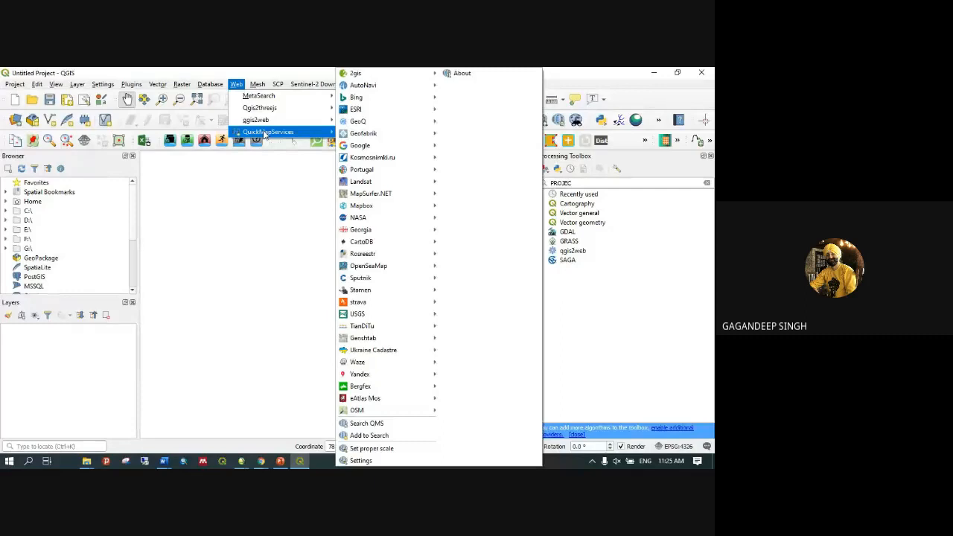
mouse_move(385, 182)
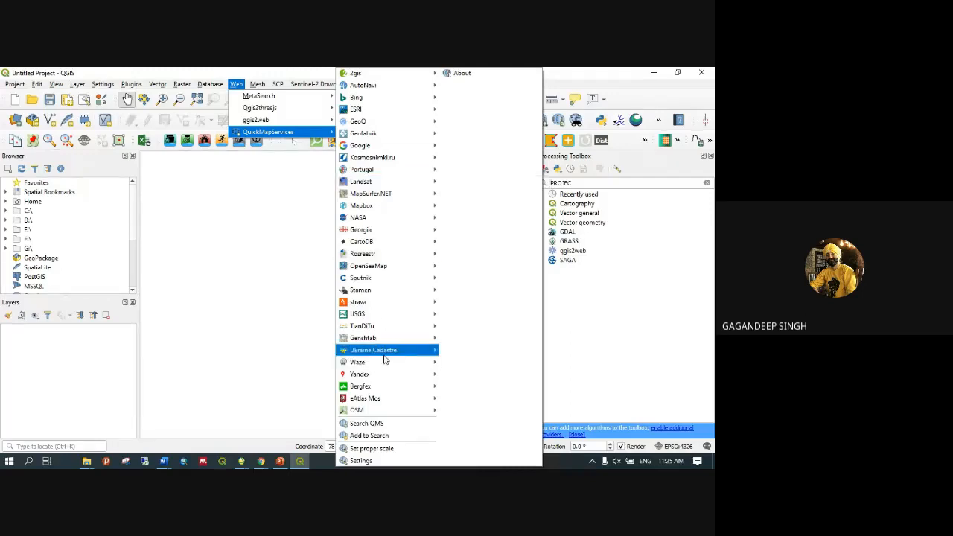
mouse_move(385, 357)
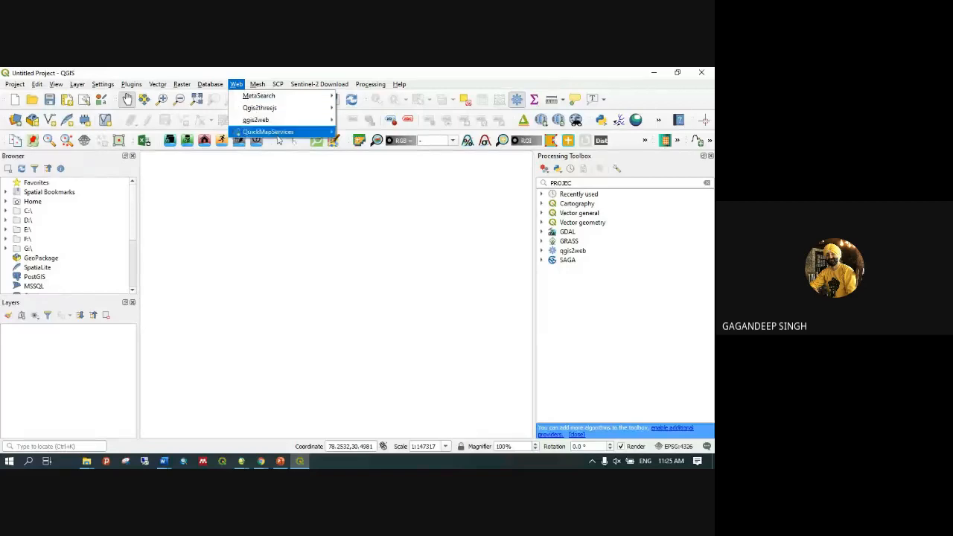
mouse_move(270, 121)
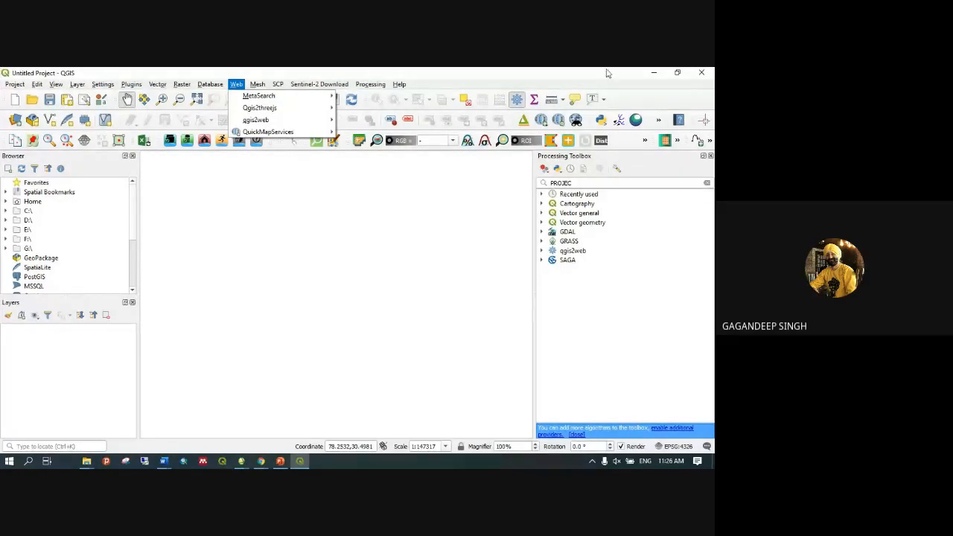
Minimize QGIS, search the computer for PAINT and launch Paint with a blank canvas
click(658, 76)
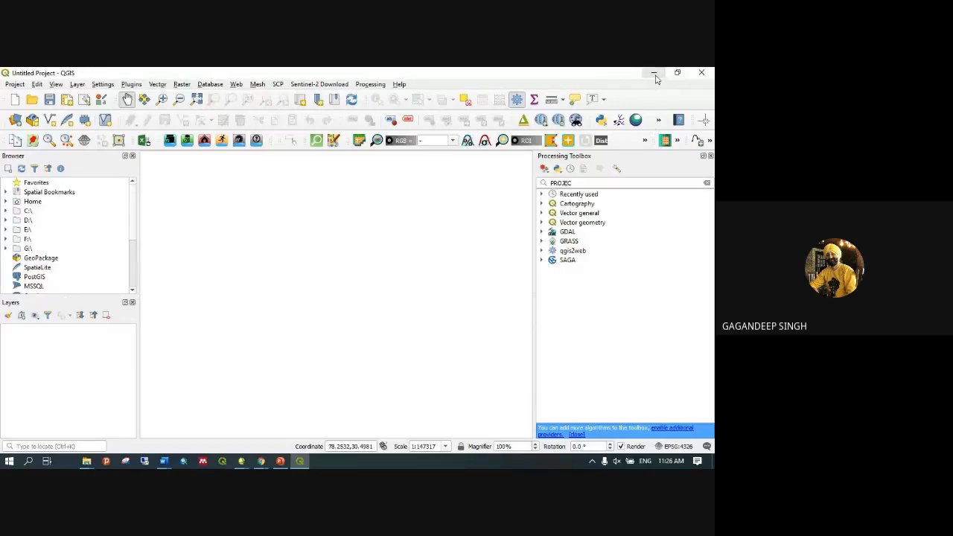
click(655, 74)
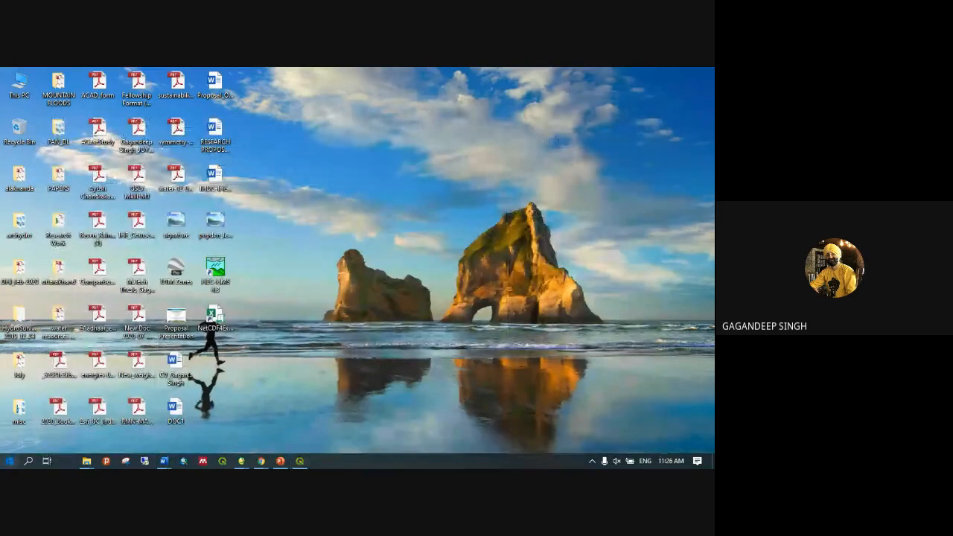
click(29, 461)
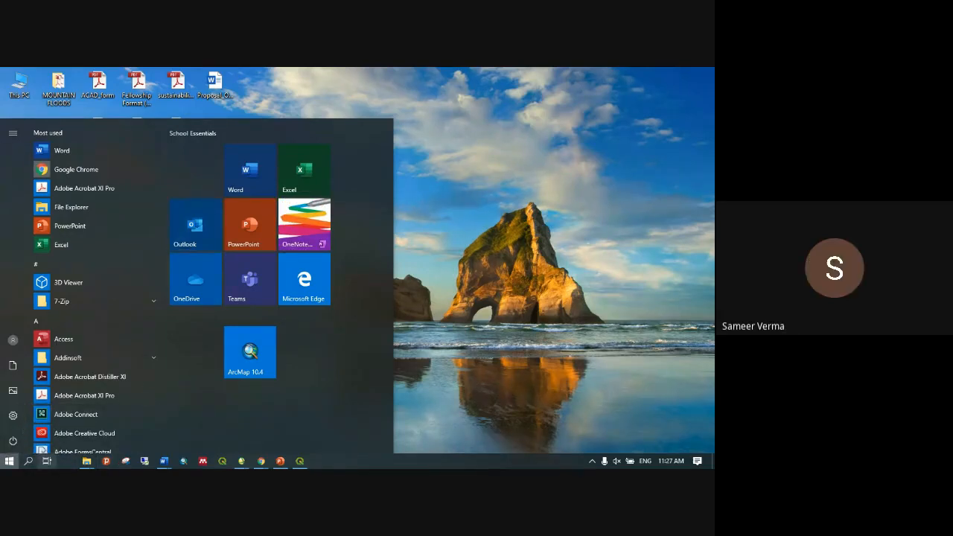
click(8, 462)
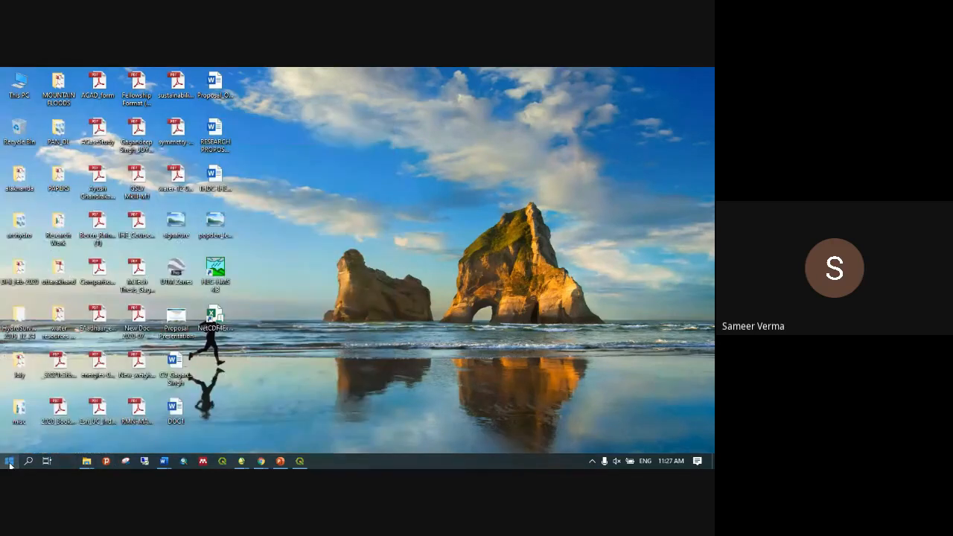
click(27, 461)
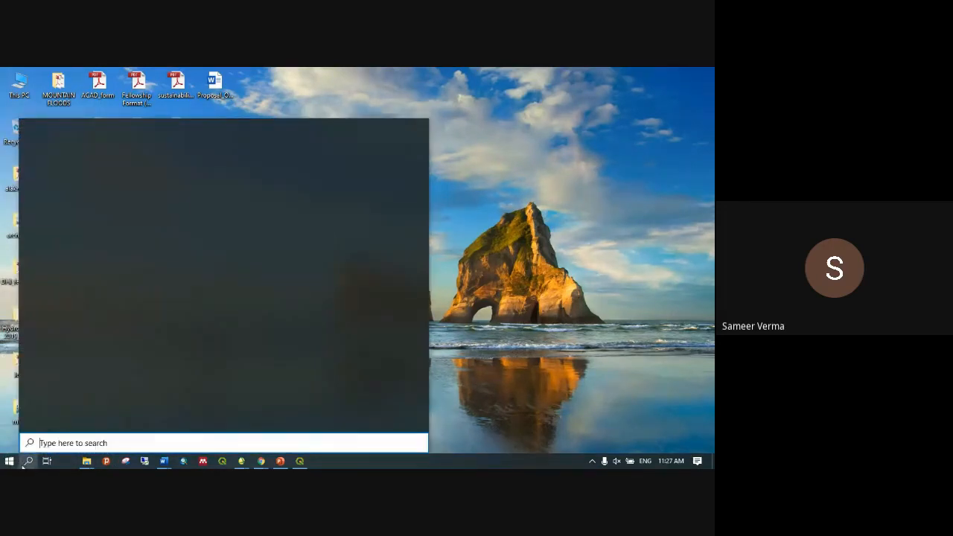
text(PAINT)
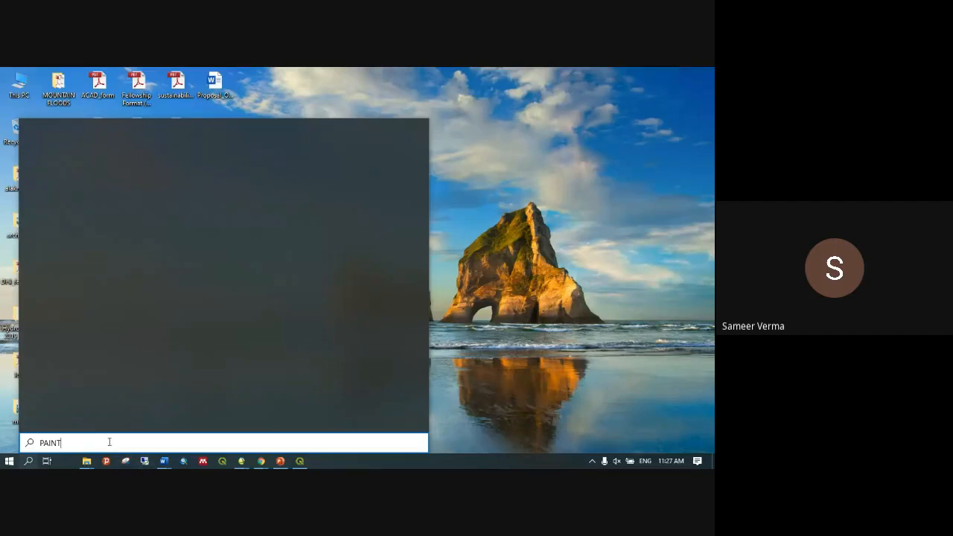
click(127, 461)
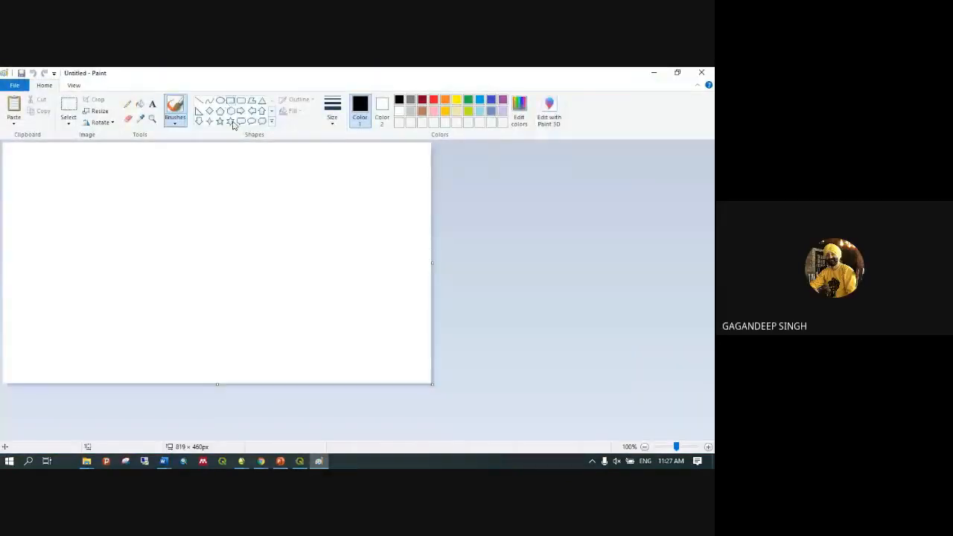
Draw a central dot and four lines around it with the Line tool, including a diagonal about 92 × 77 px and a horizontal about 142 px long
click(199, 100)
click(181, 266)
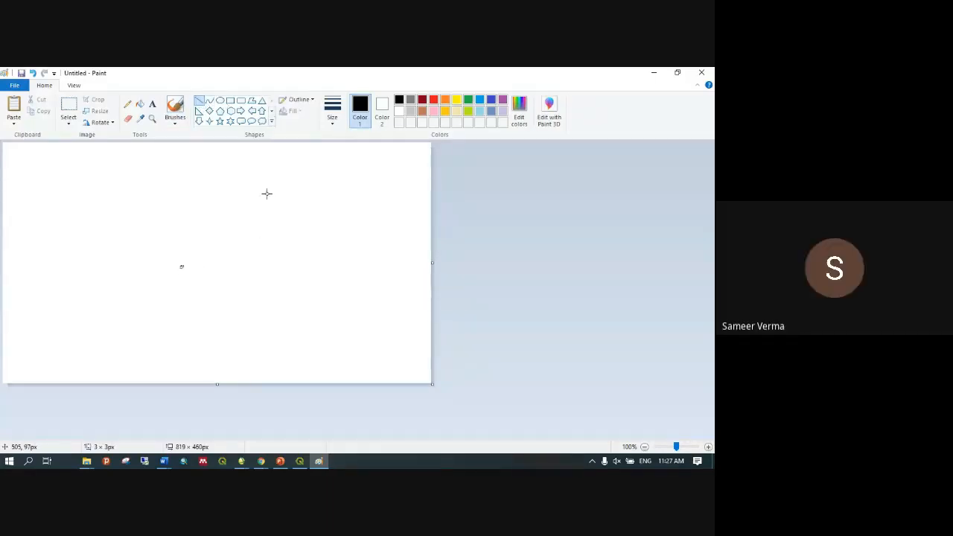
drag(268, 207, 316, 246)
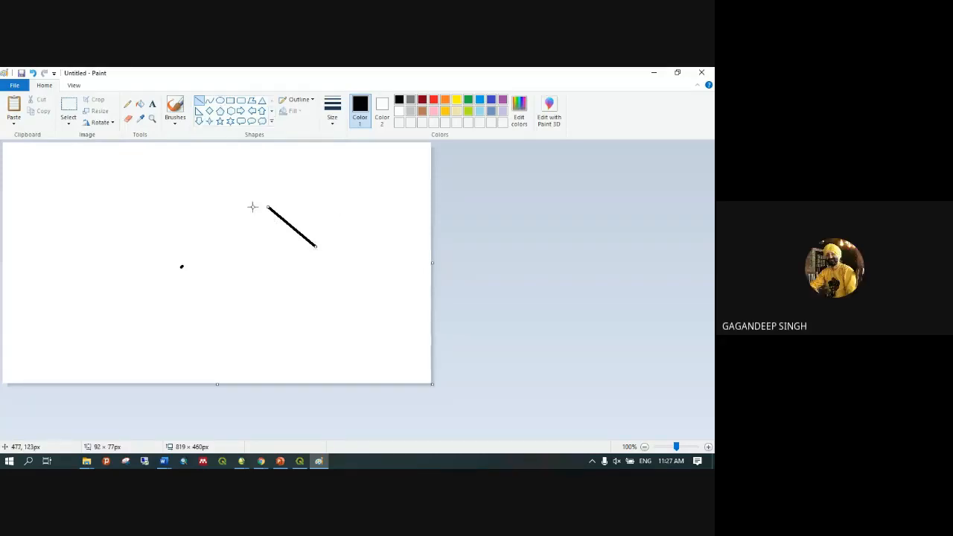
click(123, 202)
drag(124, 202, 142, 206)
drag(125, 329, 126, 330)
drag(288, 331, 362, 332)
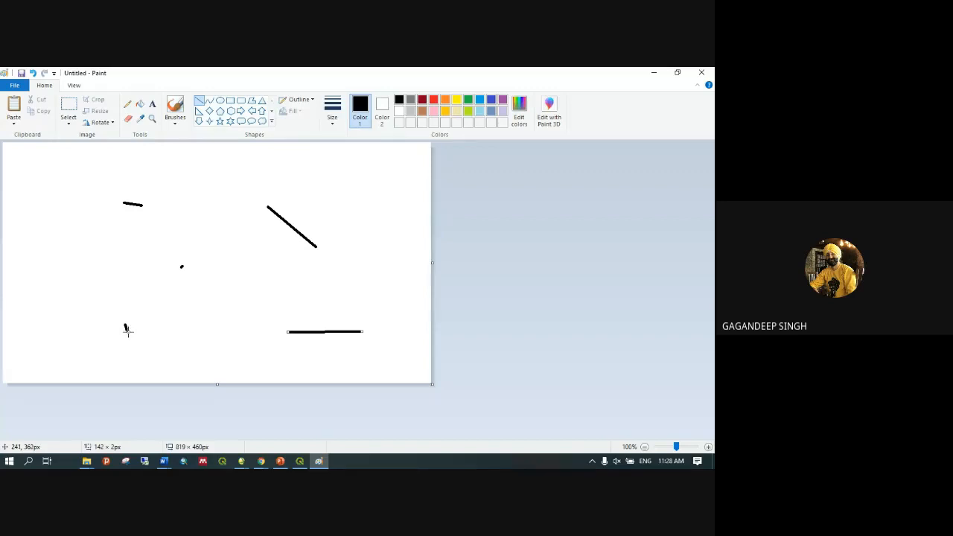
Thicken the short lower-left mark on the canvas with black Pencil strokes
click(131, 106)
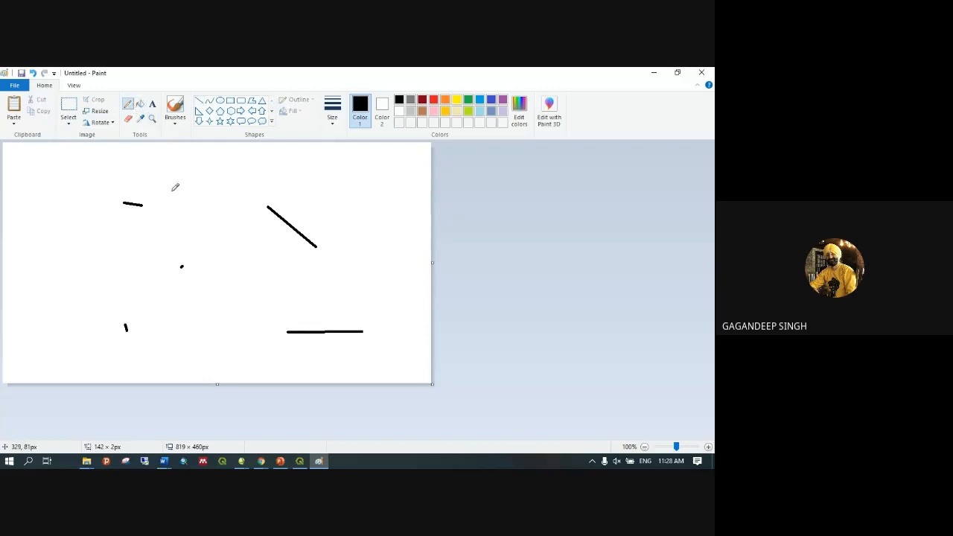
click(125, 330)
drag(124, 330, 124, 331)
Set the drawing colour to red, try to fill the lower-left mark with it, and undo the fill
click(139, 103)
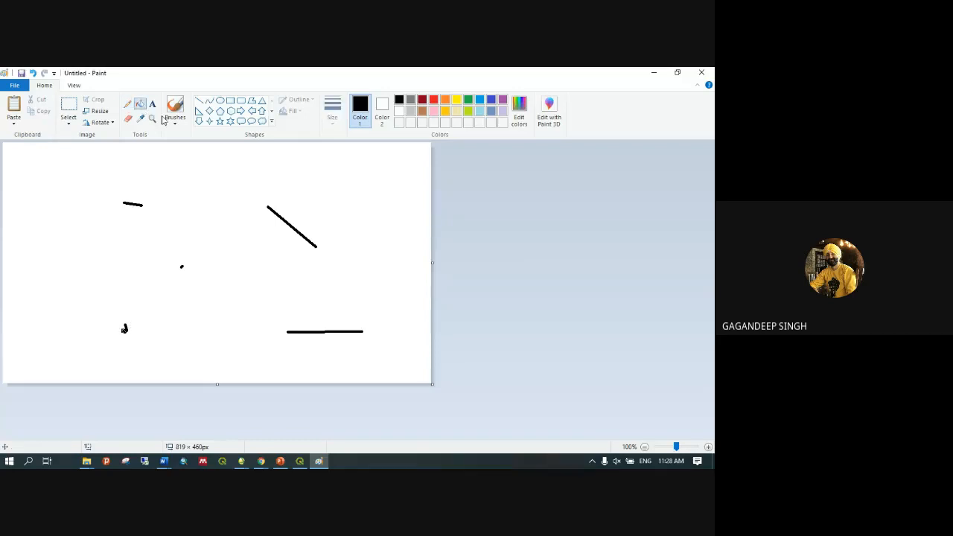
click(433, 100)
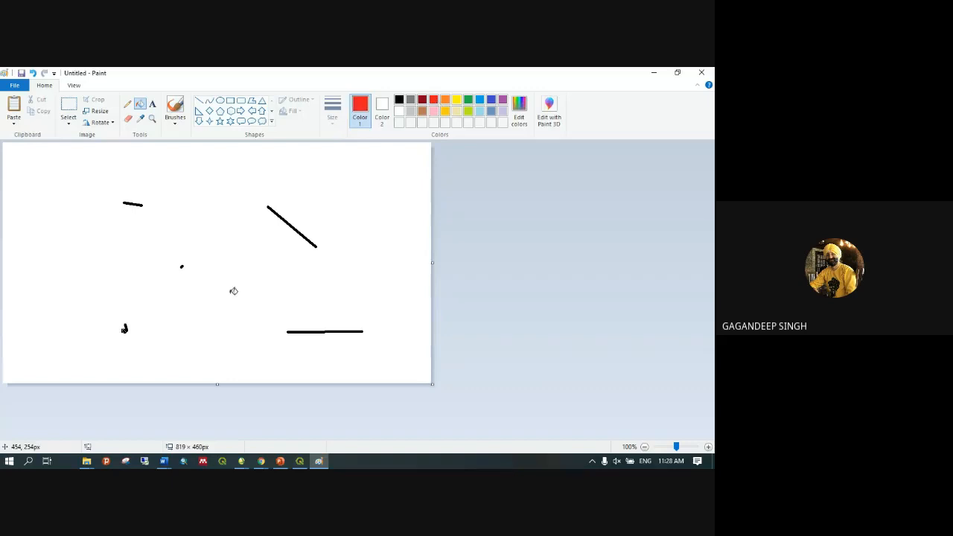
click(125, 329)
key(ctrl+z)
Mark the starting points of the four outer lines with red Pencil dots
click(127, 103)
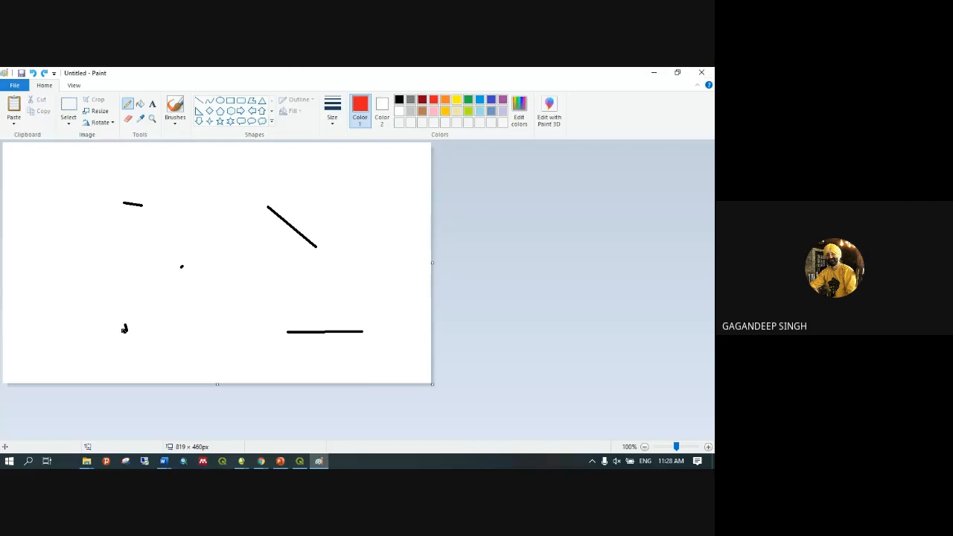
click(287, 332)
click(268, 210)
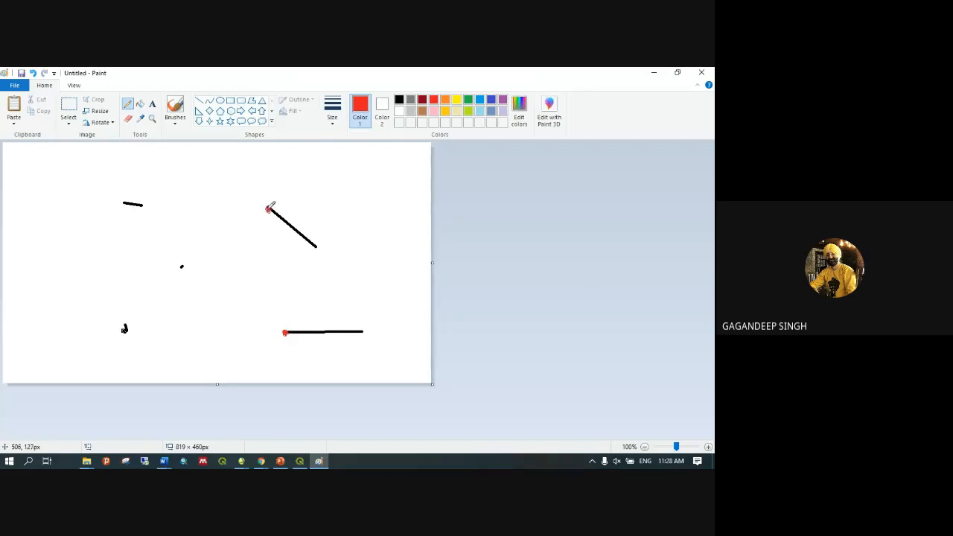
click(124, 202)
click(124, 331)
Minimize Paint, return to QGIS, open the Georeferencer and move its window fully into view
click(652, 75)
click(299, 461)
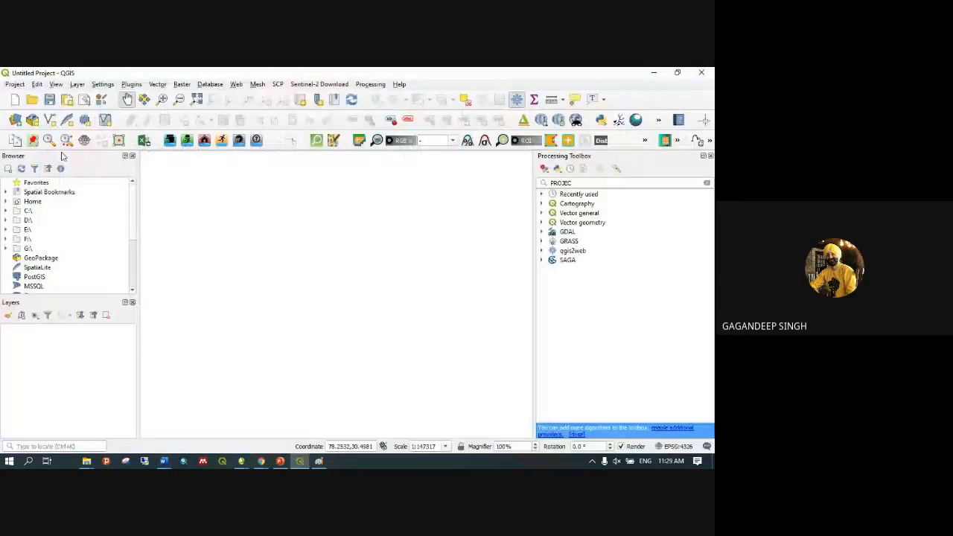
click(182, 84)
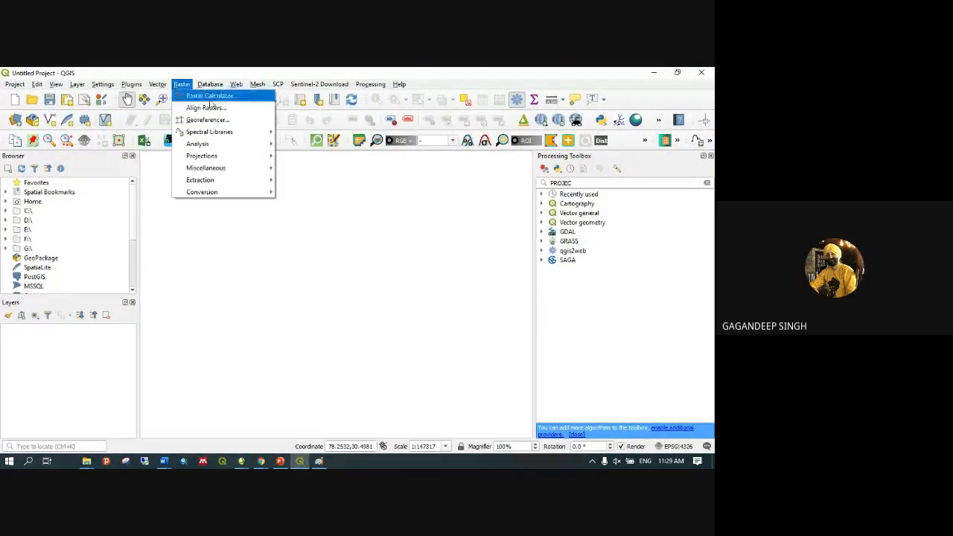
click(207, 120)
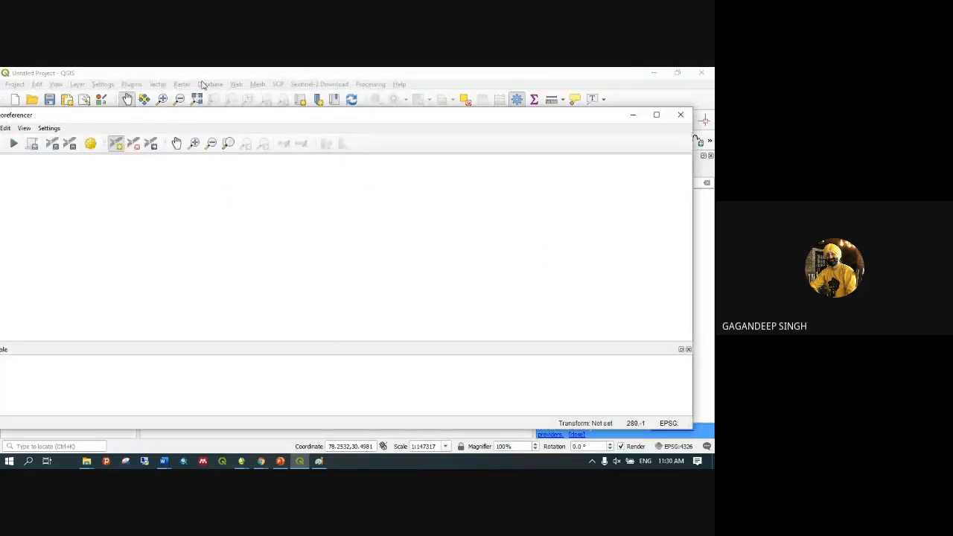
click(125, 74)
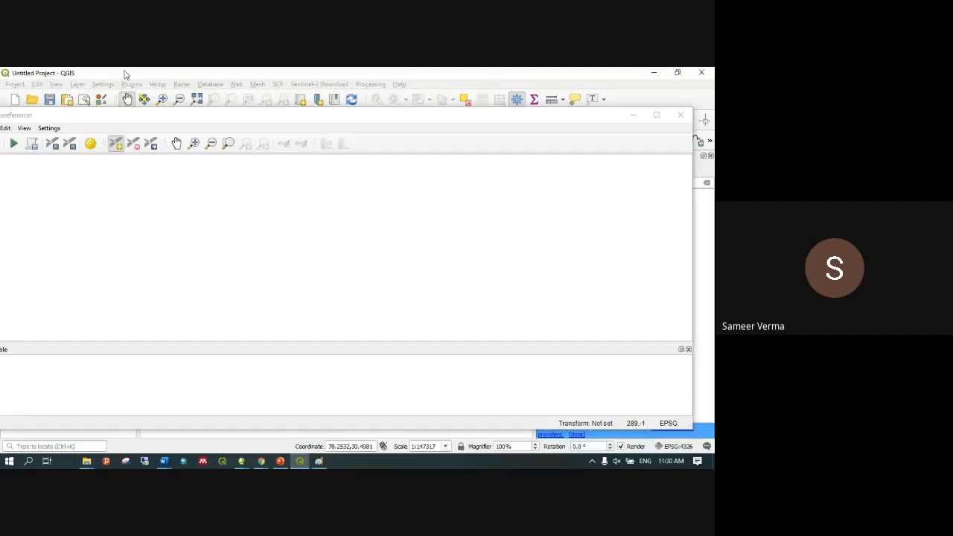
drag(154, 117, 219, 104)
Review the transformation types in the Georeferencer's transformation settings, try Polynomial 1, and close the settings without applying them
click(154, 131)
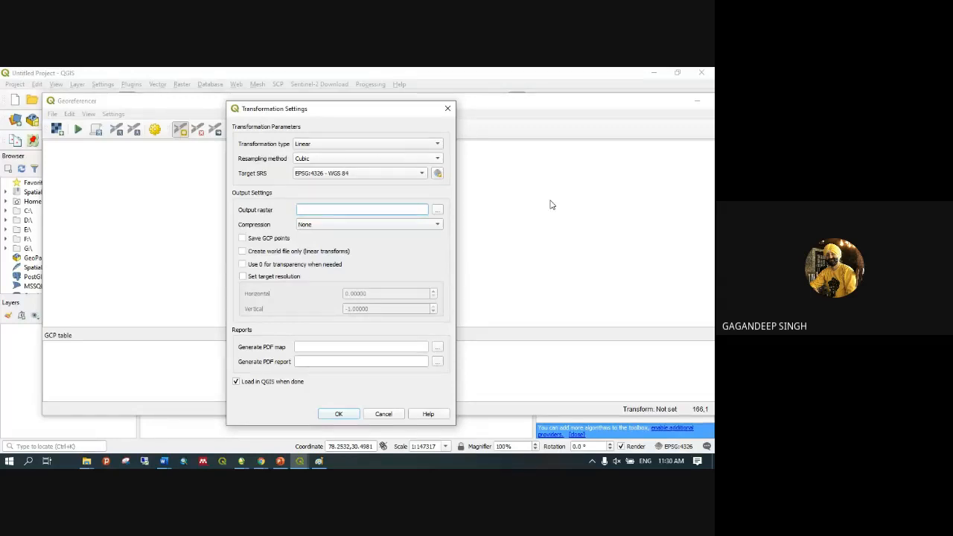
click(405, 146)
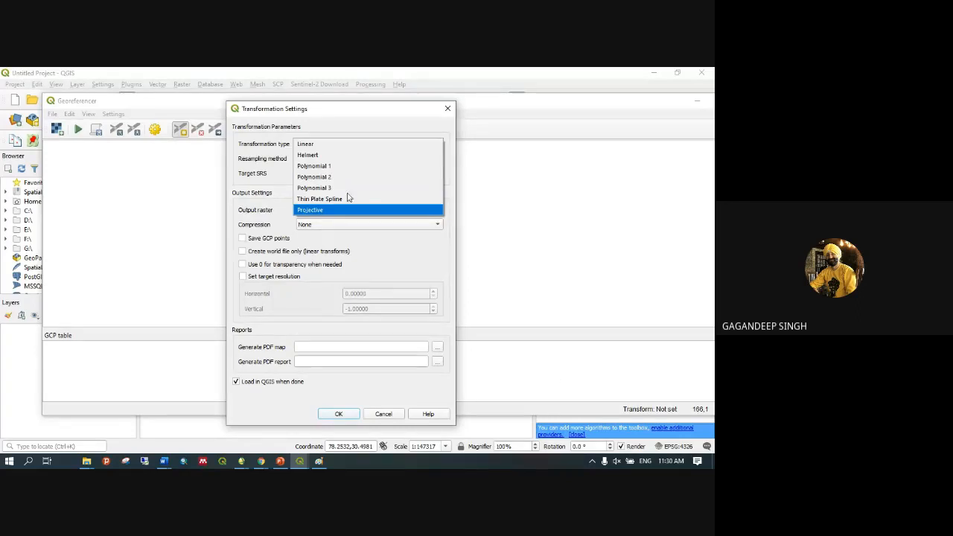
click(269, 131)
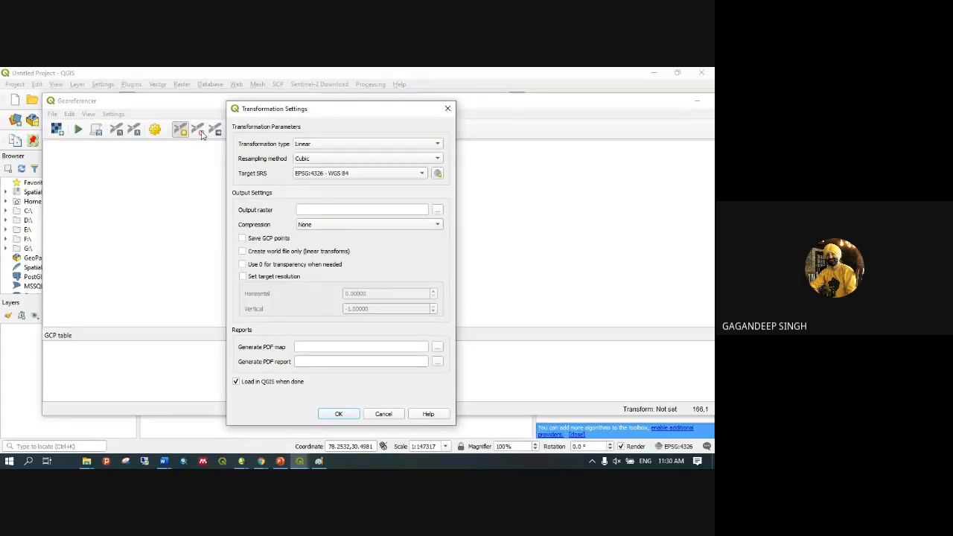
click(343, 145)
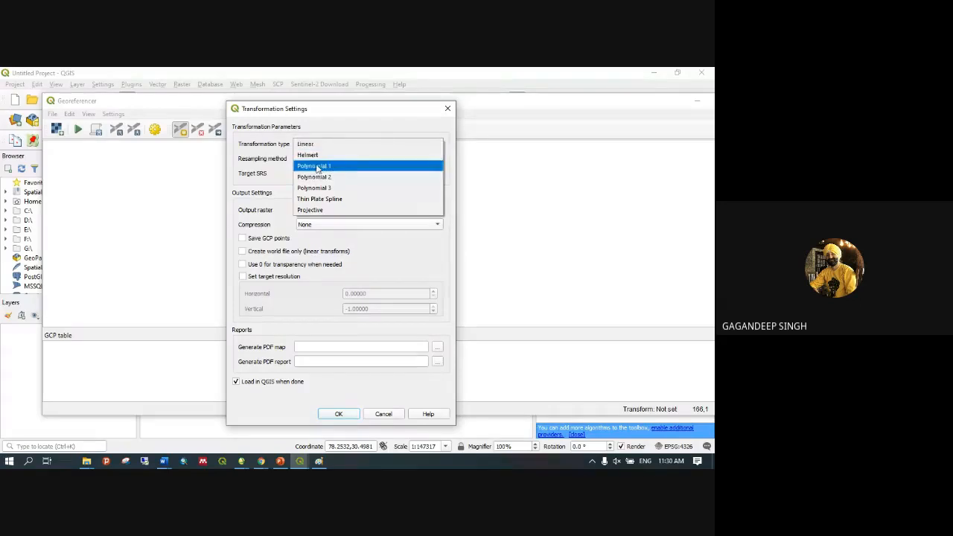
click(315, 166)
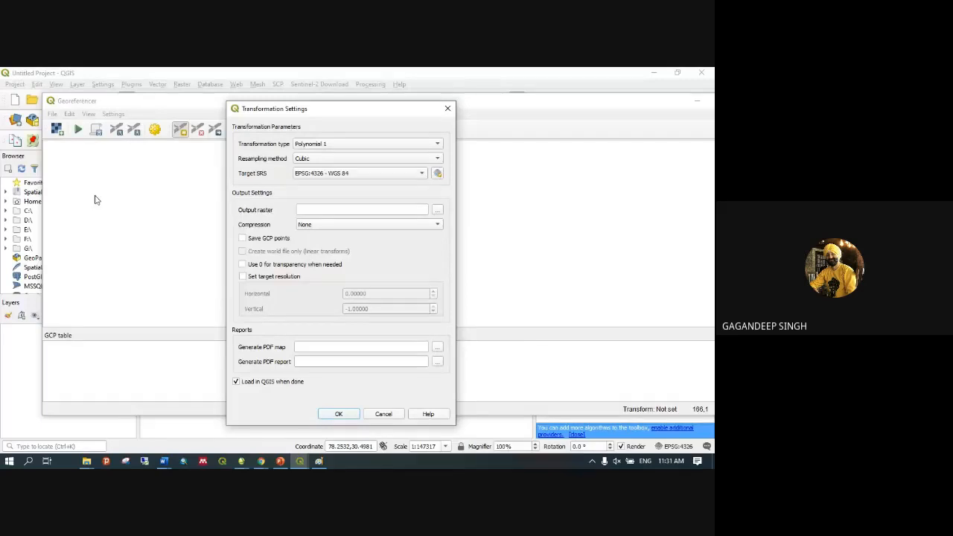
click(448, 109)
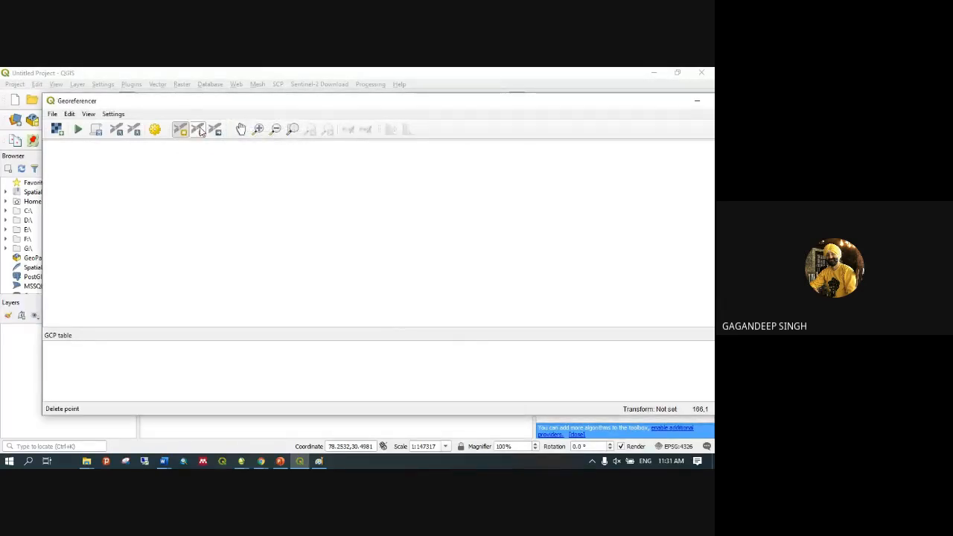
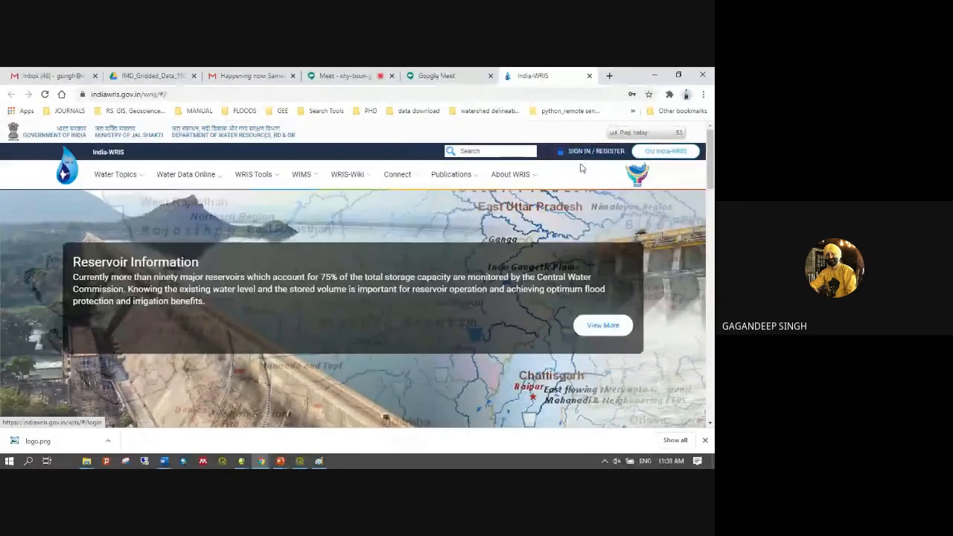
Look through the India-WRIS home page's important links and water topic sections, and switch back to the PowerPoint slide show
scroll(583, 169, down, 4)
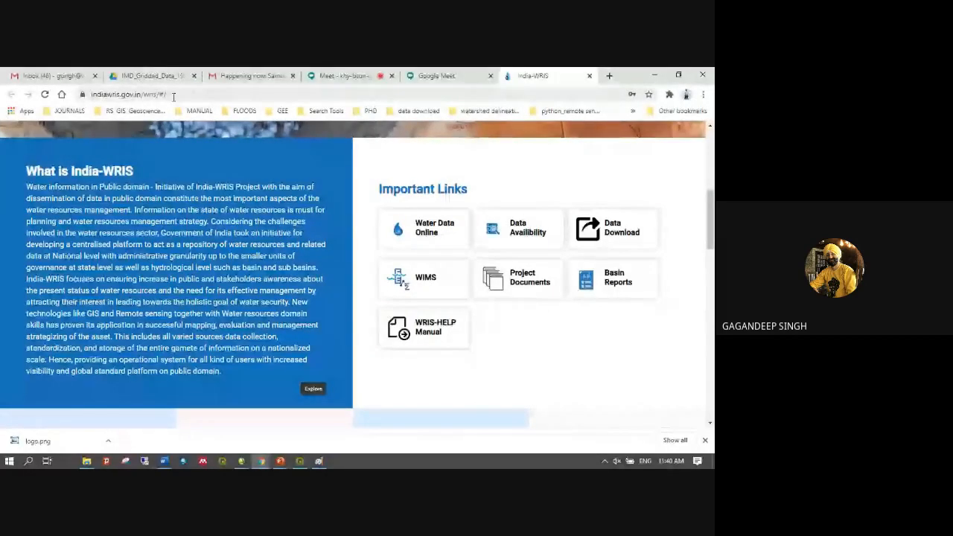
scroll(441, 257, down, 3)
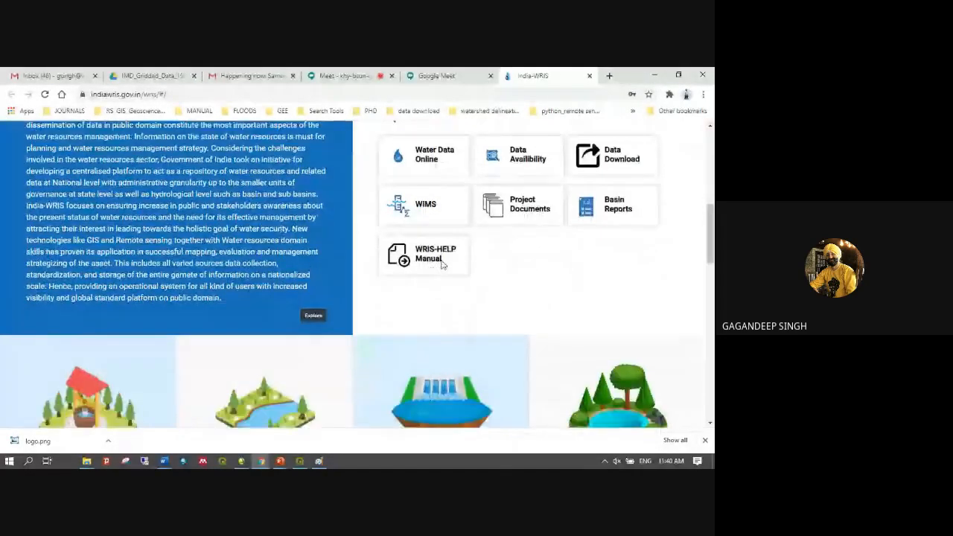
scroll(505, 257, down, 1)
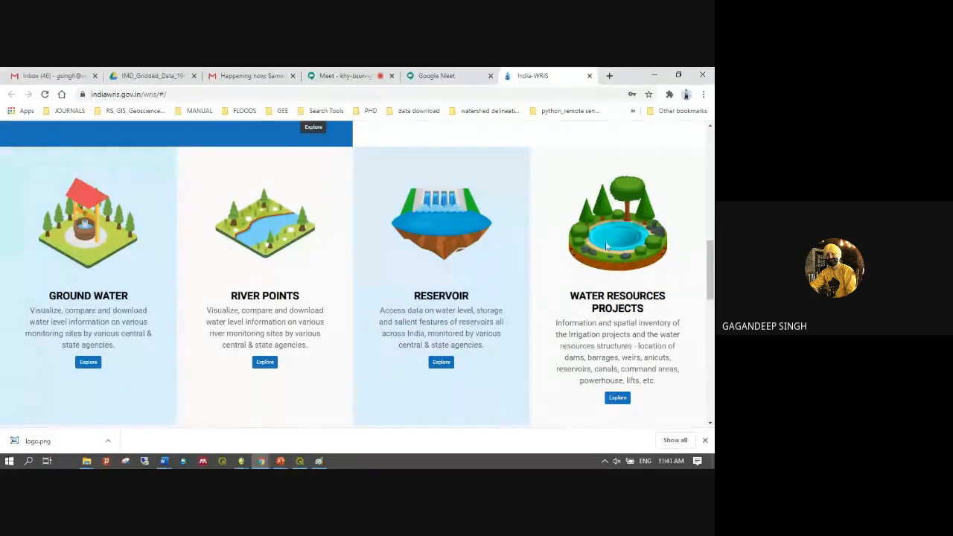
scroll(381, 276, up, 3)
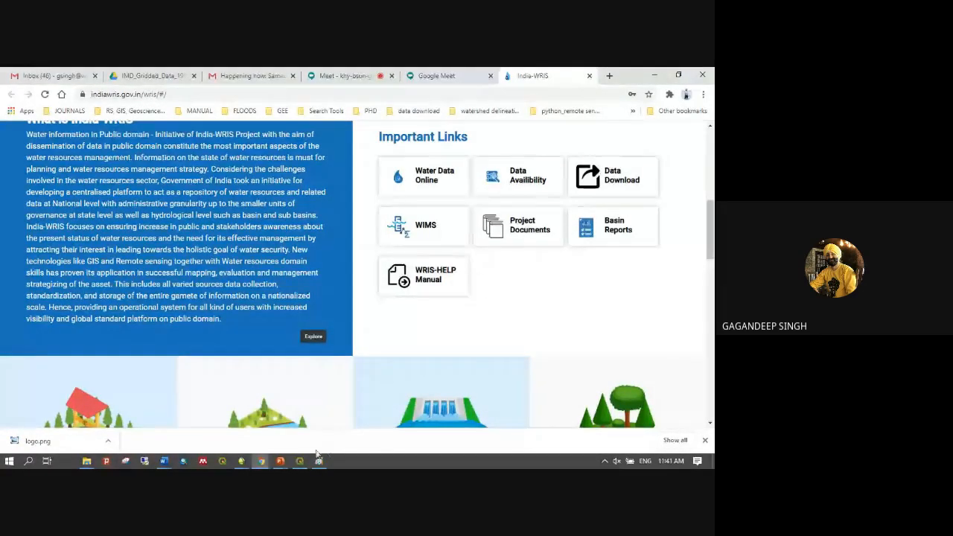
click(279, 461)
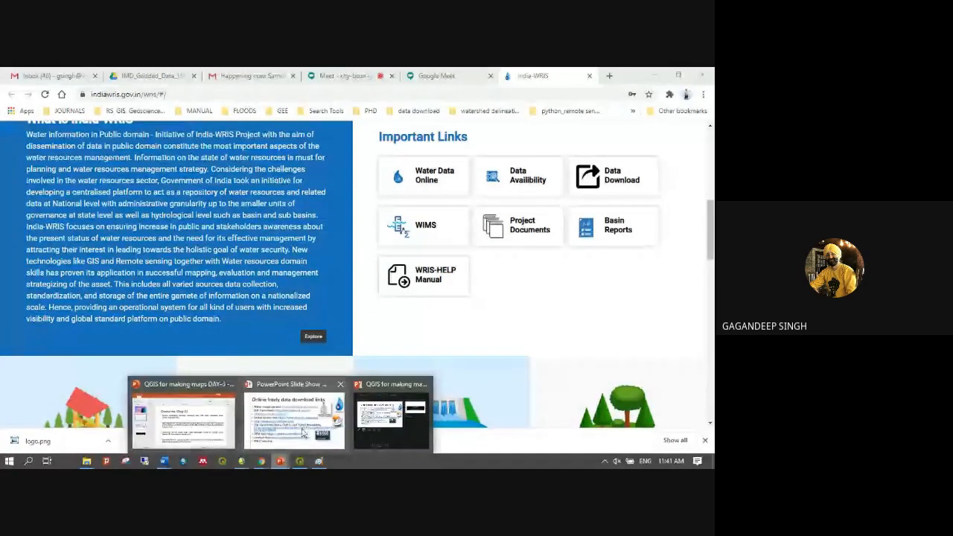
click(290, 430)
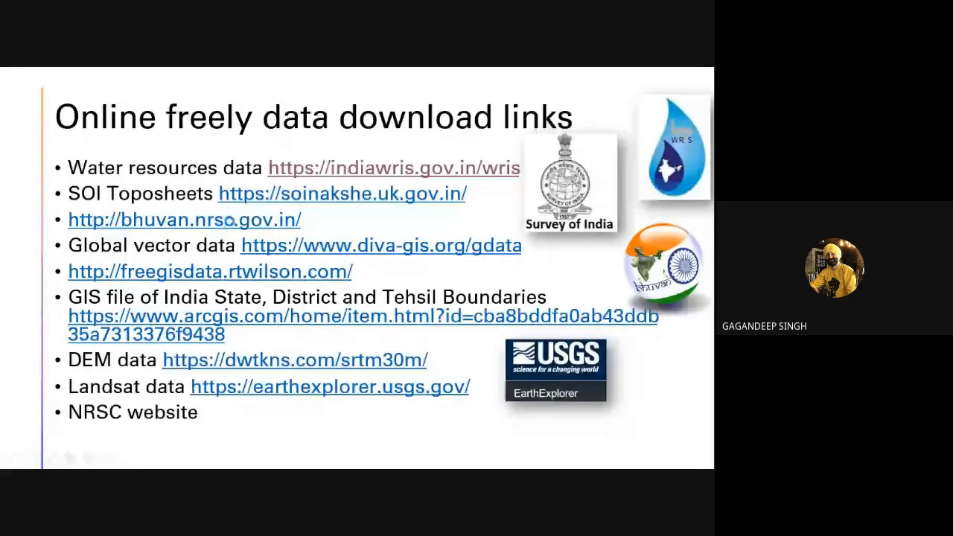
Open the Bhuvan site from the slide and look through its application sectors, including Agriculture, Forestry, E-Governance, Water, Tourism and Rural
click(227, 225)
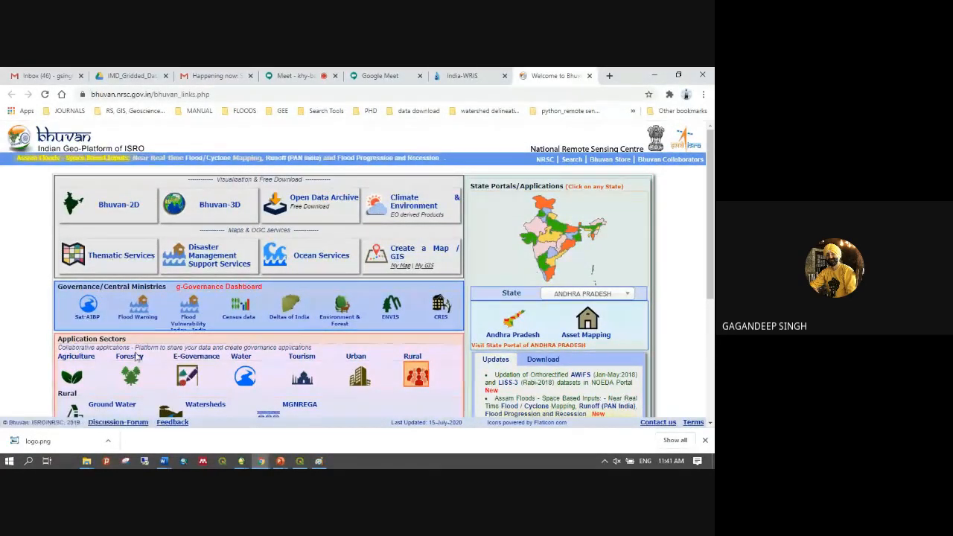
click(75, 374)
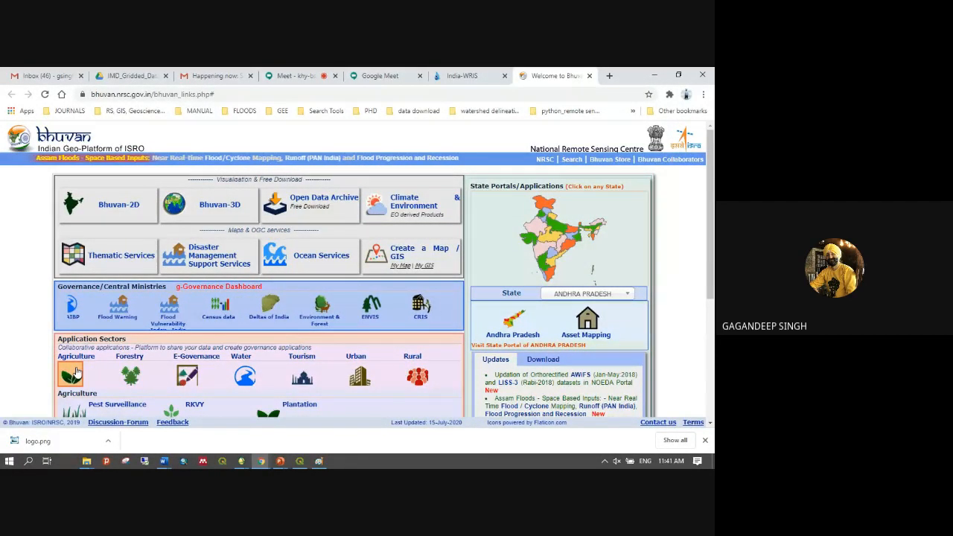
click(129, 369)
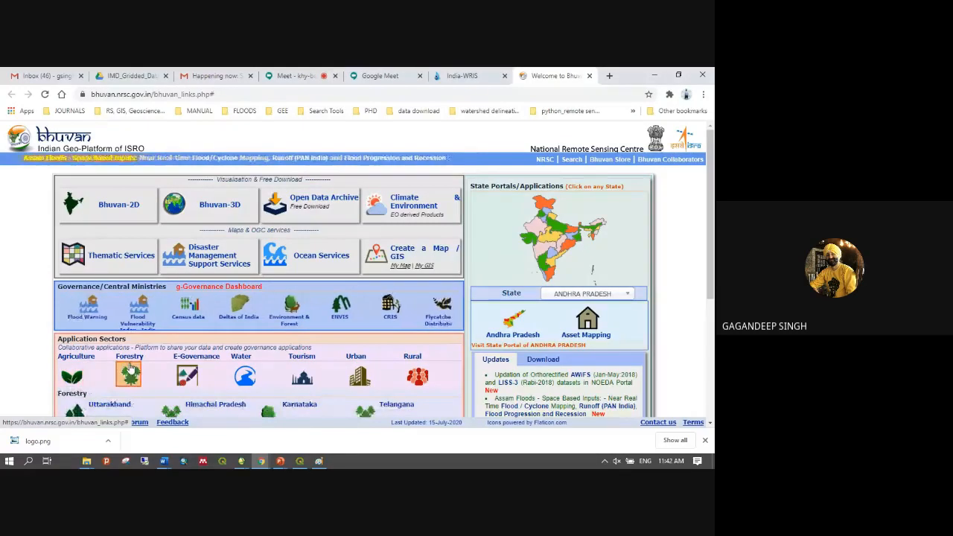
click(187, 372)
click(244, 375)
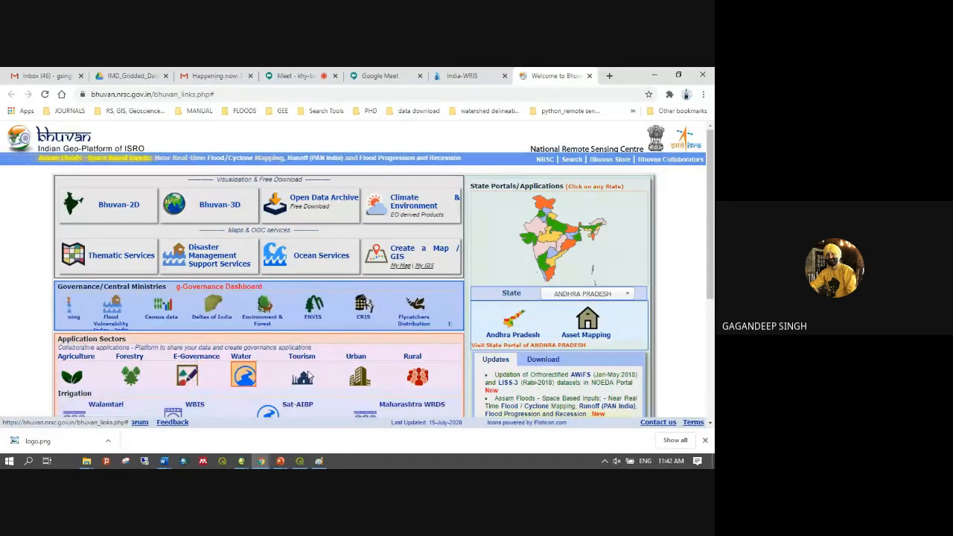
click(305, 376)
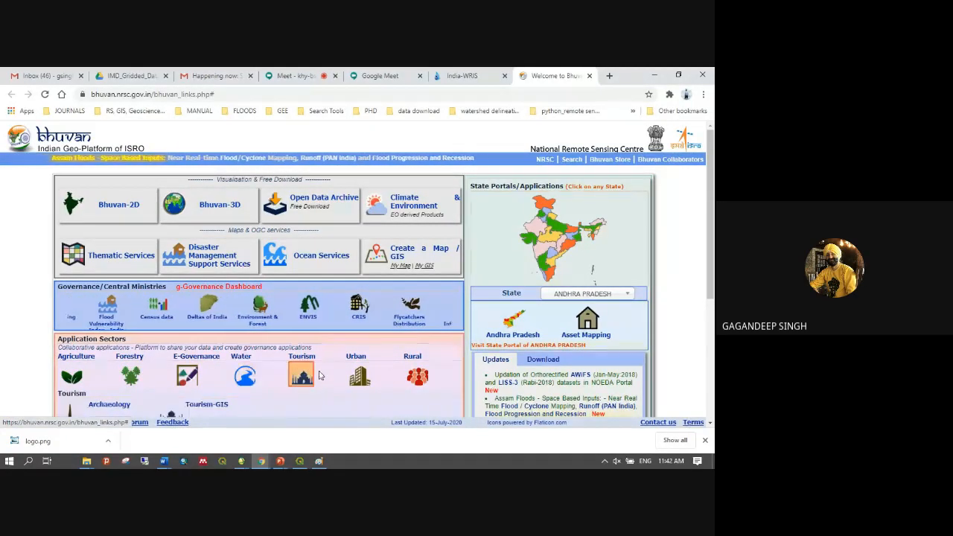
click(417, 376)
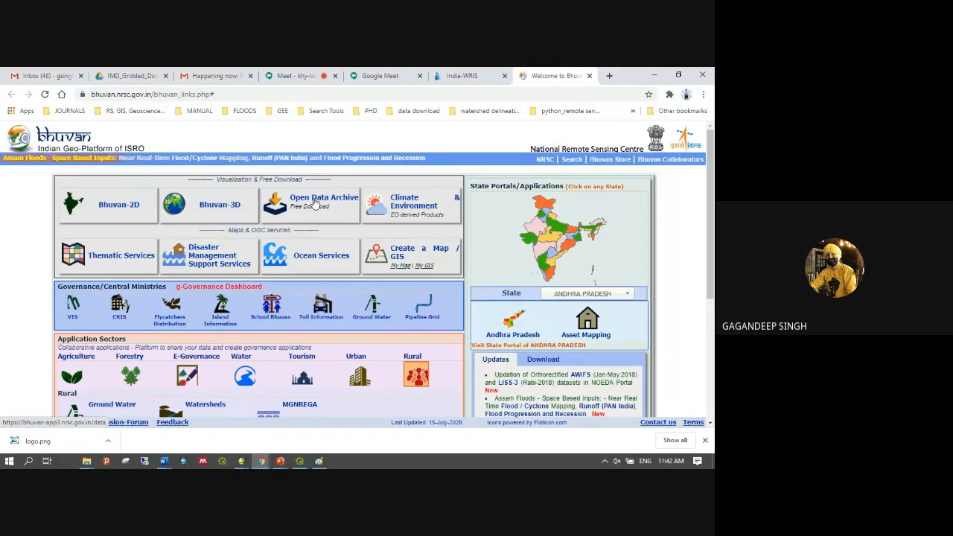
Open Bhuvan's Open Data Archive and log in with the prefilled account credentials
click(313, 207)
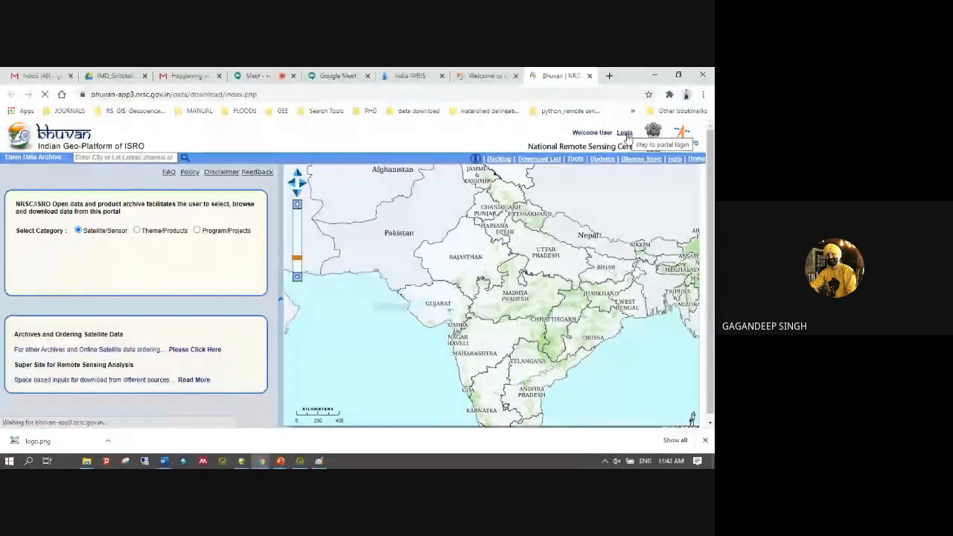
click(625, 134)
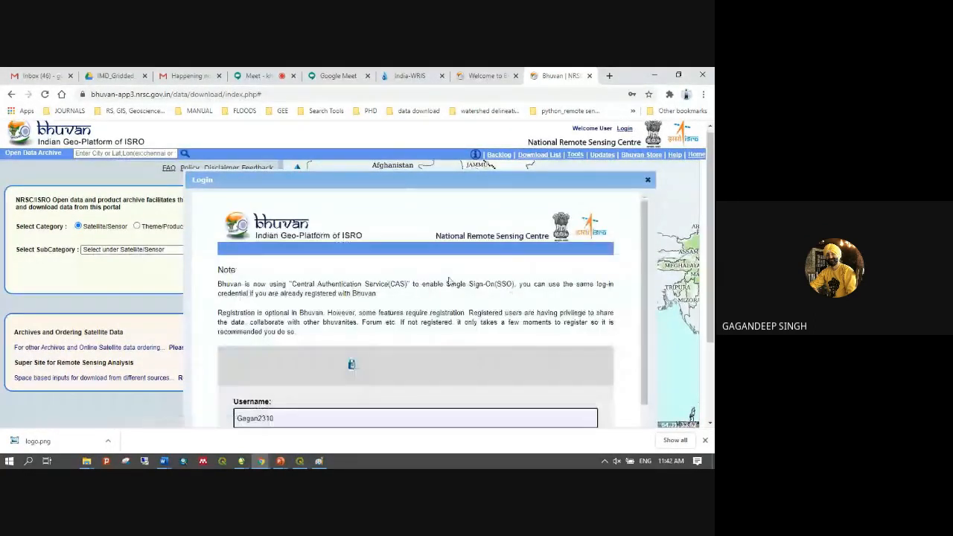
drag(407, 176, 362, 127)
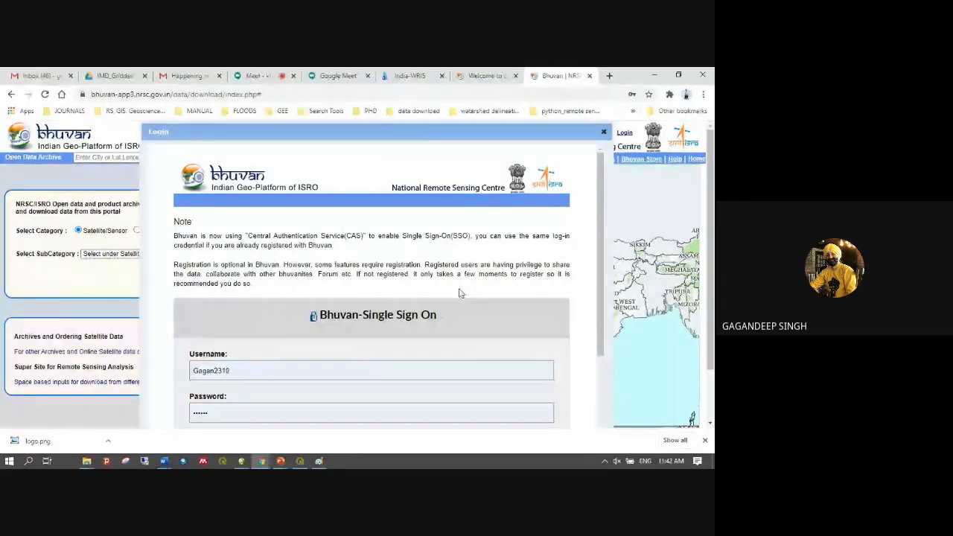
scroll(491, 302, down, 3)
scroll(490, 301, down, 1)
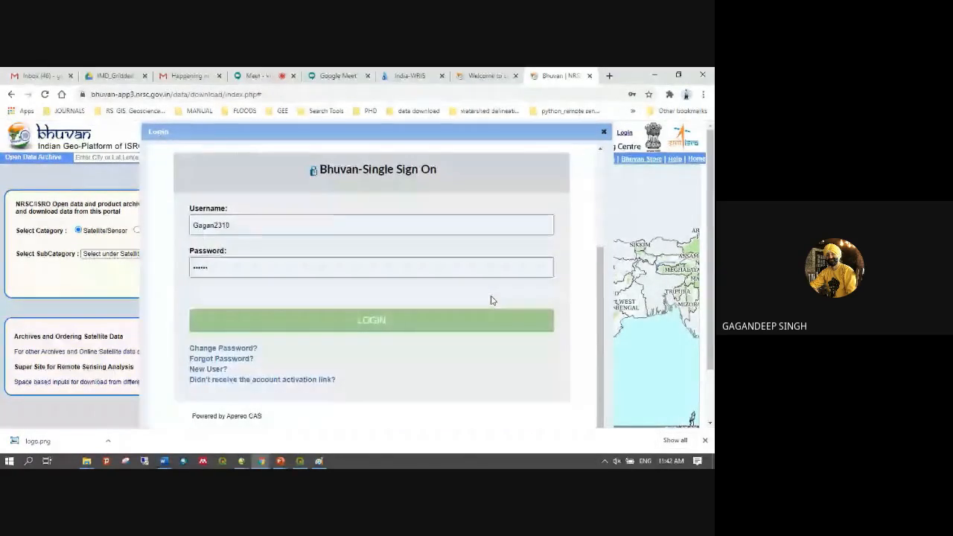
click(367, 326)
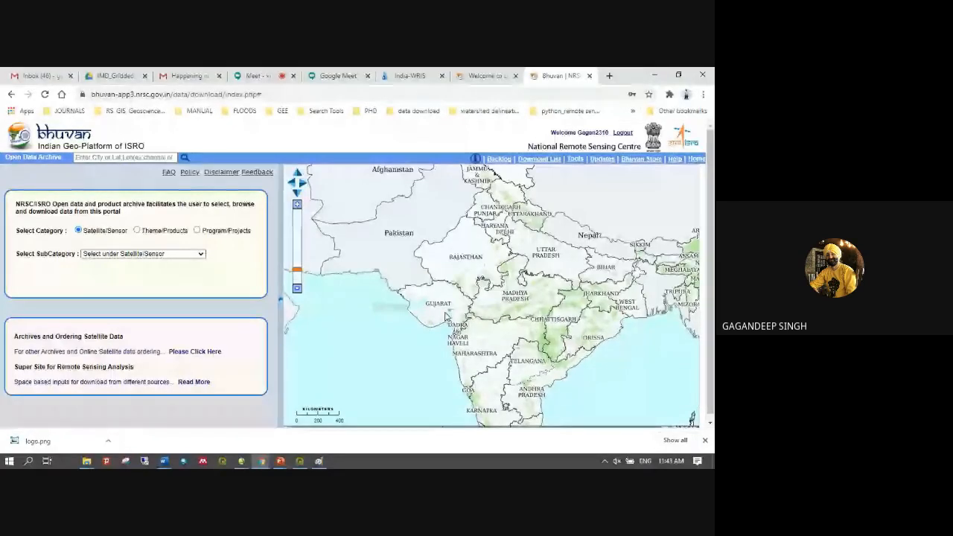
Choose the Satellite/Sensor category with the Cartosat-1 subcategory and the CartoDEM Version-3 R1 product
click(136, 230)
click(165, 255)
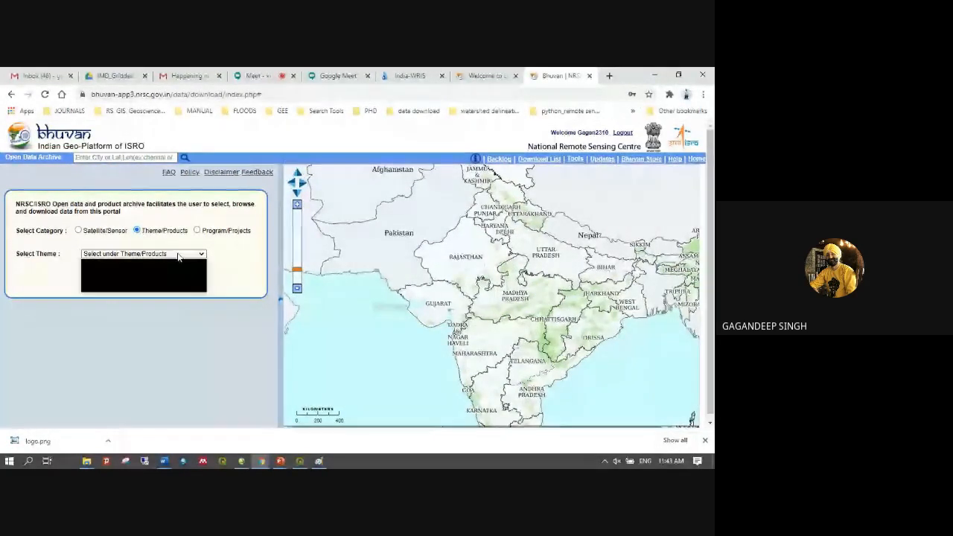
click(78, 229)
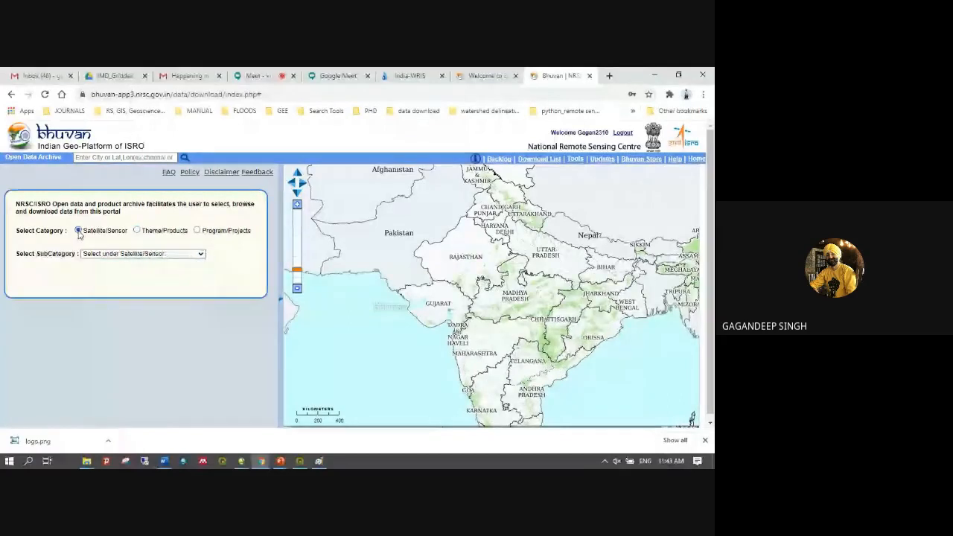
click(198, 256)
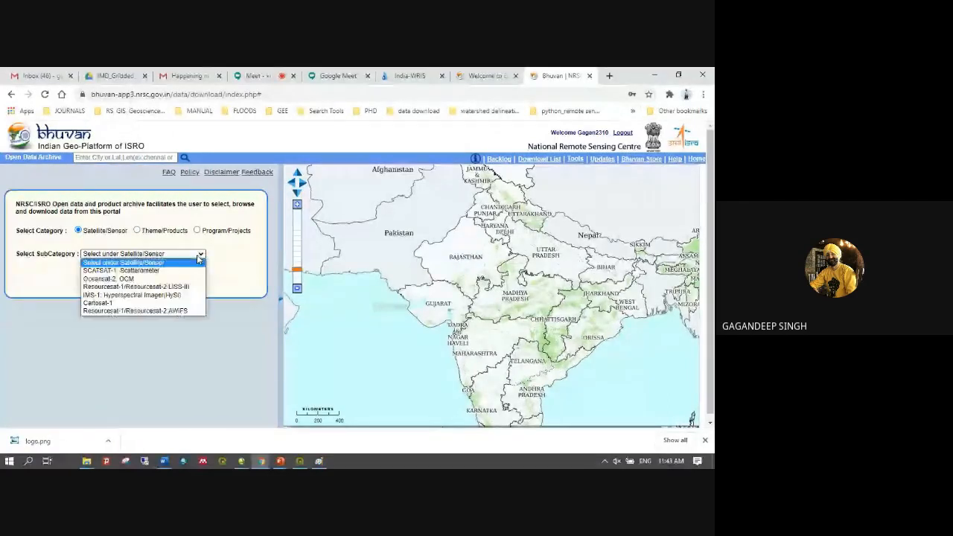
click(117, 303)
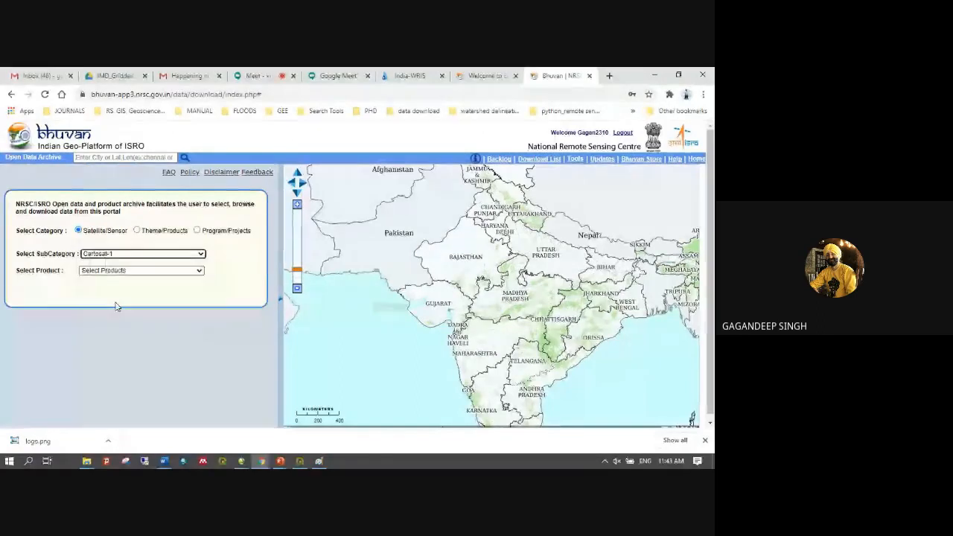
click(158, 272)
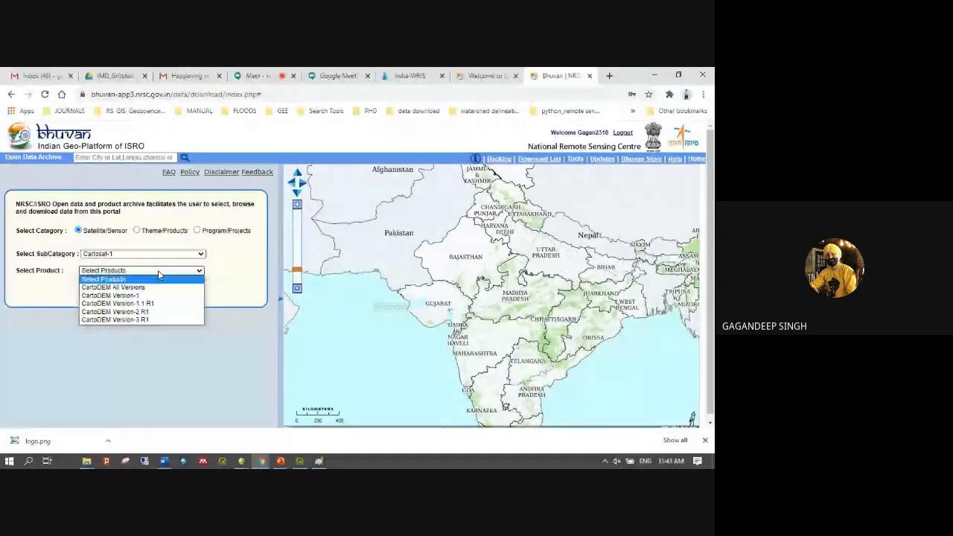
click(145, 321)
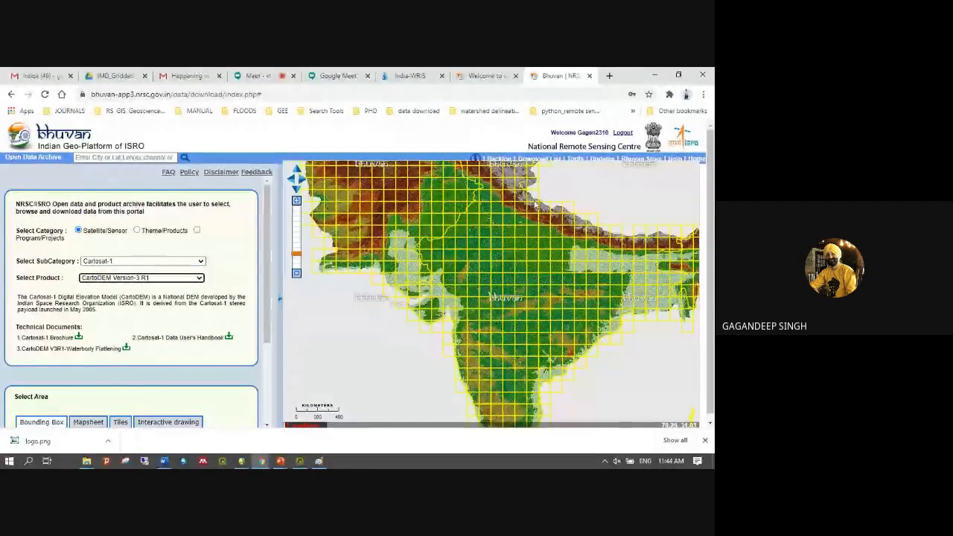
Review the Bounding Box and Mapsheet area selection methods, and choose selection by Tiles
scroll(142, 355, down, 1)
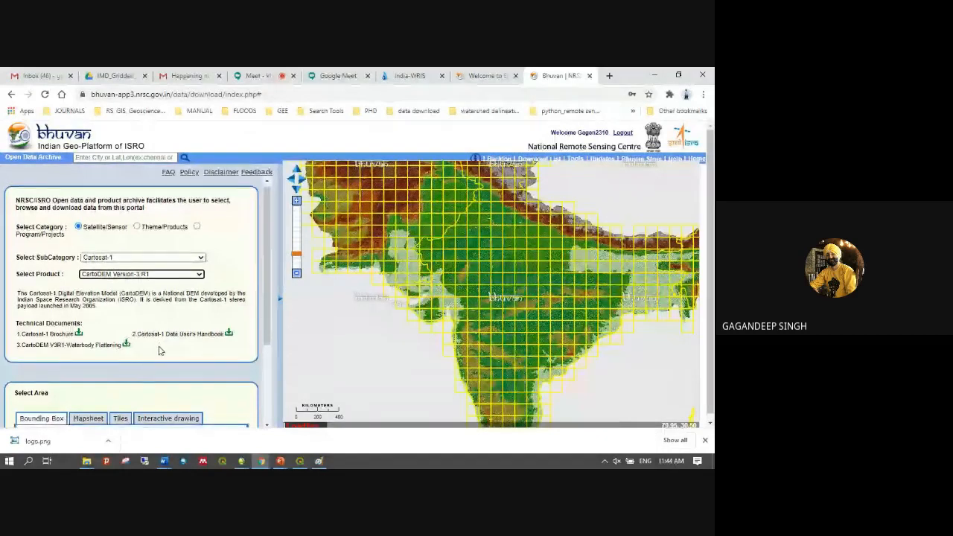
scroll(159, 350, down, 3)
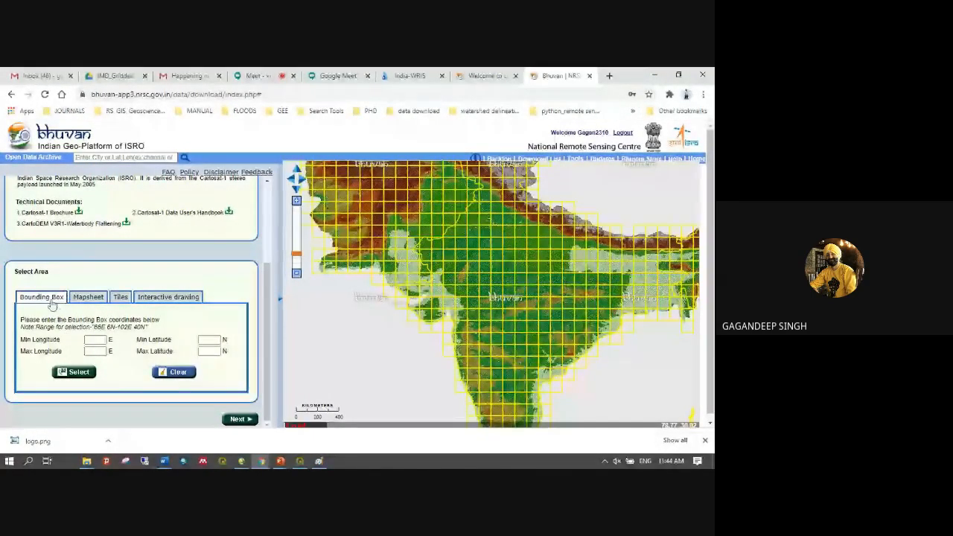
click(89, 297)
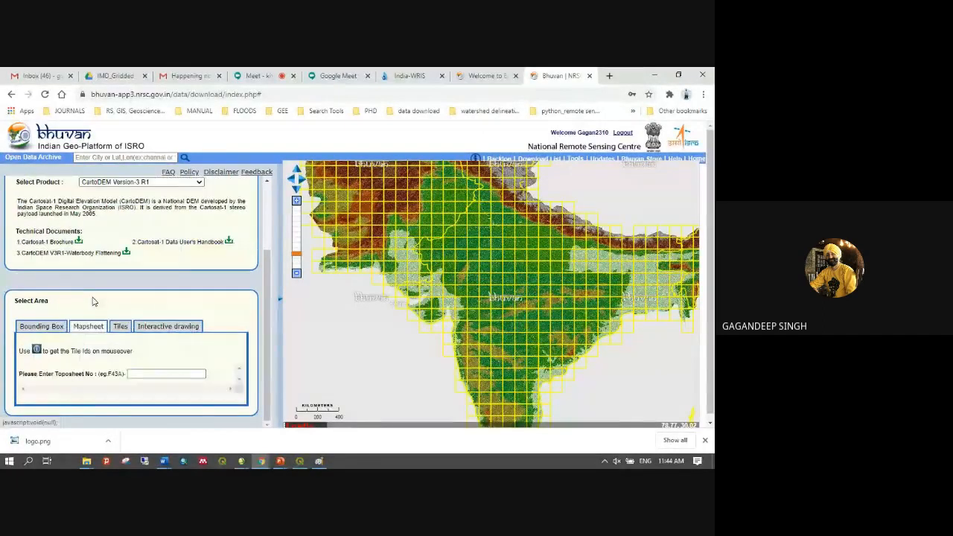
click(120, 327)
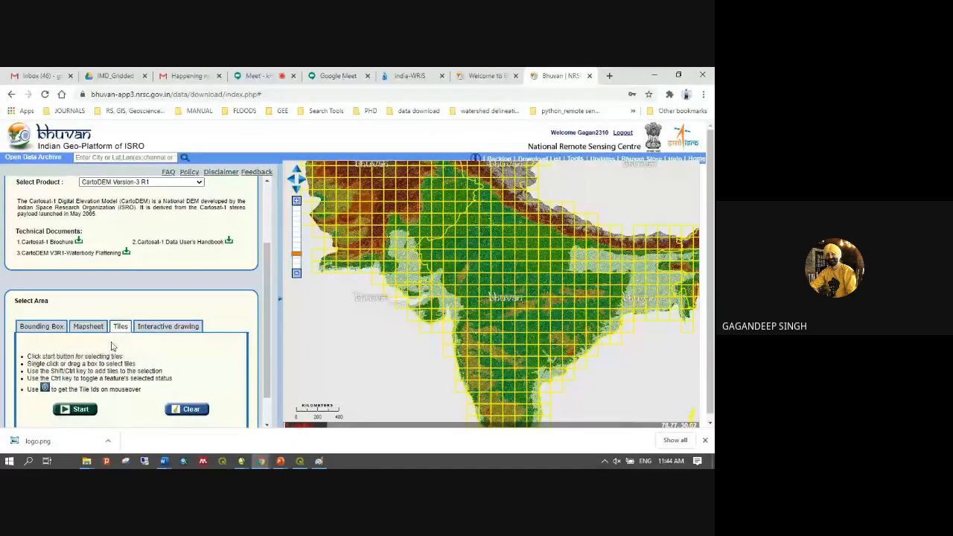
scroll(112, 346, down, 2)
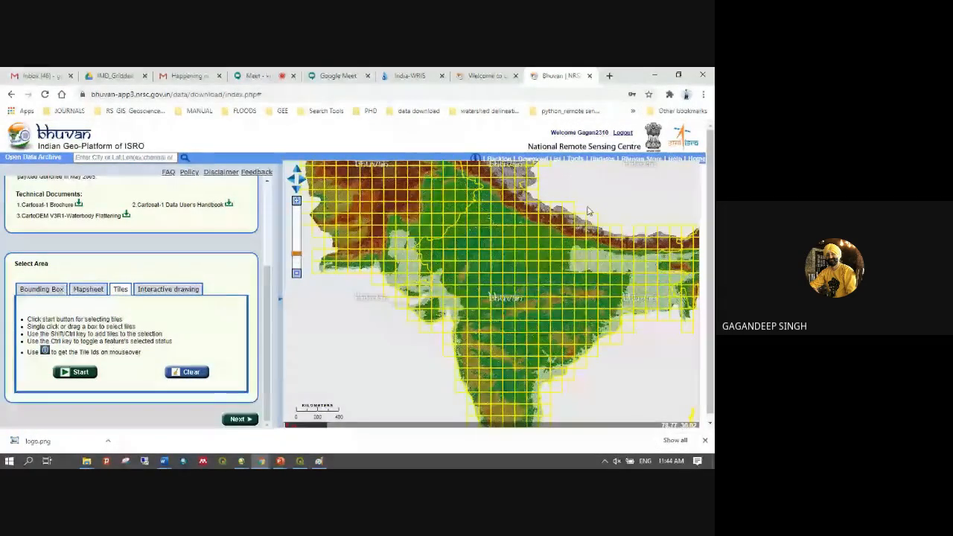
Start tile selection, pick the single Himalayan foothills tile near 78E 30N on the map, and proceed to its download list
scroll(389, 223, up, 3)
scroll(390, 223, up, 2)
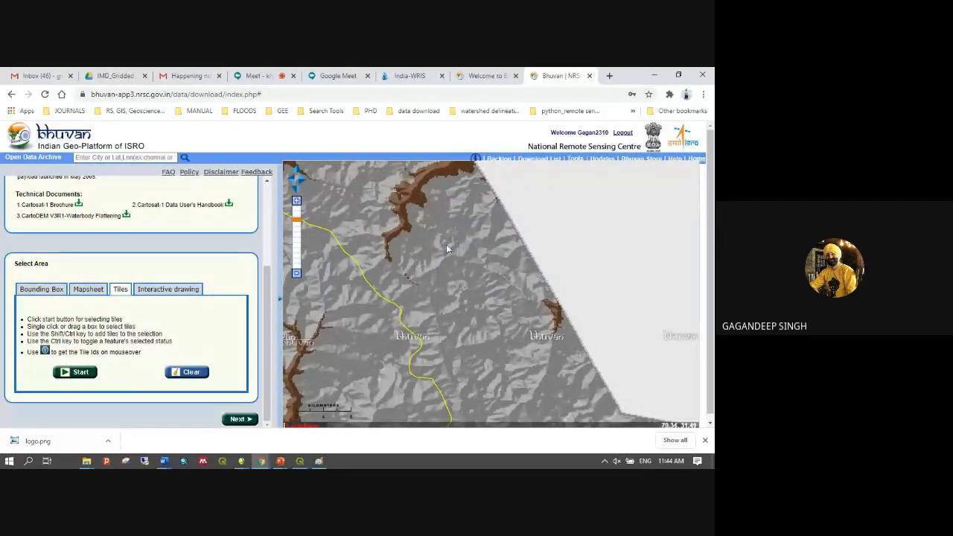
click(296, 274)
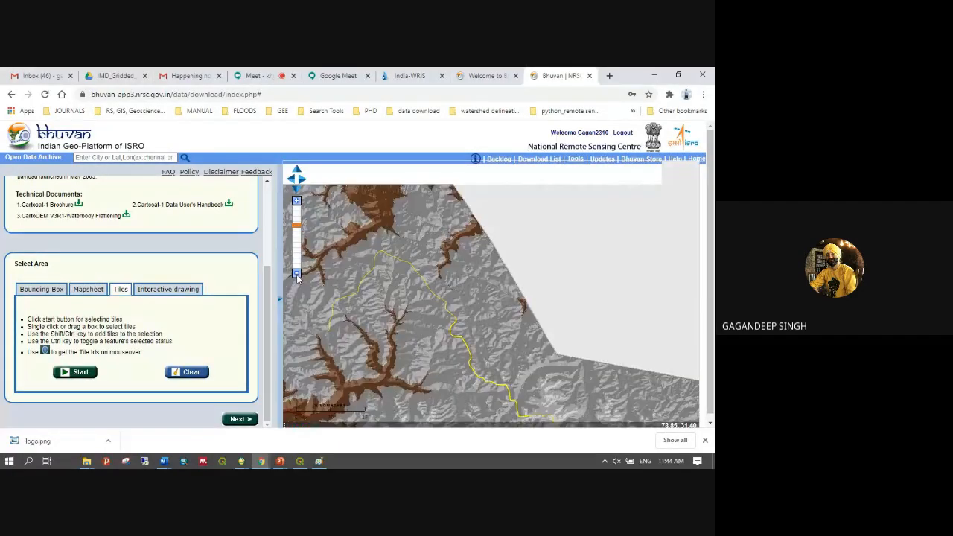
click(296, 274)
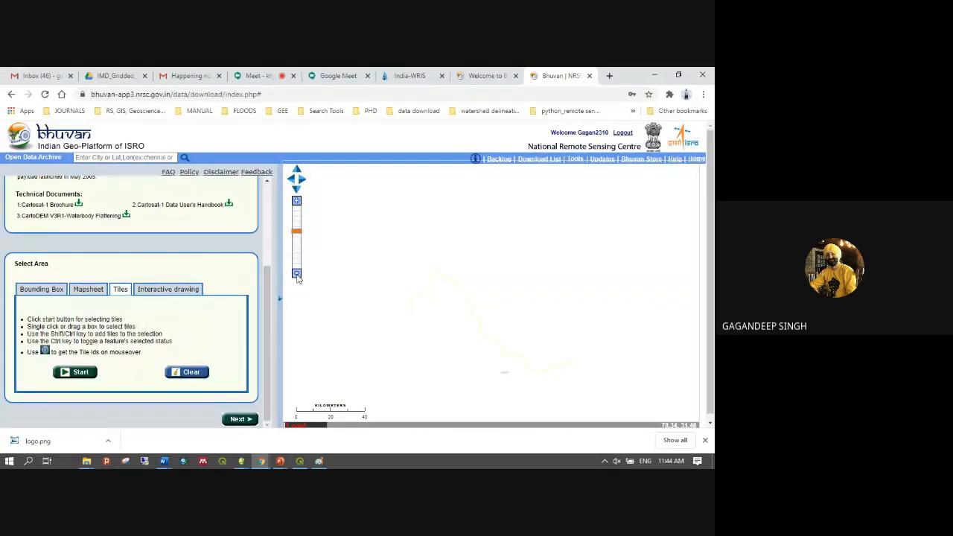
click(296, 274)
click(296, 274)
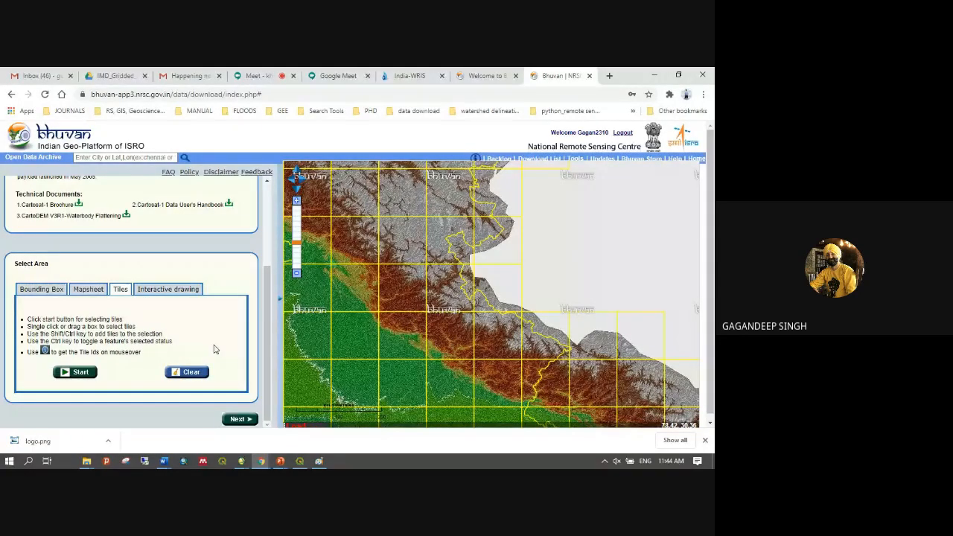
click(72, 374)
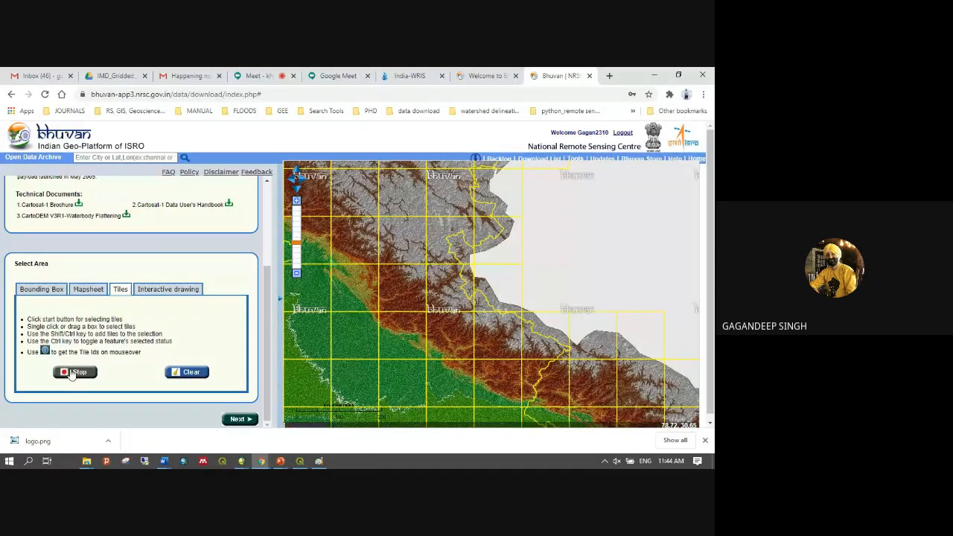
click(453, 332)
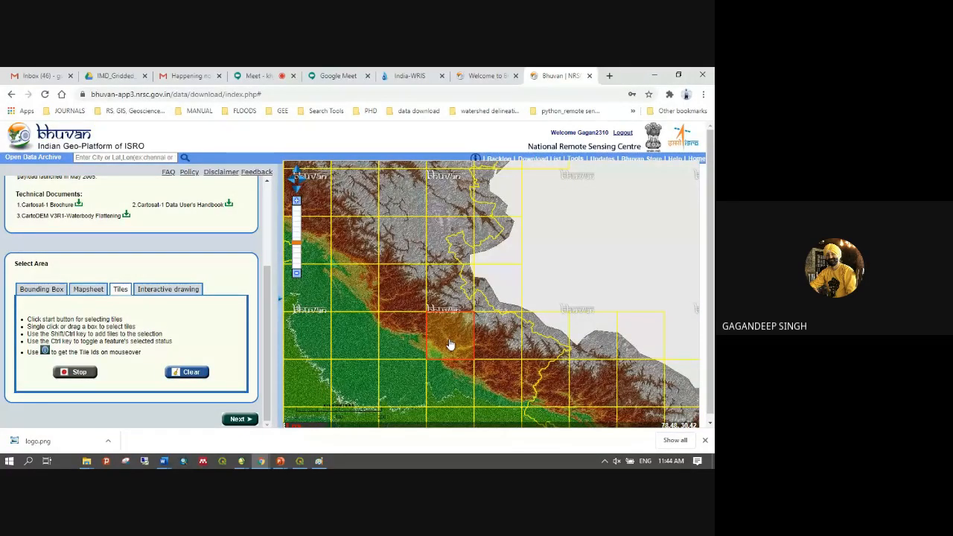
click(238, 420)
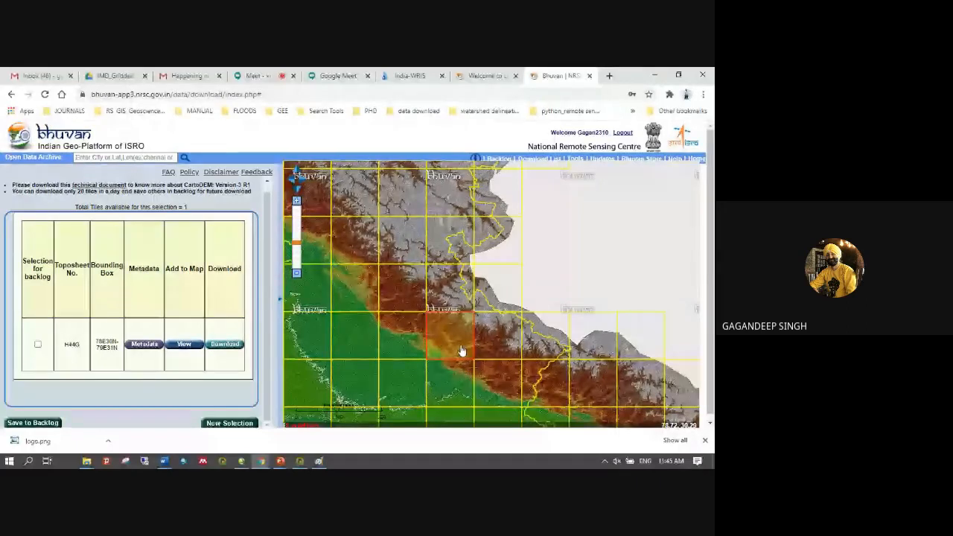
Mark tile H44G for backlog, start its download, browse to the Personal DATA folder, cancel saving and return to Bhuvan's home page
click(37, 344)
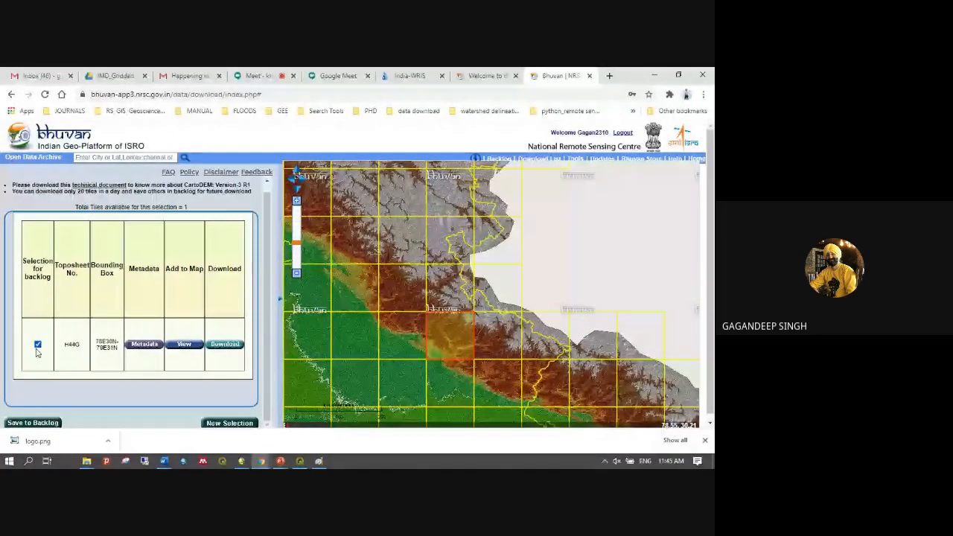
click(225, 343)
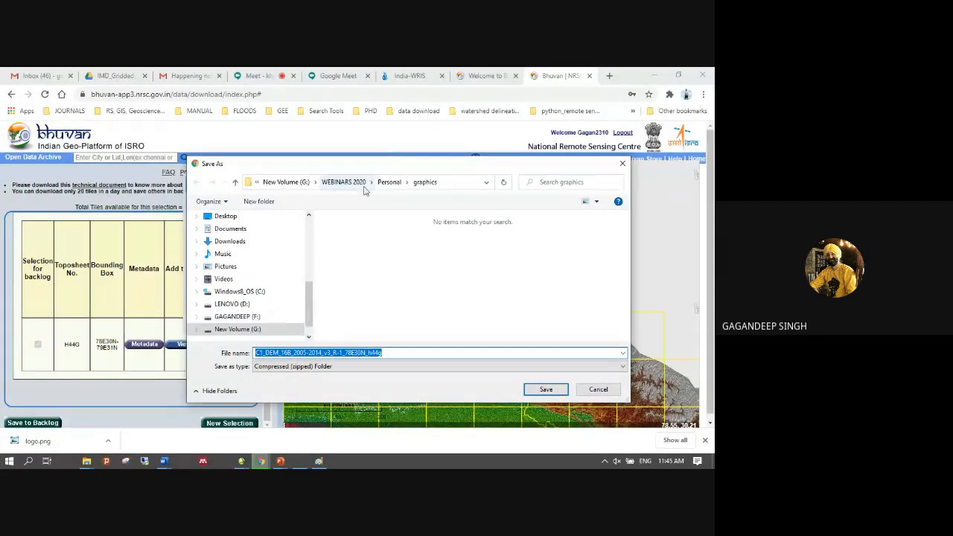
click(389, 183)
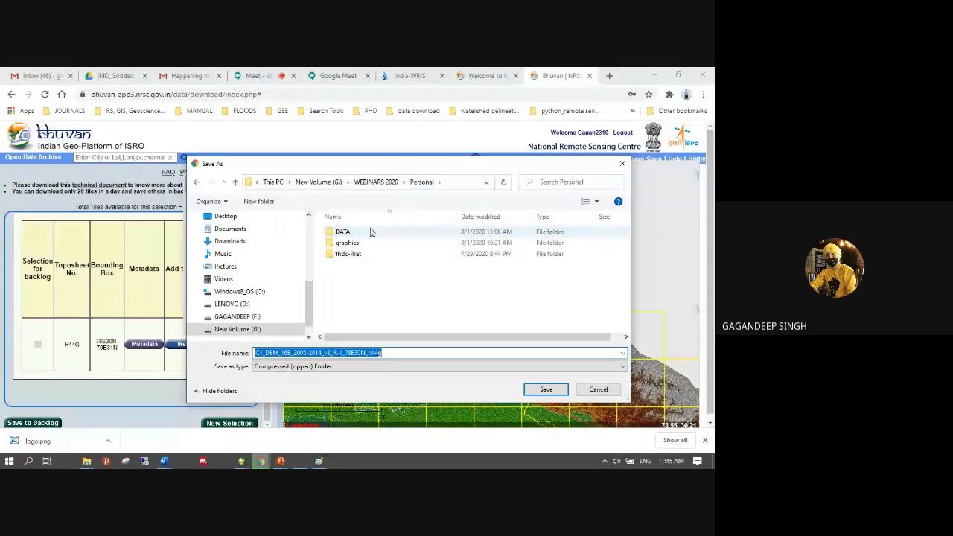
double_click(361, 235)
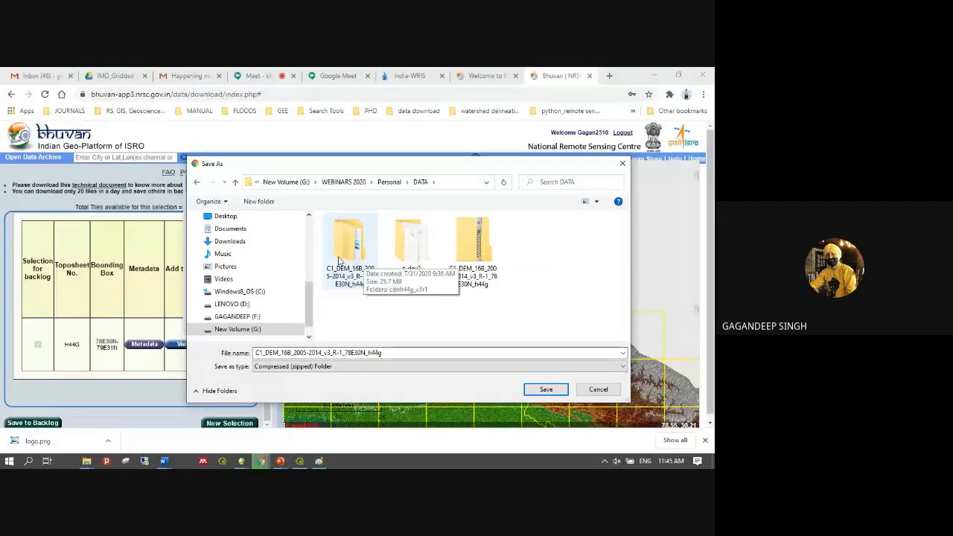
click(598, 389)
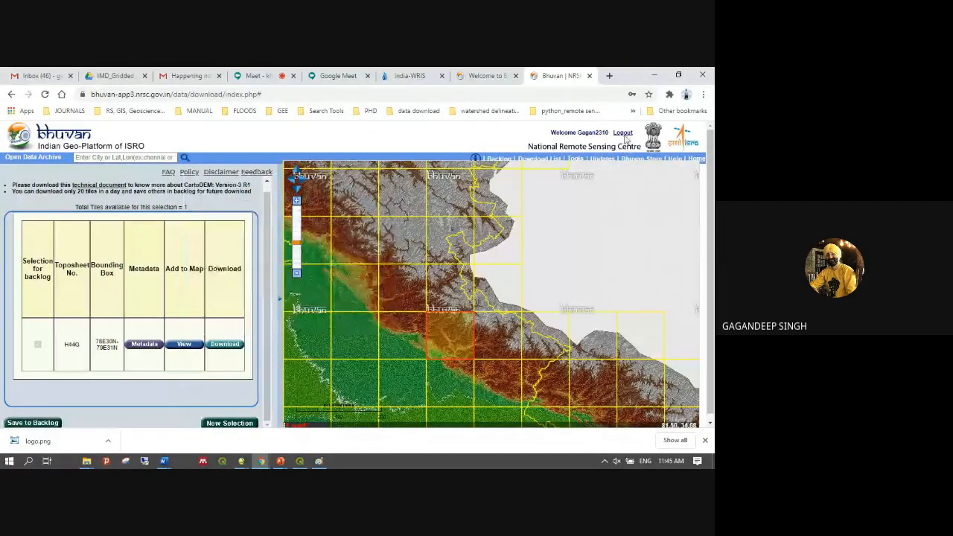
click(488, 75)
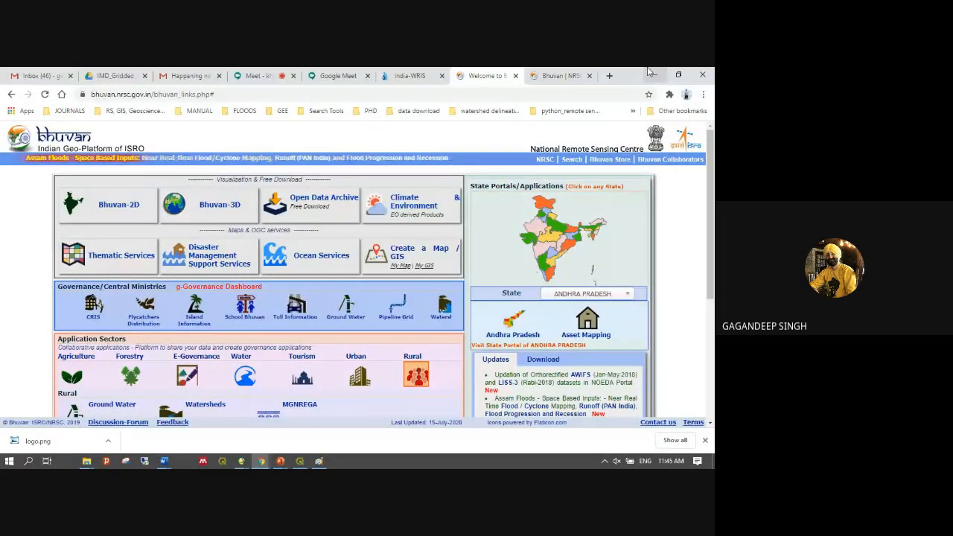
Return to the slide show, open the DIVA-GIS global vector data link, and choose India as the country
click(347, 206)
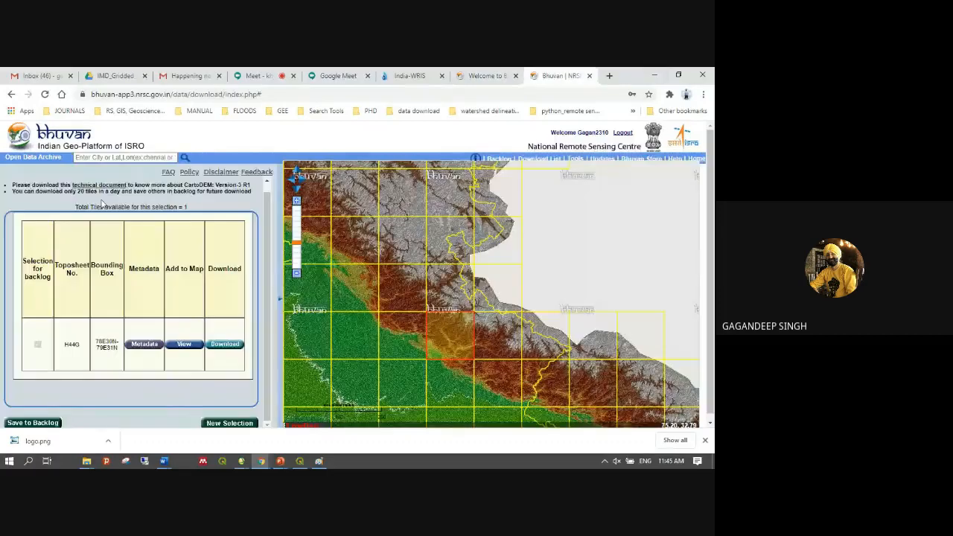
click(654, 75)
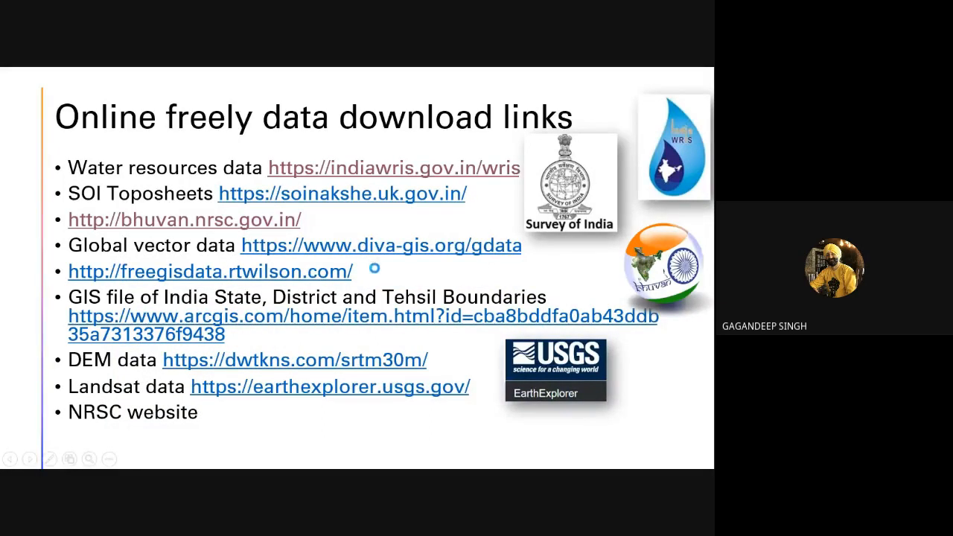
click(379, 316)
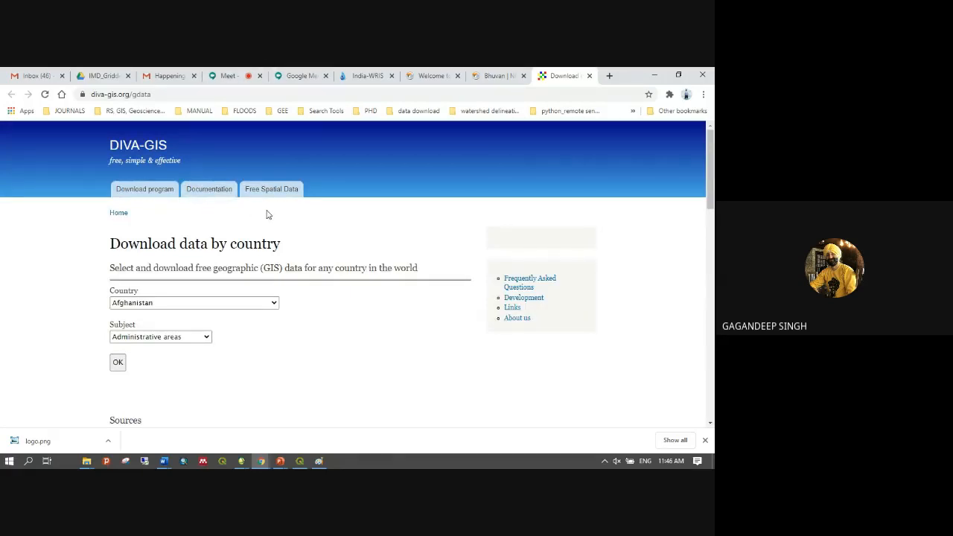
click(208, 307)
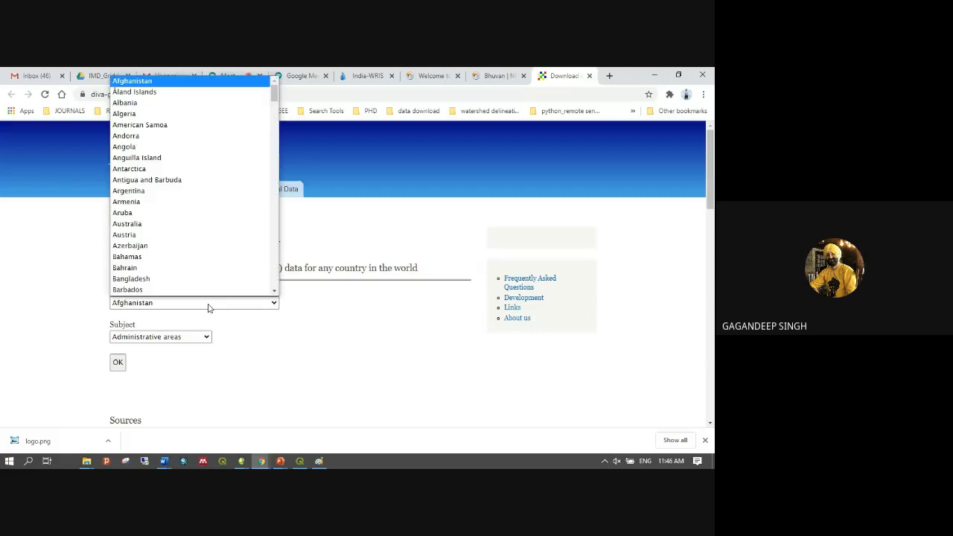
scroll(197, 259, down, 12)
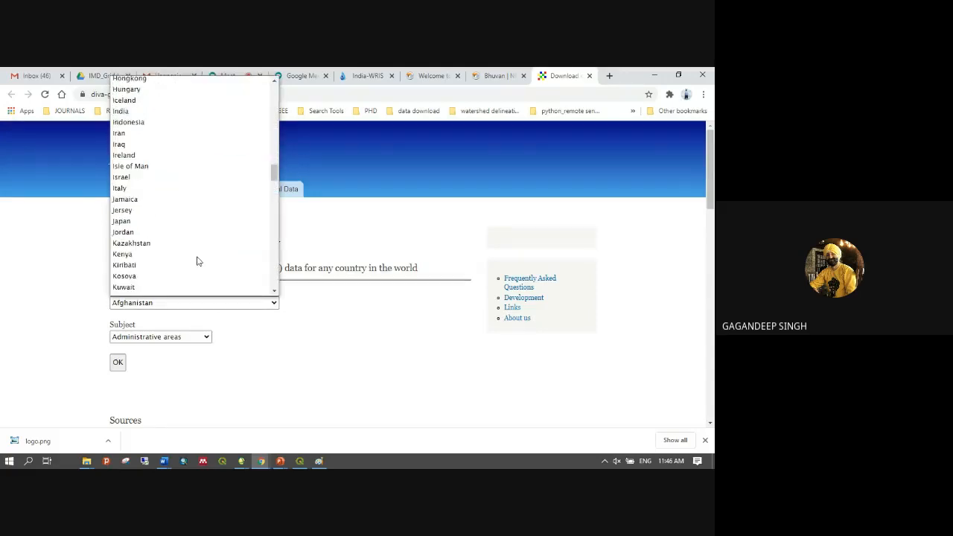
scroll(196, 260, down, 2)
scroll(196, 259, up, 2)
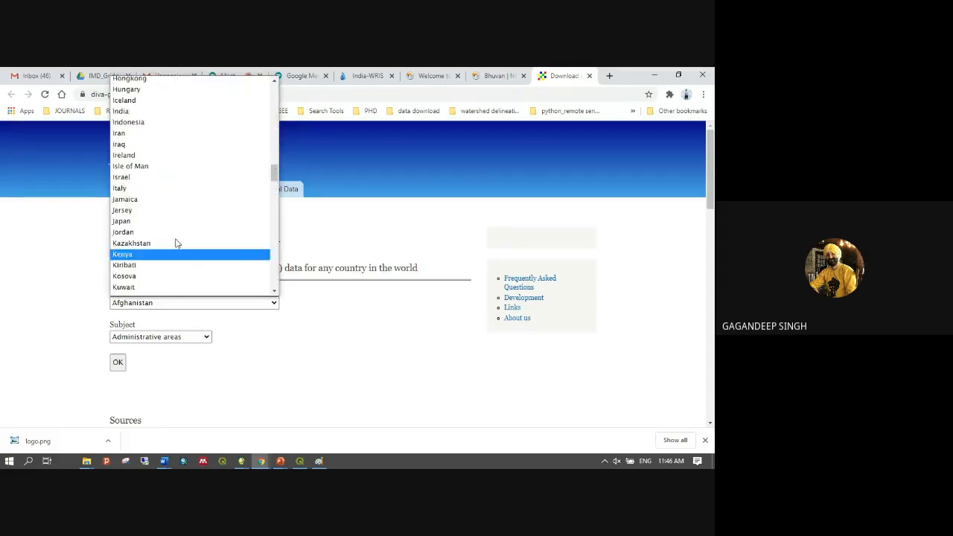
click(170, 112)
Review the Subject options offered for the country download, keeping Administrative areas
click(205, 337)
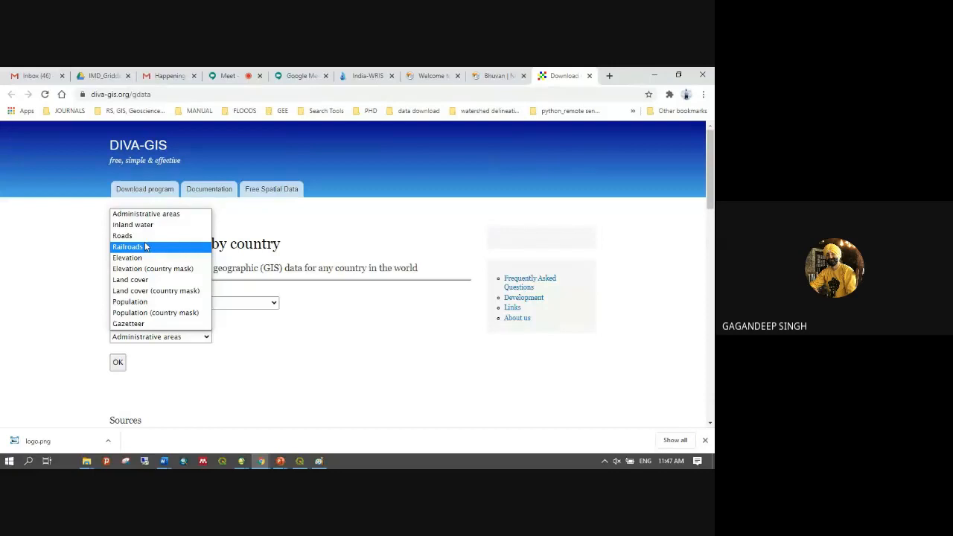
key(Up)
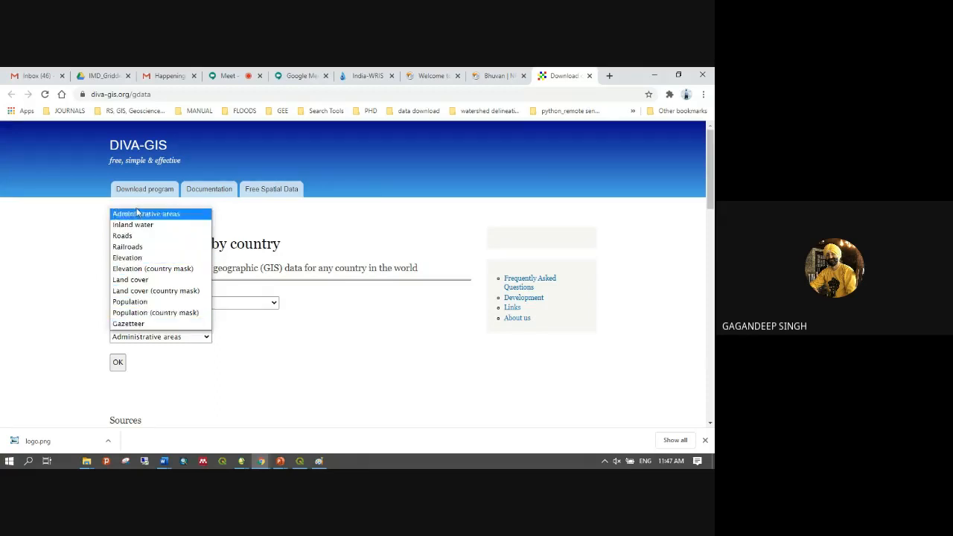
click(326, 367)
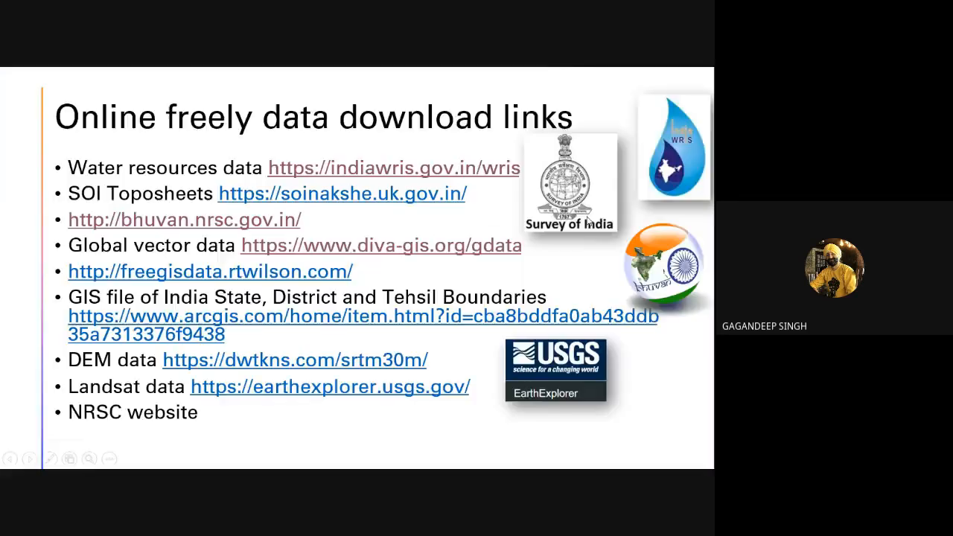
Open the slide's ArcGIS link for India State, District and Tehsil boundaries and highlight the key phrases in its description
click(654, 75)
click(188, 334)
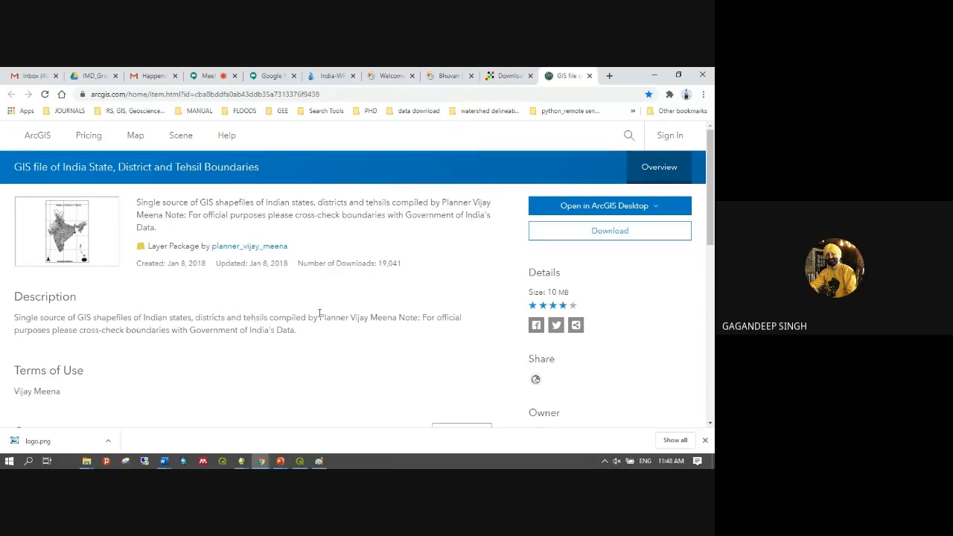
drag(336, 317, 414, 317)
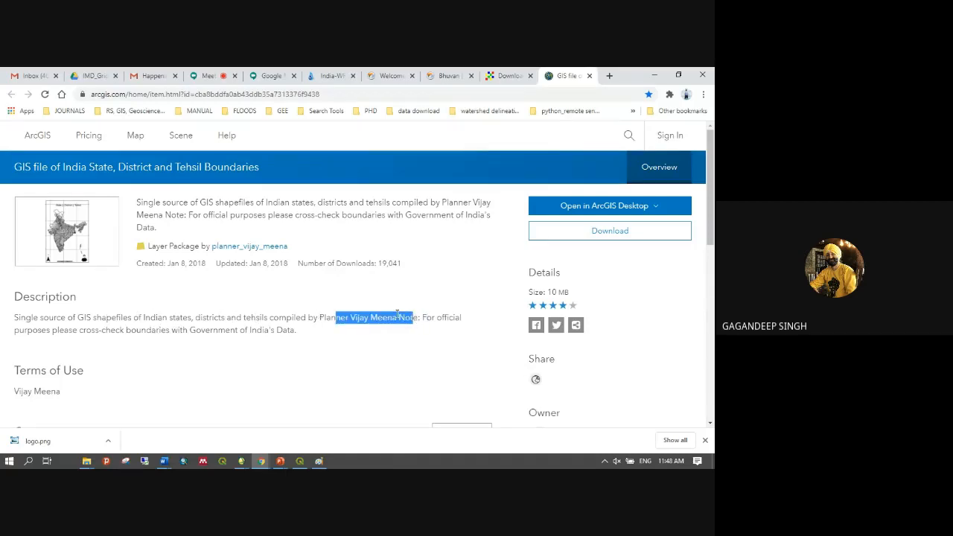
drag(267, 317, 143, 316)
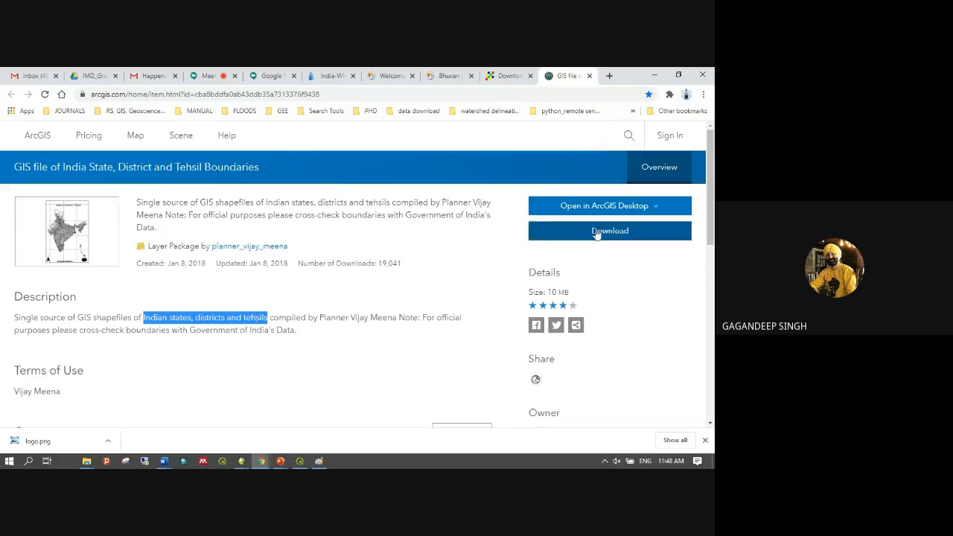
click(659, 77)
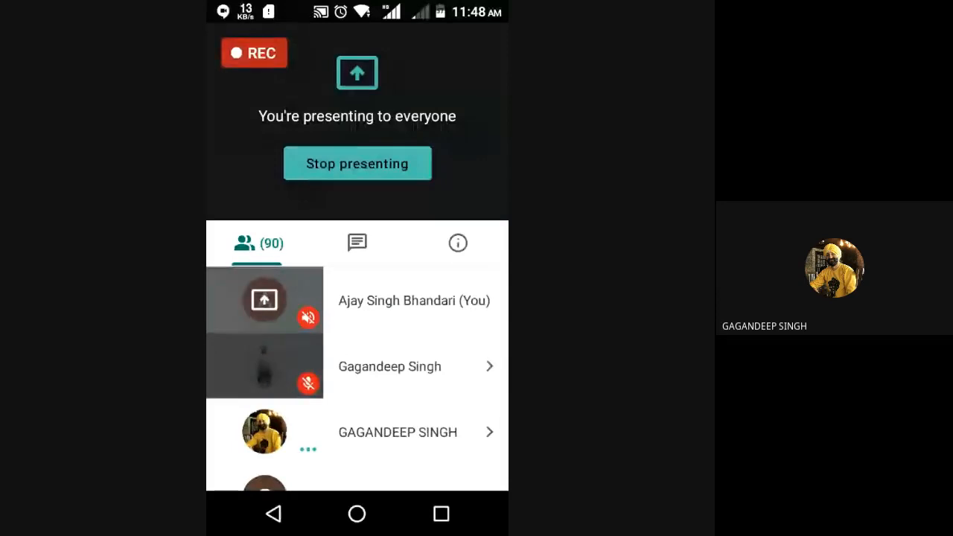
scroll(357, 378, down, 1)
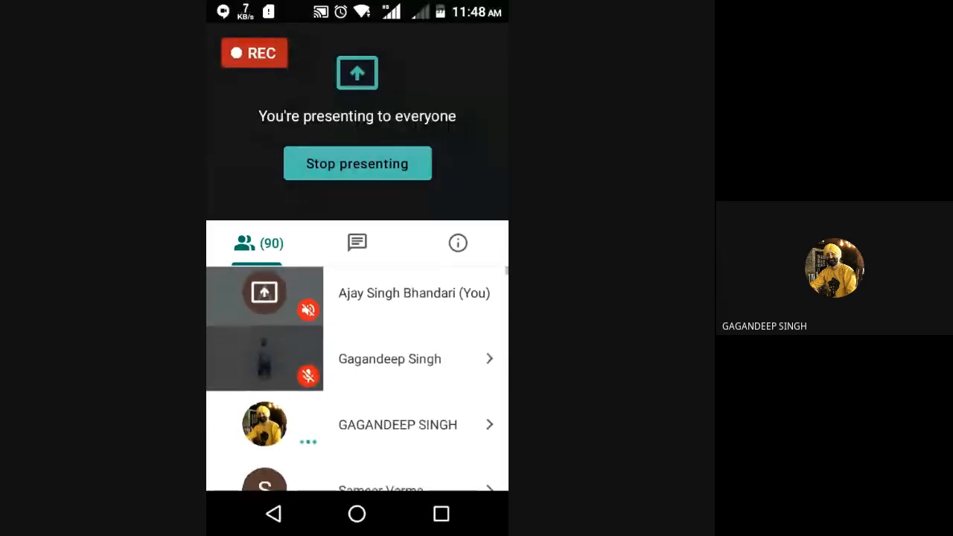
scroll(358, 378, down, 5)
scroll(357, 378, down, 3)
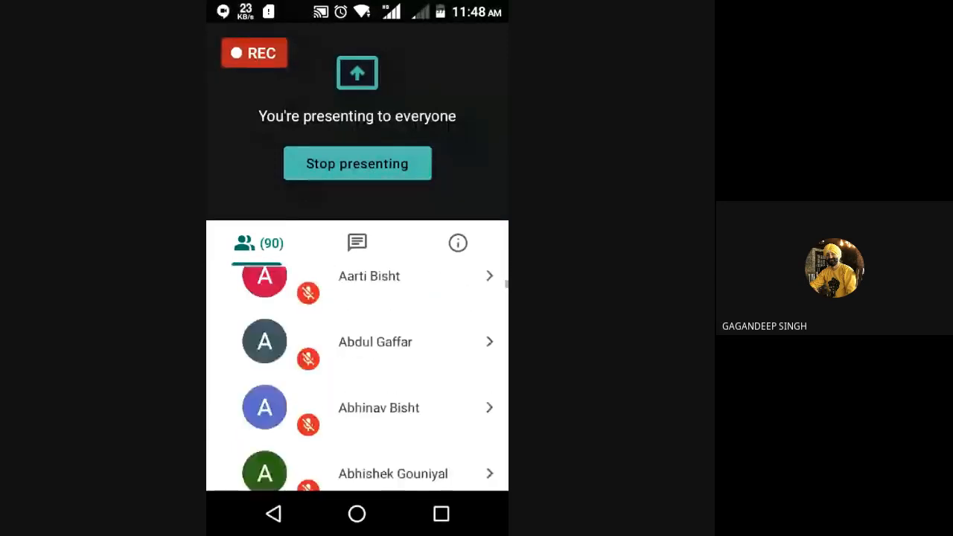
scroll(358, 378, up, 6)
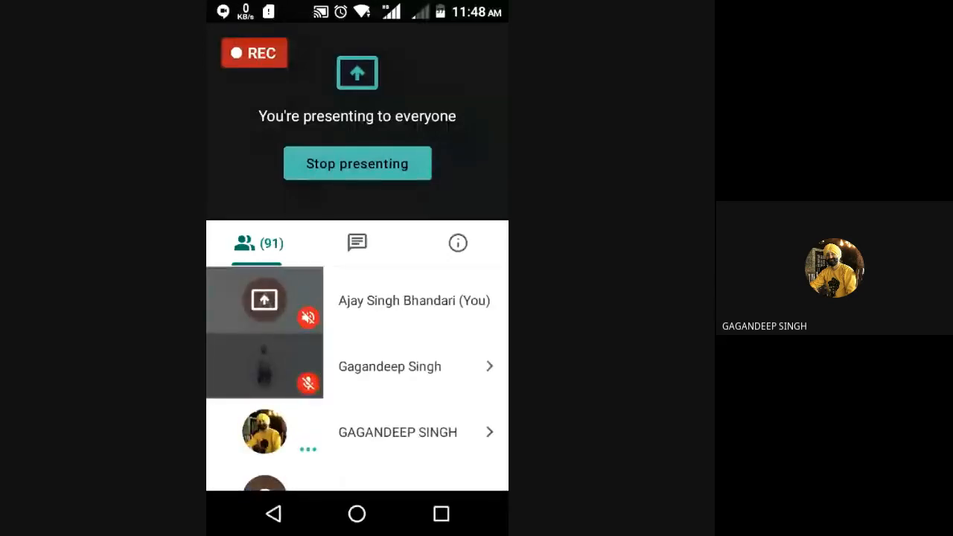
scroll(357, 379, down, 8)
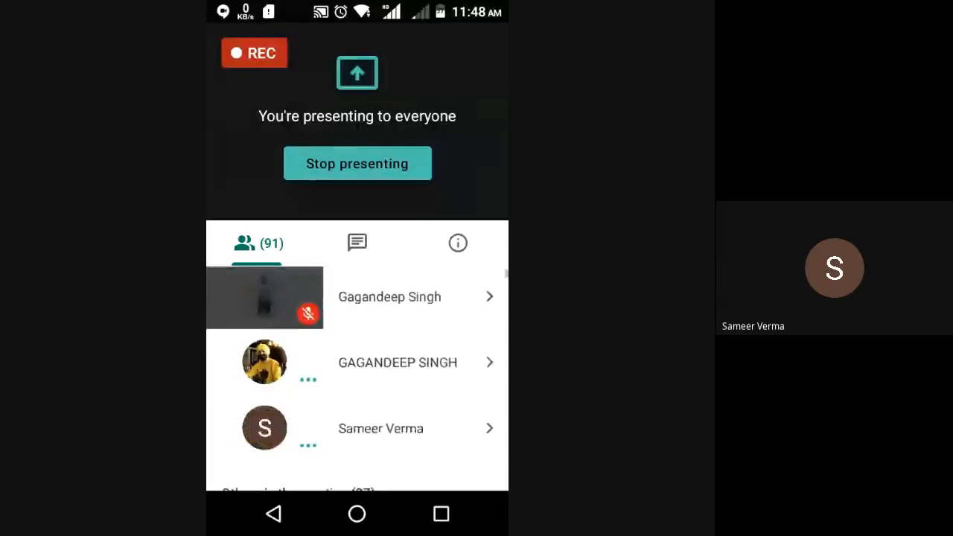
scroll(357, 378, down, 10)
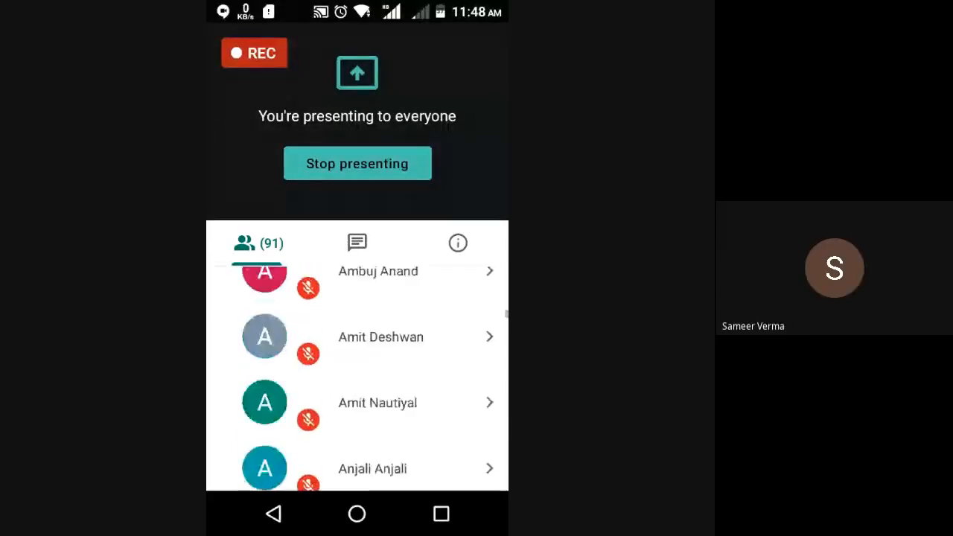
scroll(358, 378, up, 15)
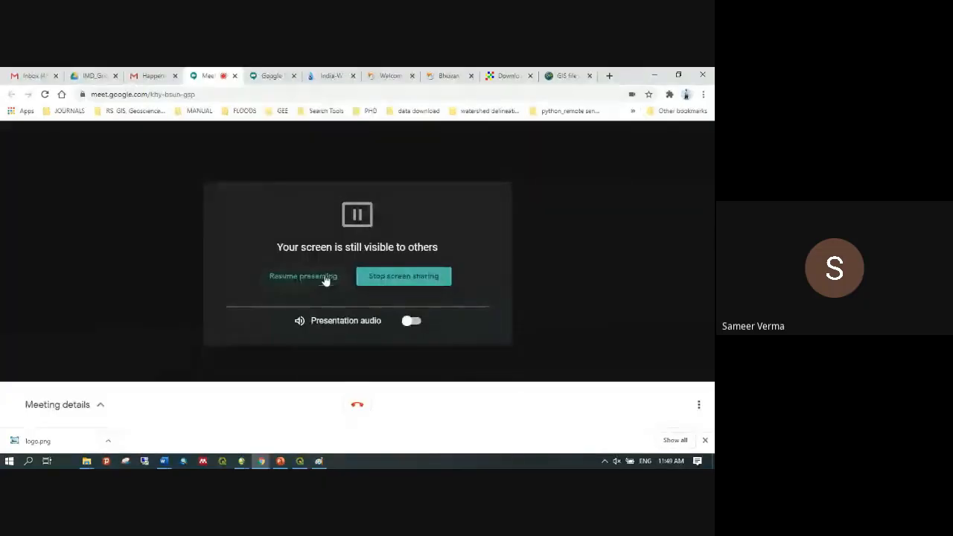
Resume presenting the screen in Google Meet and switch to the Online freely data download links slide in PowerPoint
click(325, 278)
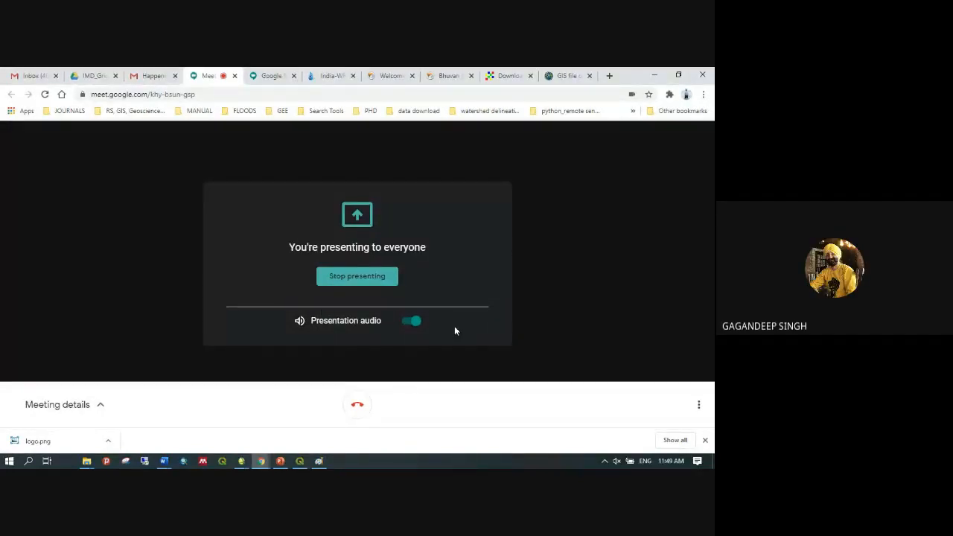
click(656, 74)
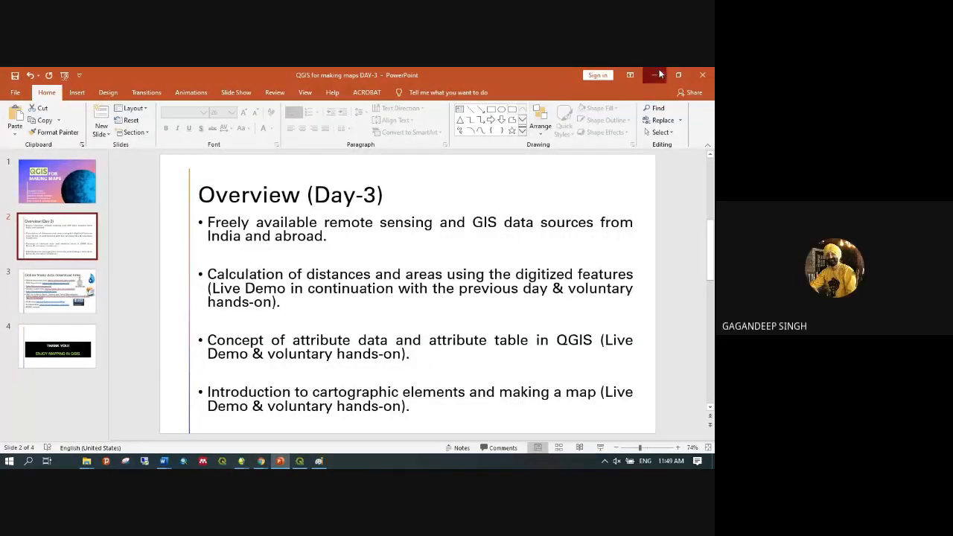
click(659, 75)
mouse_move(299, 461)
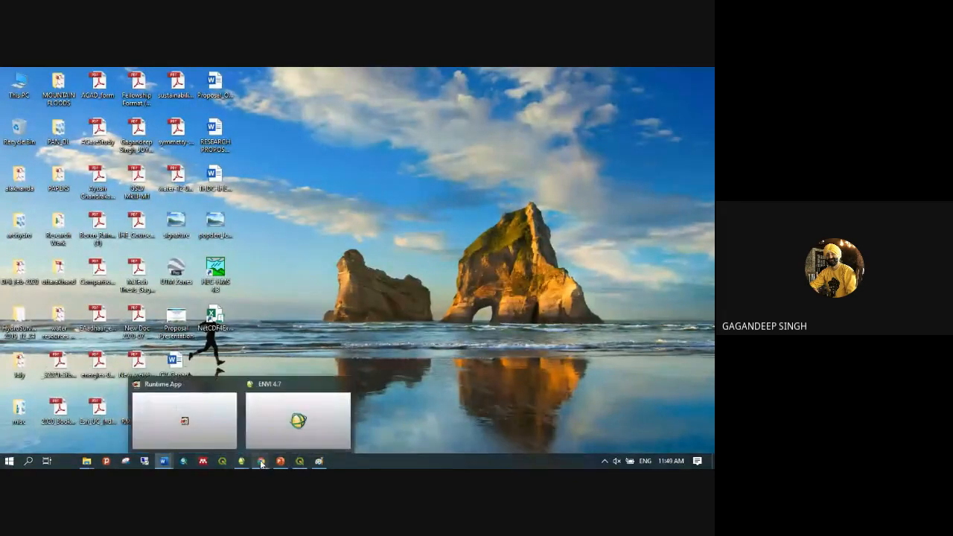
mouse_move(261, 461)
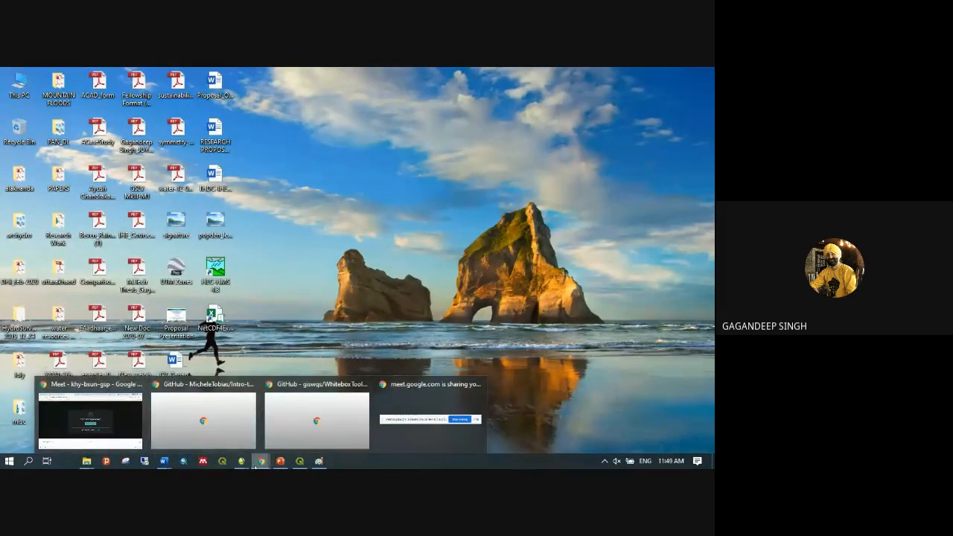
click(279, 462)
click(57, 290)
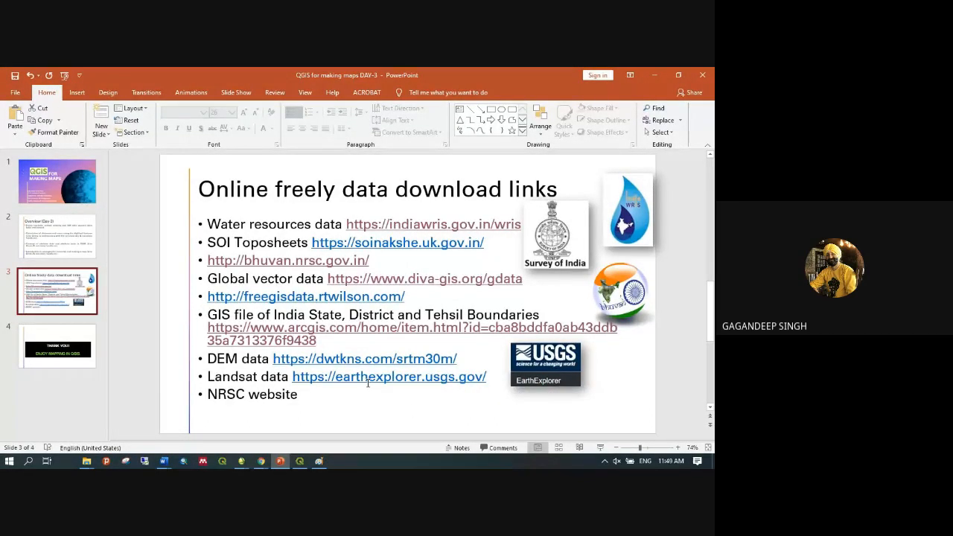
click(354, 359)
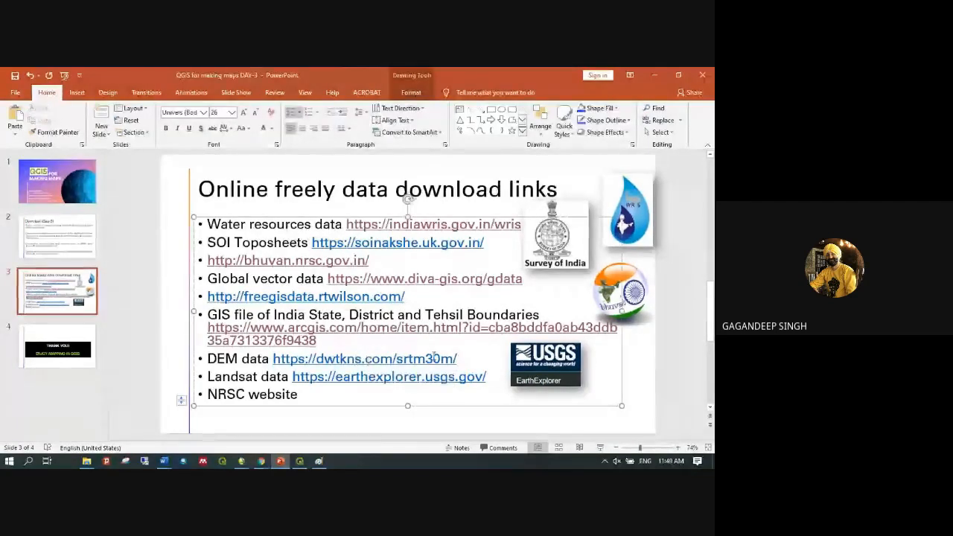
drag(455, 359, 297, 364)
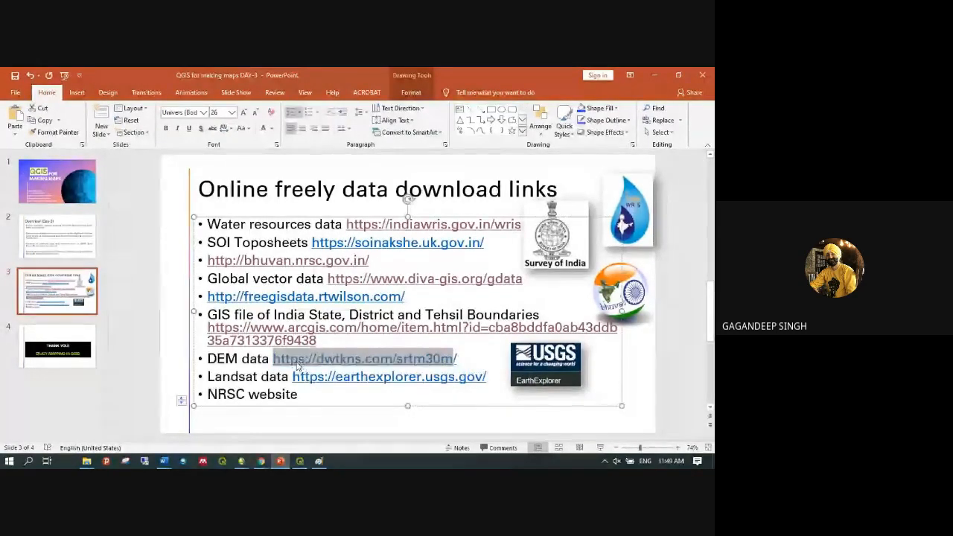
right_click(297, 363)
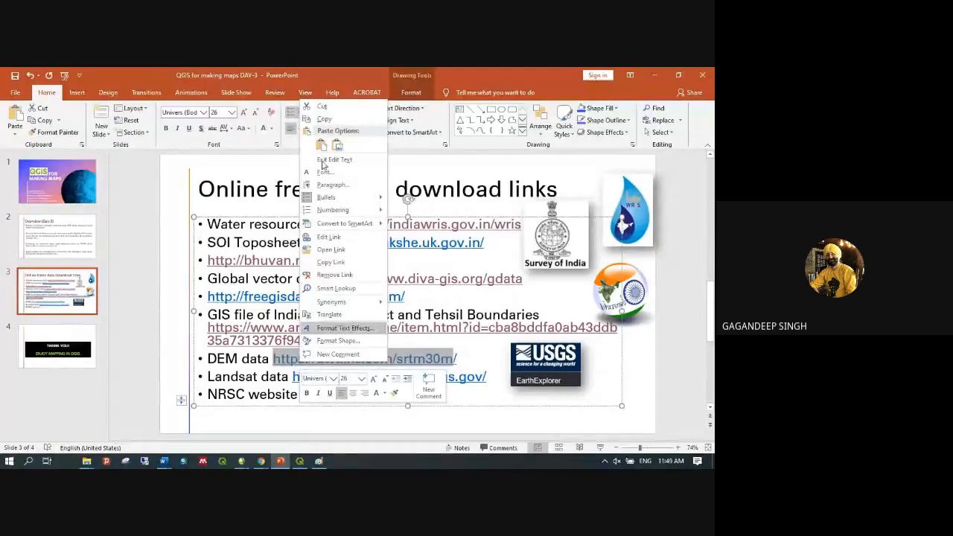
click(323, 118)
mouse_move(261, 460)
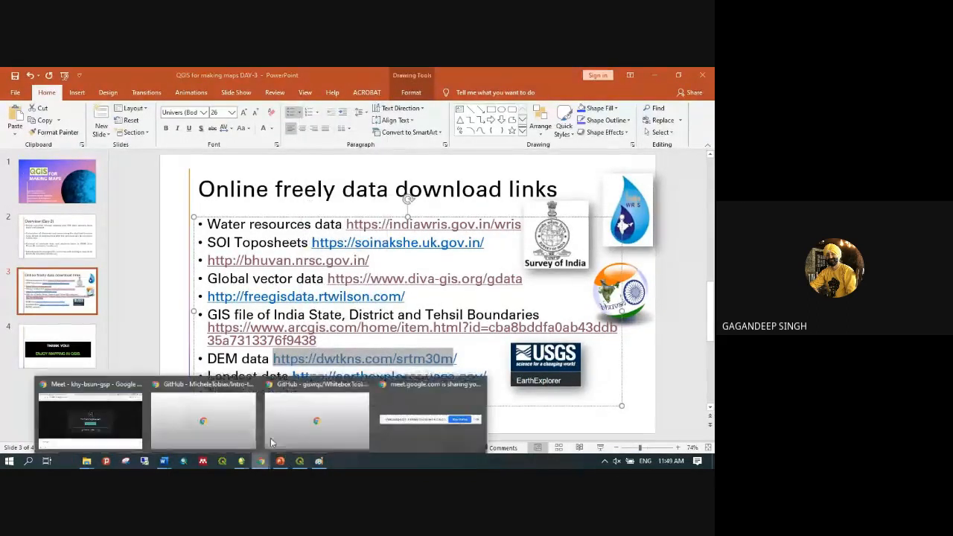
click(114, 423)
click(608, 75)
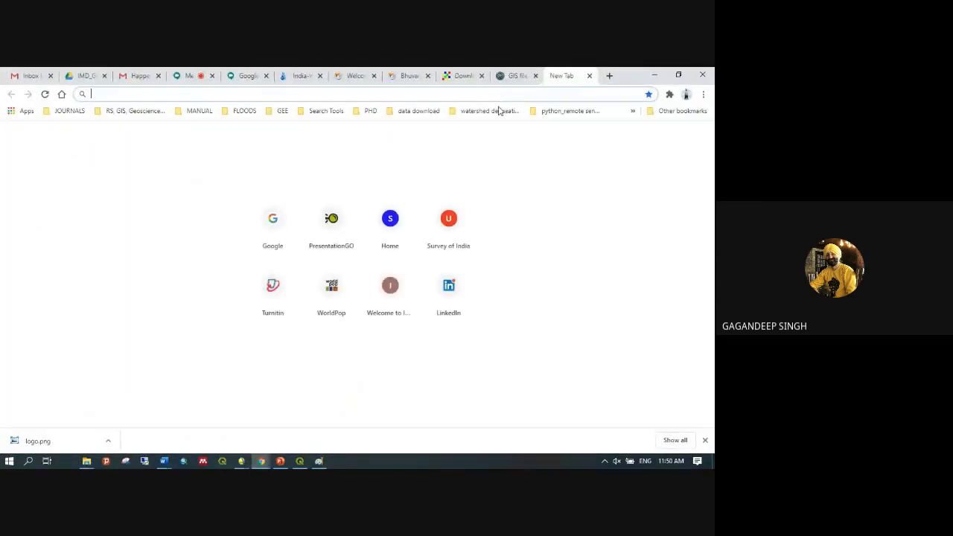
key(ctrl+v)
key(Return)
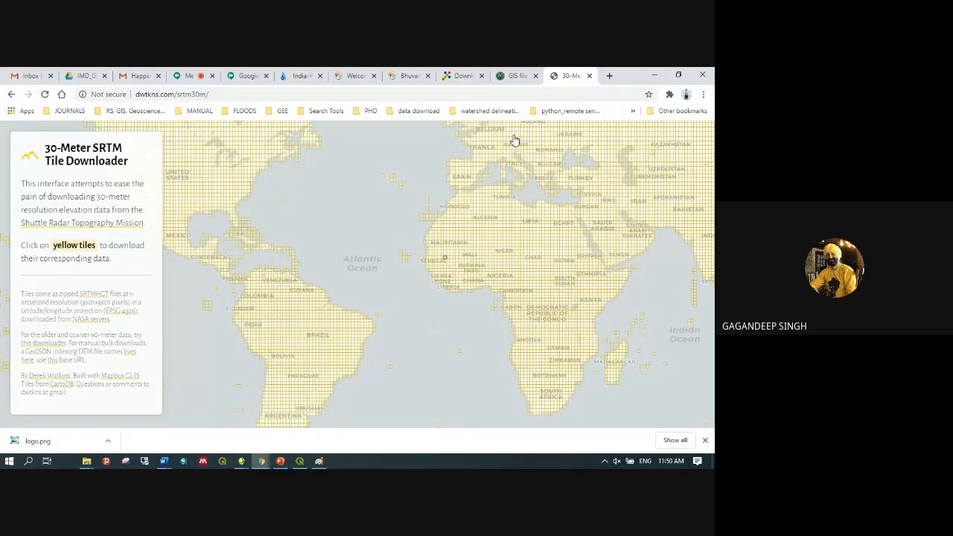
Select tile N24E018 over Libya on the SRTM tile map and start its DEM download
drag(514, 140, 577, 162)
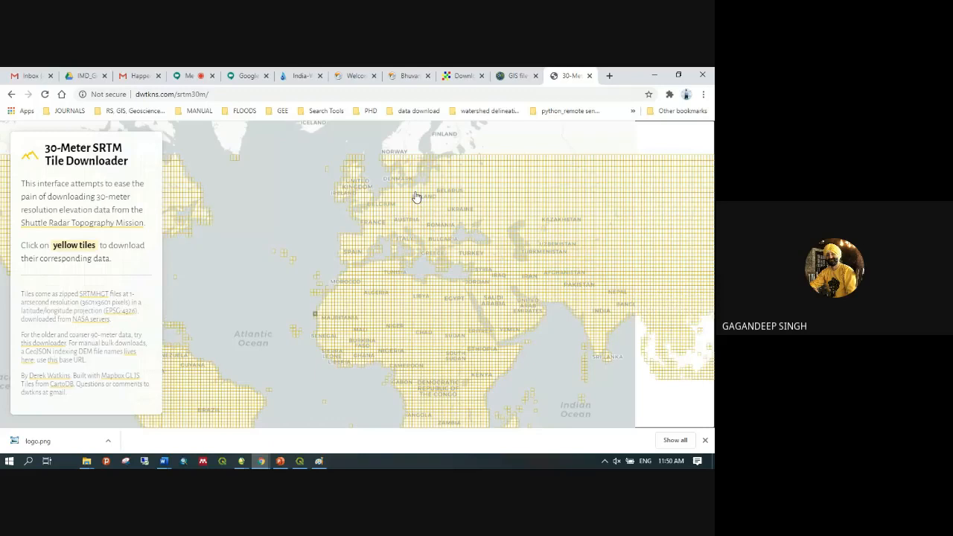
scroll(429, 291, up, 5)
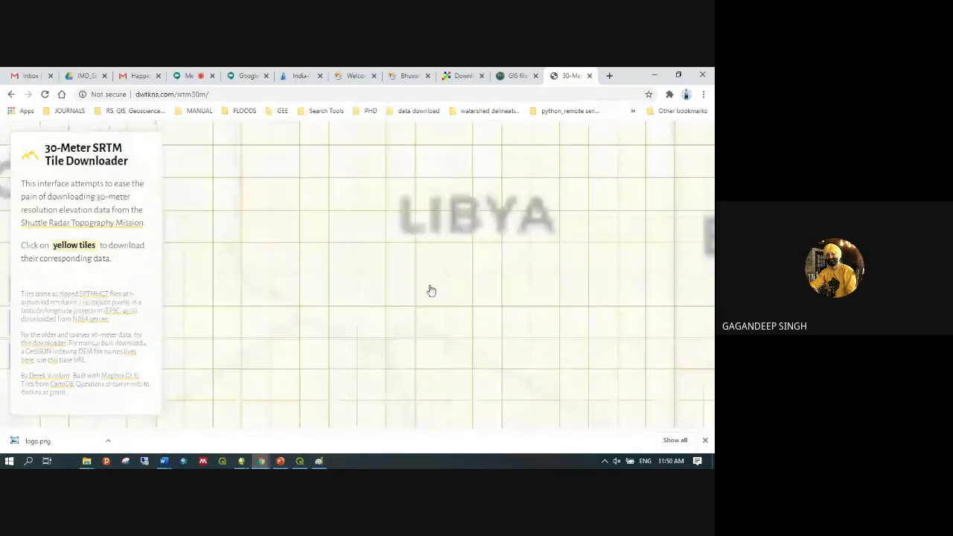
scroll(428, 293, up, 2)
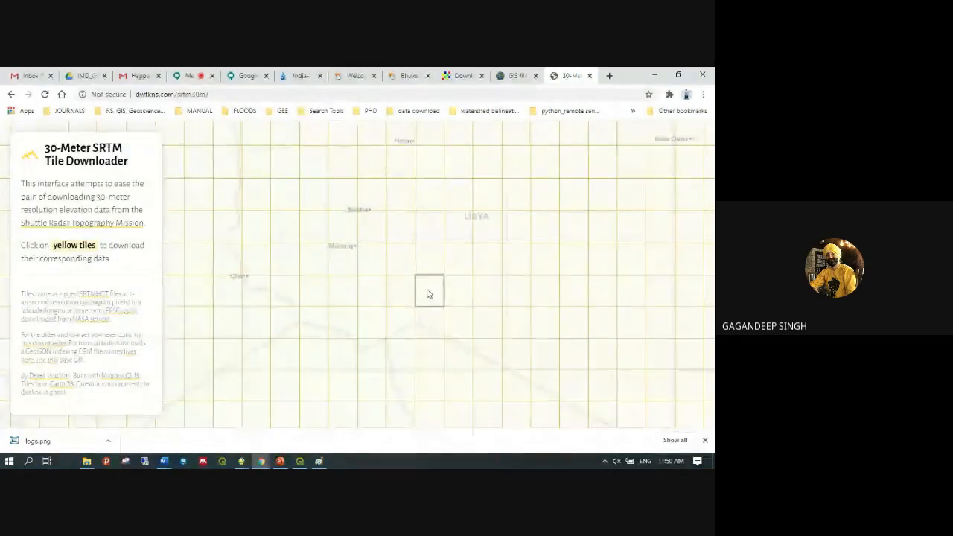
right_click(428, 293)
click(428, 293)
click(428, 293)
click(426, 293)
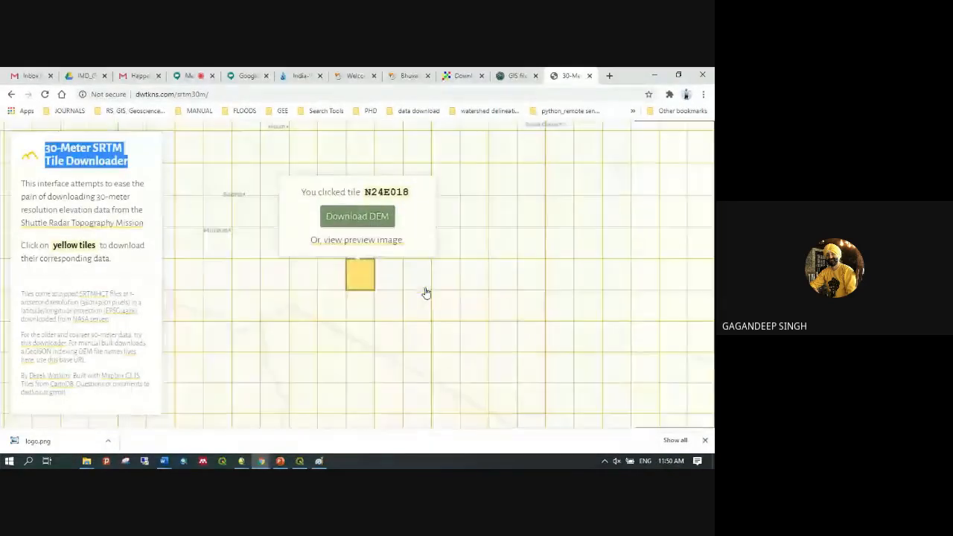
click(365, 215)
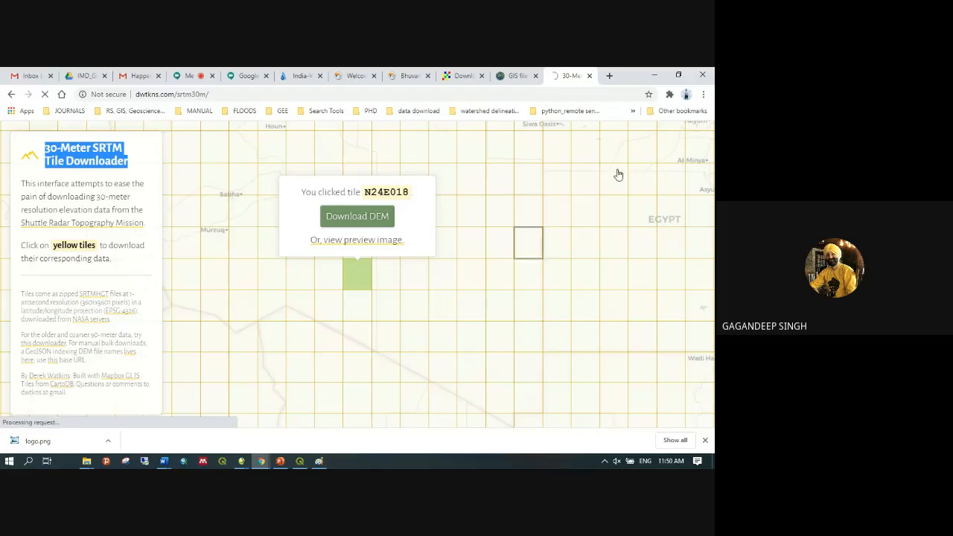
Cancel saving the N24E018.SRTMGL1.hgt DEM download and minimise both the browser and the presentation
click(656, 77)
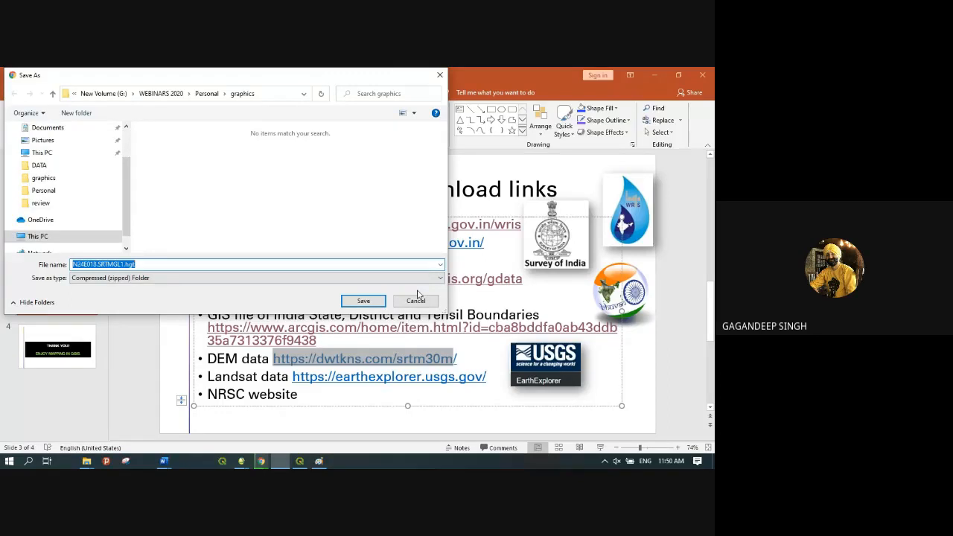
click(416, 300)
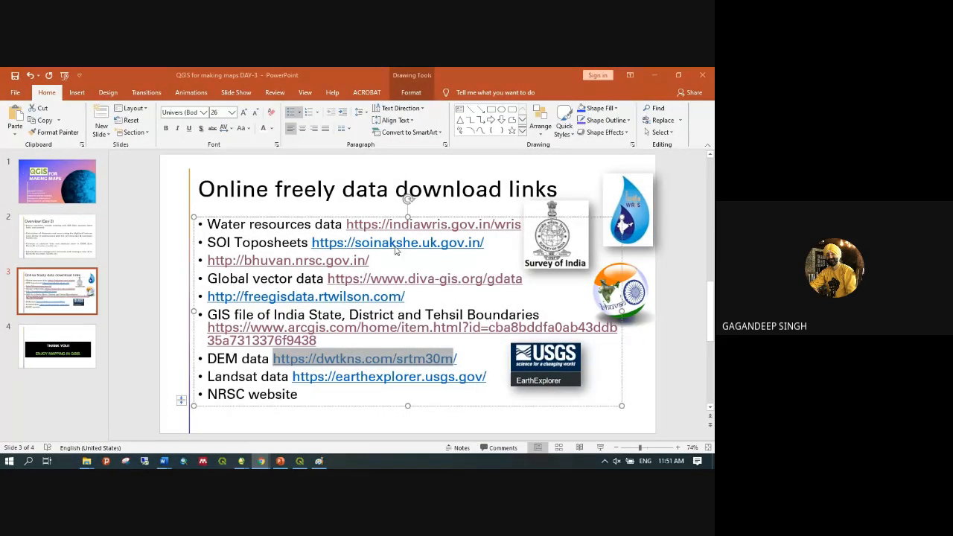
click(655, 75)
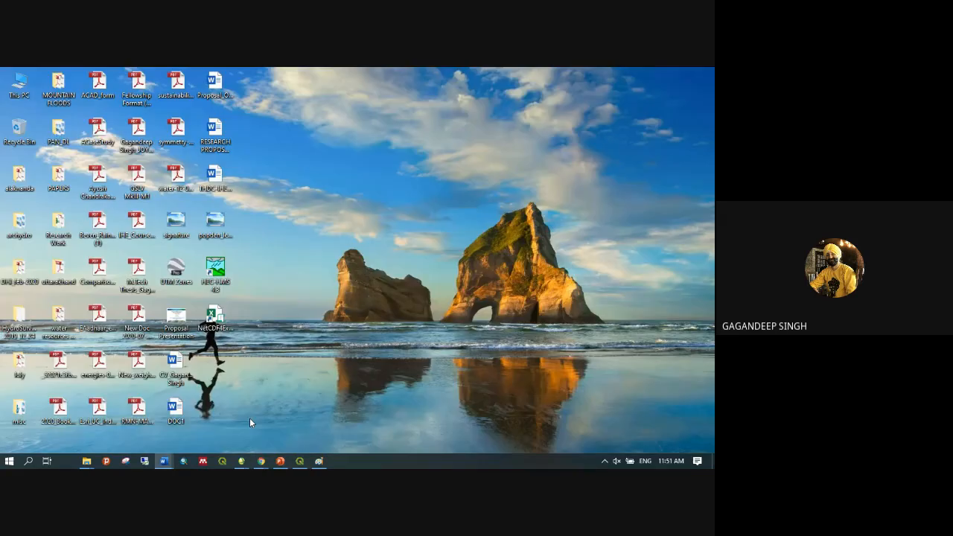
Switch to the day2 project in QGIS, close the Processing Toolbox and show the digitized huts, river and forest around Kandakhet
click(299, 460)
mouse_move(288, 464)
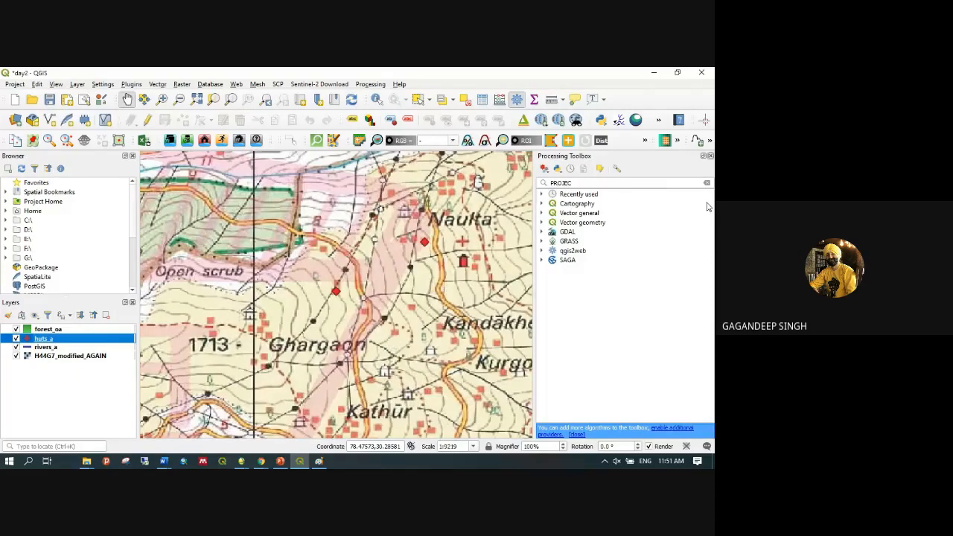
click(711, 156)
scroll(324, 292, down, 2)
scroll(324, 293, up, 1)
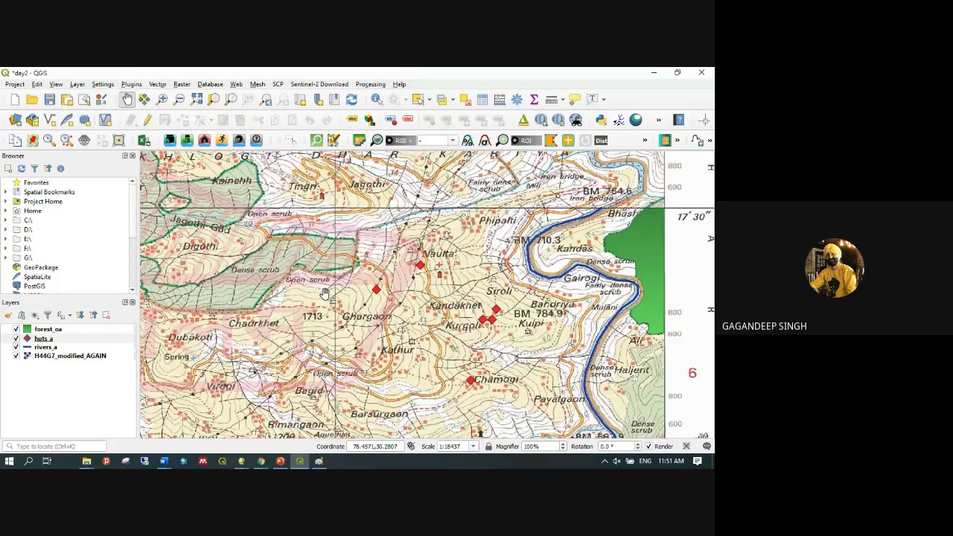
drag(515, 257, 436, 216)
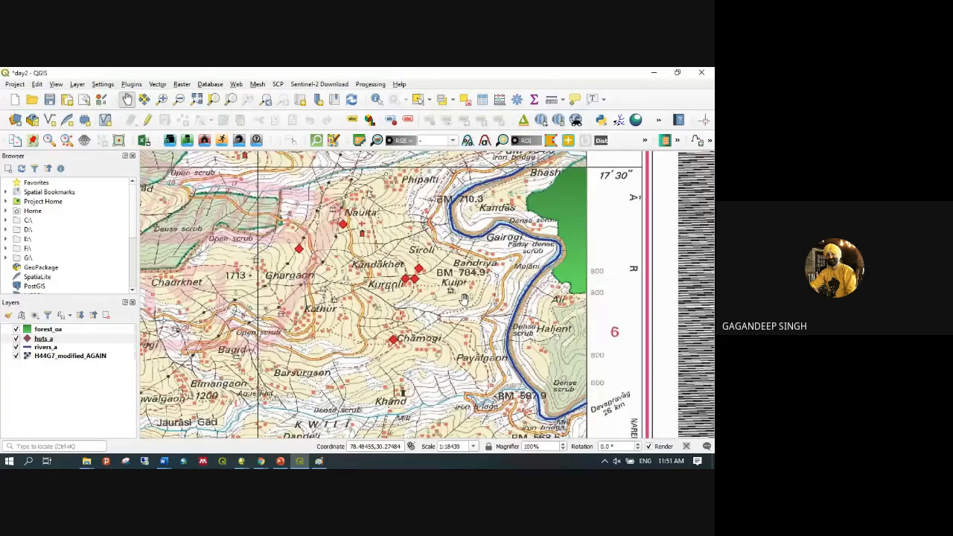
Switch to the Overview (Day-3) slide in PowerPoint, highlight the word "distances" in the second bullet and return to QGIS
key(alt+Tab)
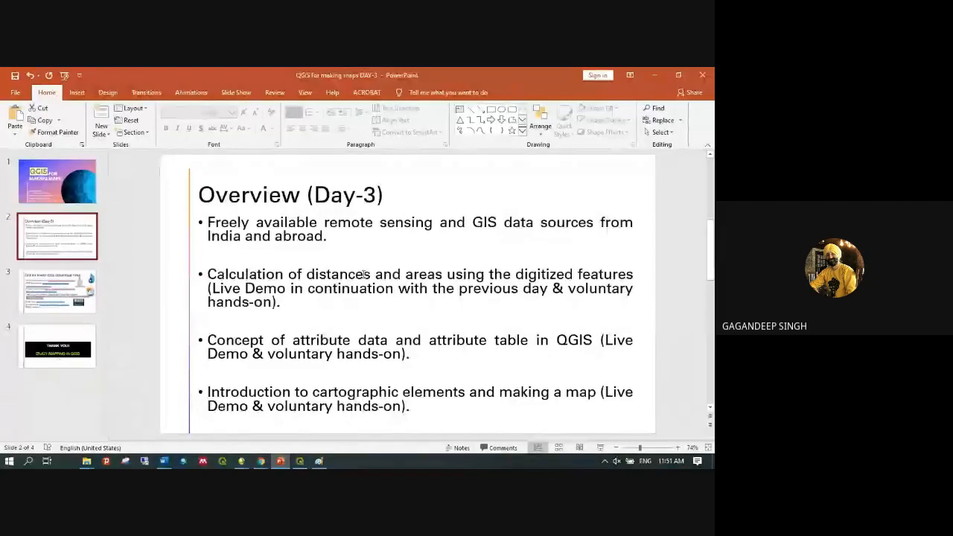
drag(306, 275, 372, 276)
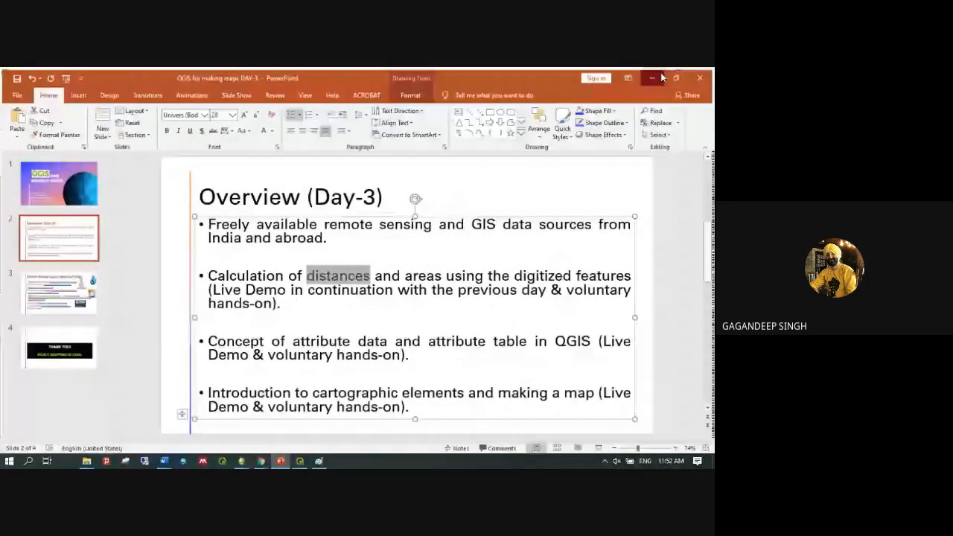
click(658, 76)
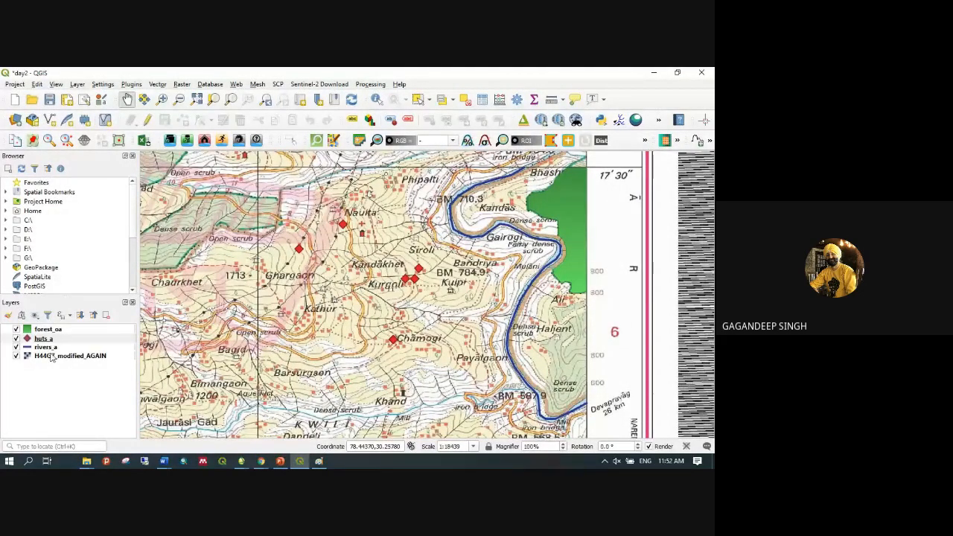
Open the attribute table of the rivers_a layer and move its window lower over the map
click(46, 348)
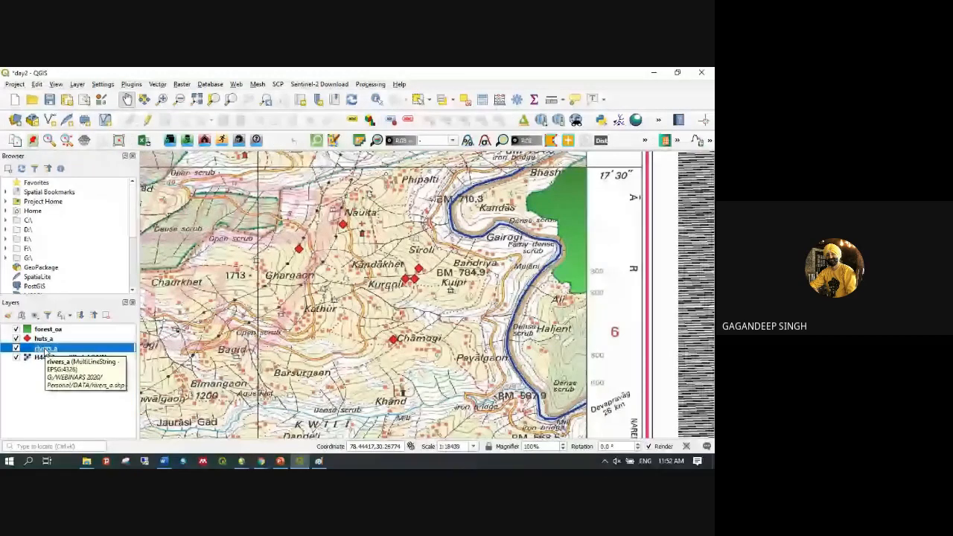
right_click(46, 349)
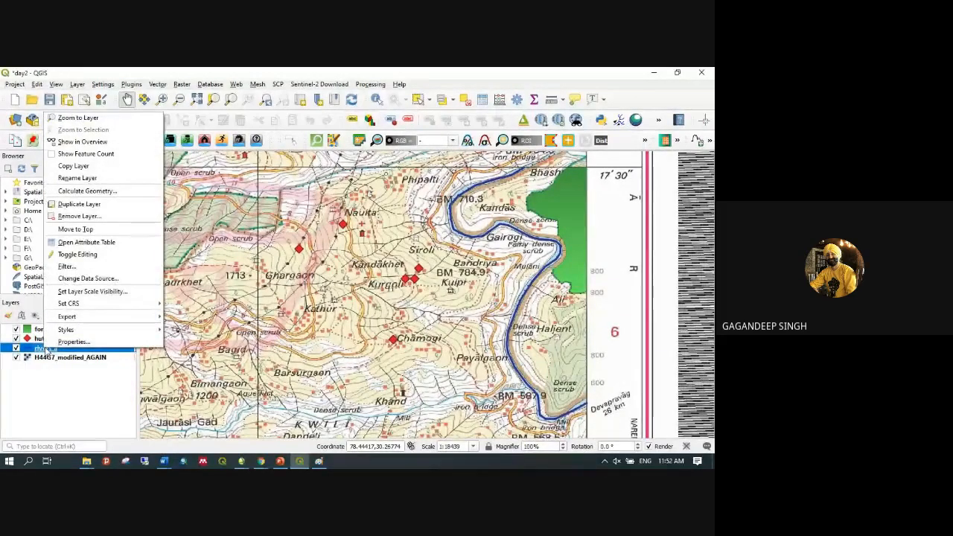
click(102, 242)
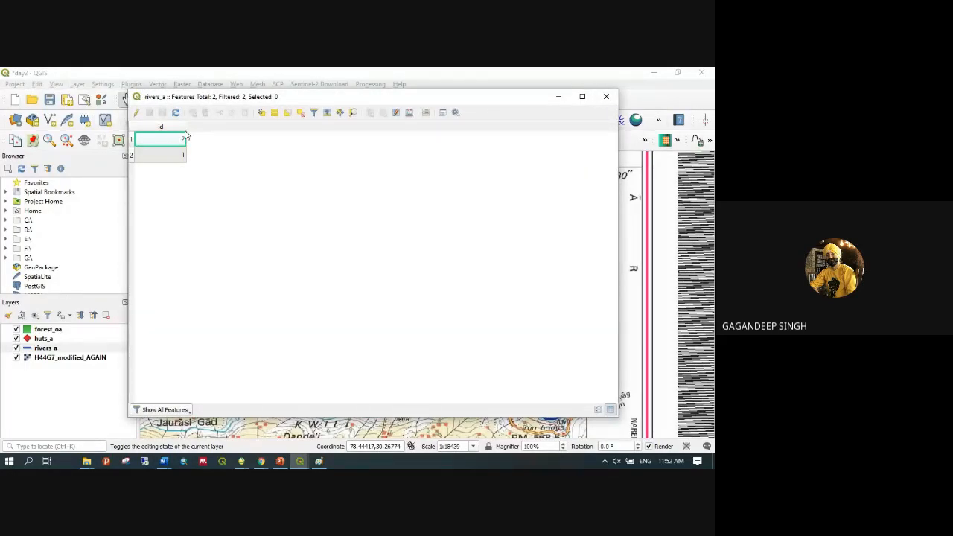
drag(359, 98, 411, 171)
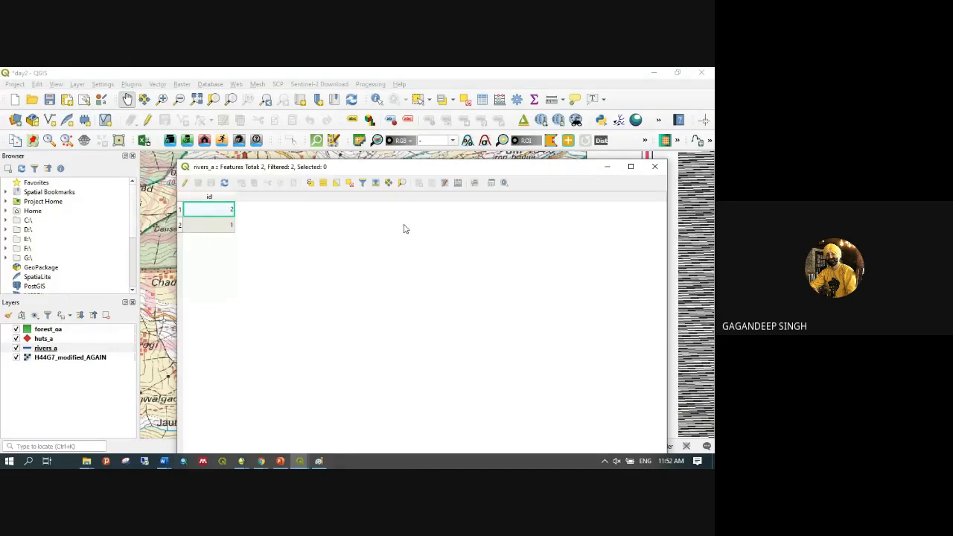
Open the Field Calculator for rivers_a and examine the available output field types
click(458, 183)
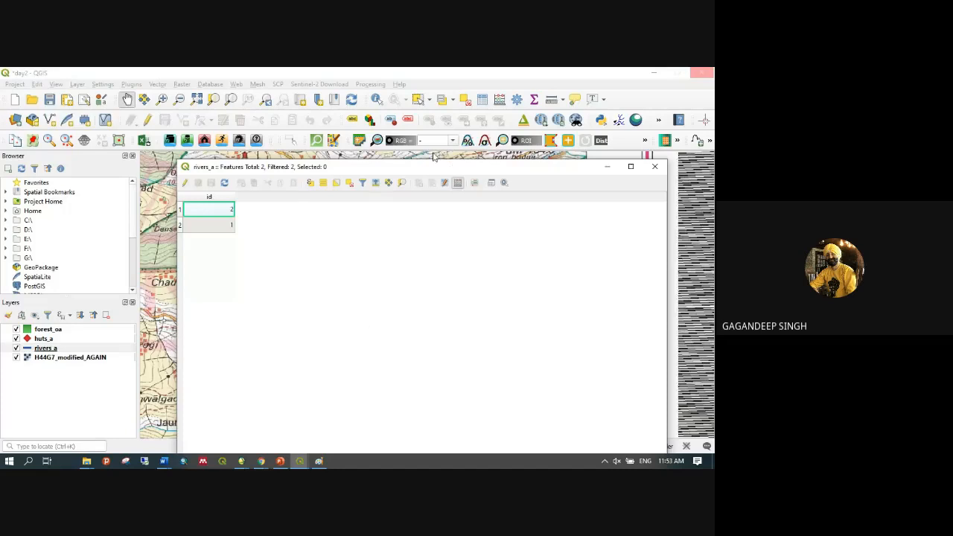
click(391, 164)
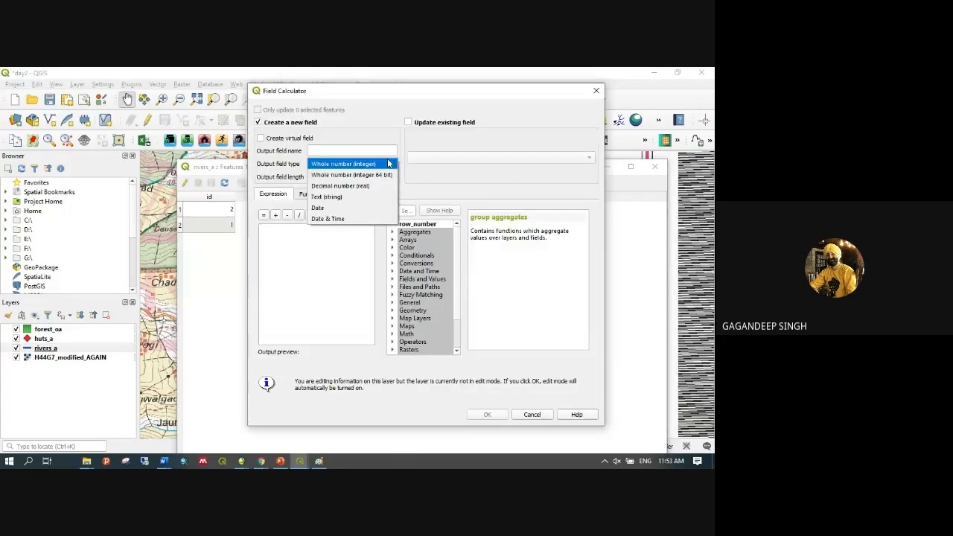
click(394, 103)
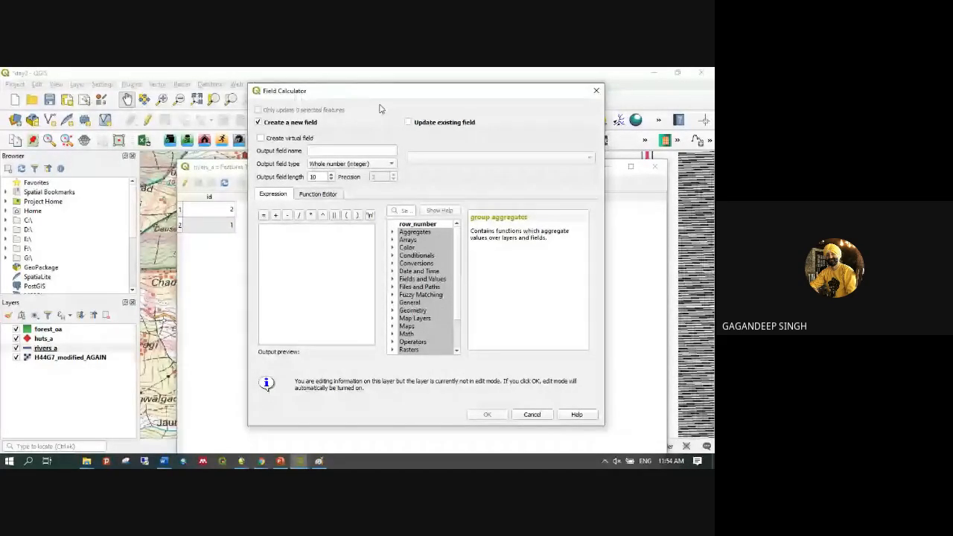
Switch to Chrome to check the Google Meet presenting page and return to the Field Calculator in QGIS
click(260, 462)
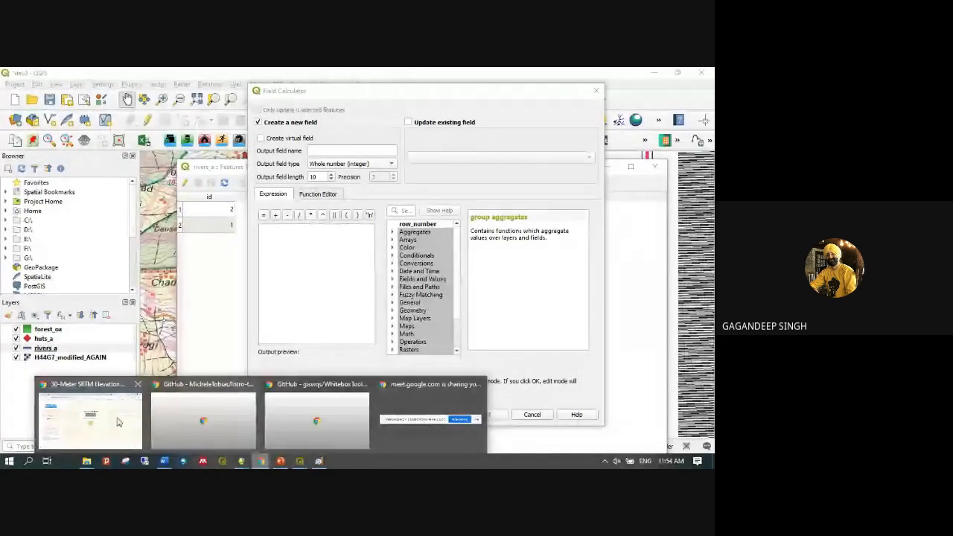
click(78, 422)
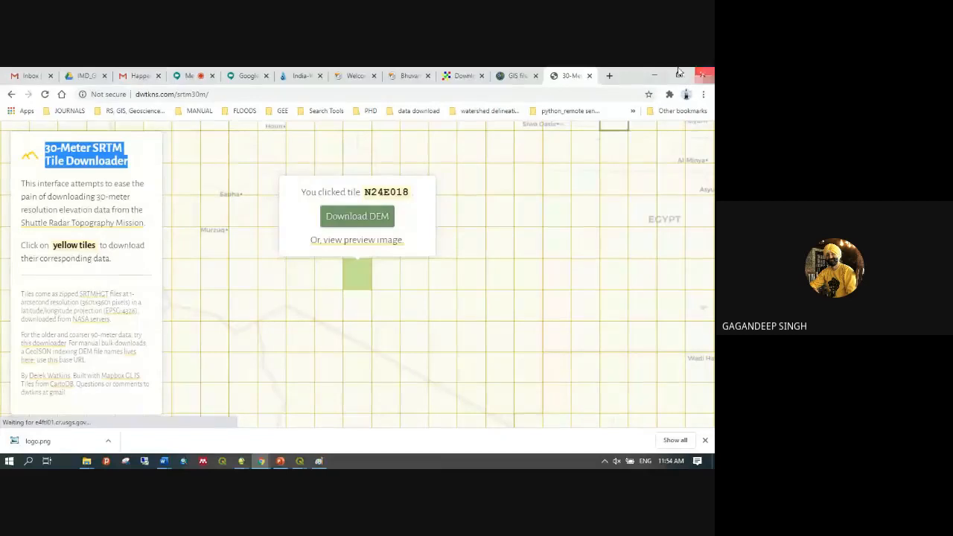
click(133, 75)
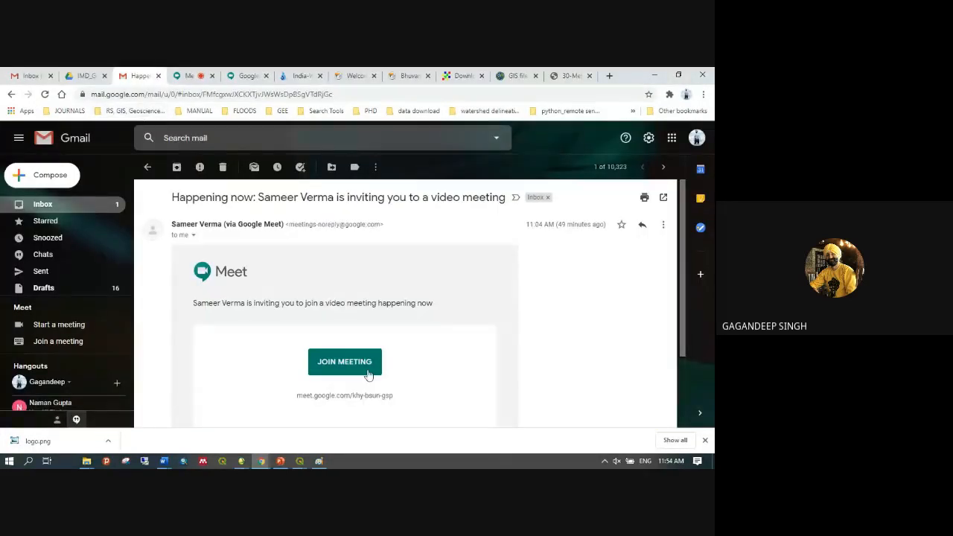
click(188, 75)
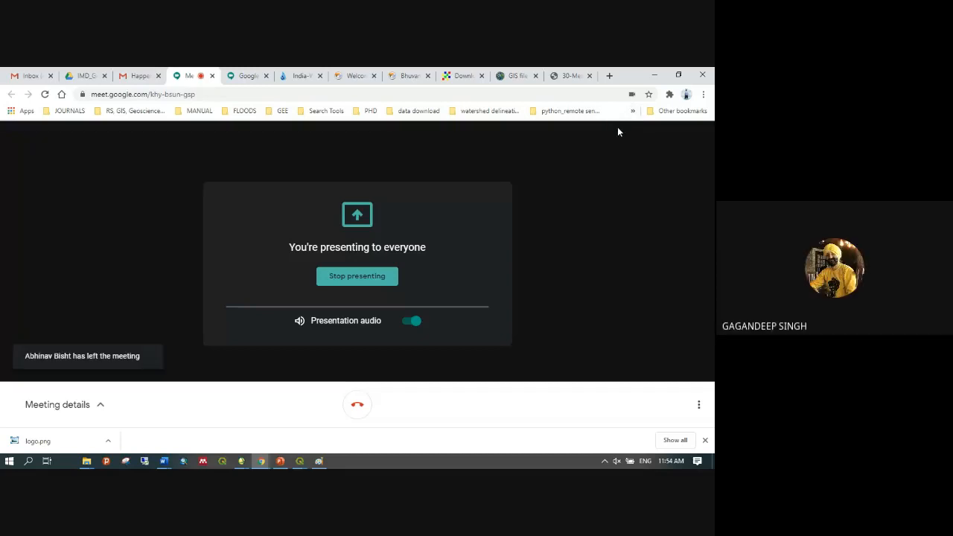
click(653, 75)
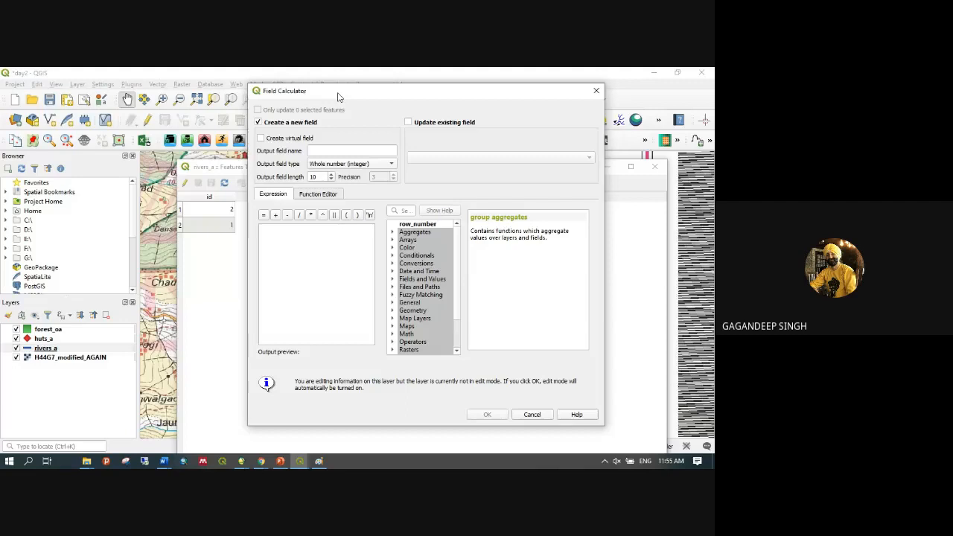
Set up a new field named Length with the type Decimal number (real) in the Field Calculator
drag(339, 97, 331, 109)
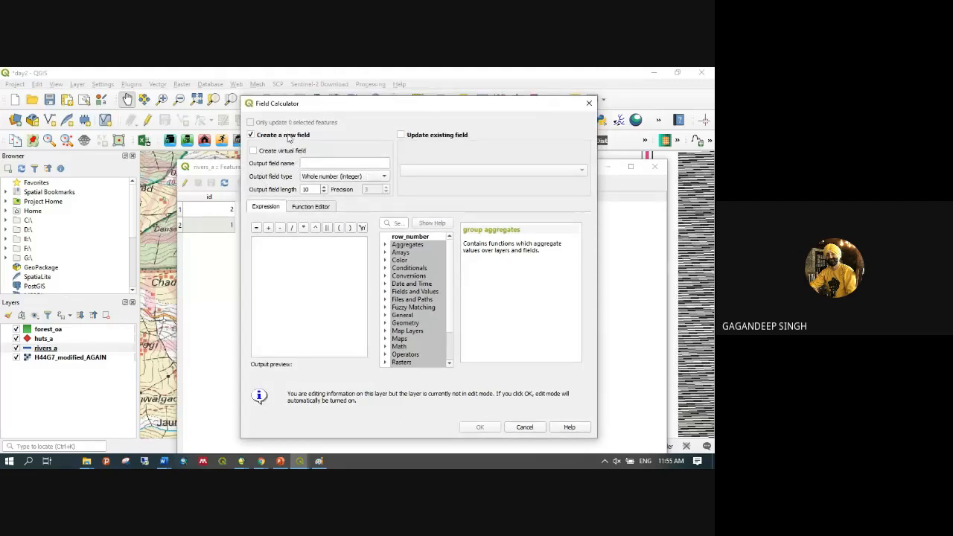
click(250, 135)
click(252, 135)
click(344, 163)
text(l)
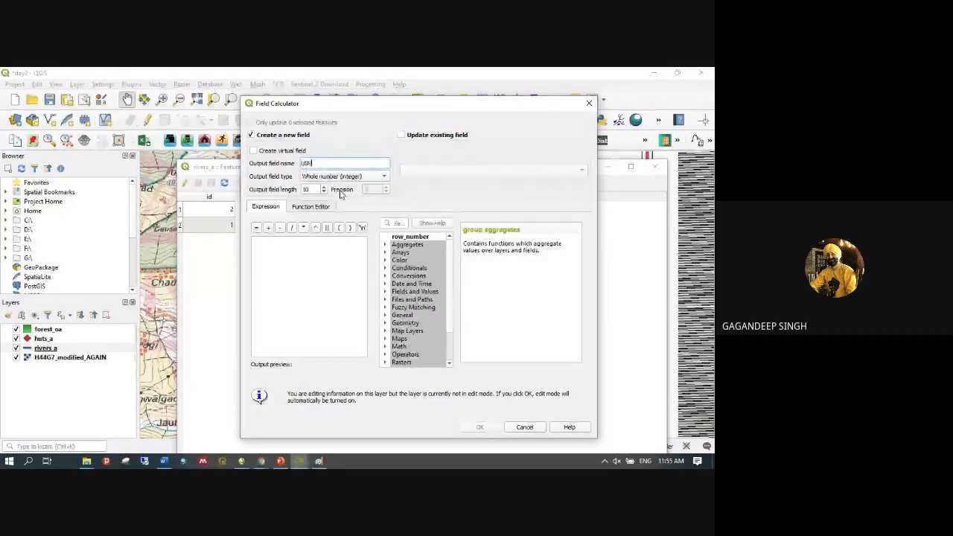
text(ength)
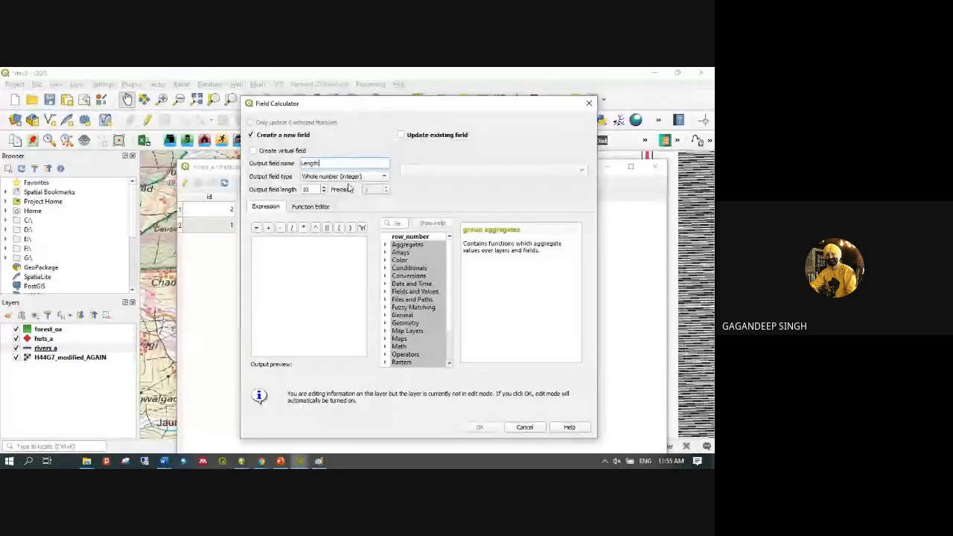
click(364, 178)
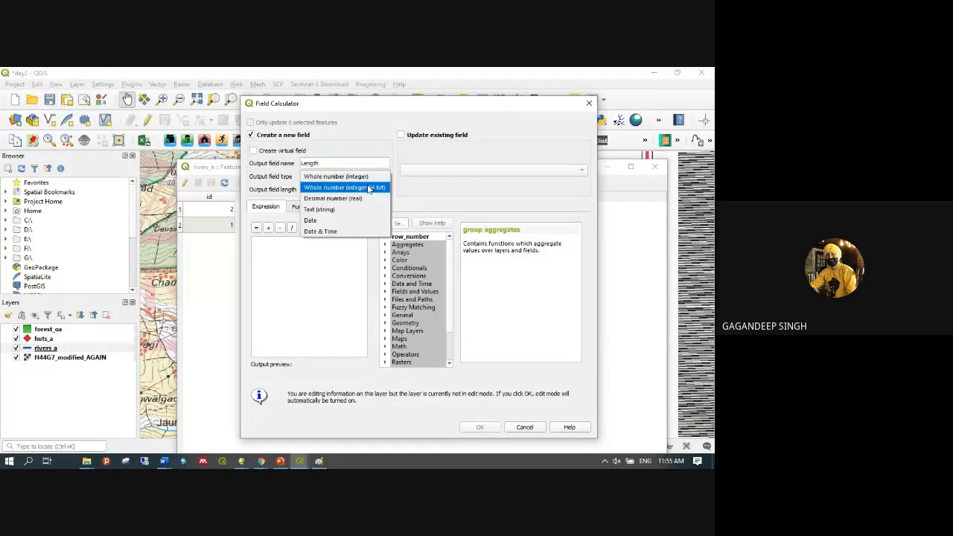
click(336, 198)
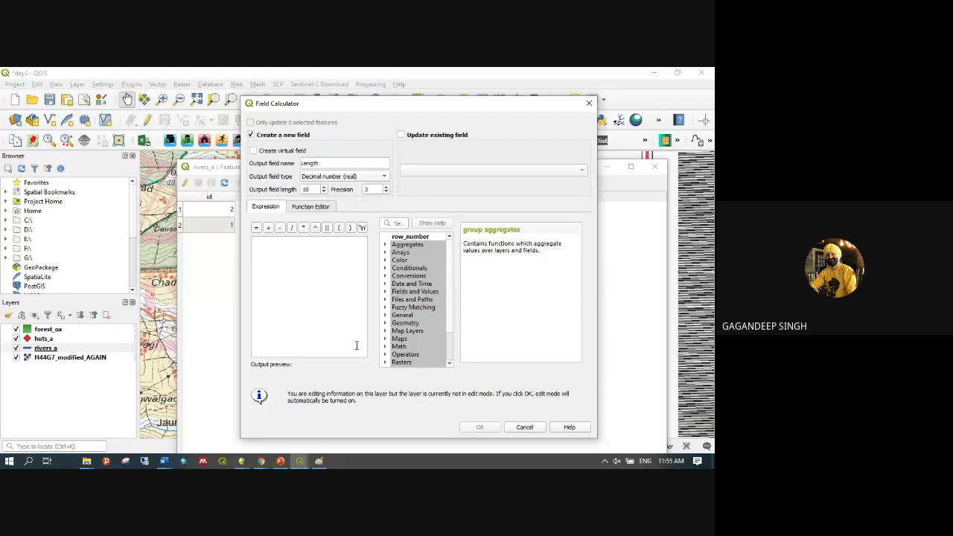
Enter the expression $length for the new field and run the calculation on rivers_a
click(313, 252)
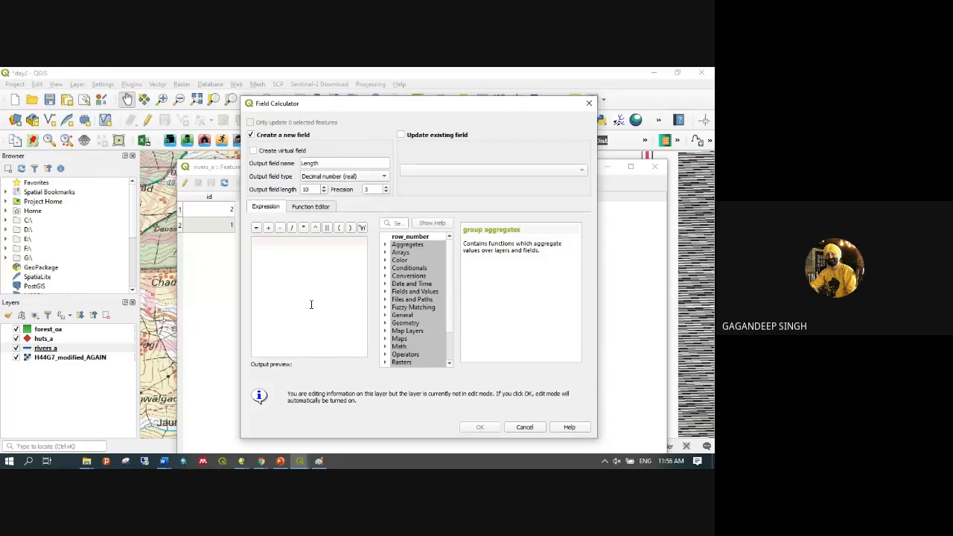
text($)
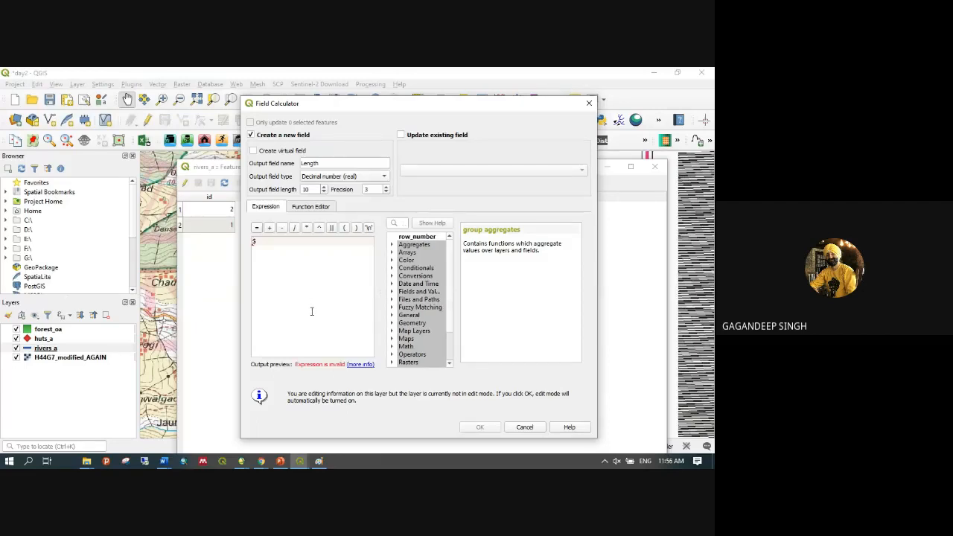
text(length)
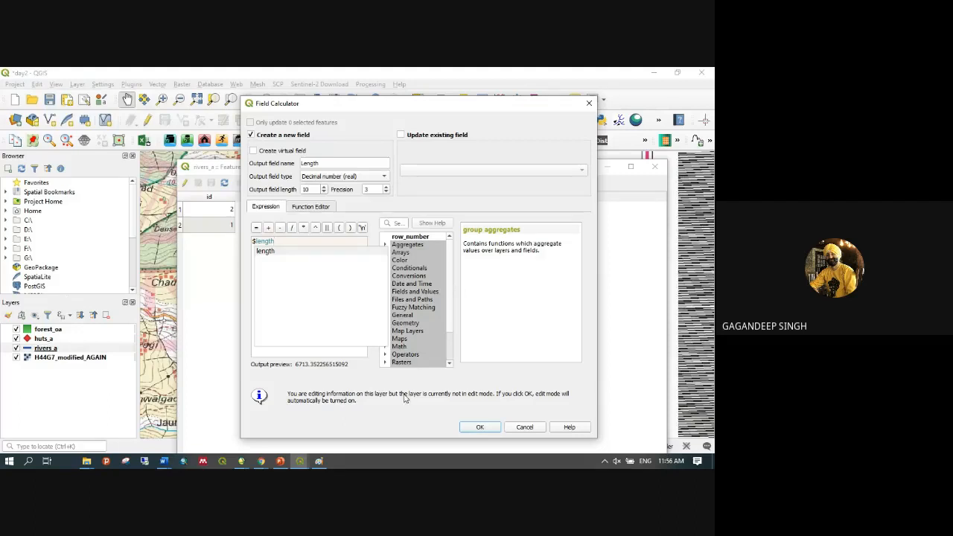
click(498, 432)
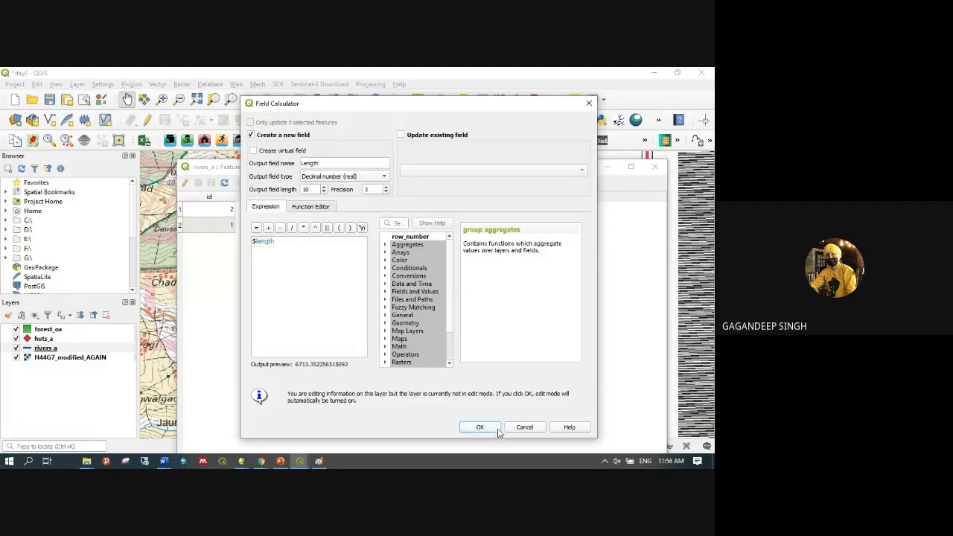
click(481, 427)
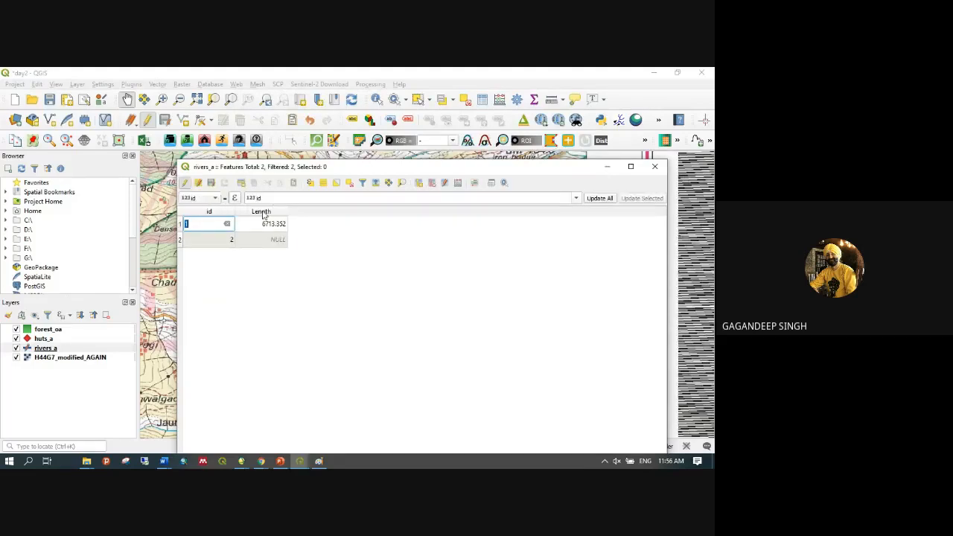
Select the river with id 1 in the rivers_a table and move the table aside to expose it on the map
click(382, 197)
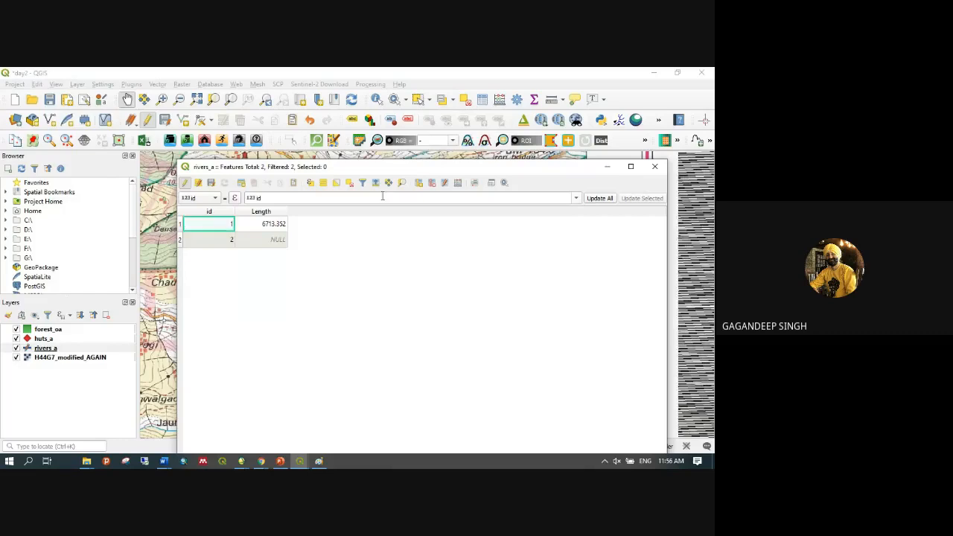
drag(451, 167, 448, 319)
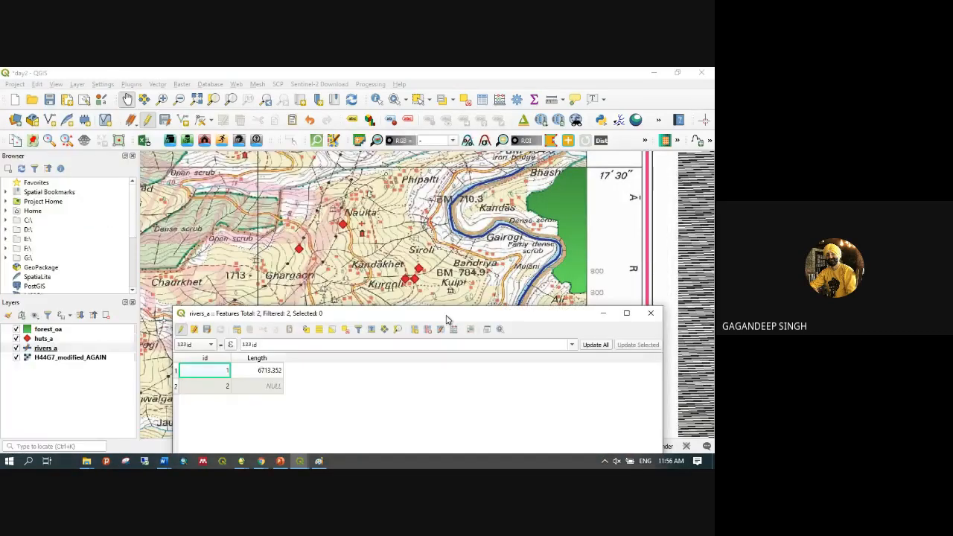
click(176, 376)
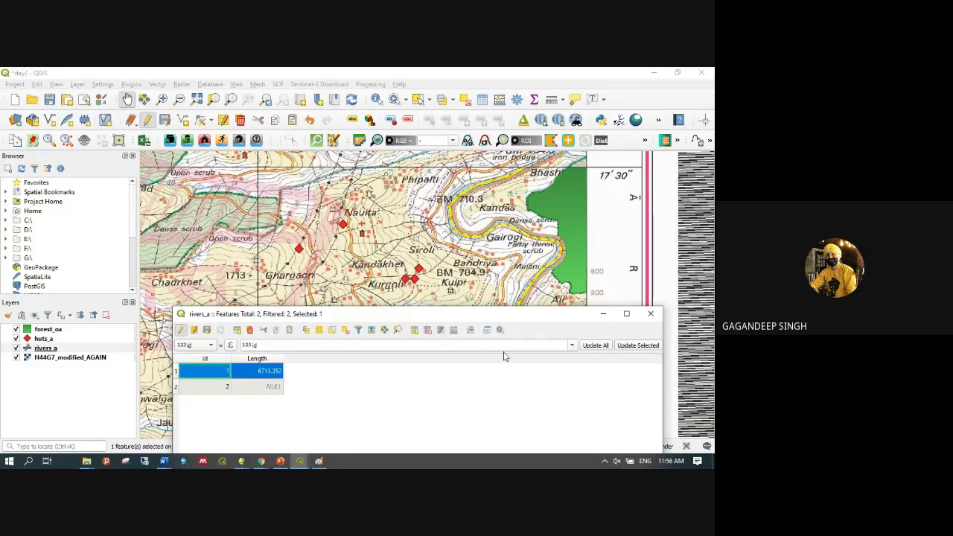
drag(484, 318, 319, 148)
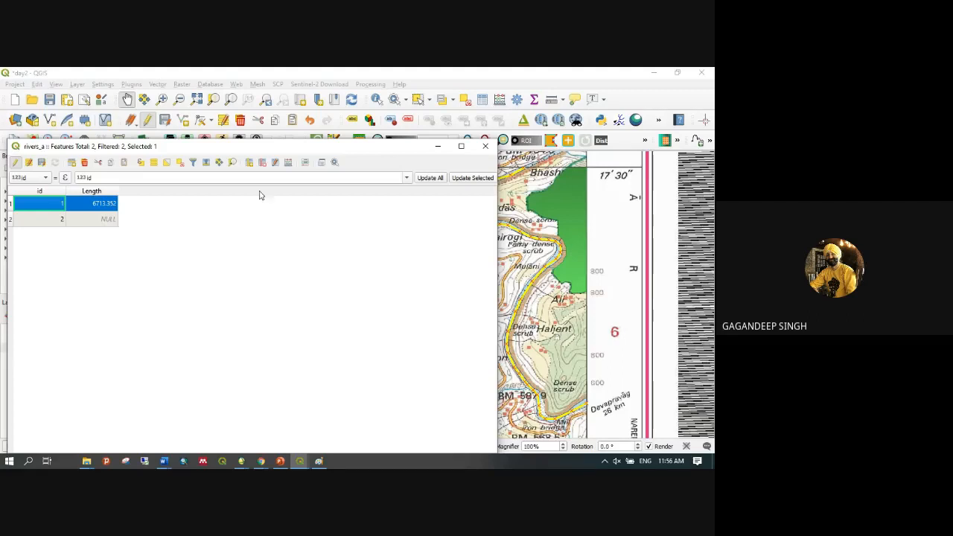
drag(302, 149, 397, 140)
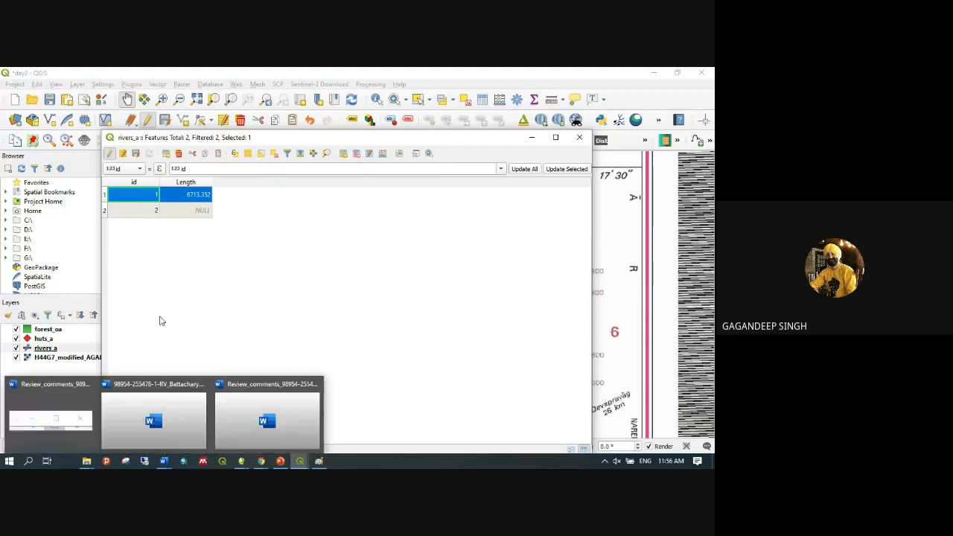
click(384, 154)
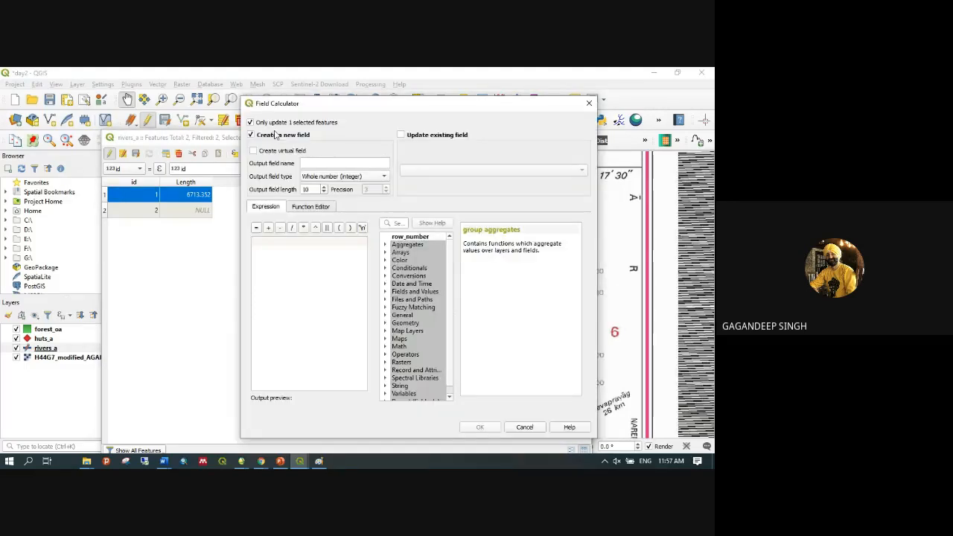
drag(314, 107, 421, 124)
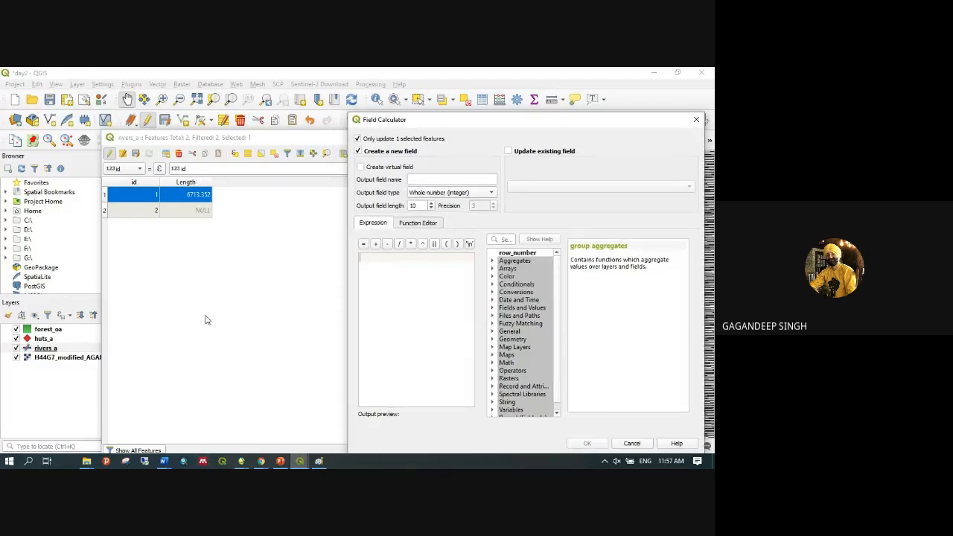
click(510, 152)
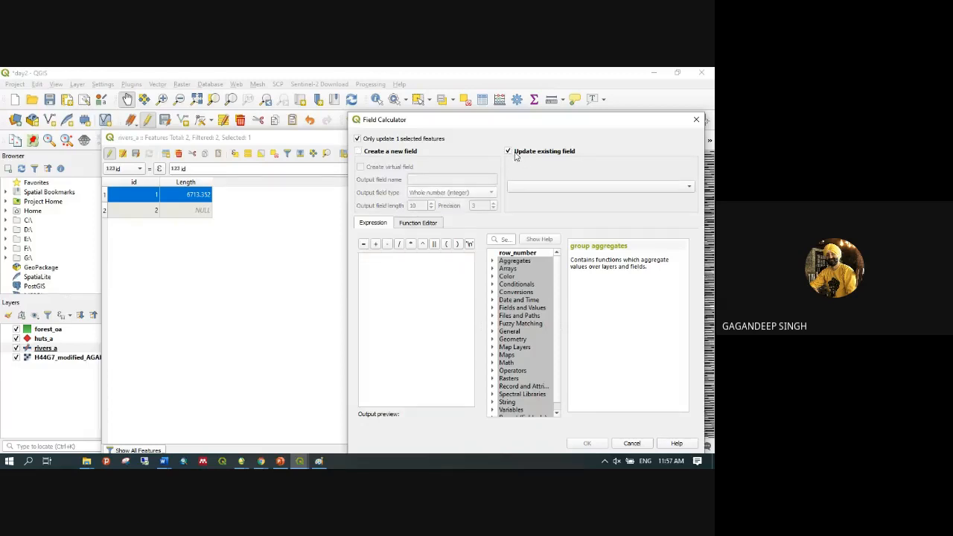
click(396, 152)
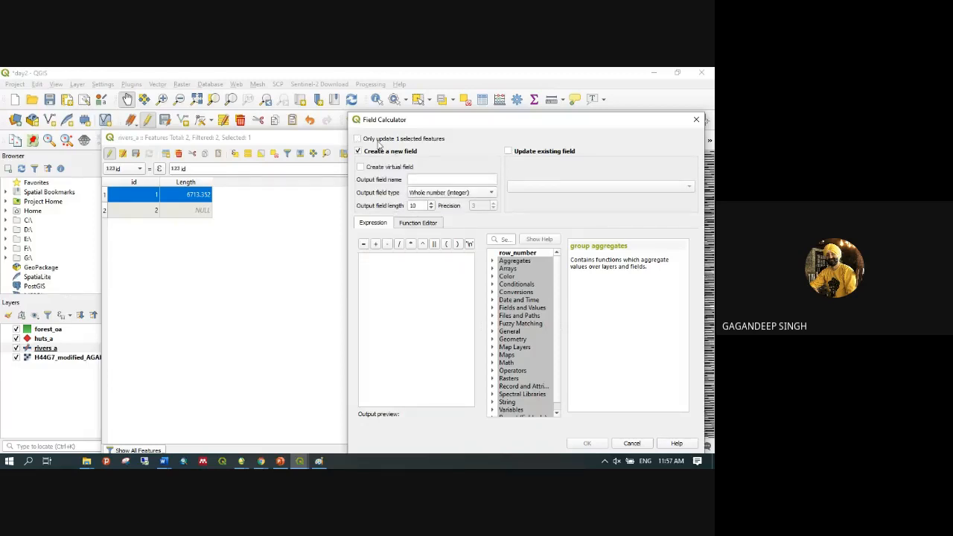
click(459, 190)
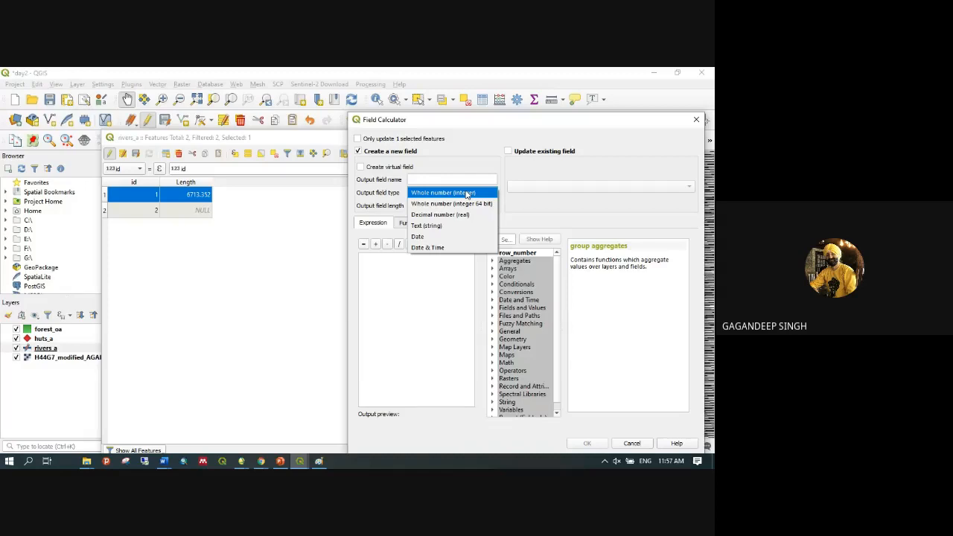
click(535, 111)
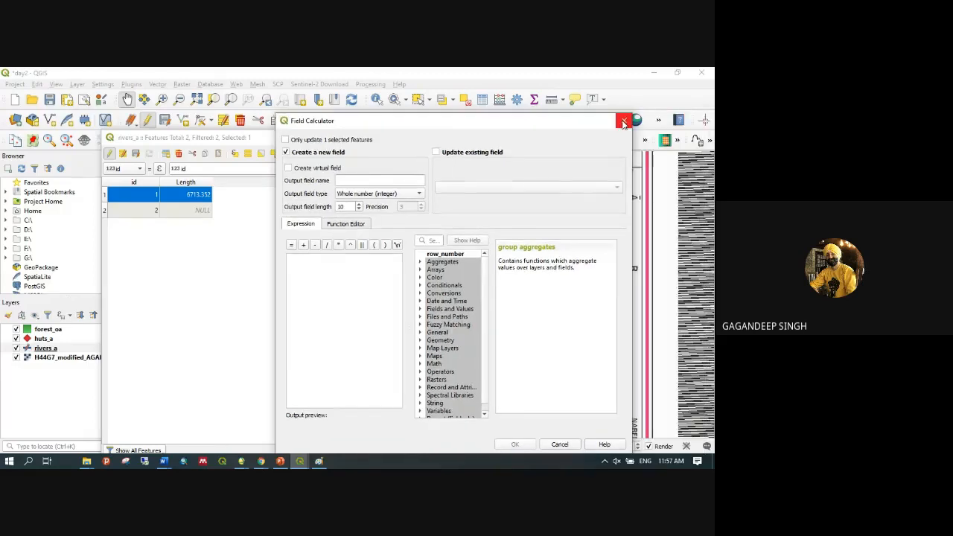
key(Escape)
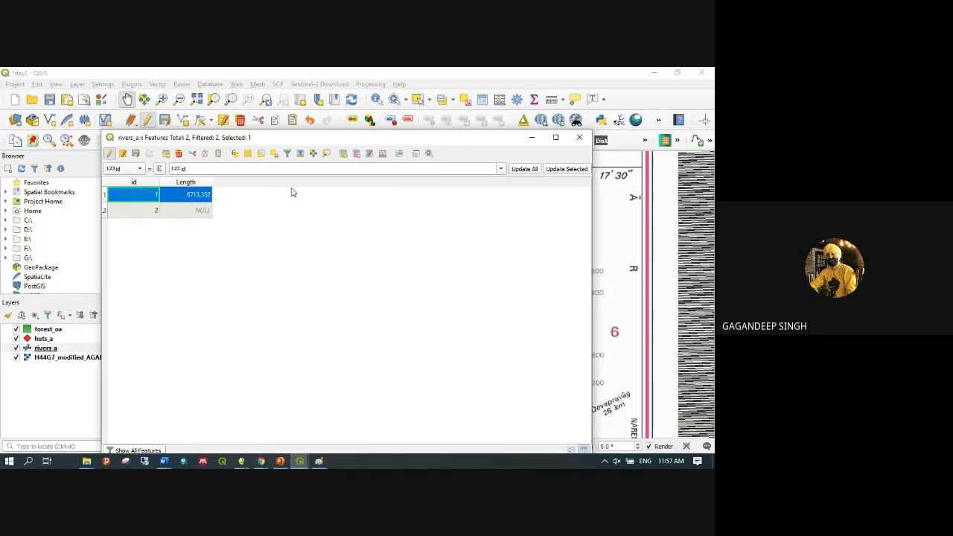
Add a new field named RIVER_NAME of type Text (string) with length 50 to the rivers_a table
click(344, 154)
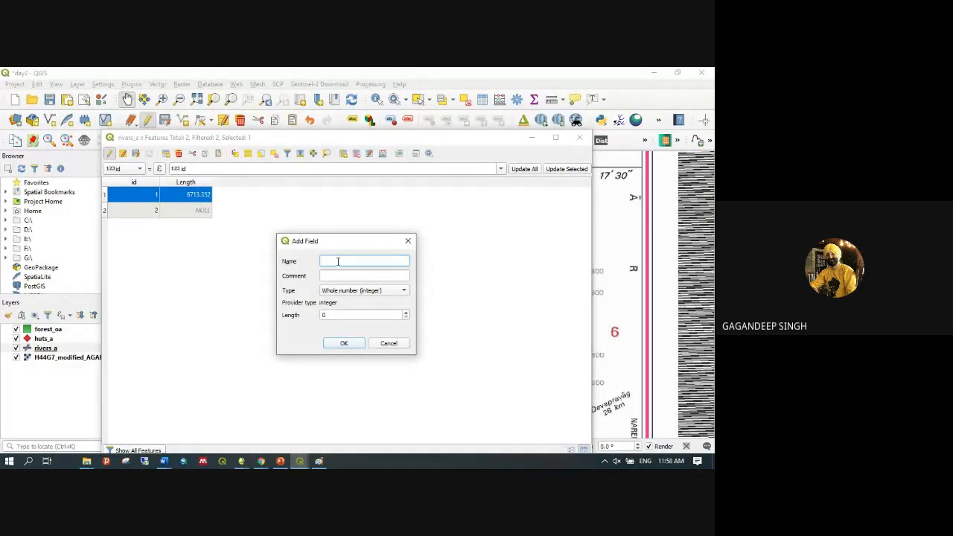
text(n)
text(RIVER_)
text(NAME)
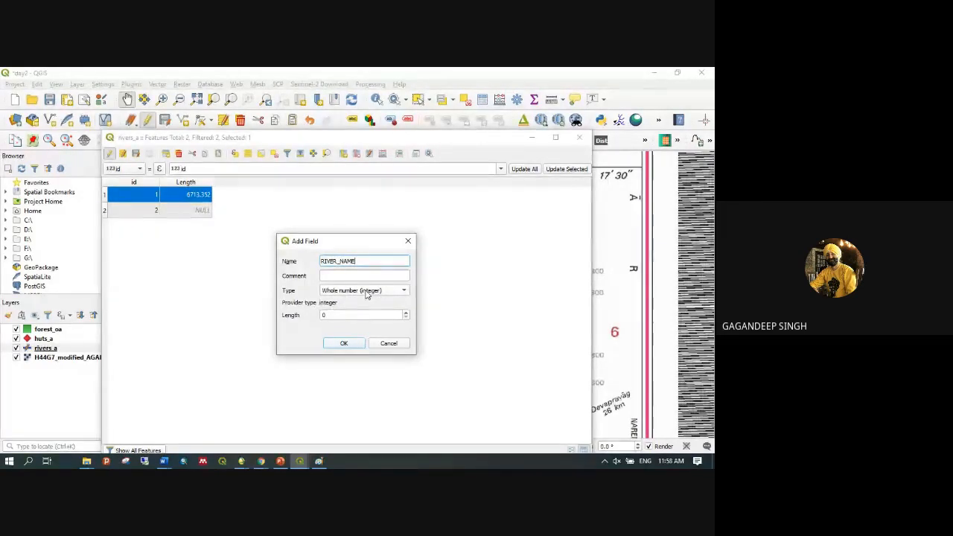
click(366, 292)
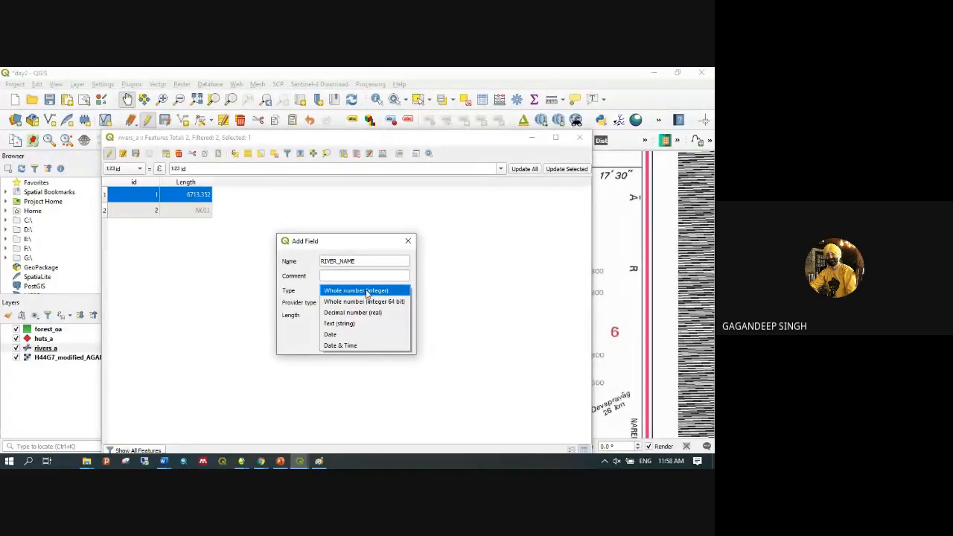
click(368, 323)
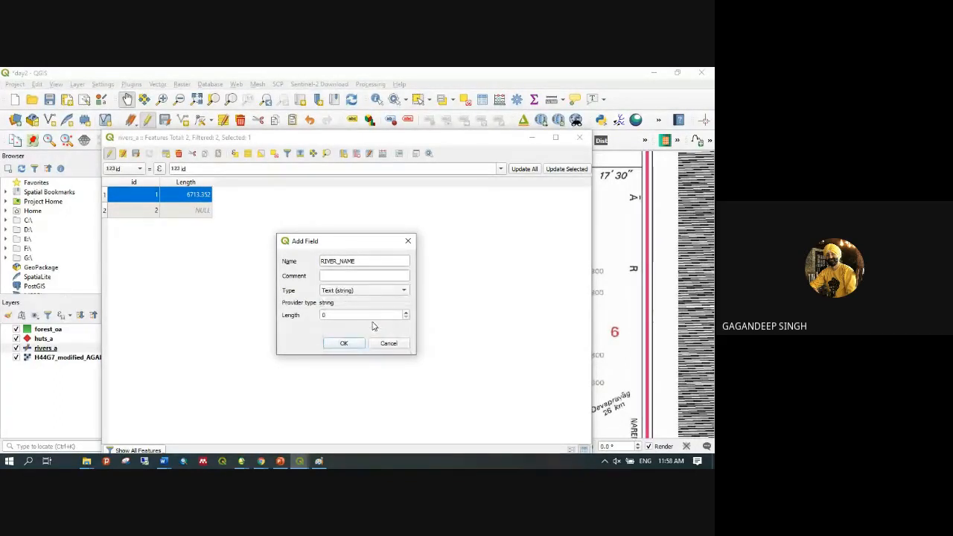
double_click(346, 316)
text(50)
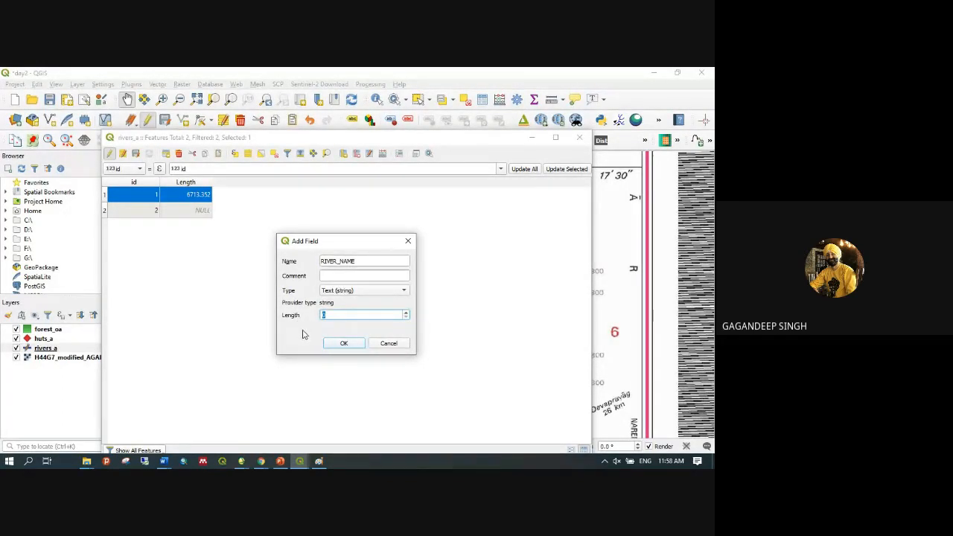
click(344, 343)
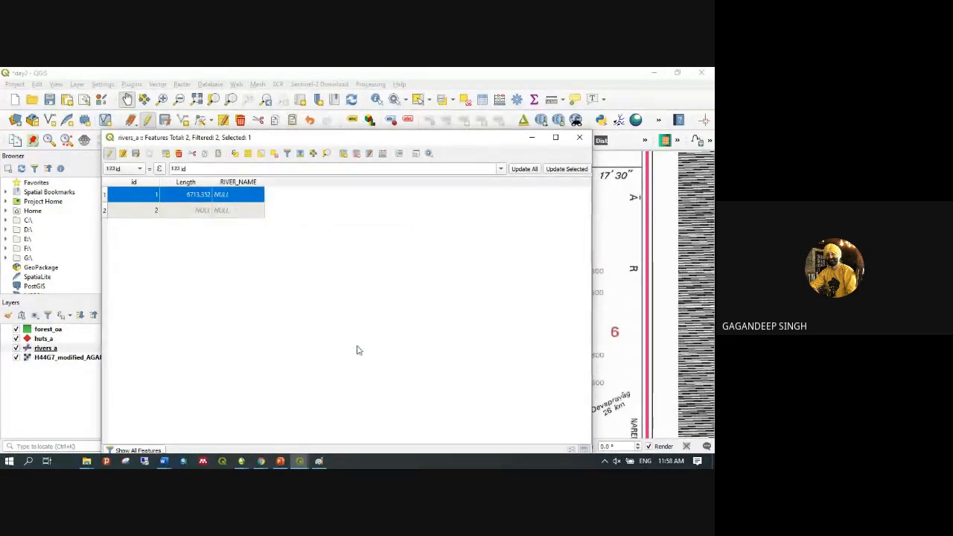
Enter Bhagirathi as the RIVER_NAME of the river with id 1
double_click(246, 195)
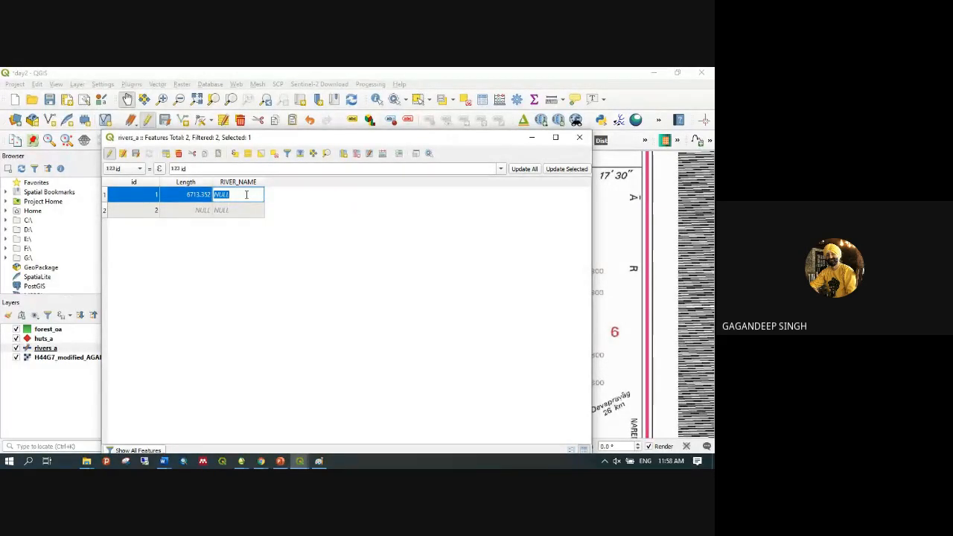
key(BackSpace)
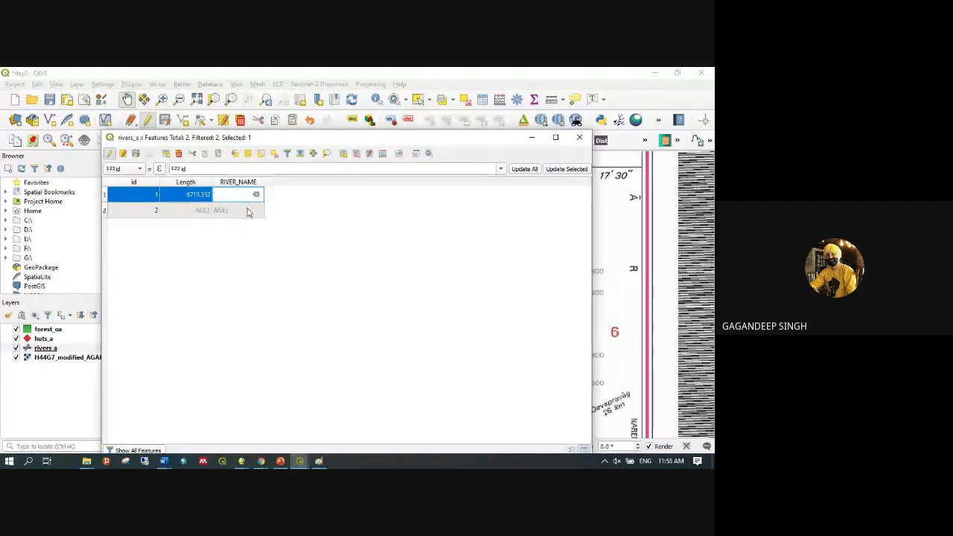
text(b)
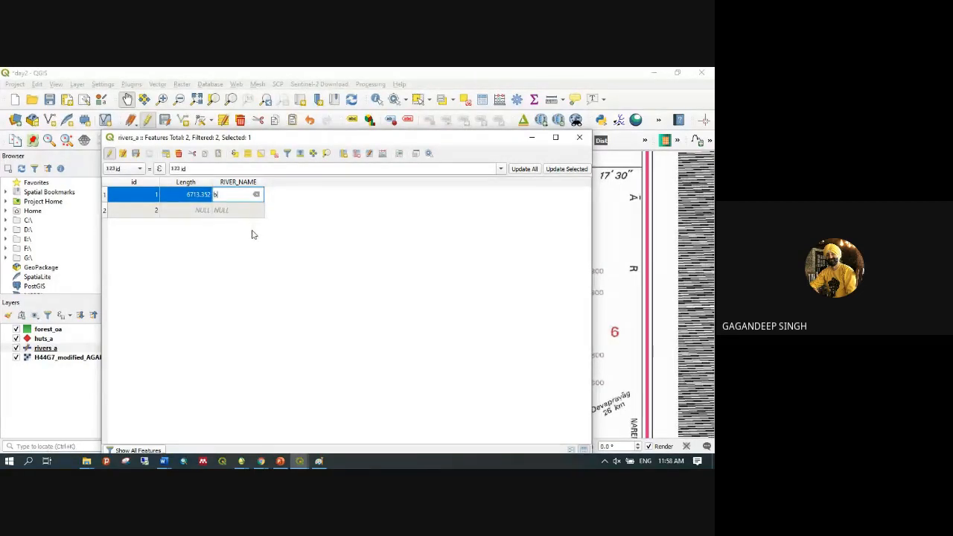
text(HA)
text(Bhag)
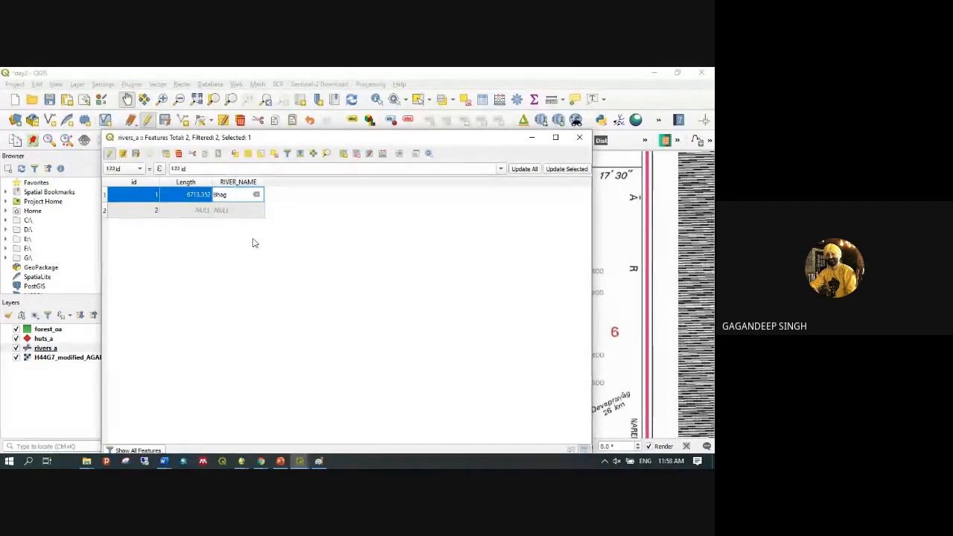
text(irathi)
key(Return)
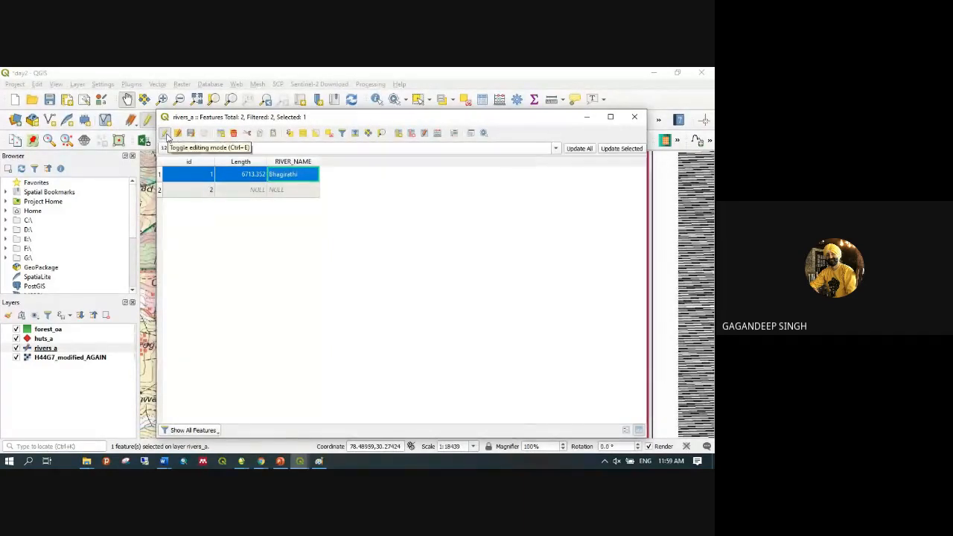
Stop editing rivers_a, save the changes to the layer and close its attribute table
click(165, 133)
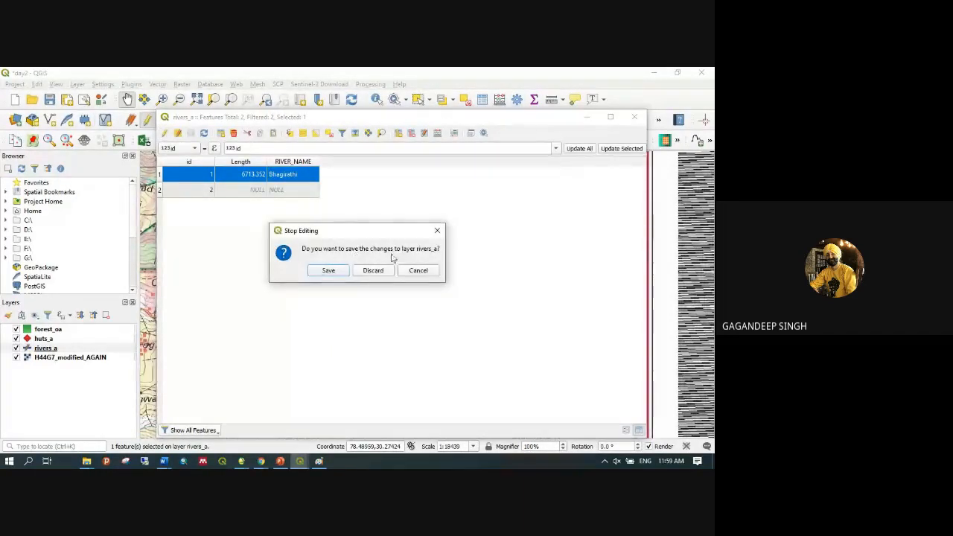
click(332, 271)
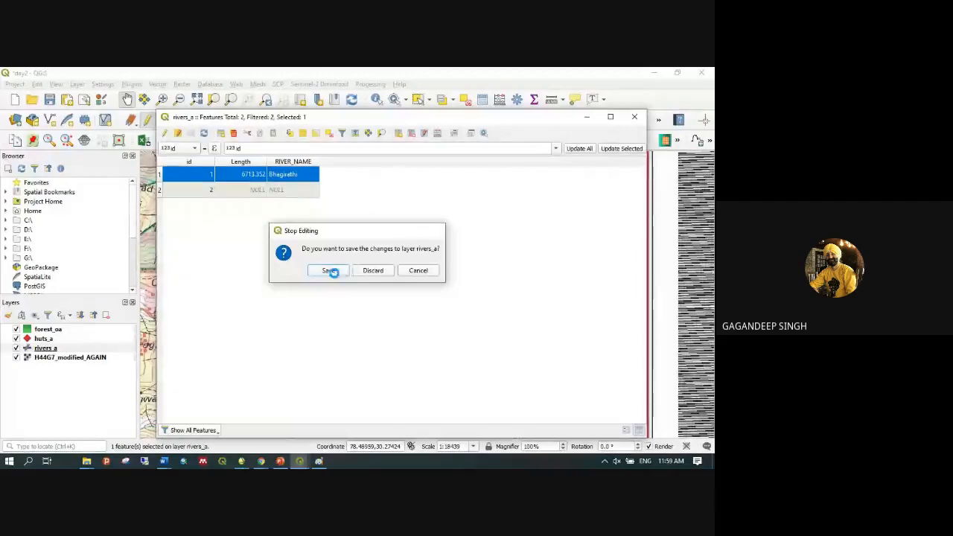
click(633, 119)
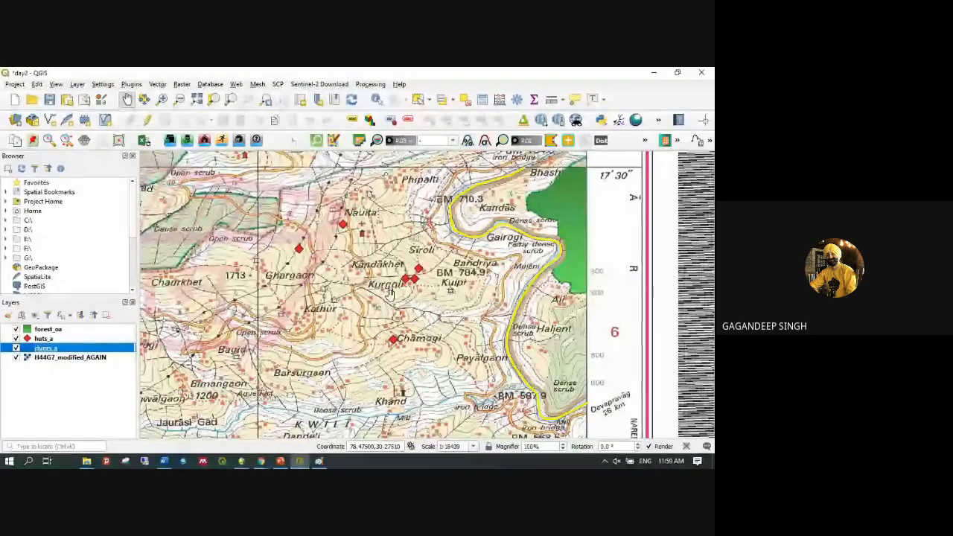
Open the attribute table of the forest_oa layer and move it clear of the forest polygon on the map
drag(541, 219, 496, 244)
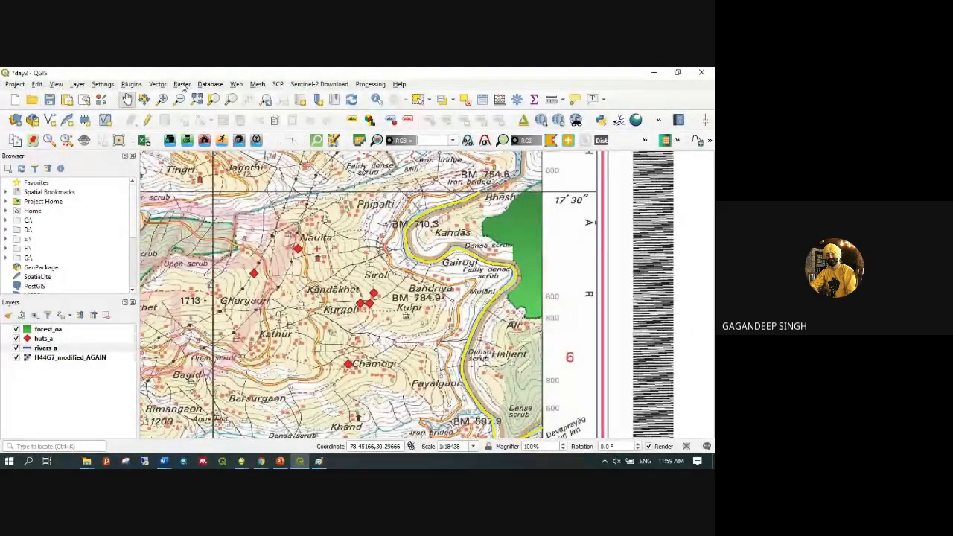
click(46, 329)
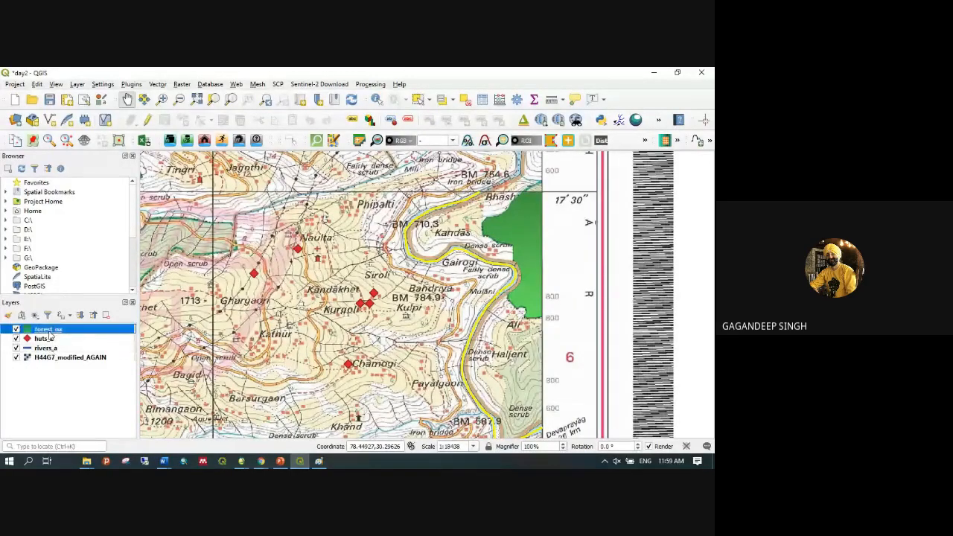
right_click(47, 332)
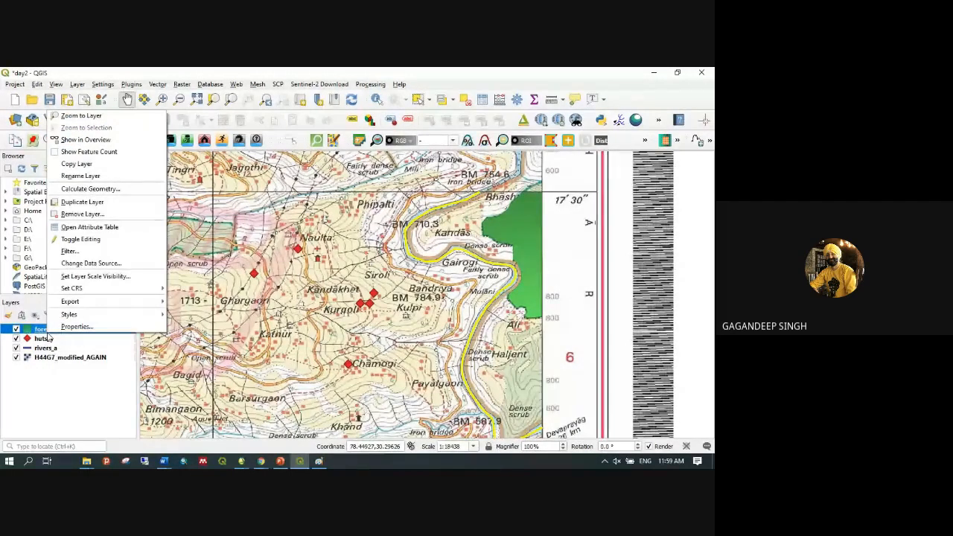
click(121, 230)
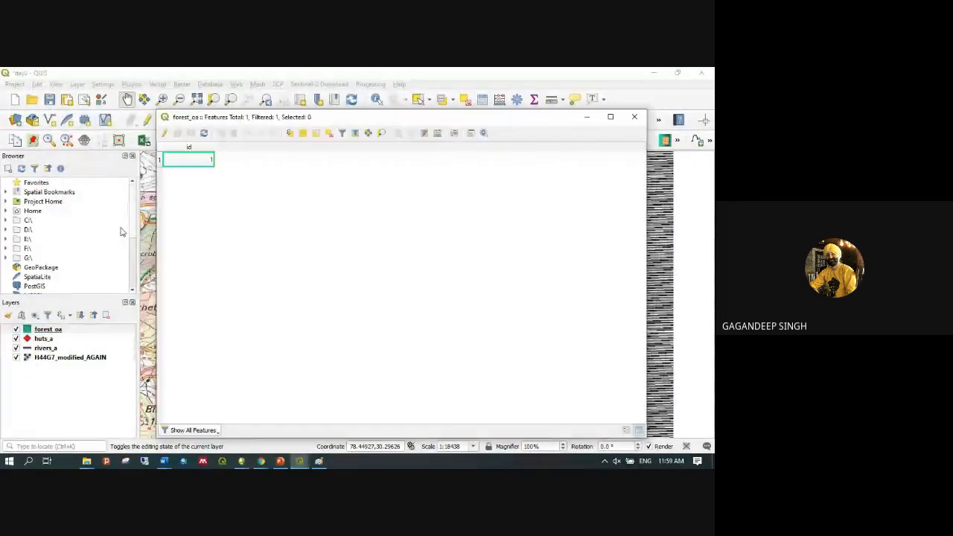
drag(326, 110, 225, 267)
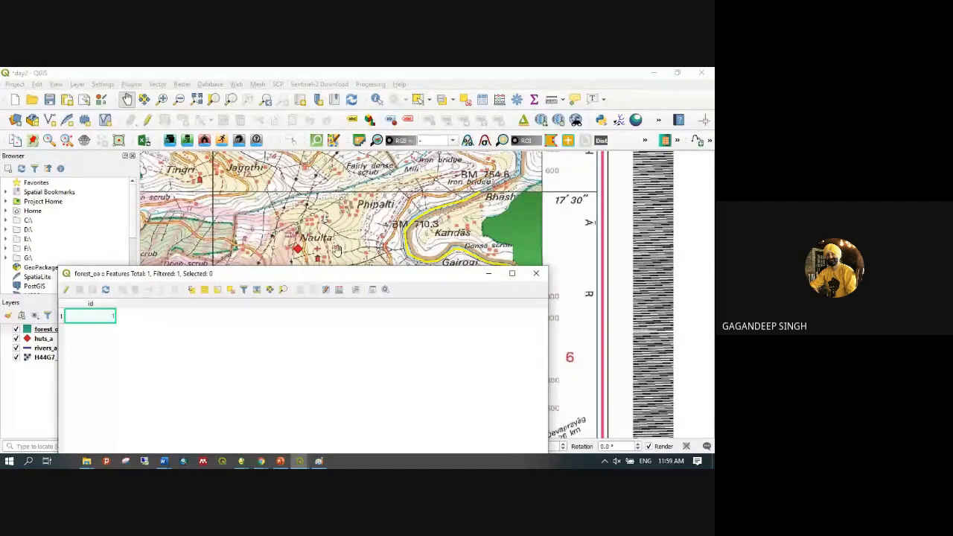
drag(310, 275, 356, 218)
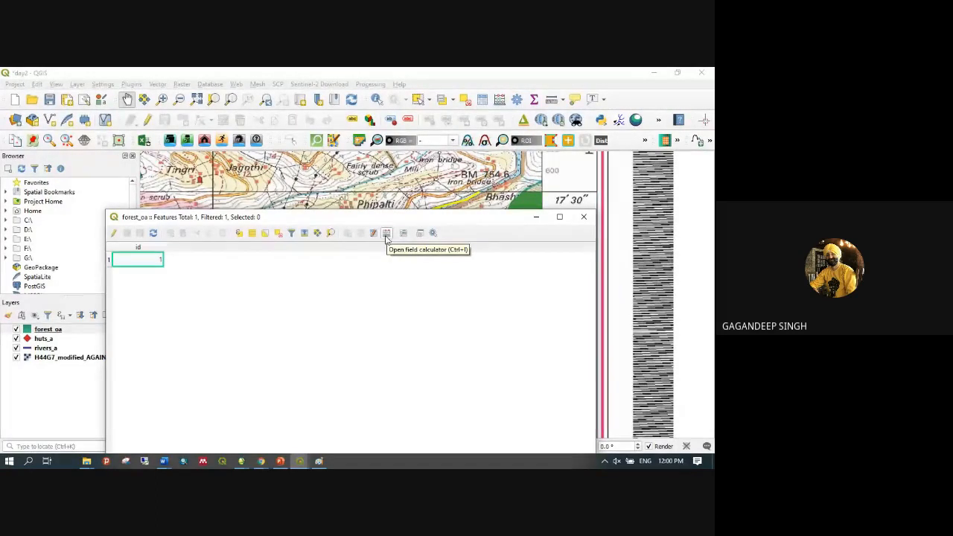
Calculate a new Decimal number (real) field named area for forest_oa with the field calculator expression $area
click(386, 236)
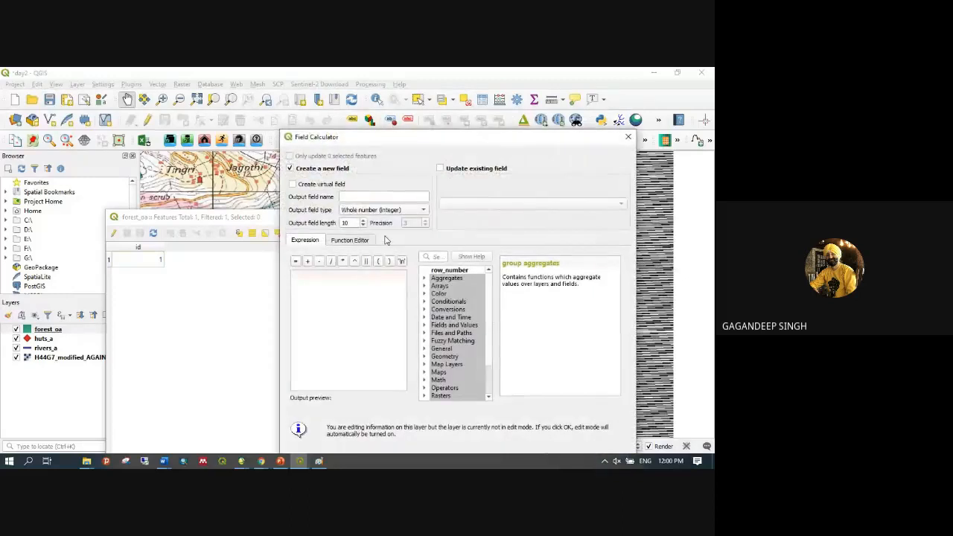
drag(385, 143, 355, 94)
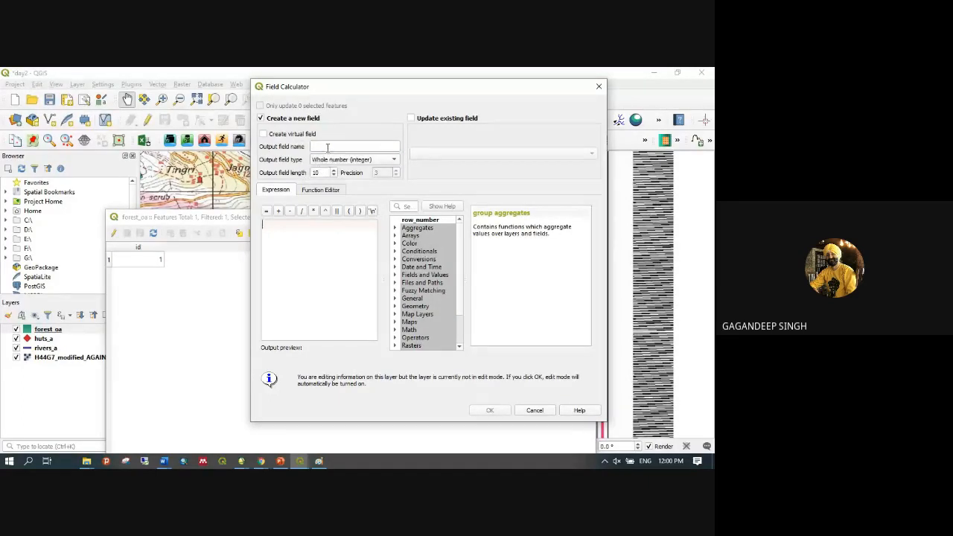
click(327, 147)
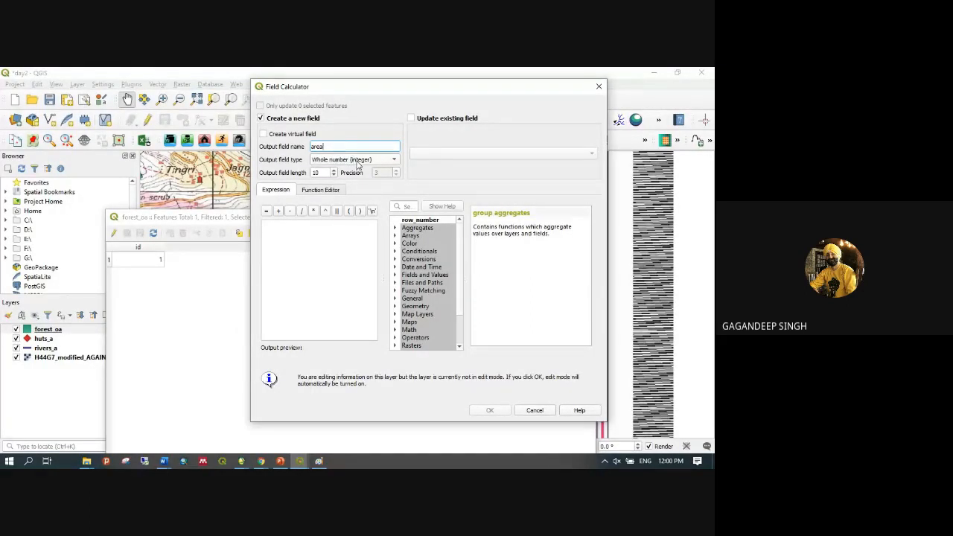
click(358, 160)
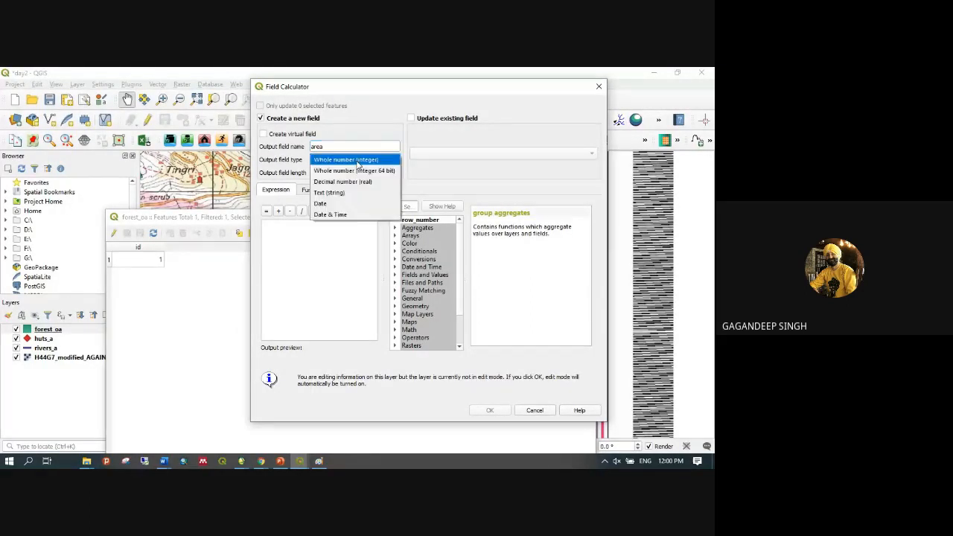
click(355, 182)
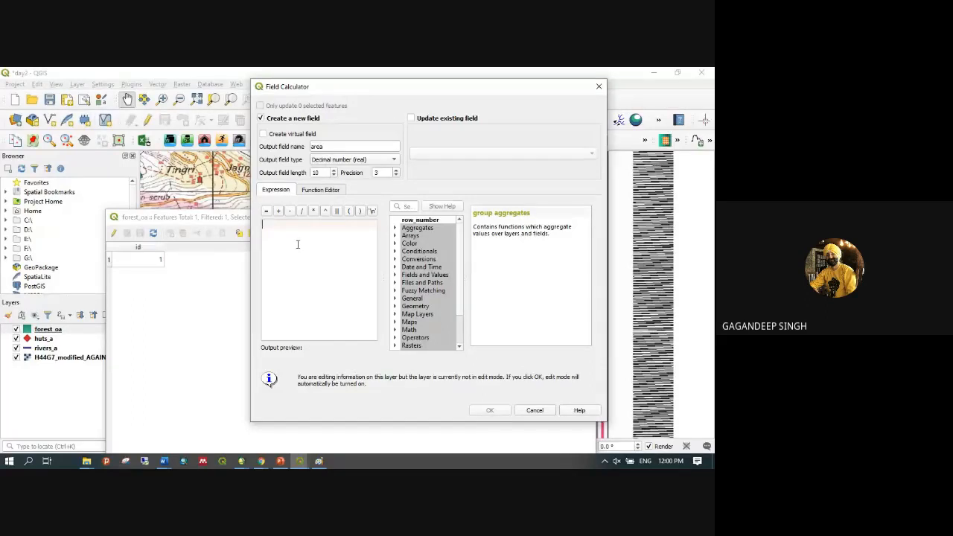
text($)
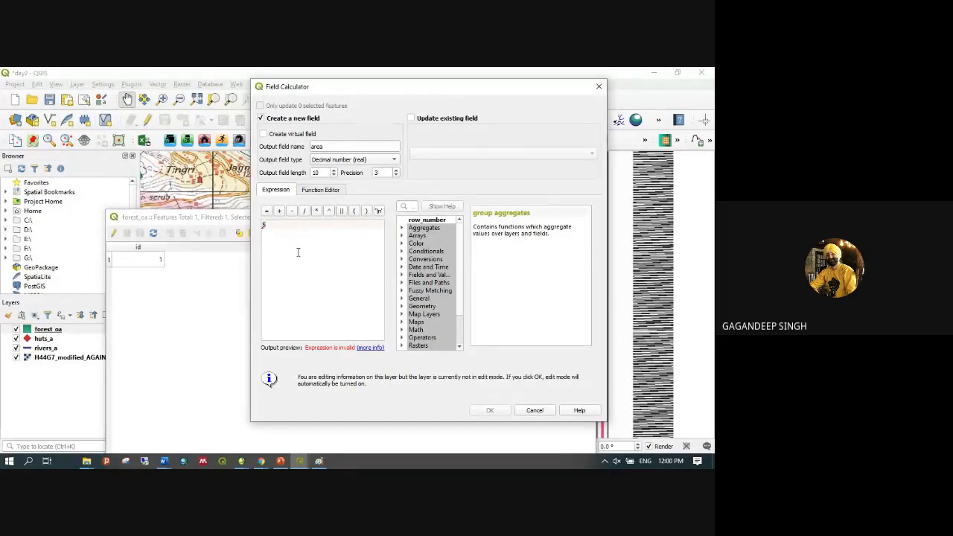
text(area)
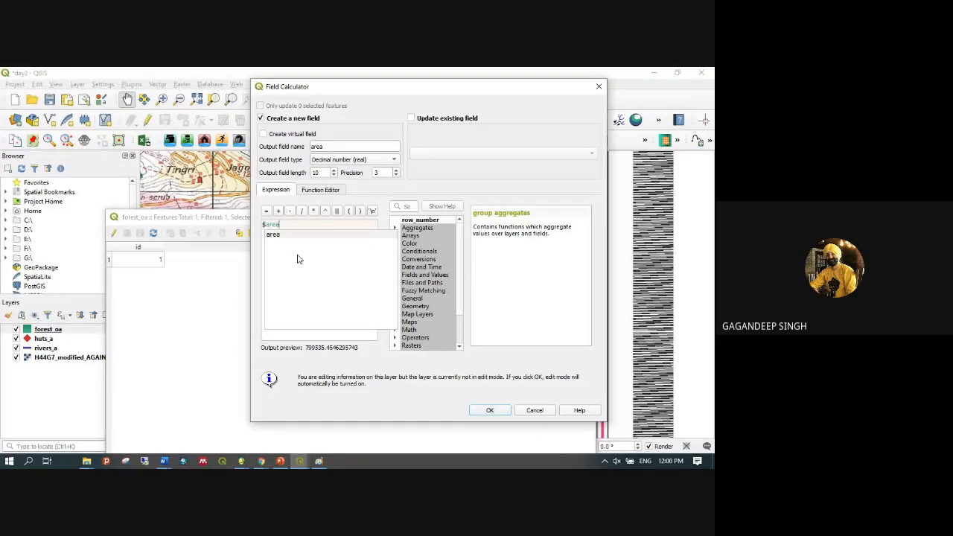
click(497, 414)
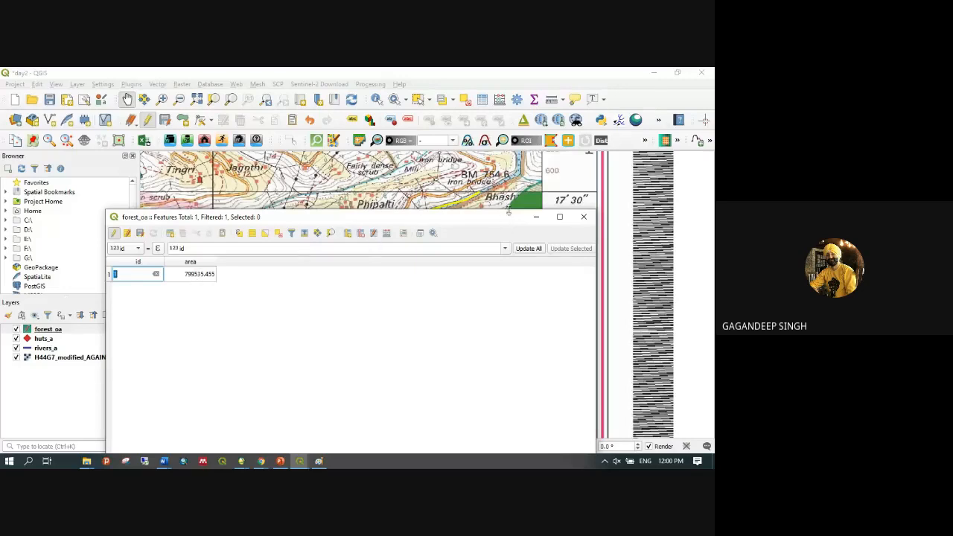
drag(509, 211, 551, 285)
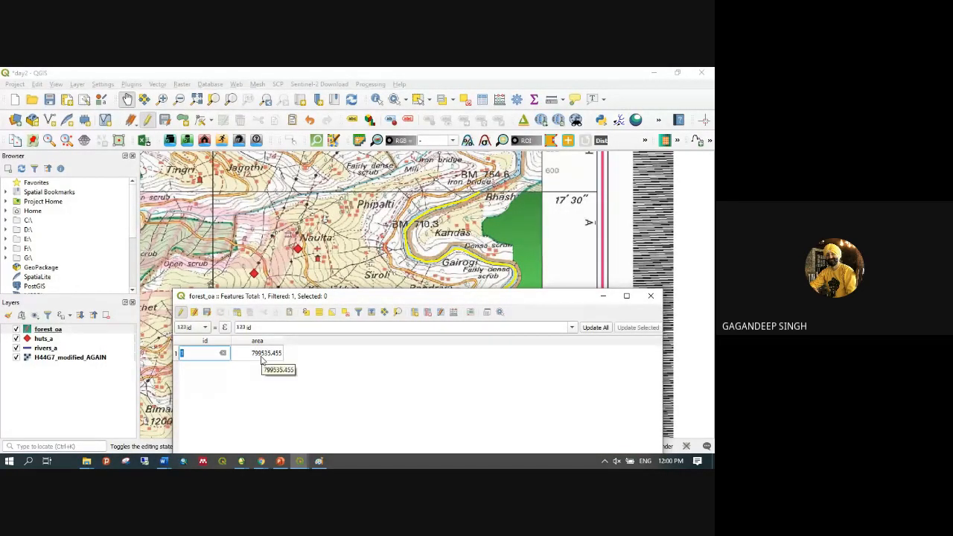
drag(356, 297, 320, 335)
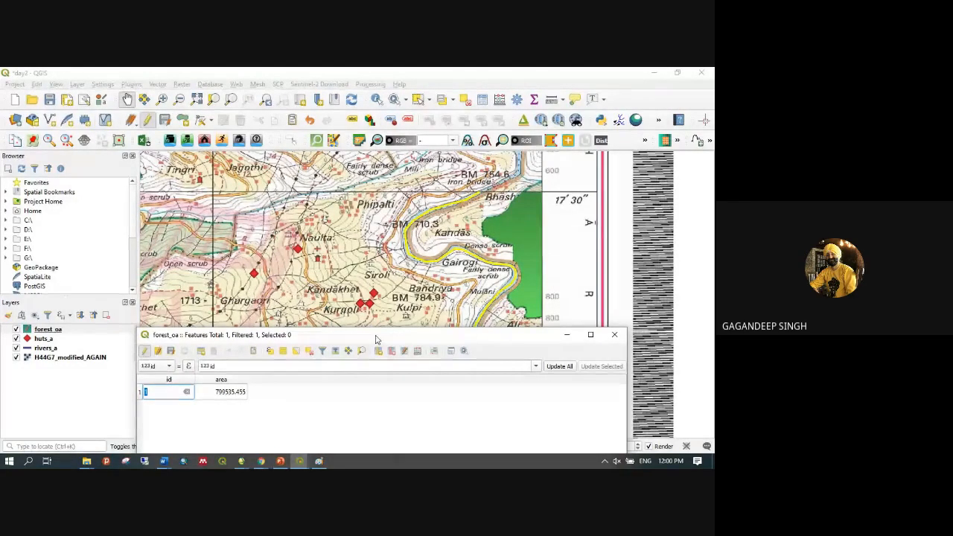
drag(374, 340, 406, 344)
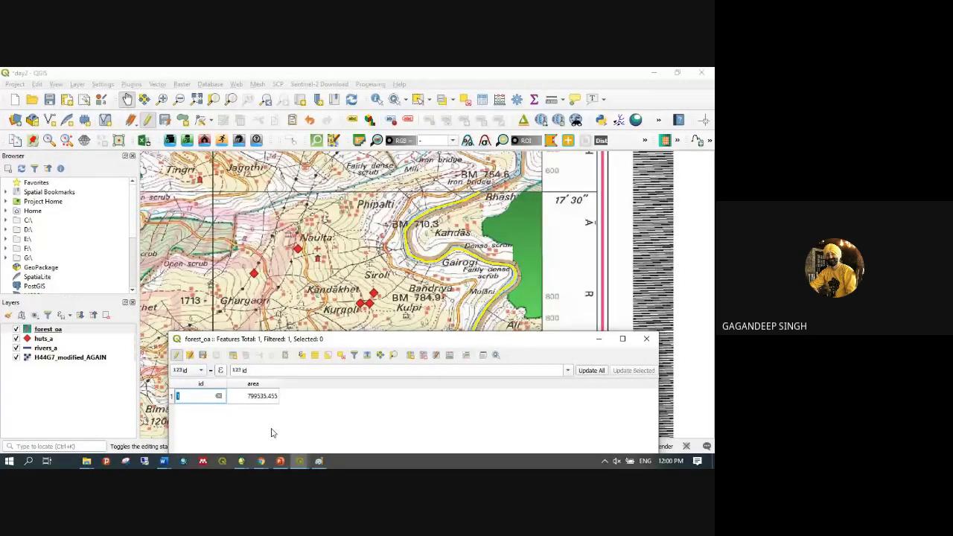
drag(344, 338, 397, 232)
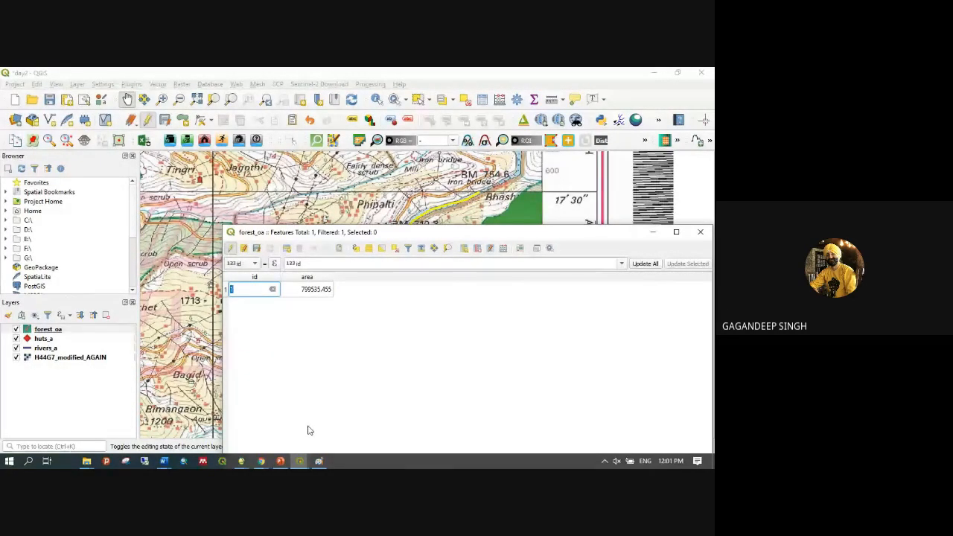
drag(451, 233, 274, 161)
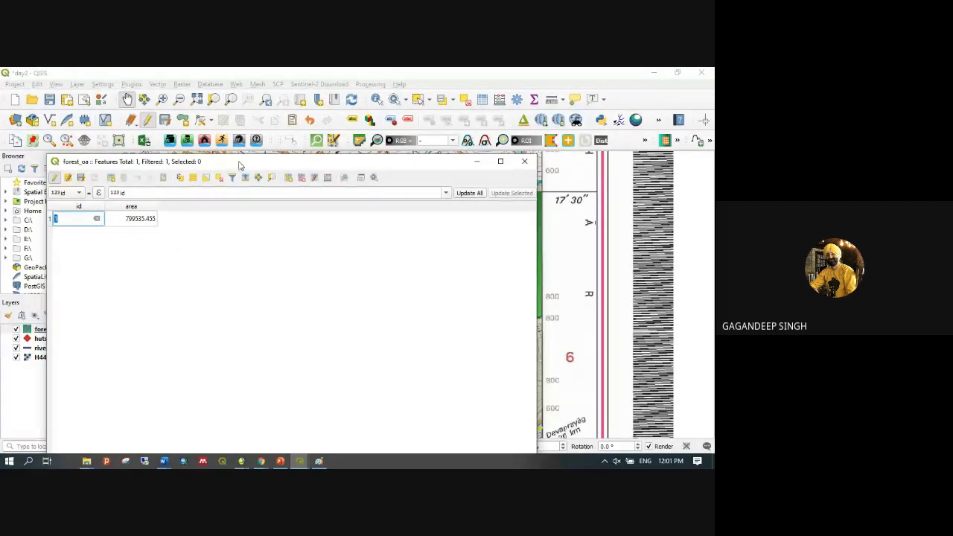
drag(238, 164, 318, 224)
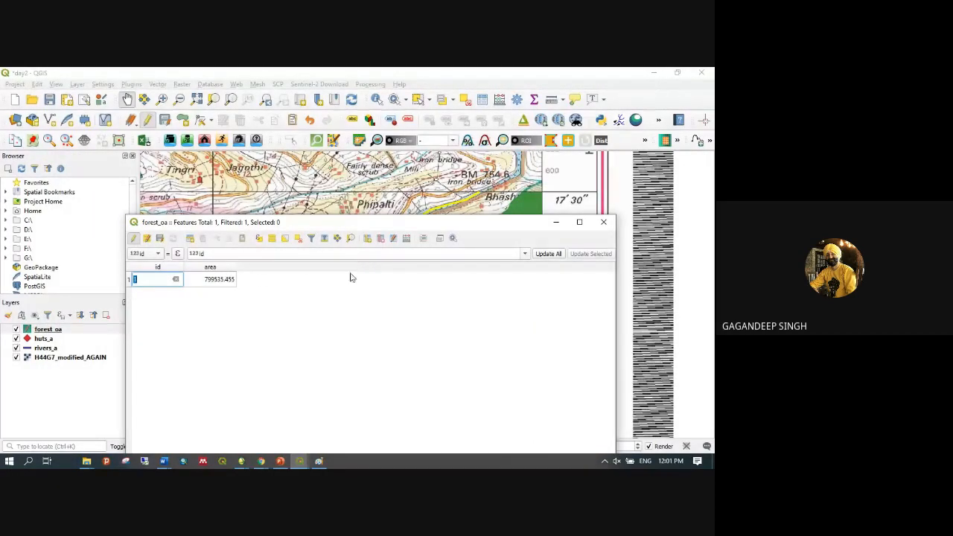
Hide the forest_oa layer to read the forest's name on the underlying map, and show the layer again
drag(466, 229, 424, 311)
click(15, 330)
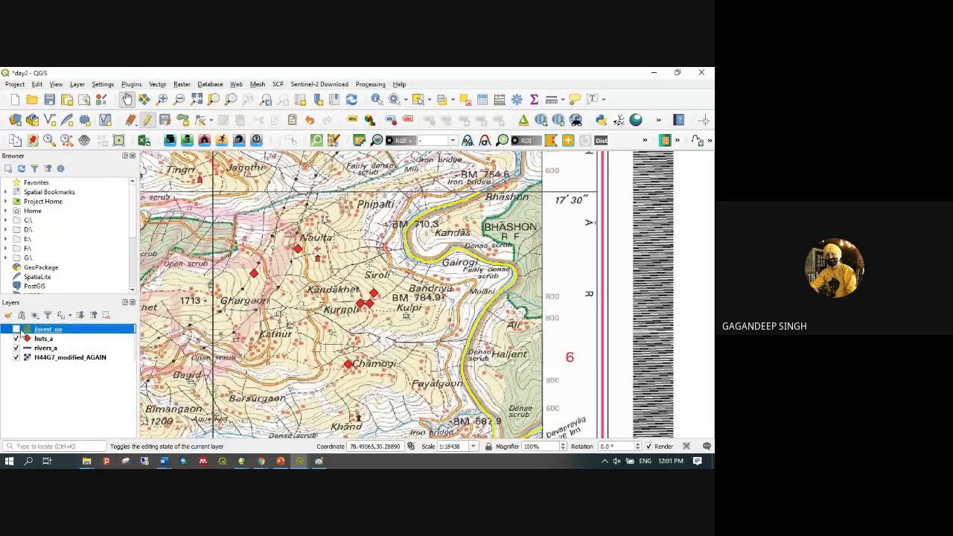
scroll(517, 234, up, 2)
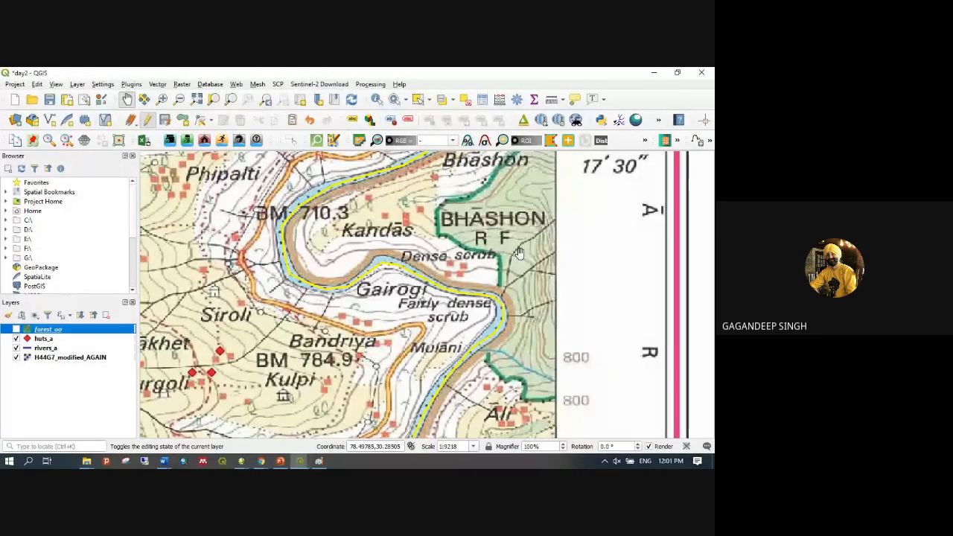
right_click(47, 332)
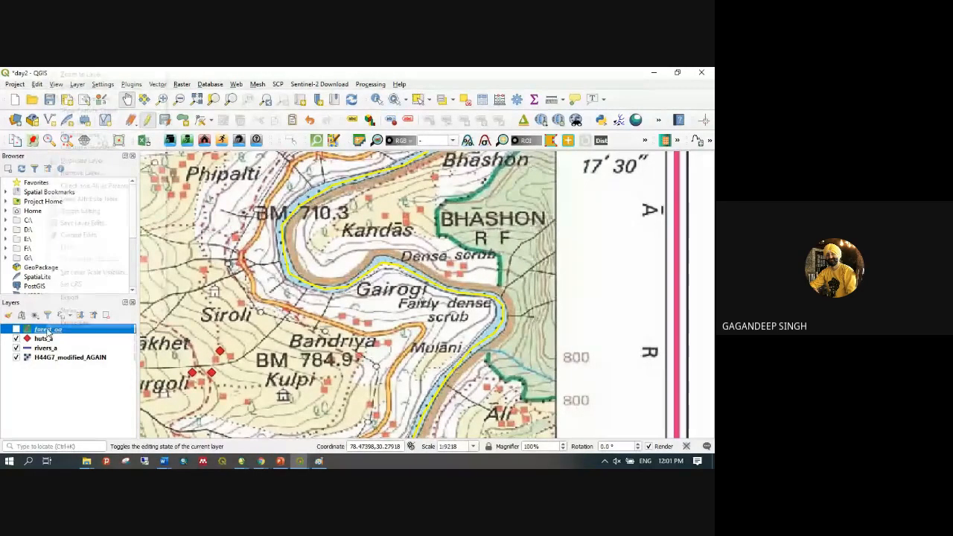
click(82, 162)
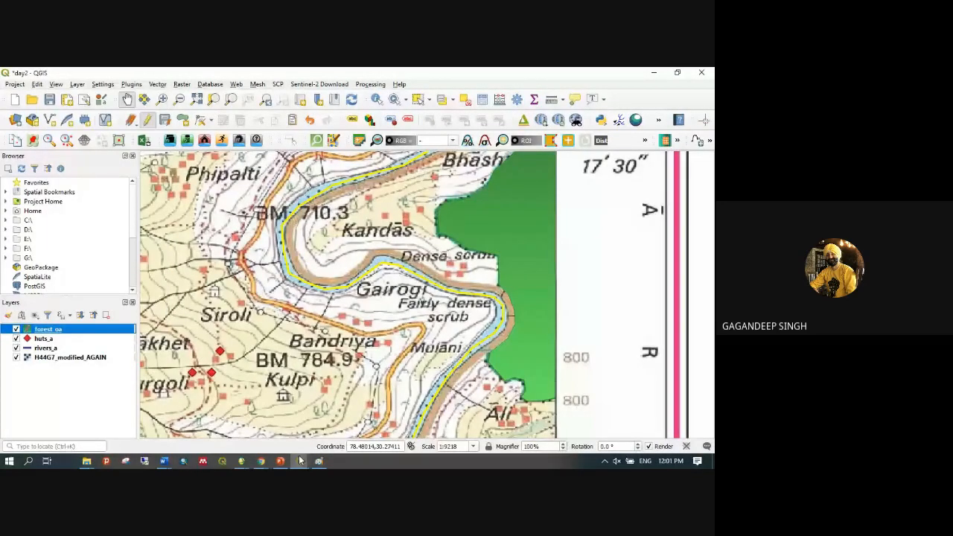
Bring back the forest_oa attribute table and add a field named Name of type Text (string) with length 15
mouse_move(300, 461)
click(383, 417)
drag(253, 309, 301, 192)
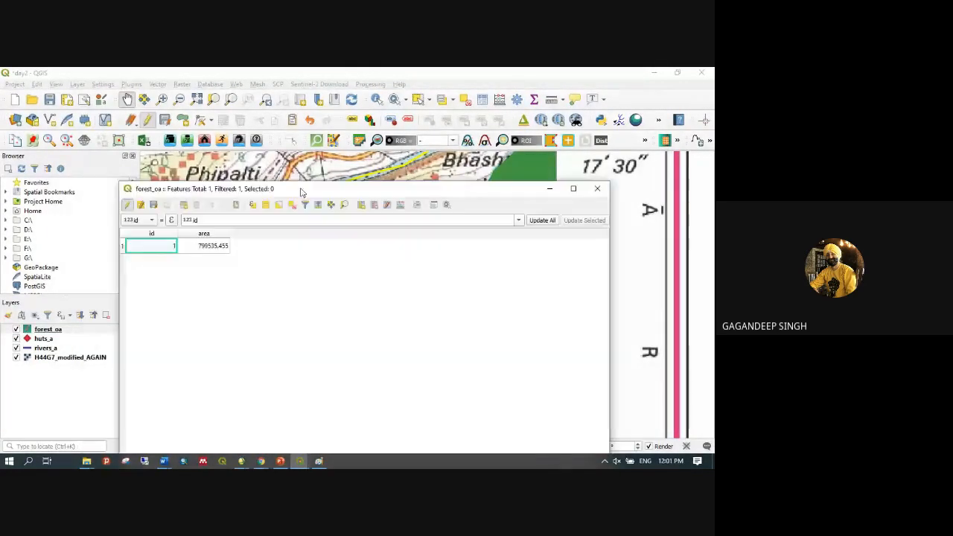
click(361, 206)
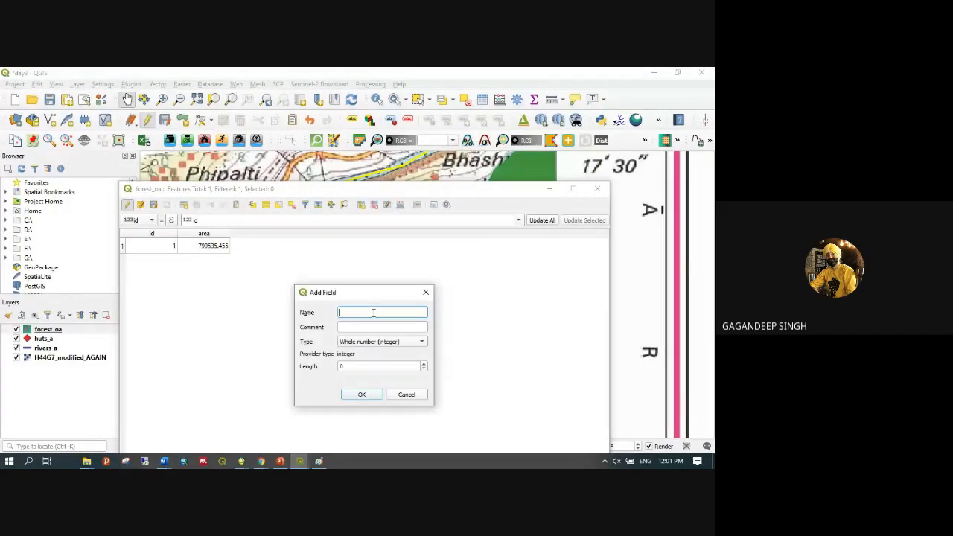
text(Name)
click(392, 341)
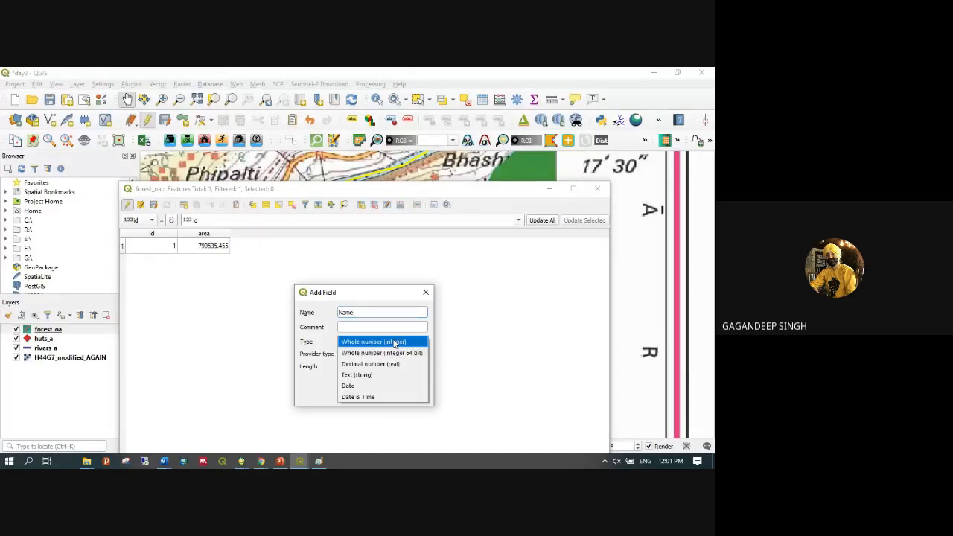
click(357, 375)
drag(376, 366, 323, 365)
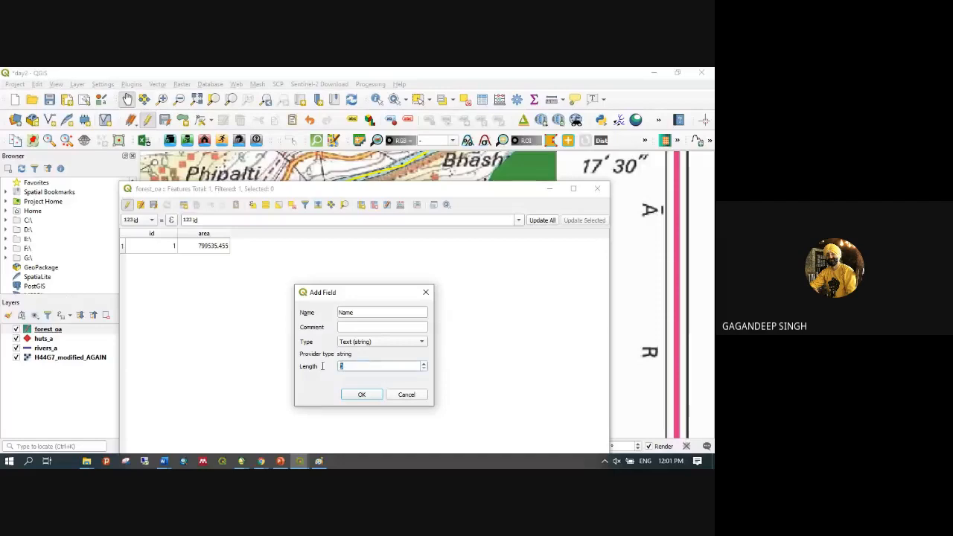
text(15)
click(362, 395)
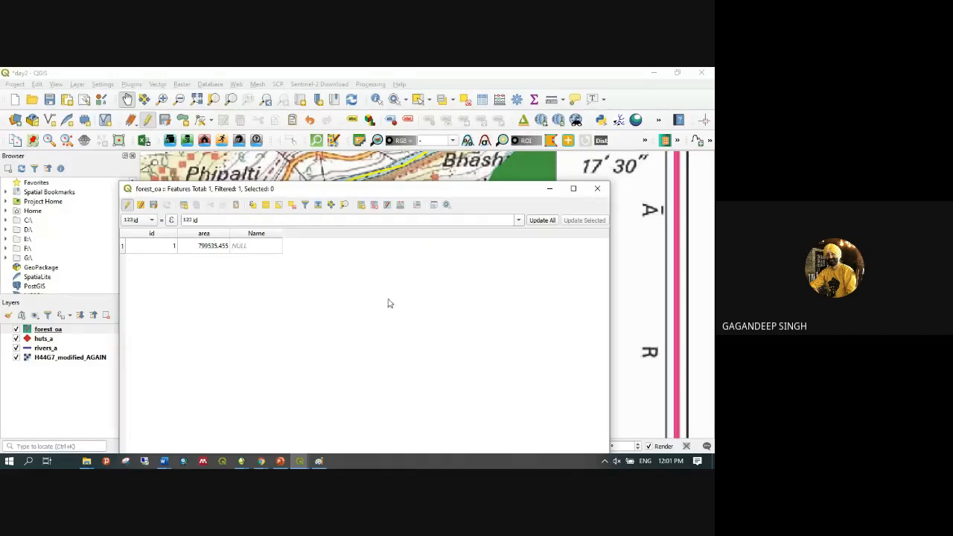
Enter Bhason RF as the Name of the forest feature with id 1
double_click(259, 247)
text(Bhasan)
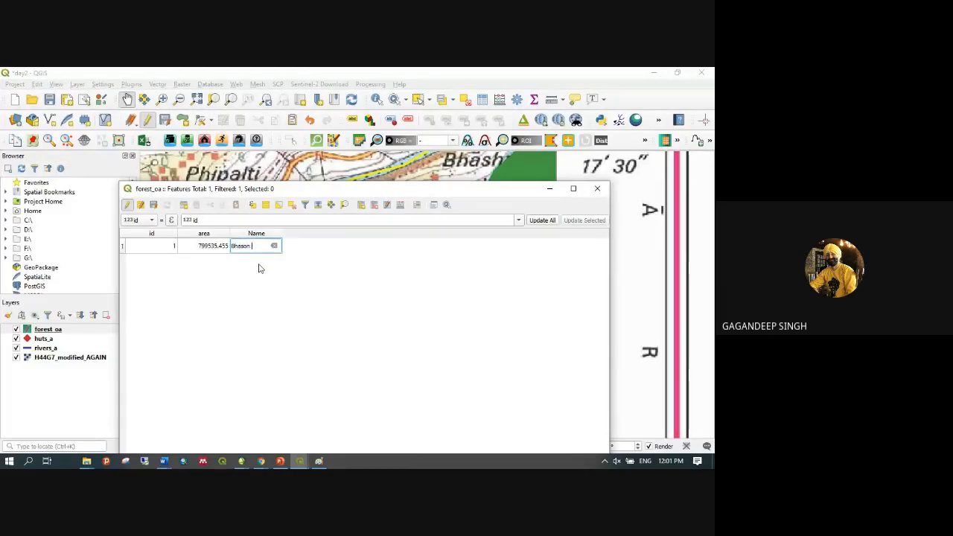
text( RF)
Stop editing forest_oa, save the changes to the layer and close its attribute table
drag(294, 191, 295, 116)
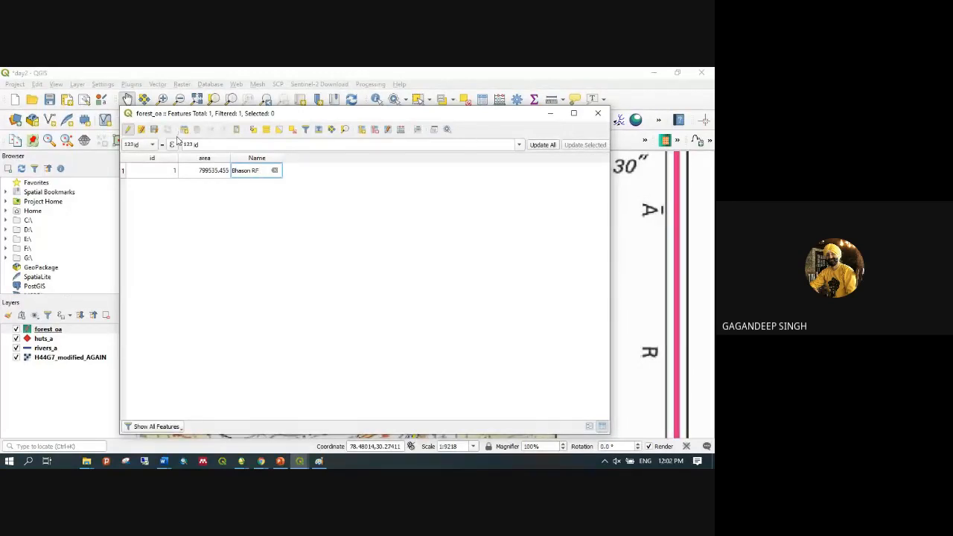
click(128, 129)
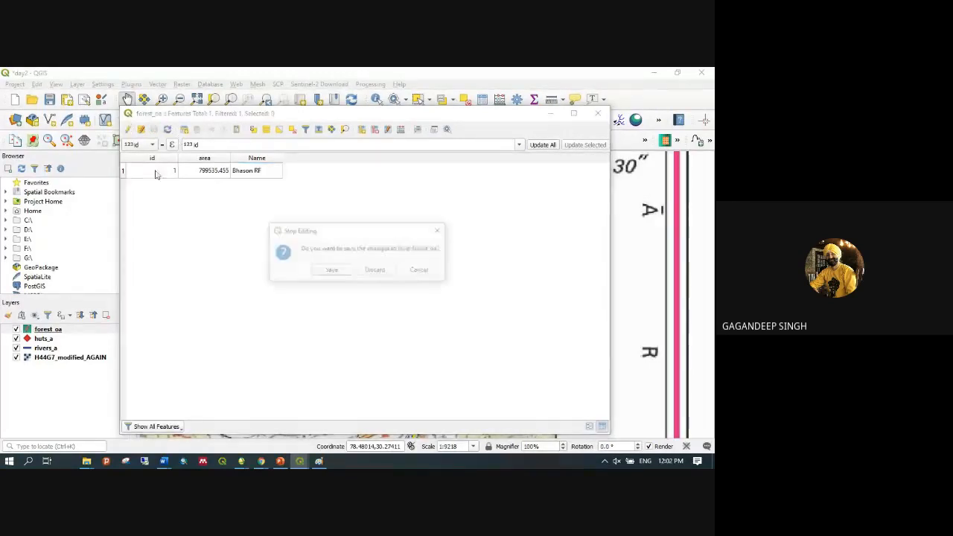
click(332, 271)
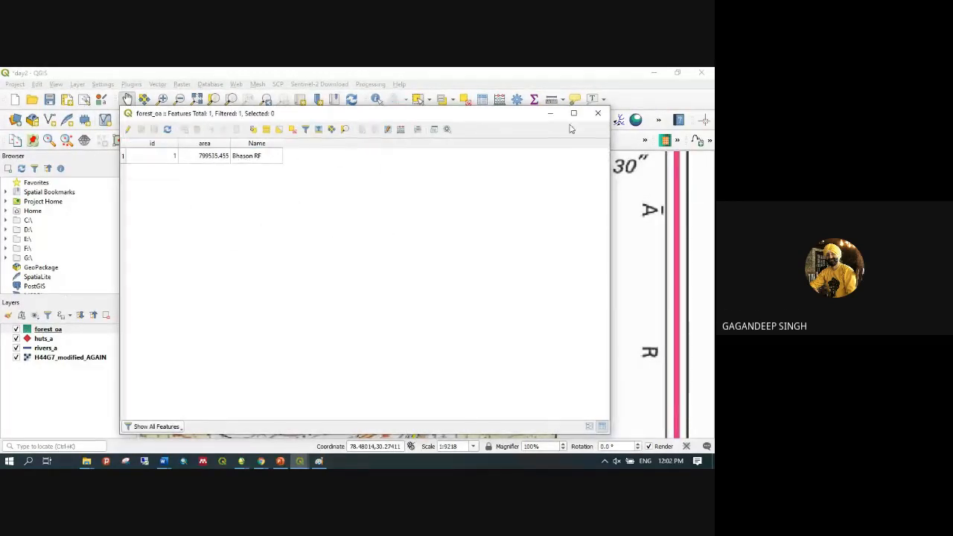
click(597, 113)
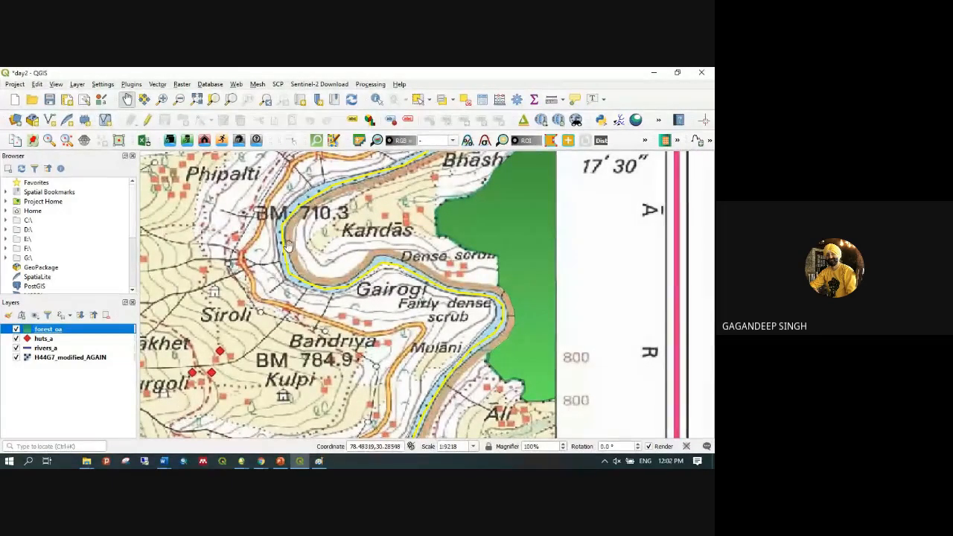
Bring the hut points near Kurgoli into view on the map and open the attribute table of the huts_a layer
drag(262, 324, 333, 314)
drag(218, 396, 231, 357)
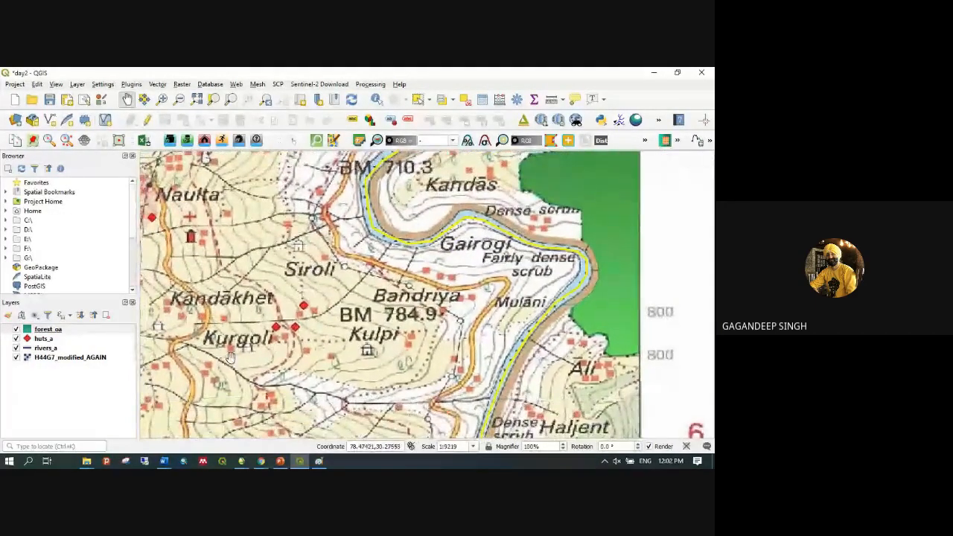
drag(311, 309, 342, 263)
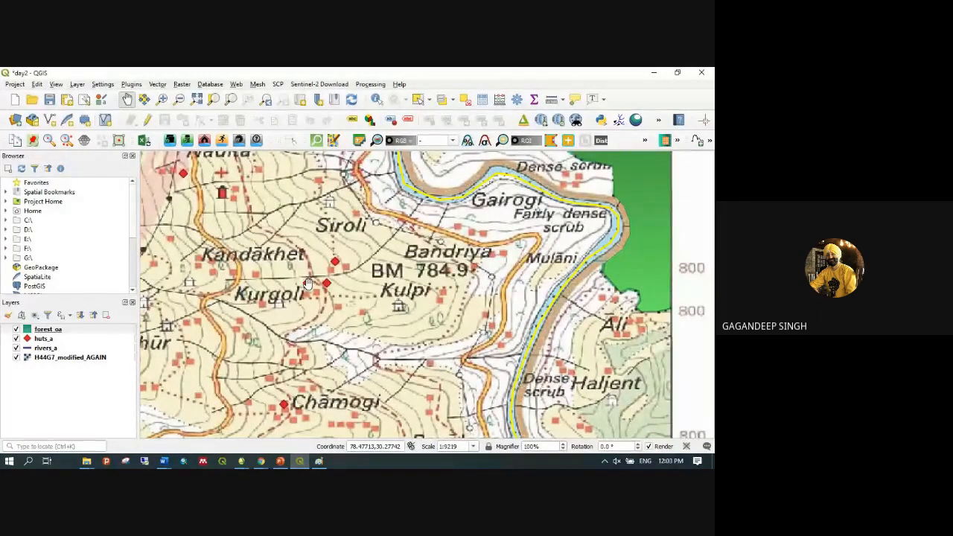
click(47, 342)
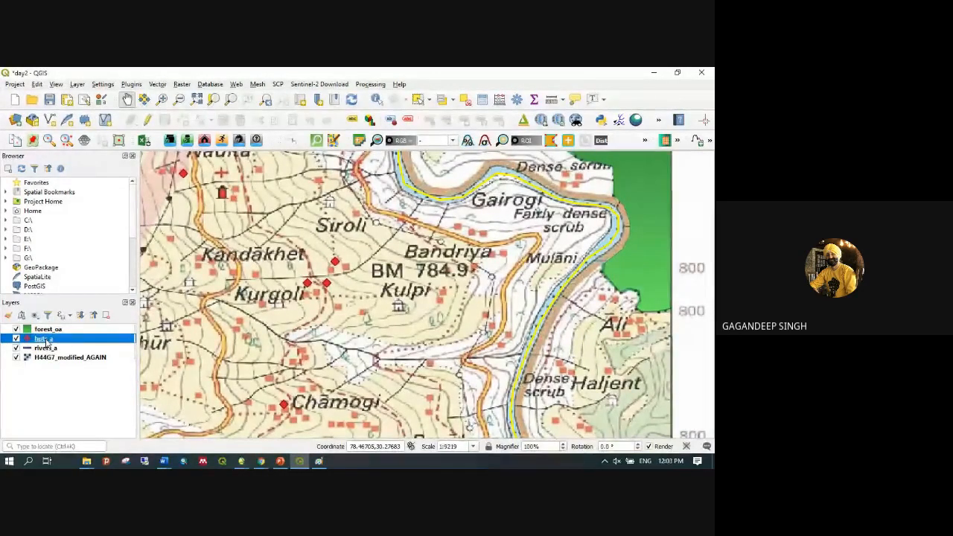
right_click(46, 341)
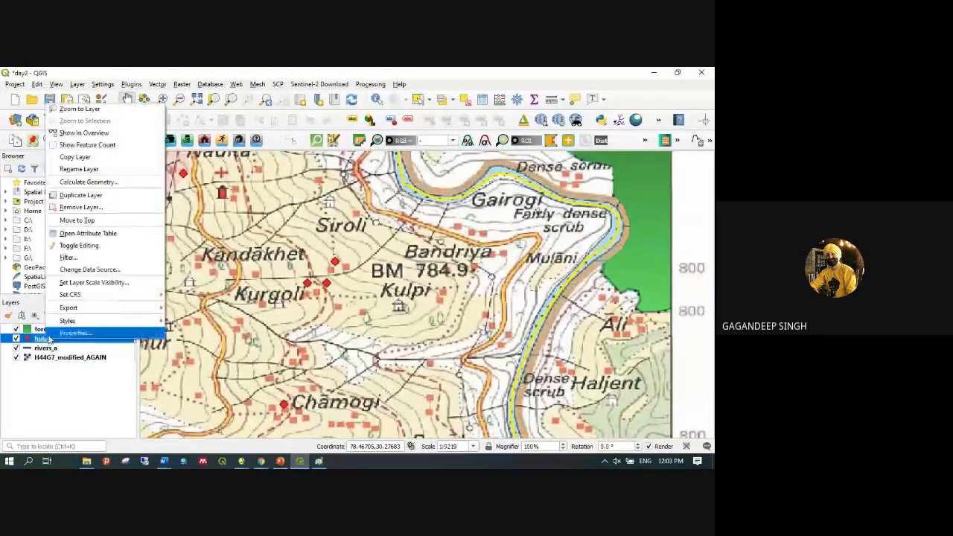
click(95, 234)
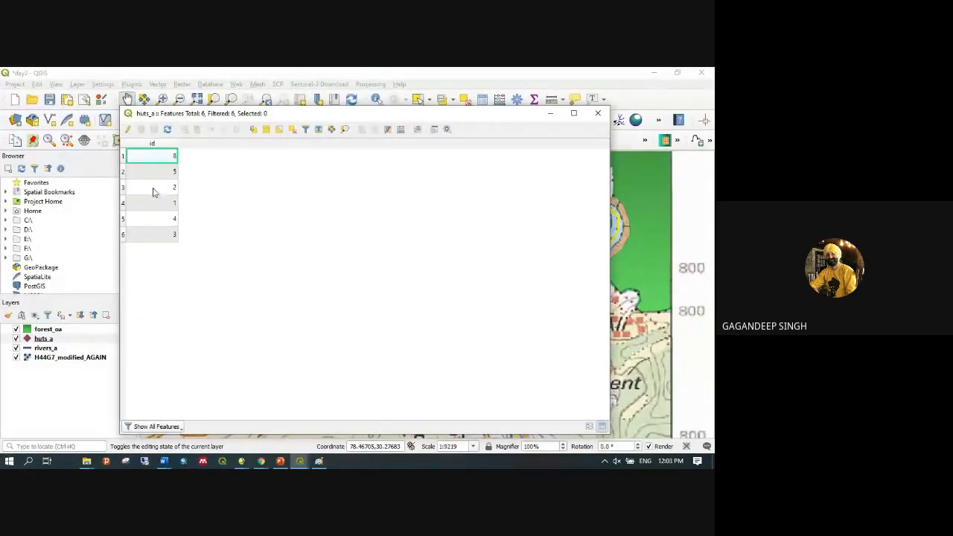
Set up a new huts_a field named Latitude in the field calculator, type Decimal number (real), length 5, precision 4
click(401, 128)
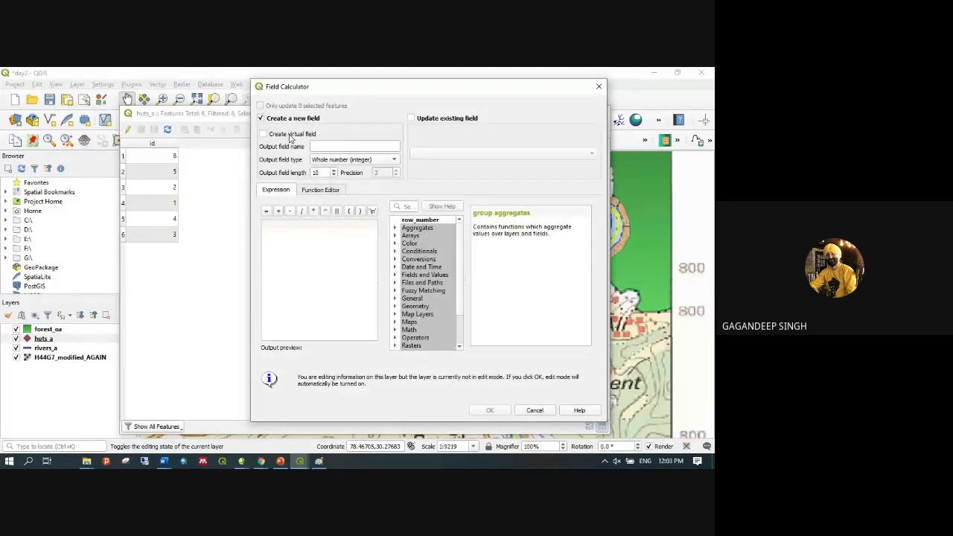
click(343, 148)
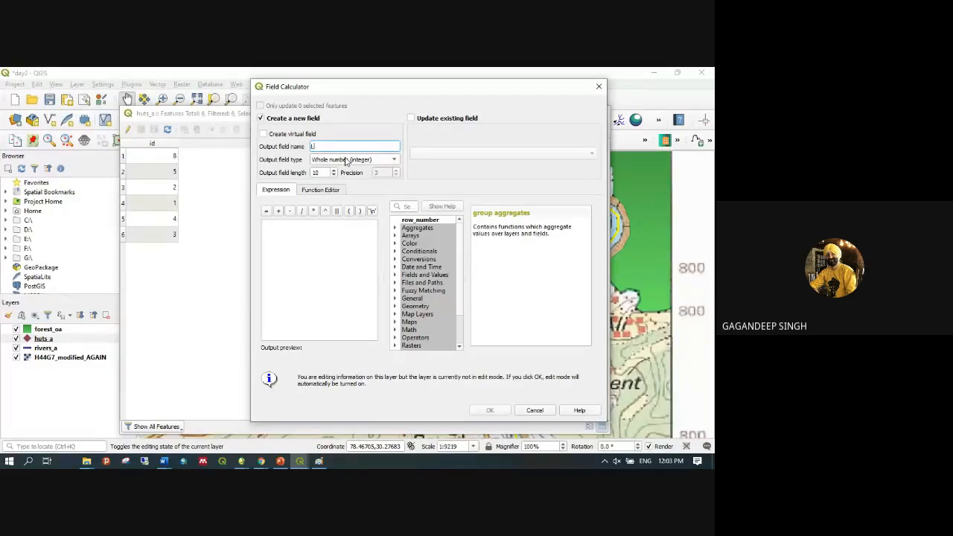
text(Latitude)
click(361, 164)
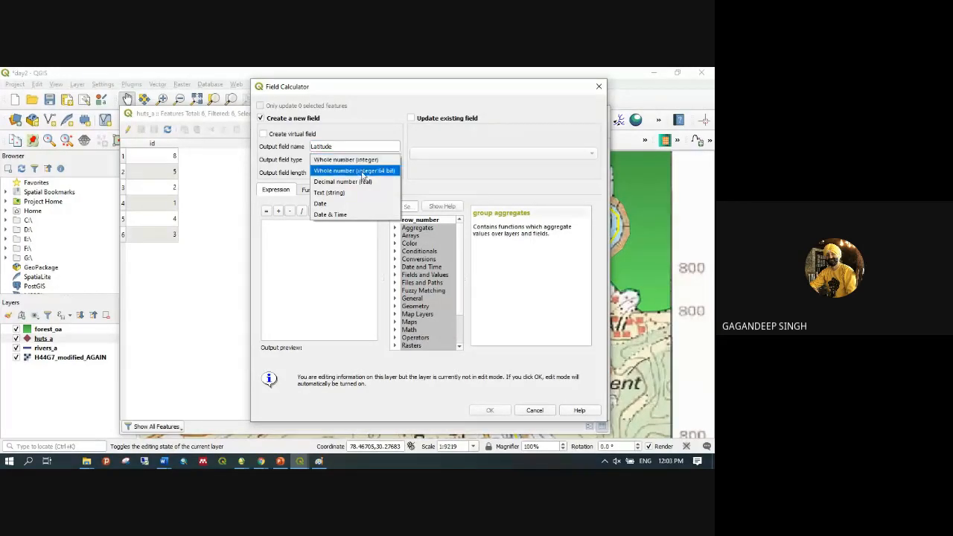
click(357, 181)
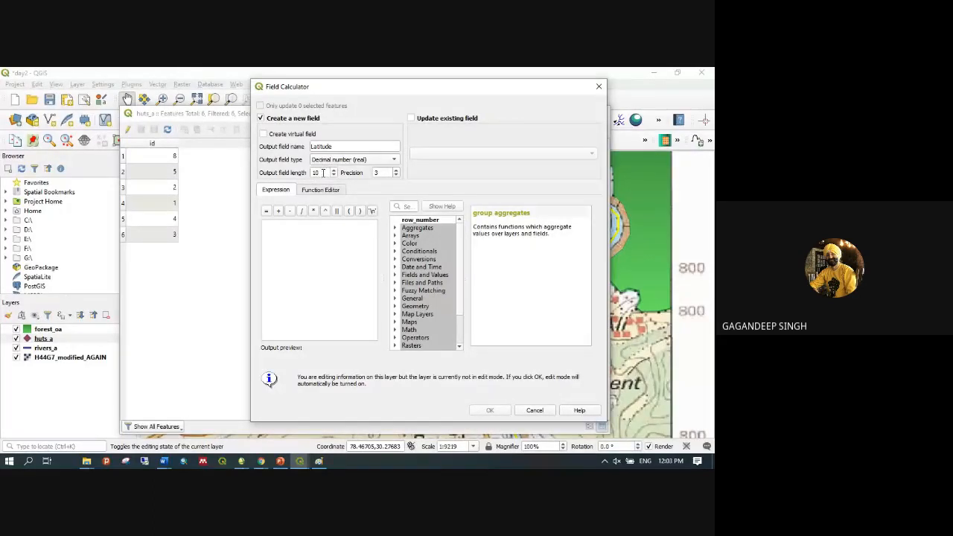
drag(322, 172, 303, 172)
text(5)
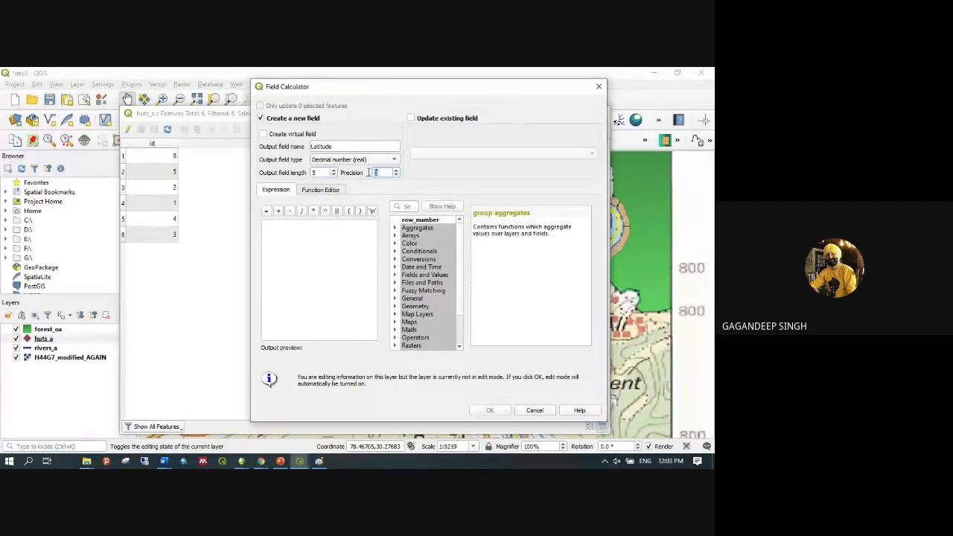
drag(383, 172, 363, 176)
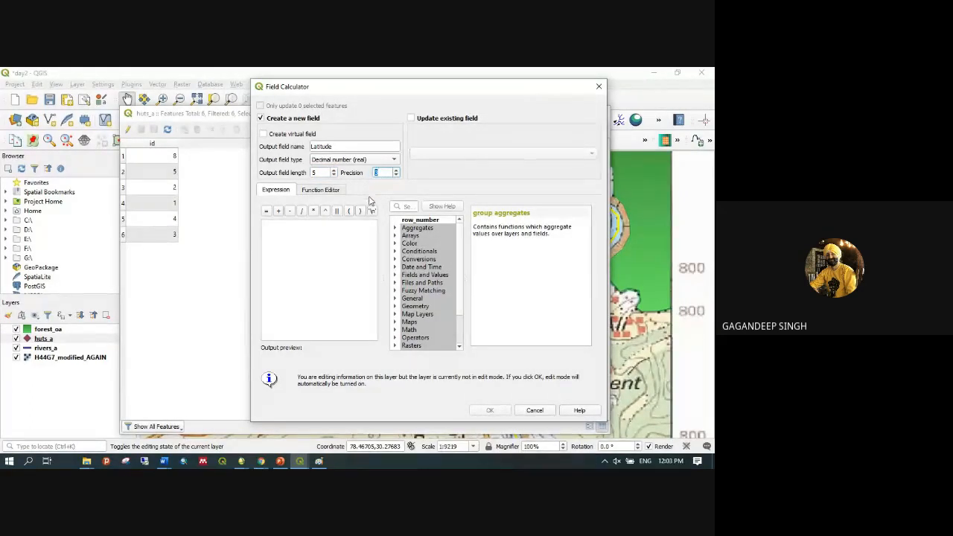
text(4)
Fill the new Latitude field of the huts with the expression $y and apply the calculation
click(339, 261)
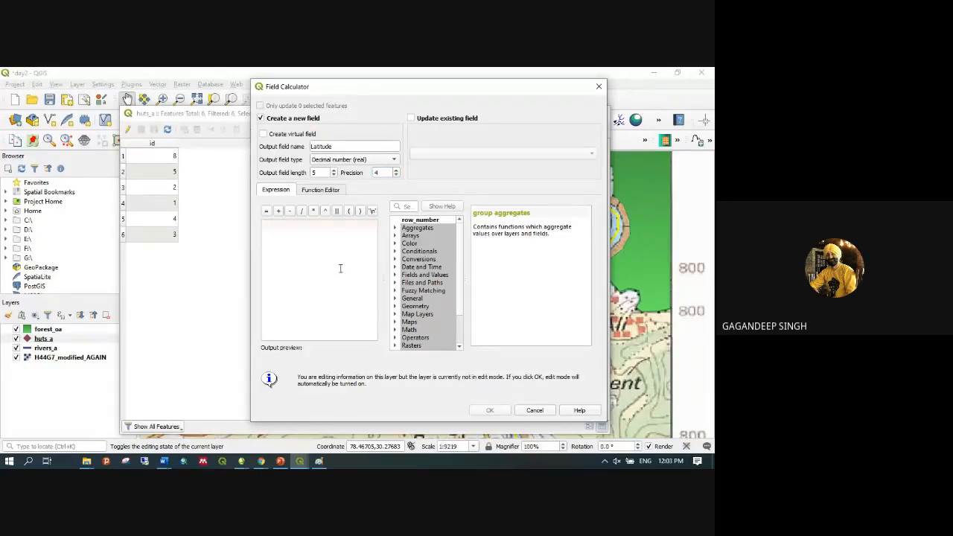
text($)
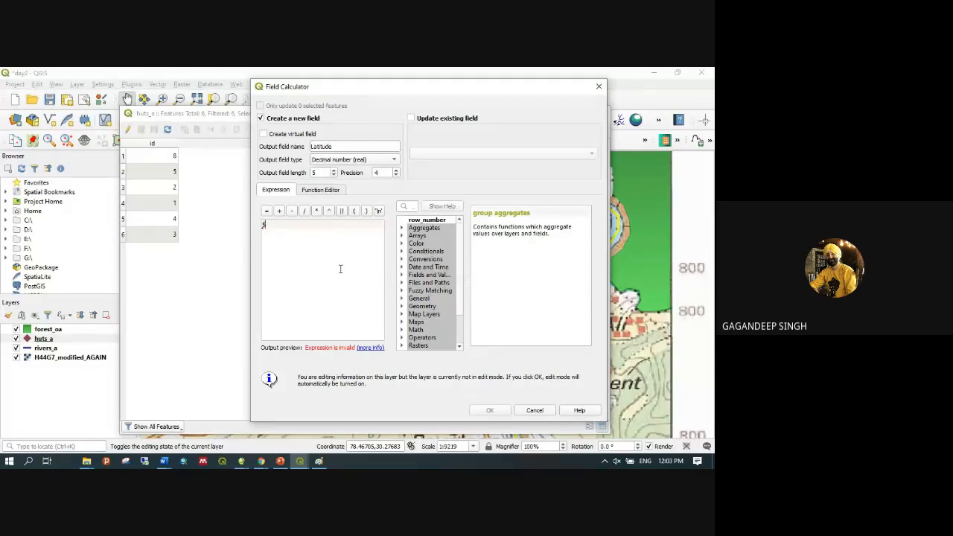
text(y)
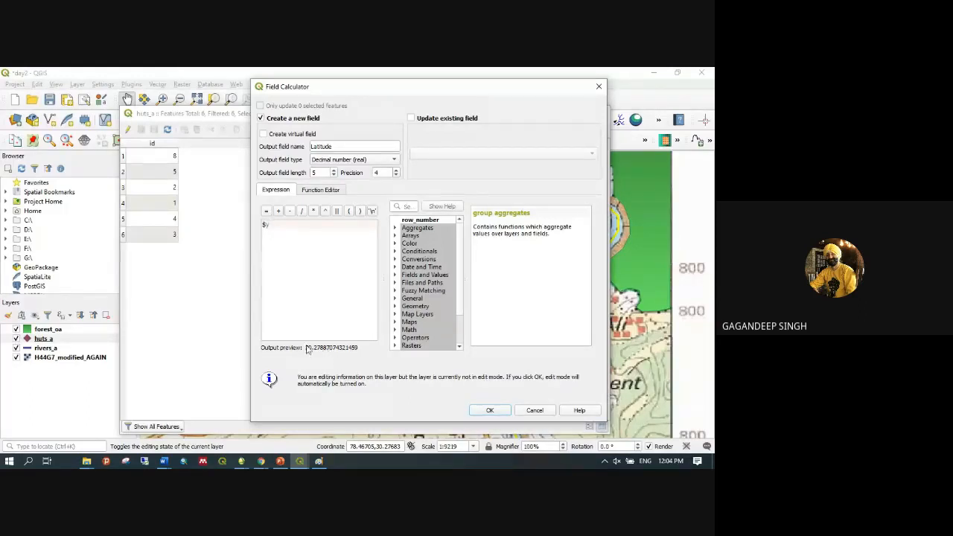
click(492, 411)
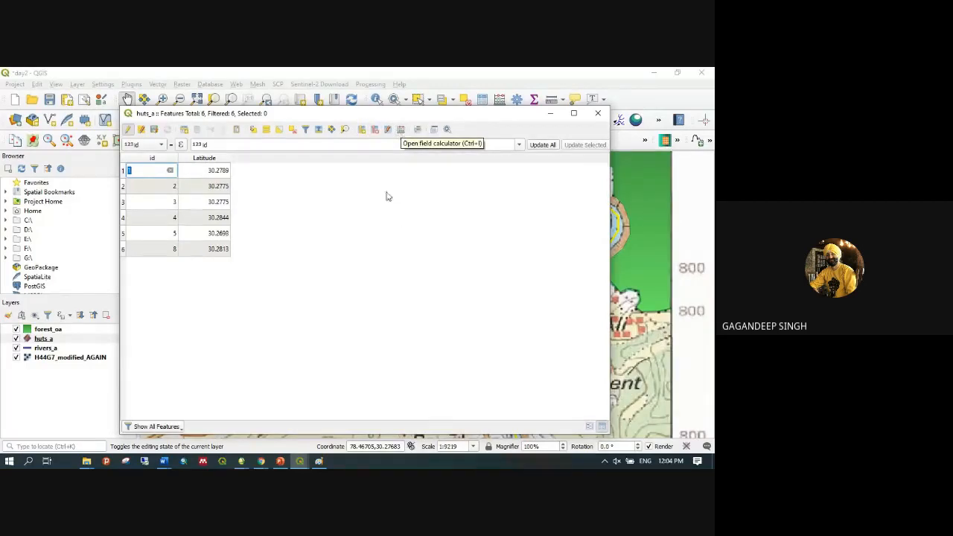
Add a field named Longitude to huts_a with type Decimal number (real), length 5 and precision 3
click(361, 131)
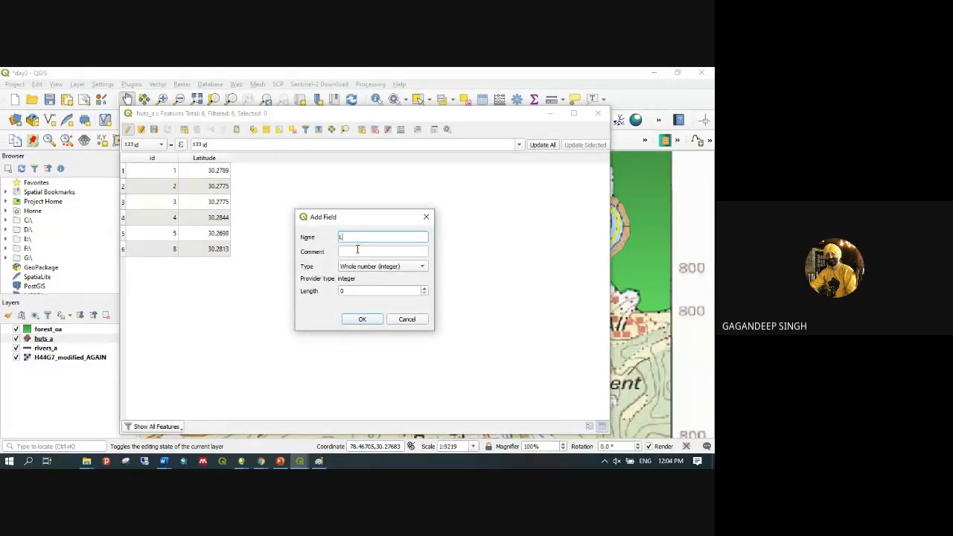
text(Longitude)
click(372, 268)
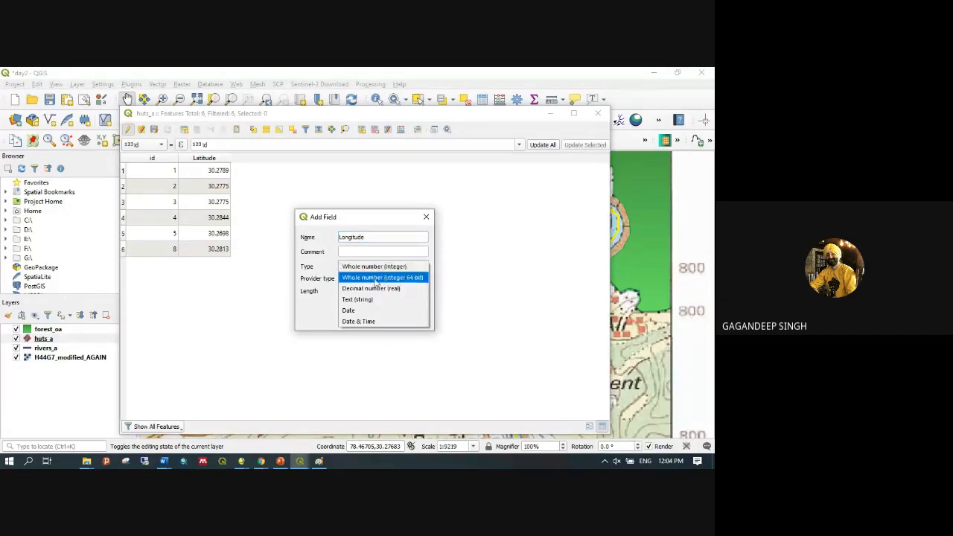
click(376, 277)
double_click(354, 292)
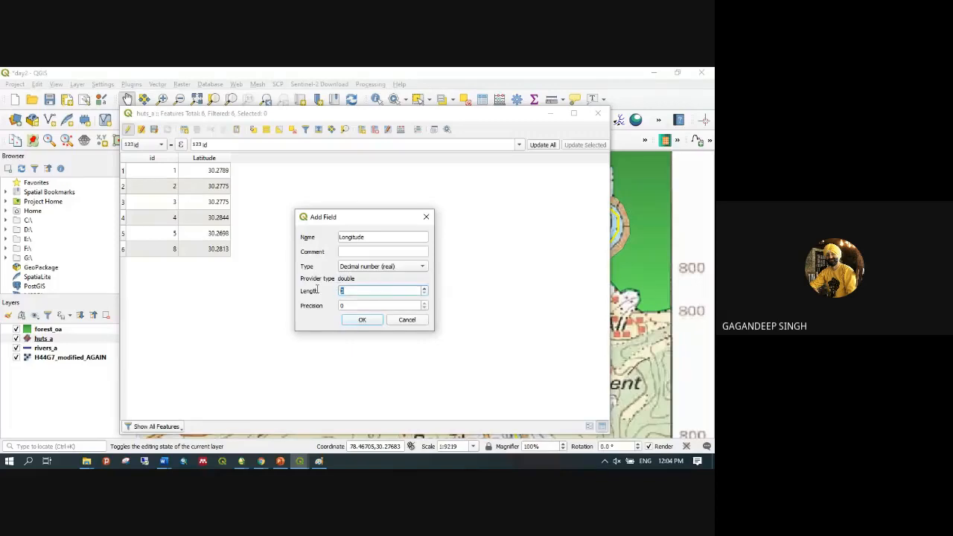
text(5)
double_click(358, 306)
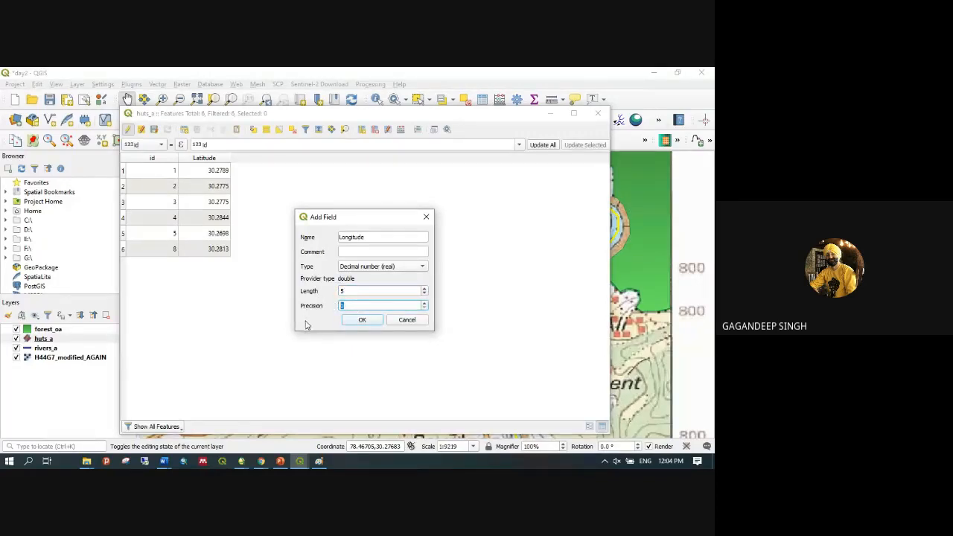
text(3)
click(362, 320)
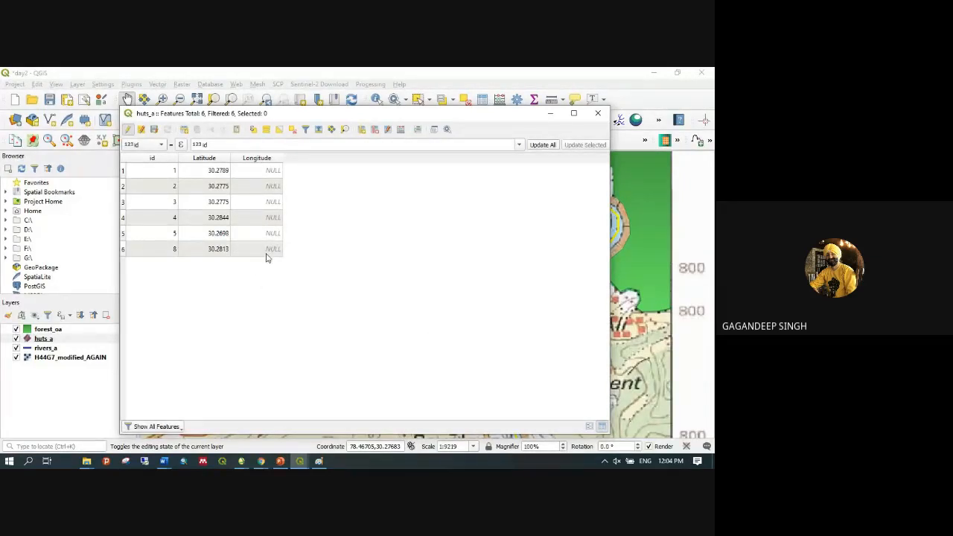
Update the existing Longitude field of all huts with the expression $x using the field calculator
click(400, 130)
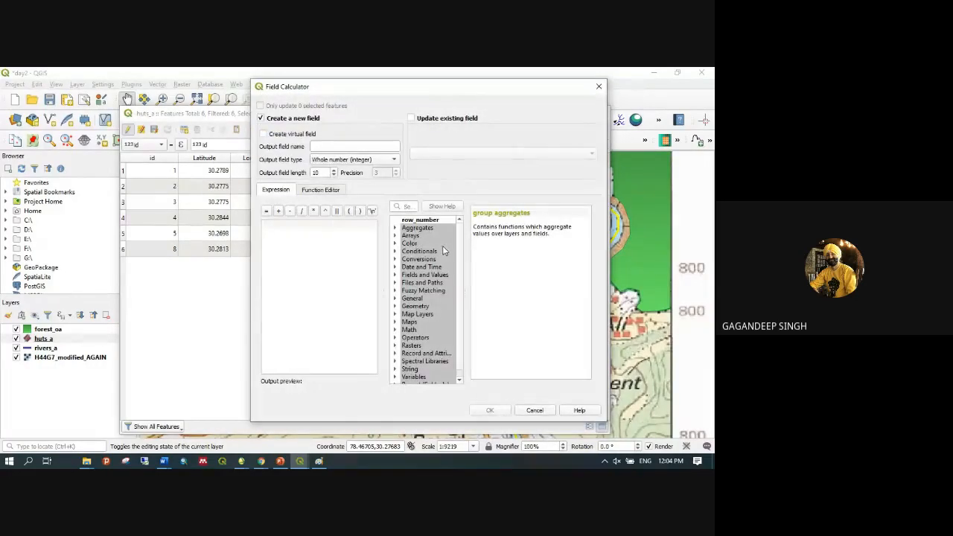
drag(314, 90, 390, 89)
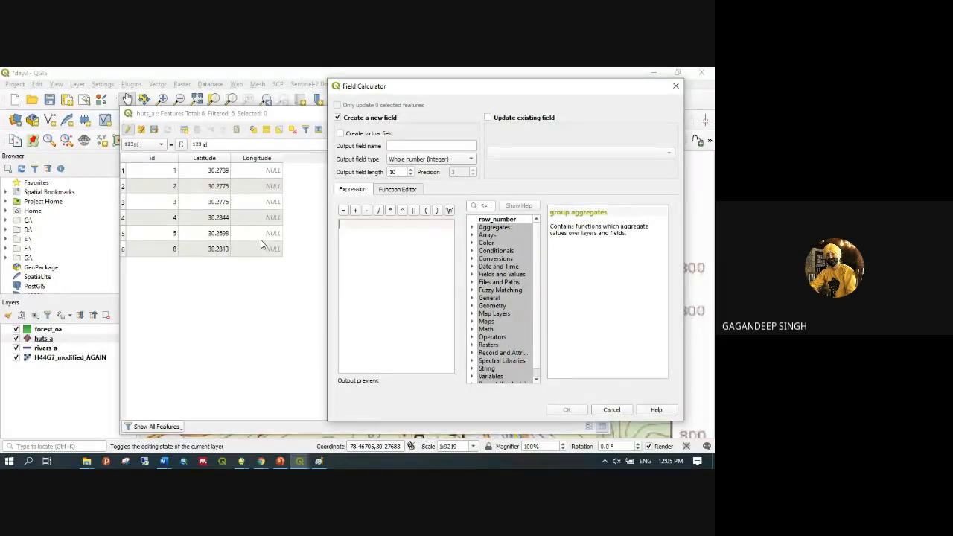
click(488, 118)
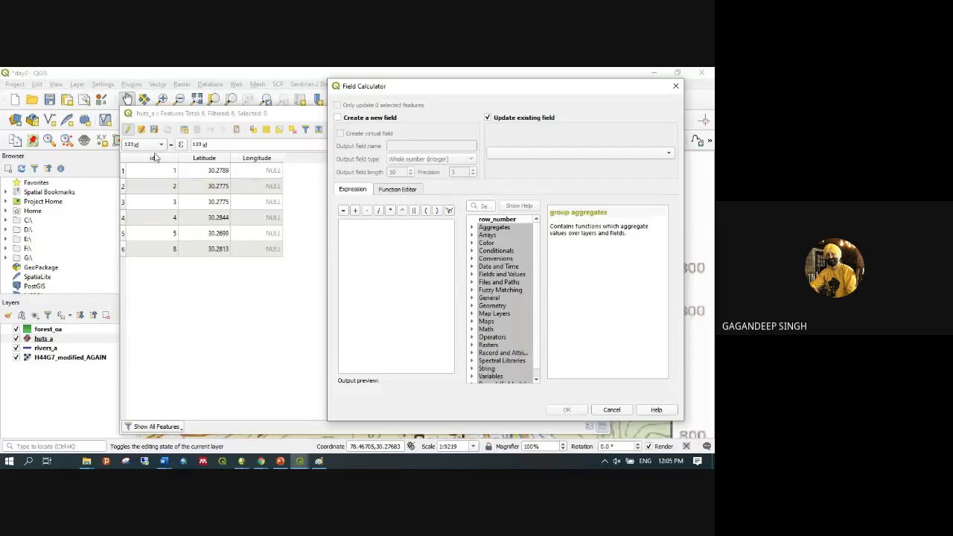
click(593, 153)
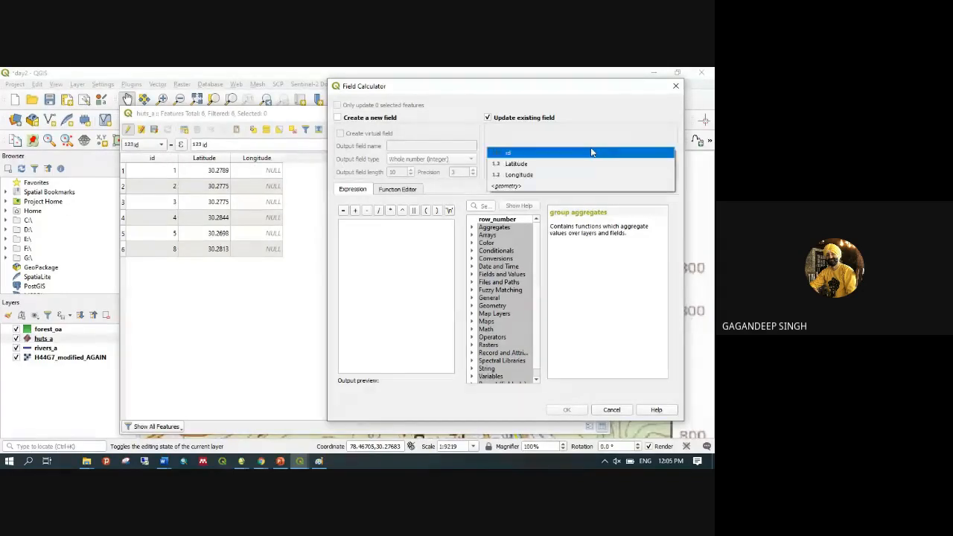
click(554, 176)
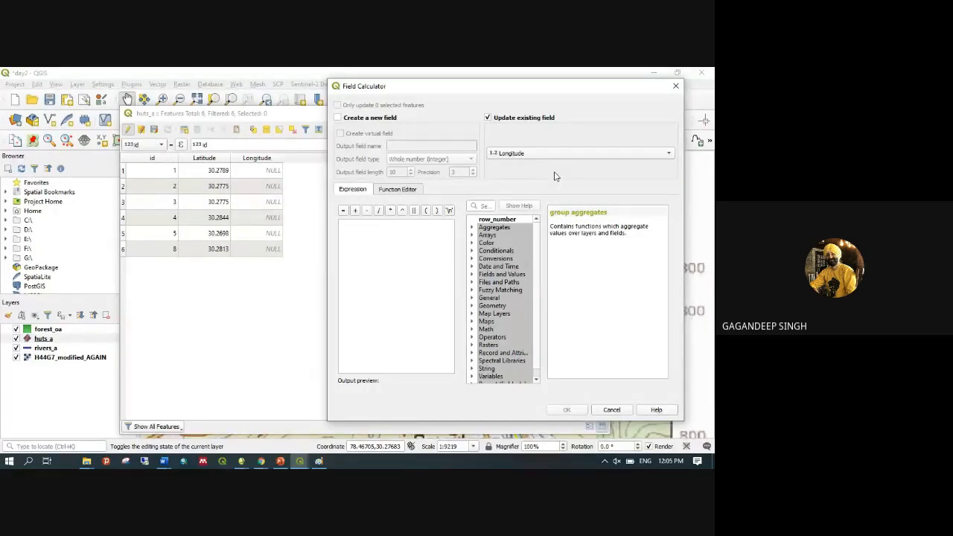
click(374, 230)
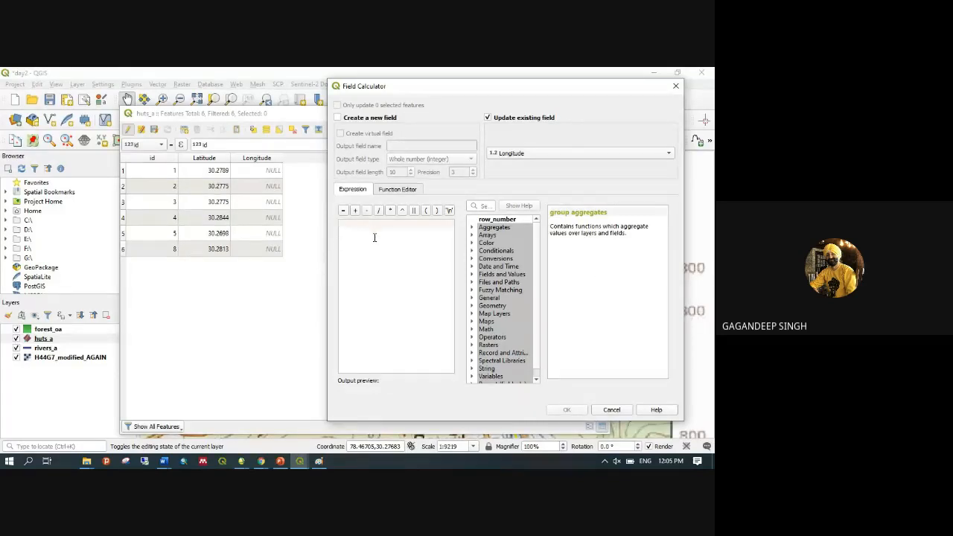
text($)
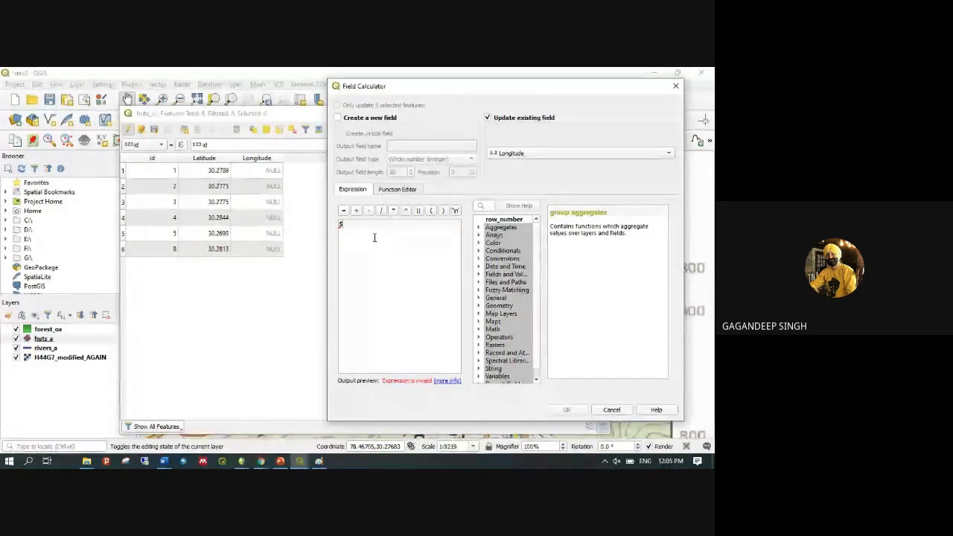
text(x)
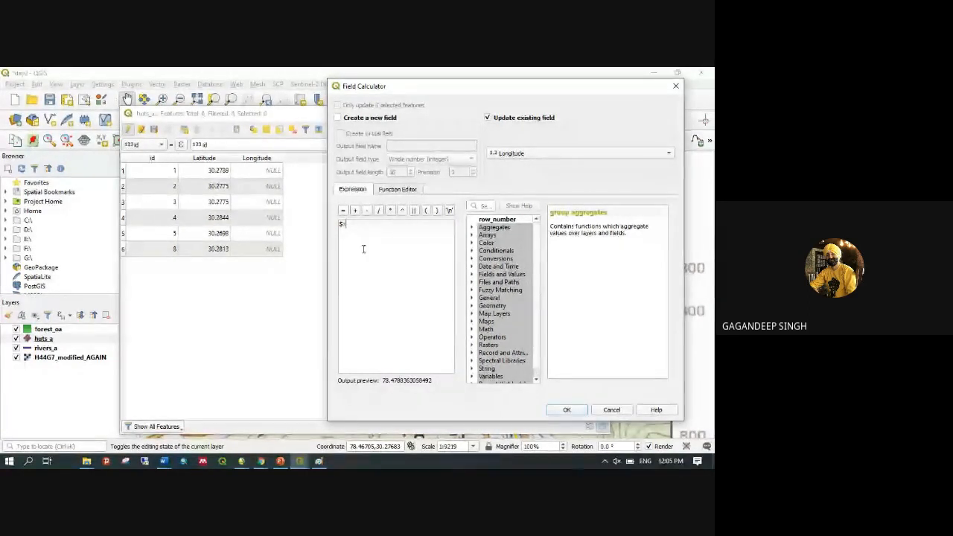
click(567, 410)
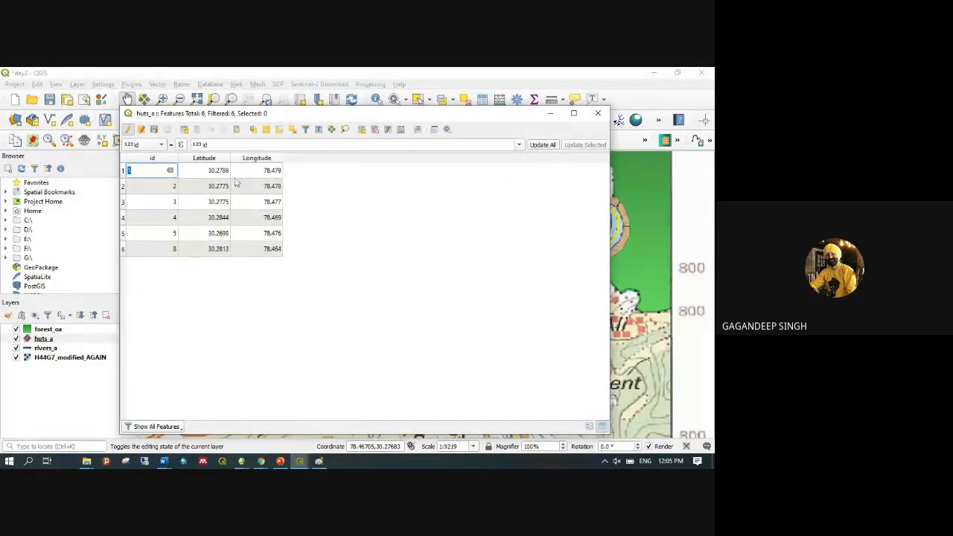
Stop editing huts_a, save the changes to the layer and close its attribute table
drag(266, 116, 433, 120)
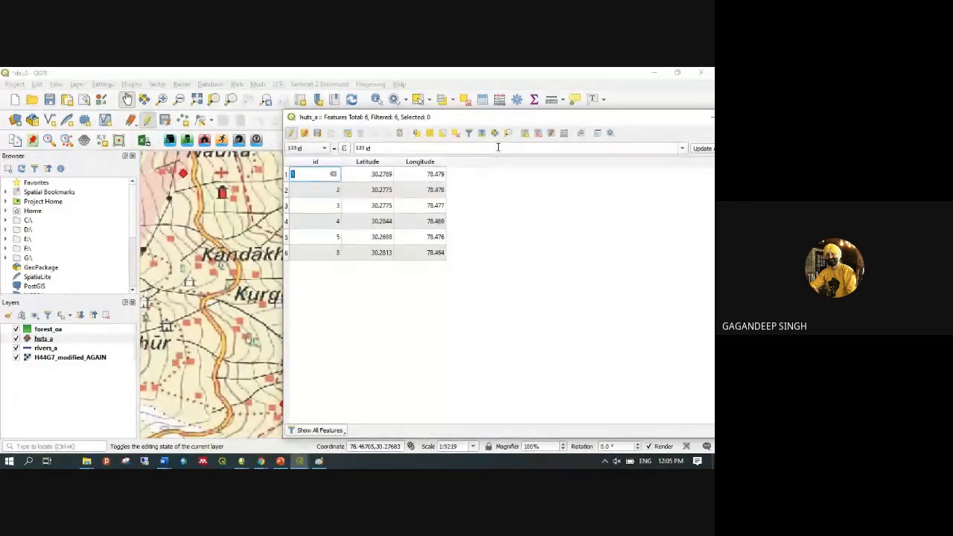
drag(519, 119, 435, 143)
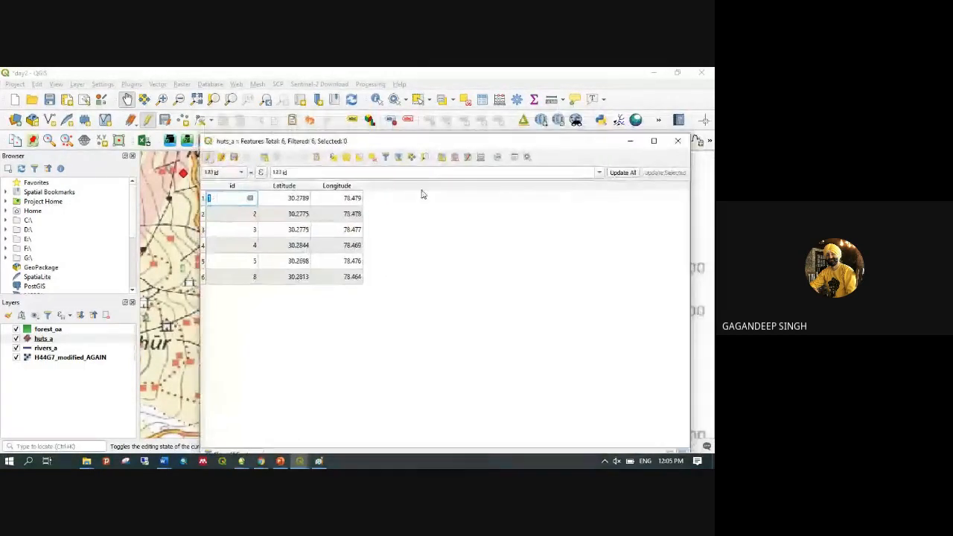
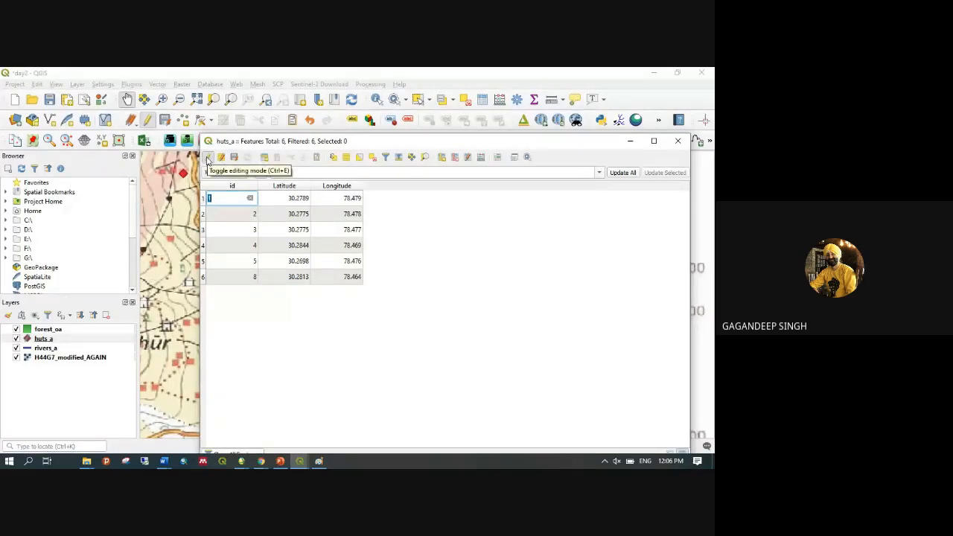
click(208, 160)
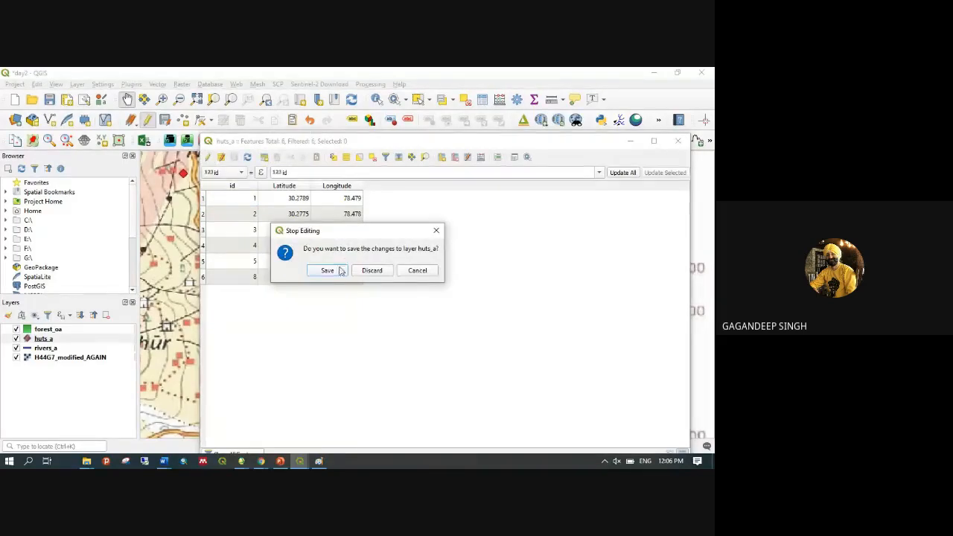
click(328, 270)
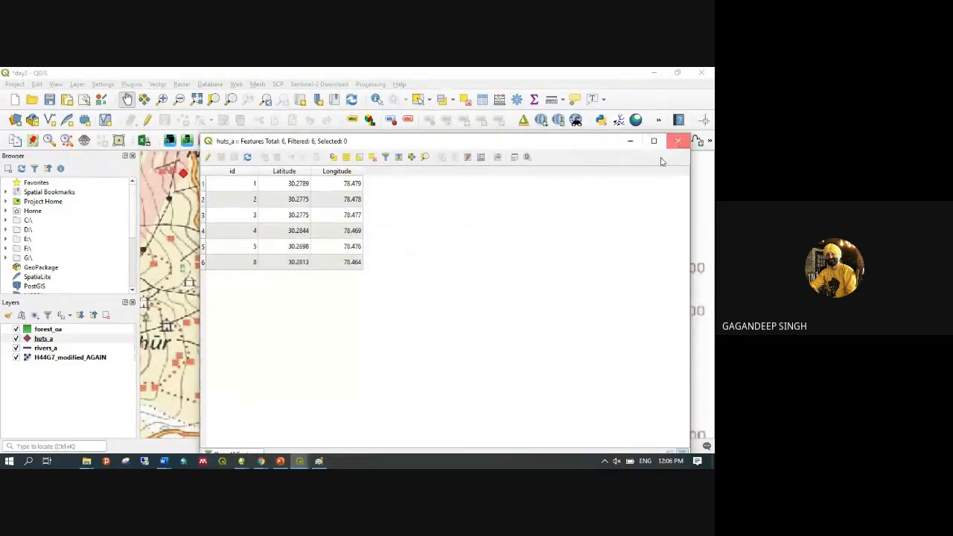
click(678, 141)
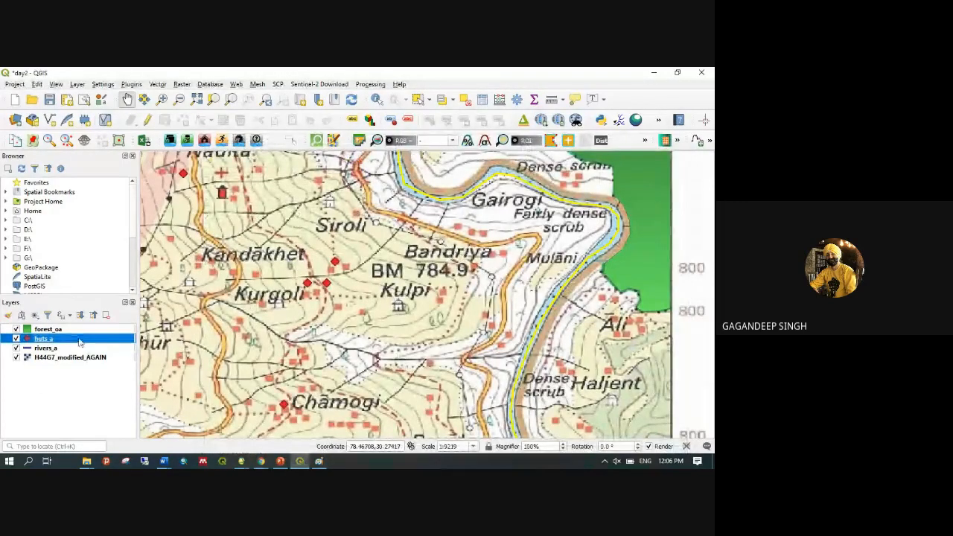
Review the forest_oa attribute table, close it and view the digitized river, huts and forest together on the map
click(53, 348)
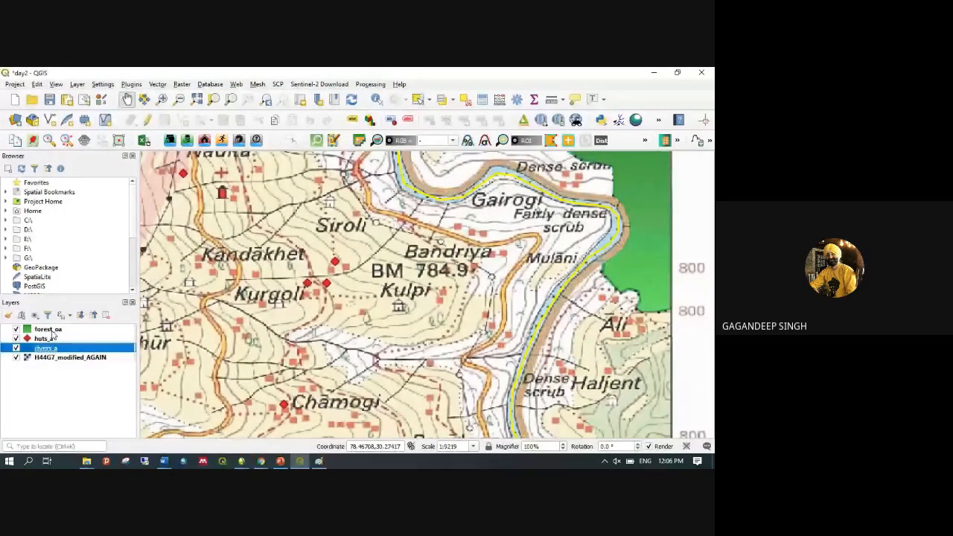
right_click(49, 330)
click(82, 138)
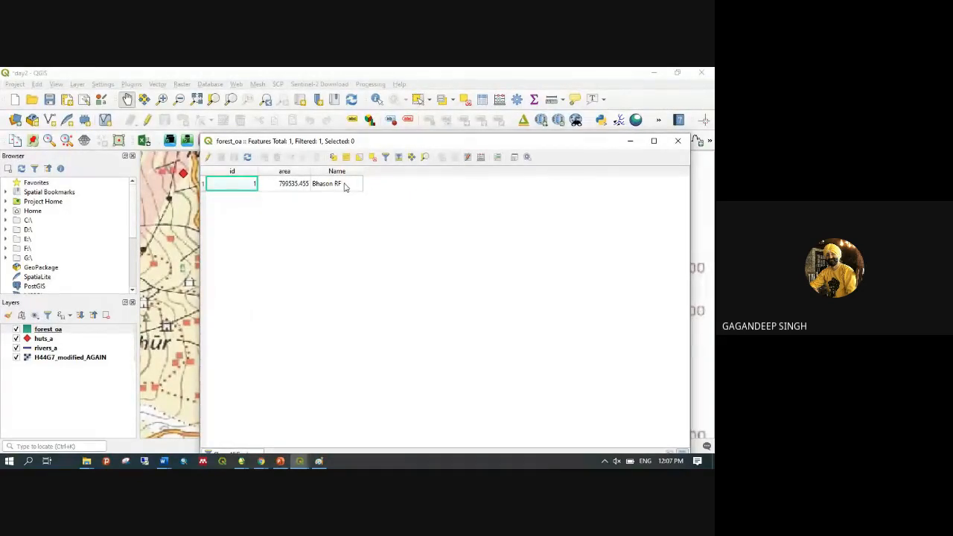
click(677, 141)
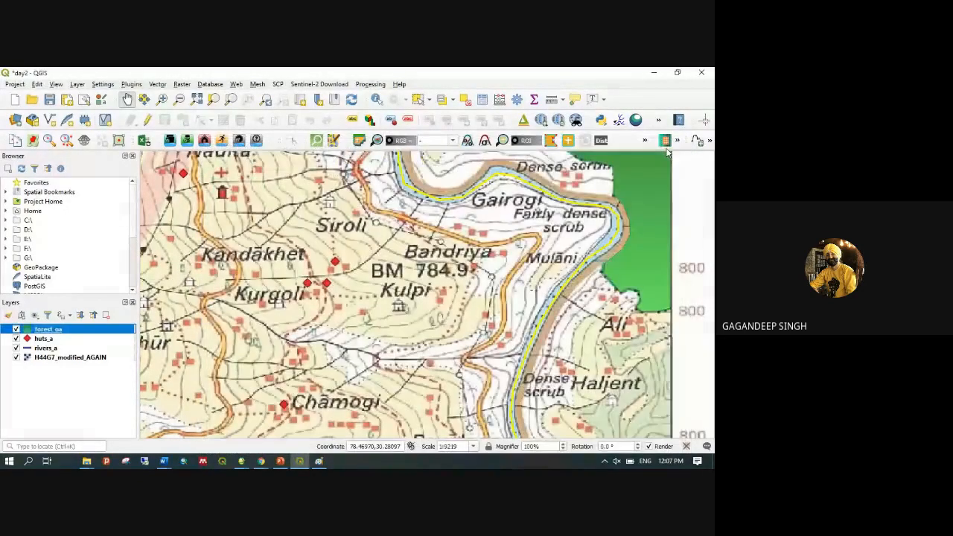
scroll(391, 328, down, 1)
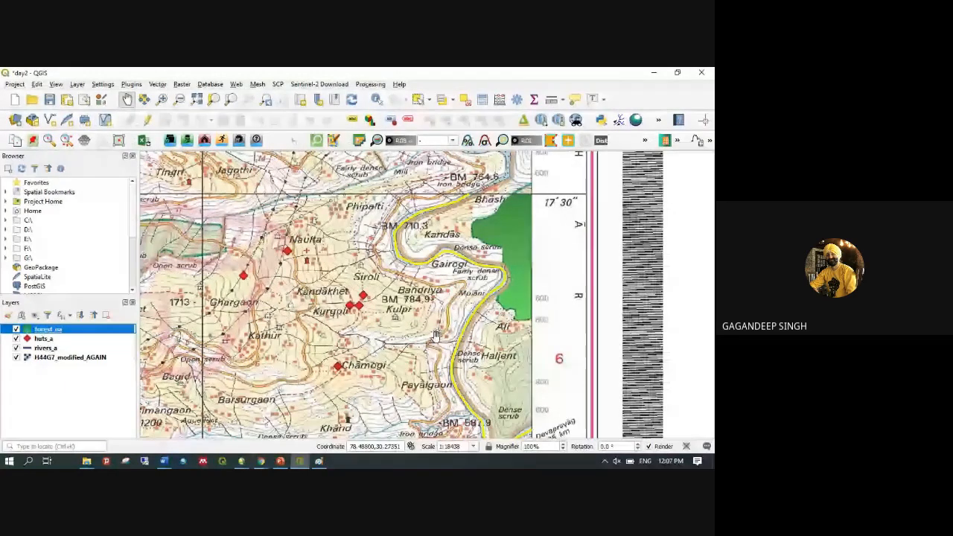
scroll(369, 347, down, 1)
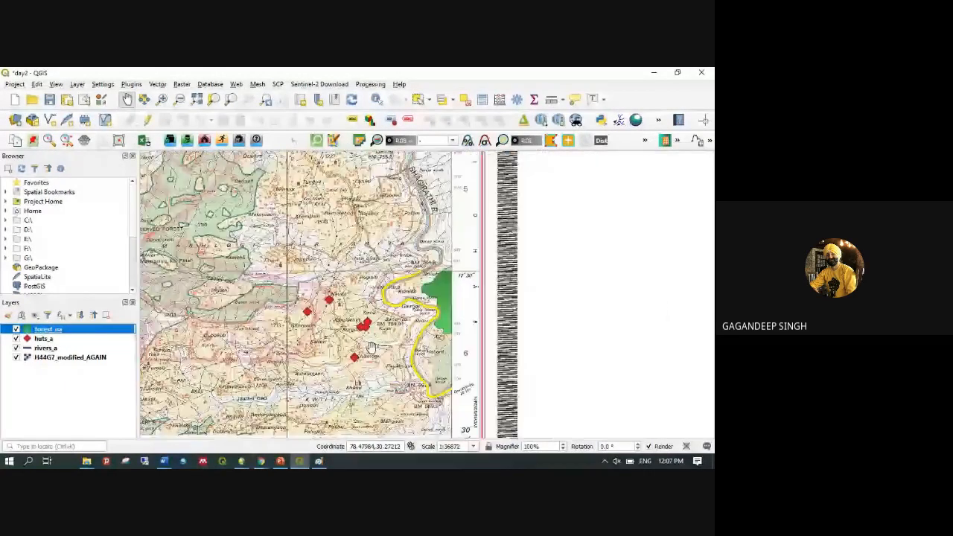
Hide the H44G7_modified_AGAIN raster and create a new print layout titled TehriMap
drag(370, 346, 390, 289)
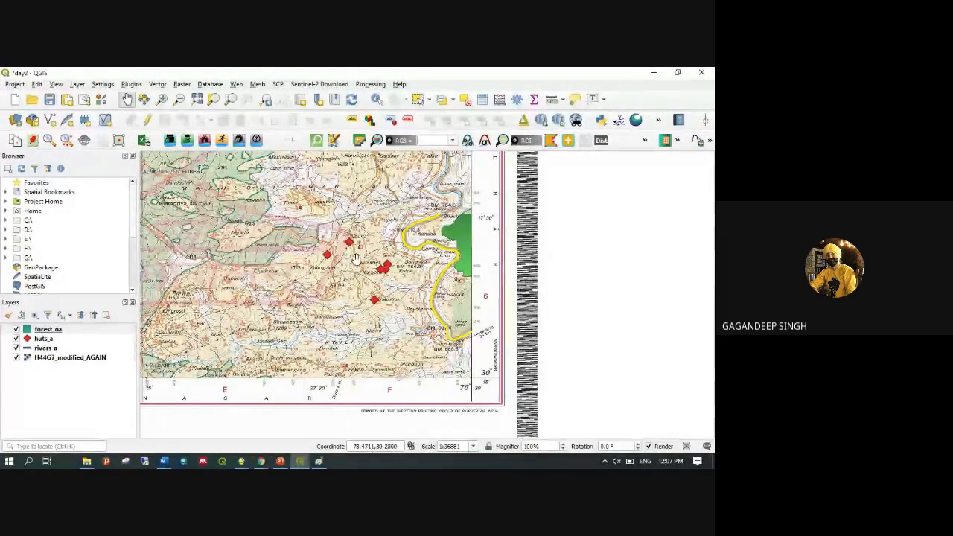
click(16, 357)
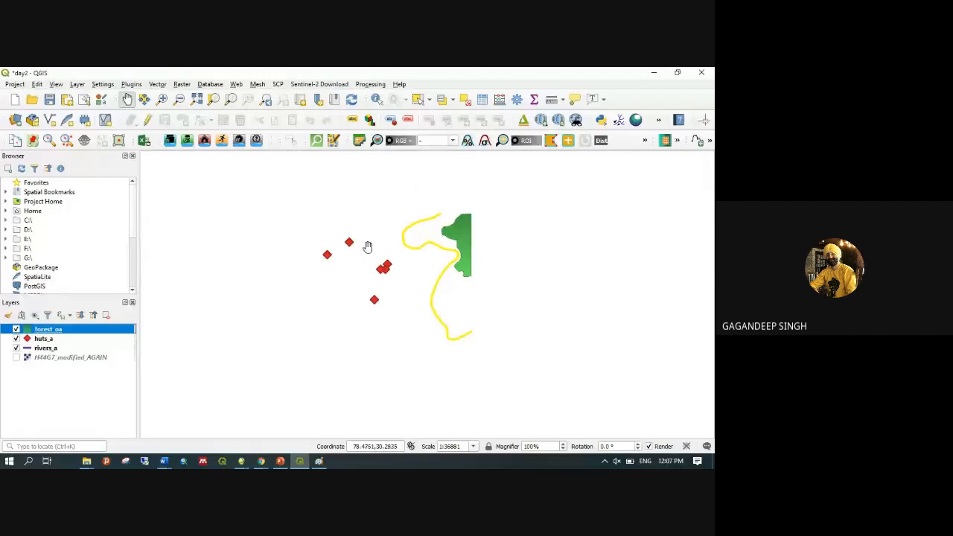
click(11, 87)
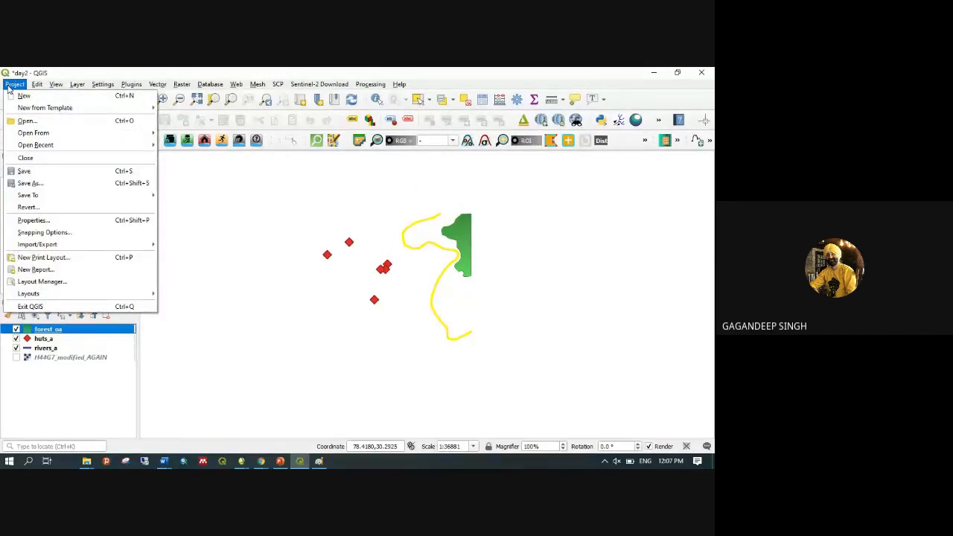
mouse_move(41, 246)
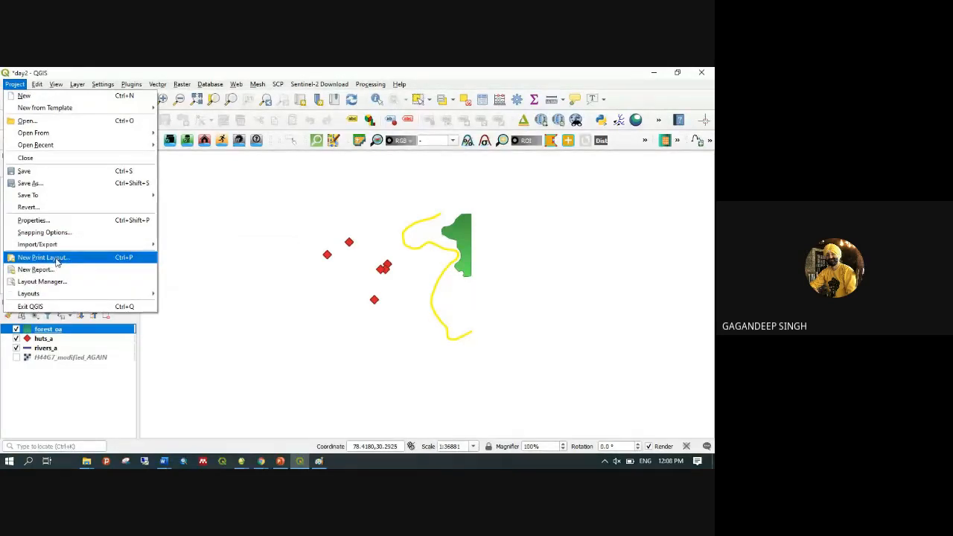
click(57, 259)
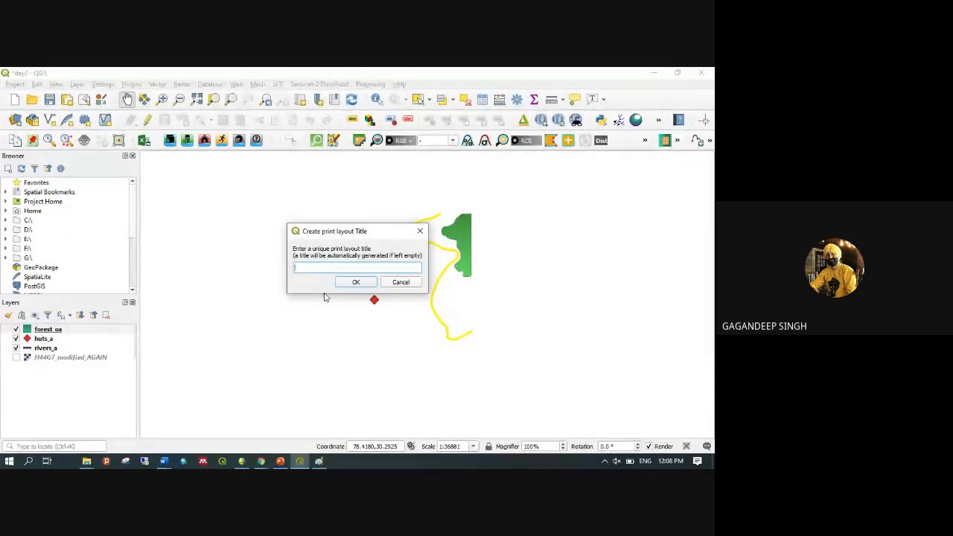
text(TehriMap)
click(365, 284)
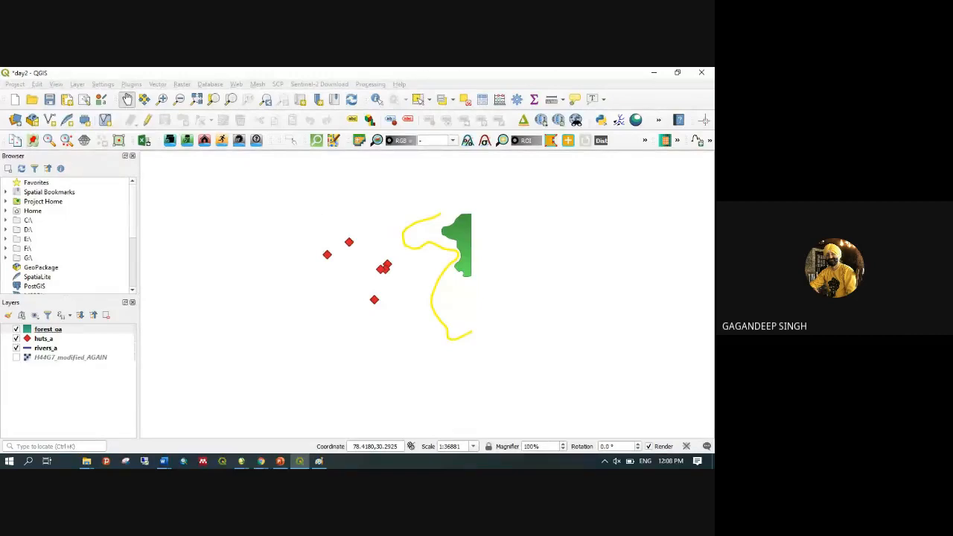
Bring the TehriMap layout window to the front and position it fully visible over the main project window
click(298, 462)
click(299, 461)
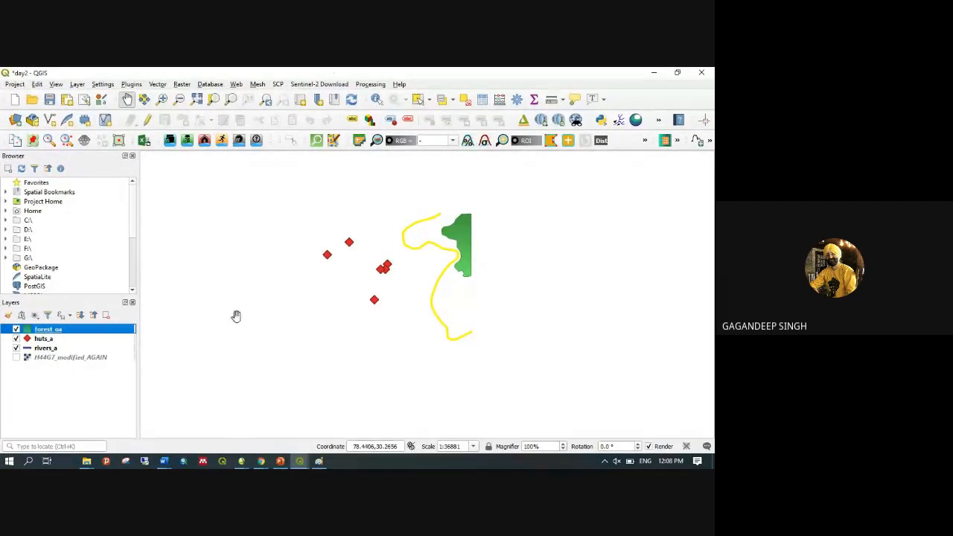
click(307, 463)
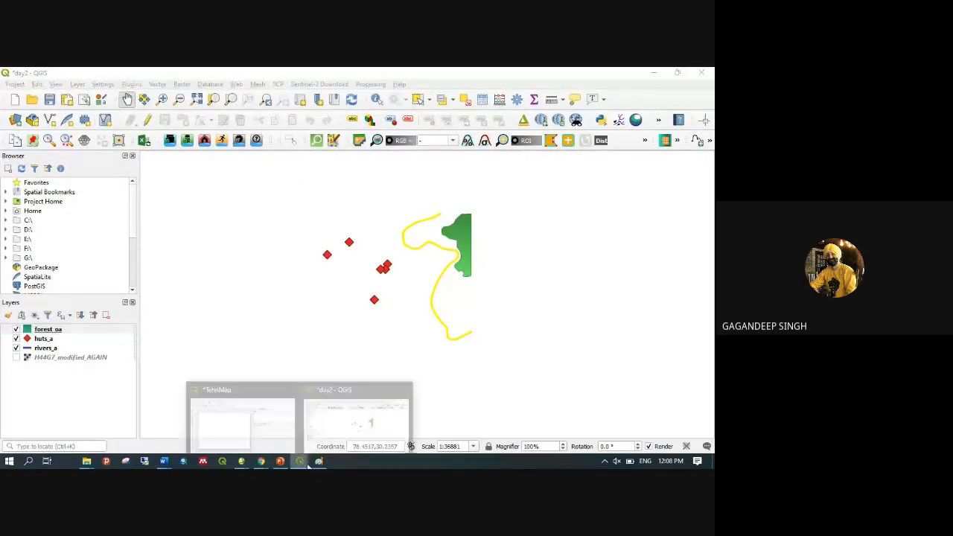
click(350, 436)
click(299, 461)
click(239, 435)
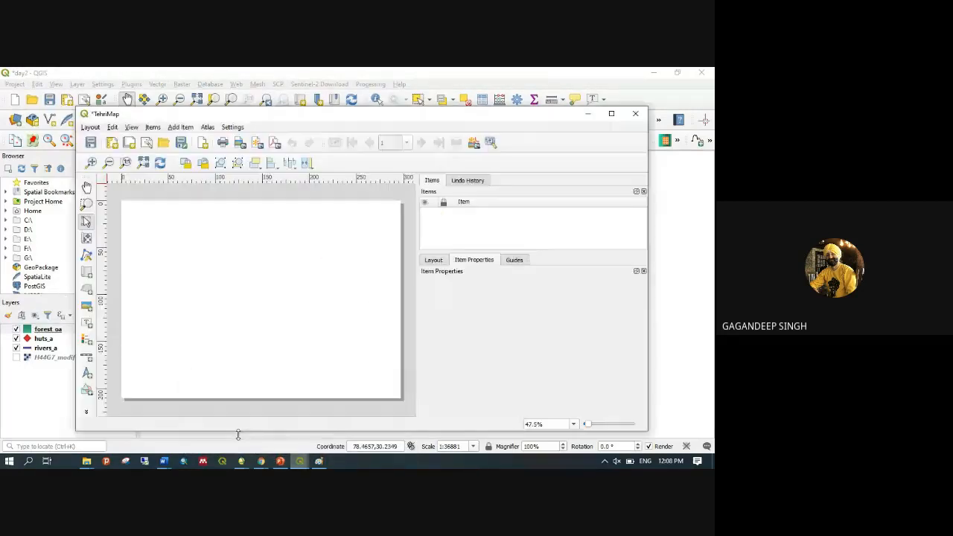
drag(272, 117, 390, 112)
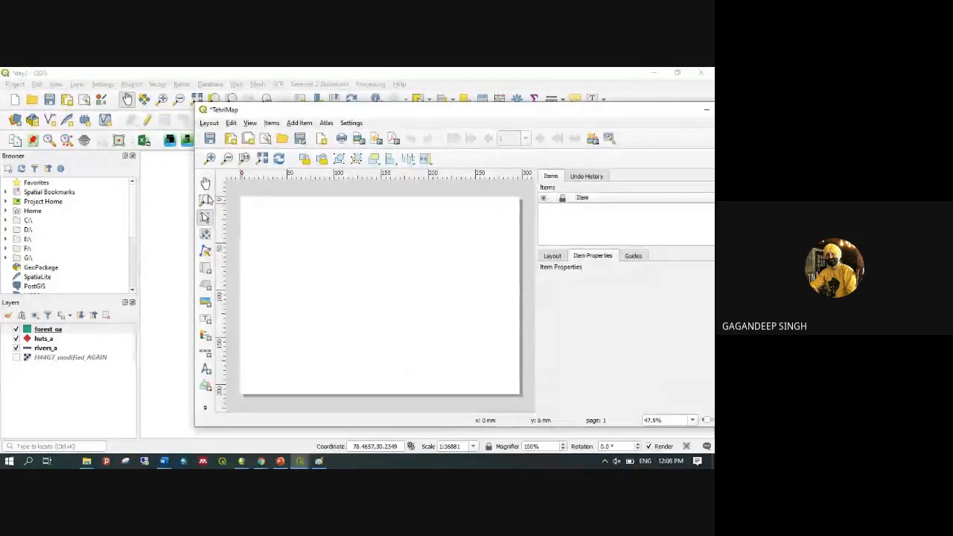
drag(387, 113, 312, 103)
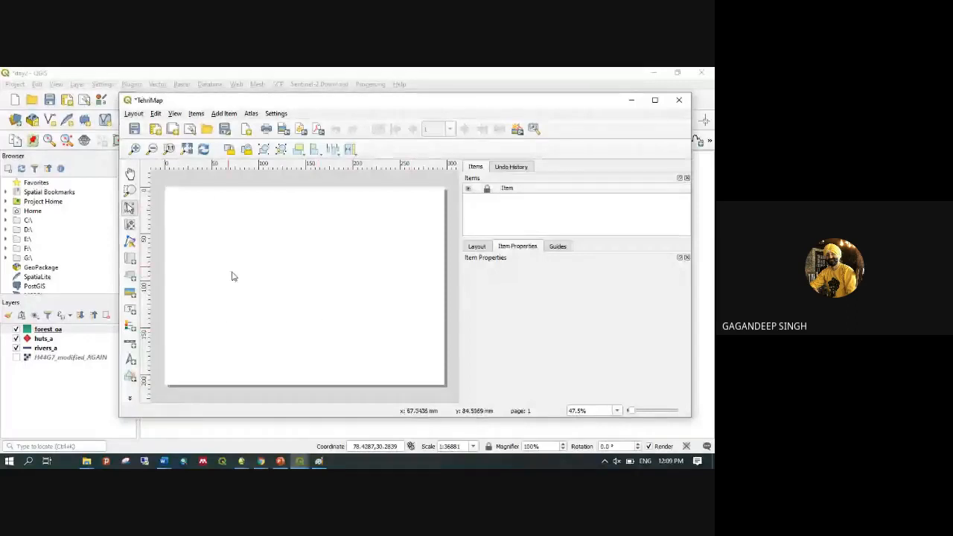
Add a map item to the layout, filling most of the page with a narrow margin on all sides
click(228, 114)
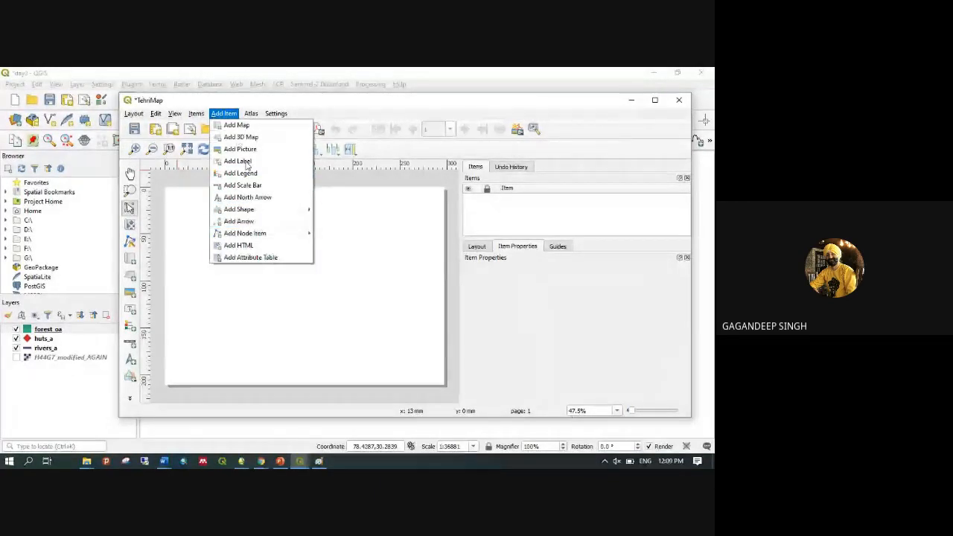
mouse_move(245, 208)
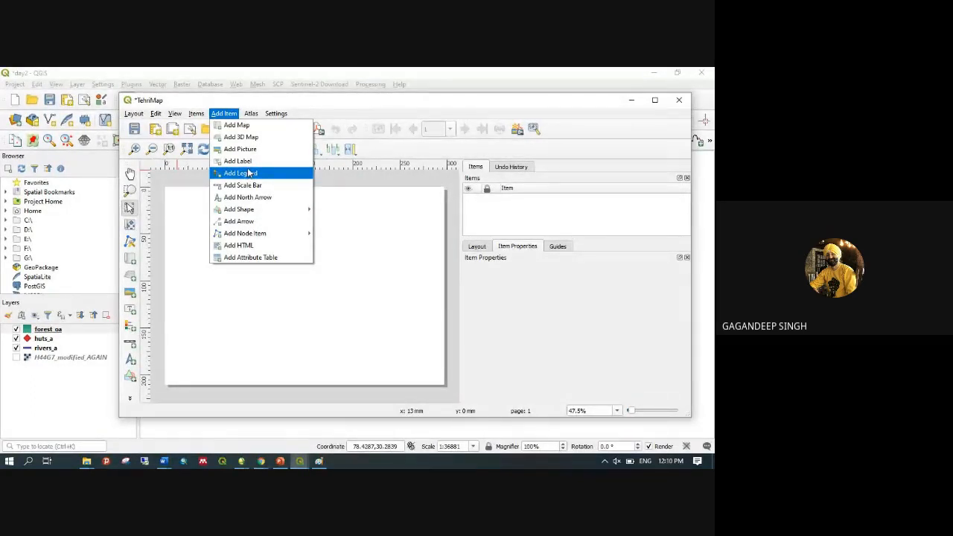
mouse_move(243, 211)
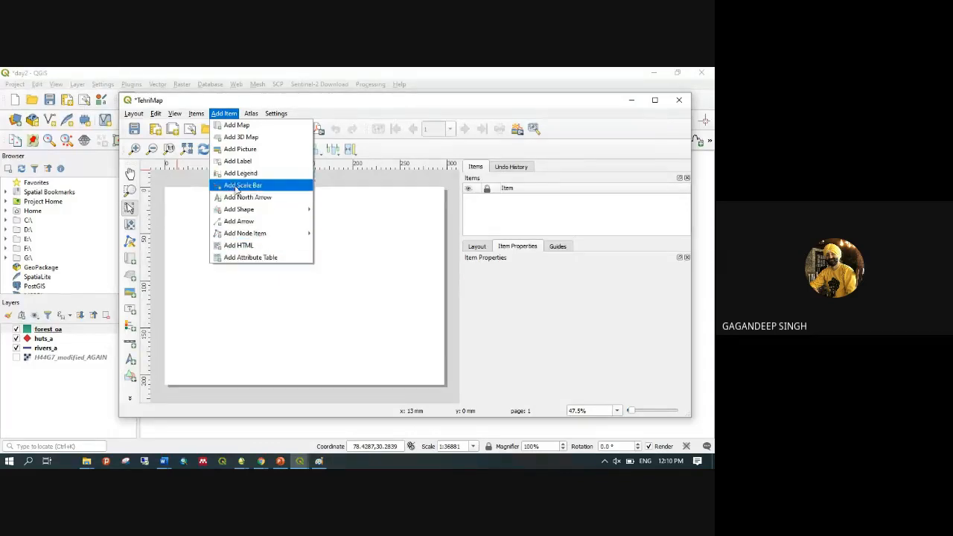
click(250, 126)
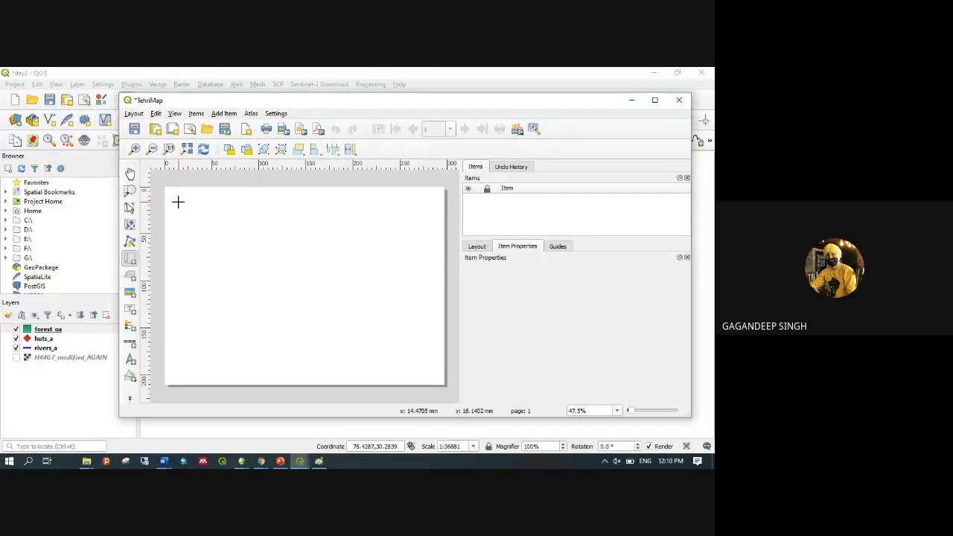
drag(178, 202, 432, 371)
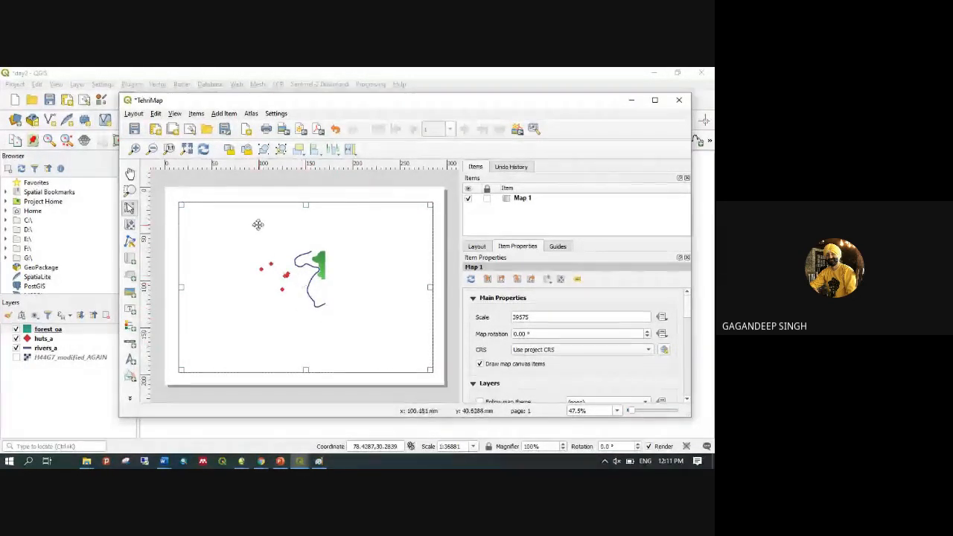
Shift the map content slightly left and down inside the map frame without moving the frame itself
click(130, 174)
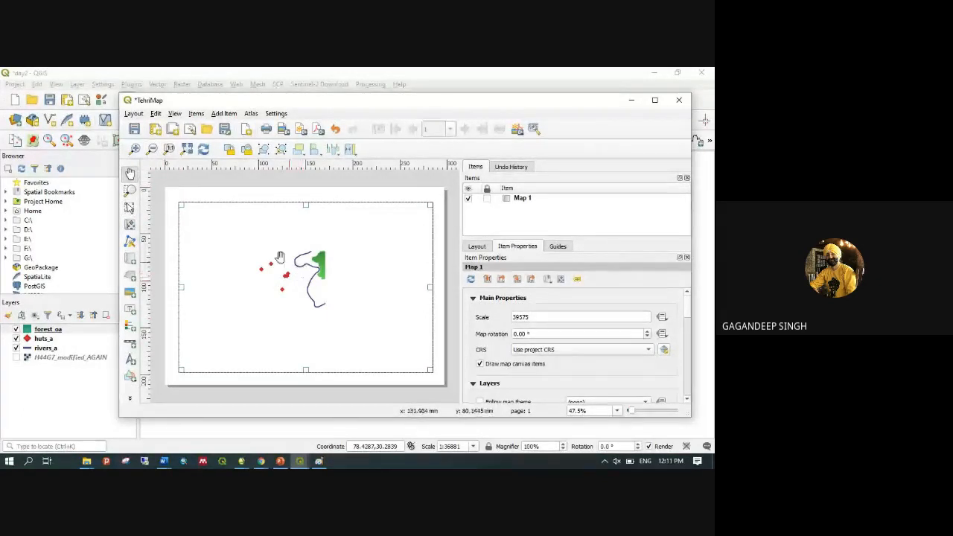
click(134, 149)
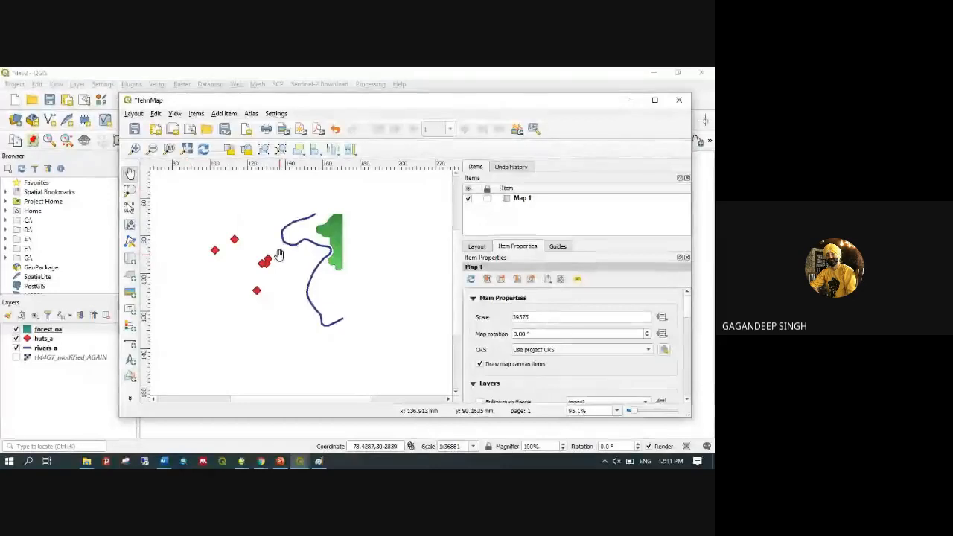
scroll(280, 256, down, 2)
scroll(280, 256, up, 2)
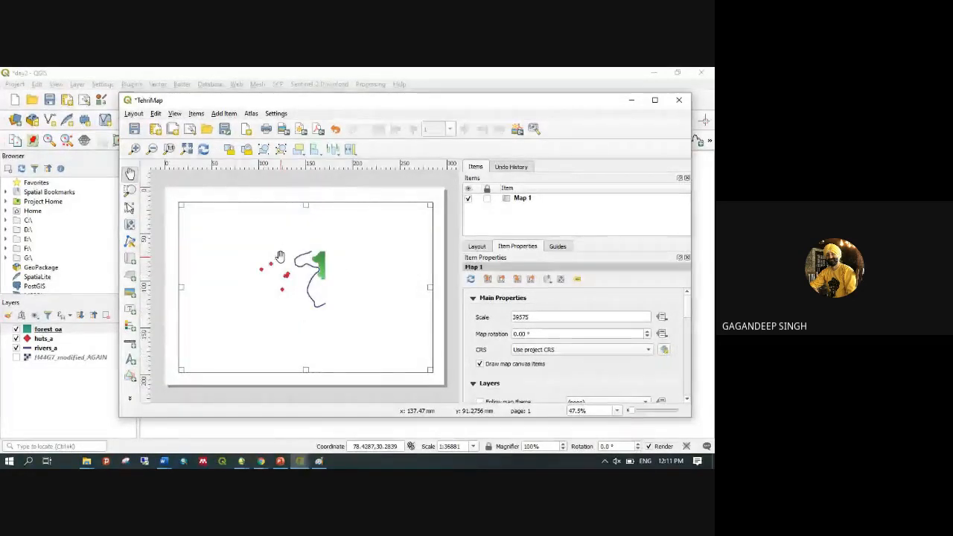
click(129, 226)
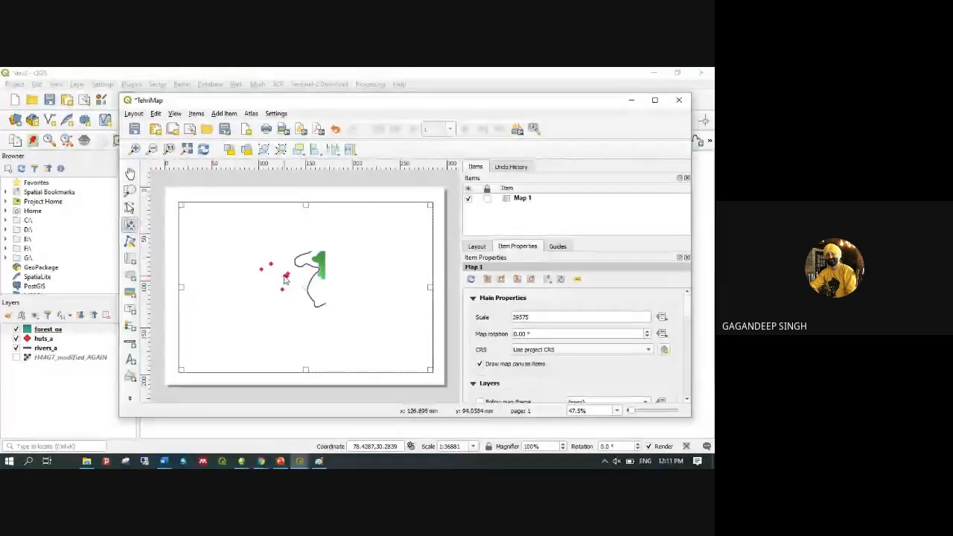
mouse_move(287, 277)
mouse_down()
mouse_move(298, 294)
mouse_move(304, 278)
mouse_move(265, 277)
mouse_move(273, 282)
mouse_up()
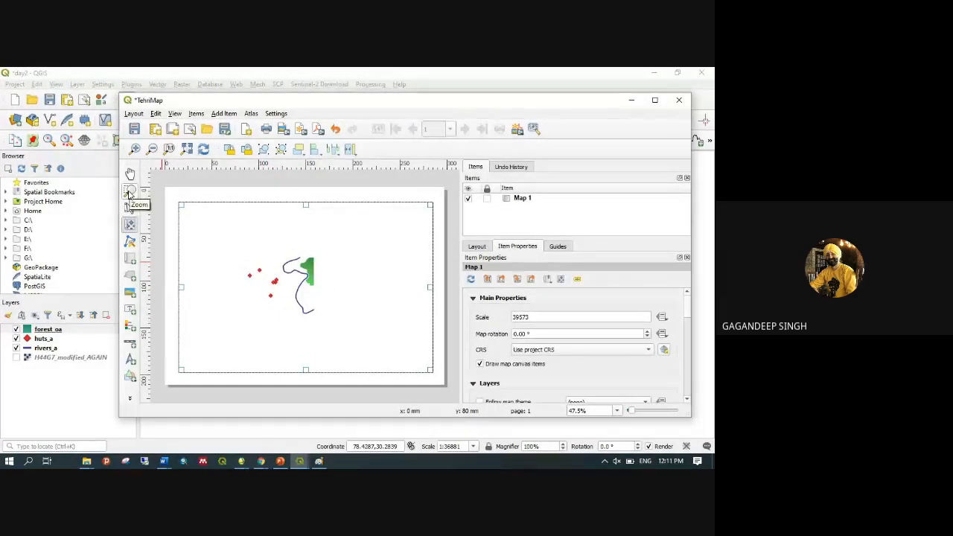
Enlarge the map content to a scale of 22085 and shift it right and slightly up within the frame
click(129, 192)
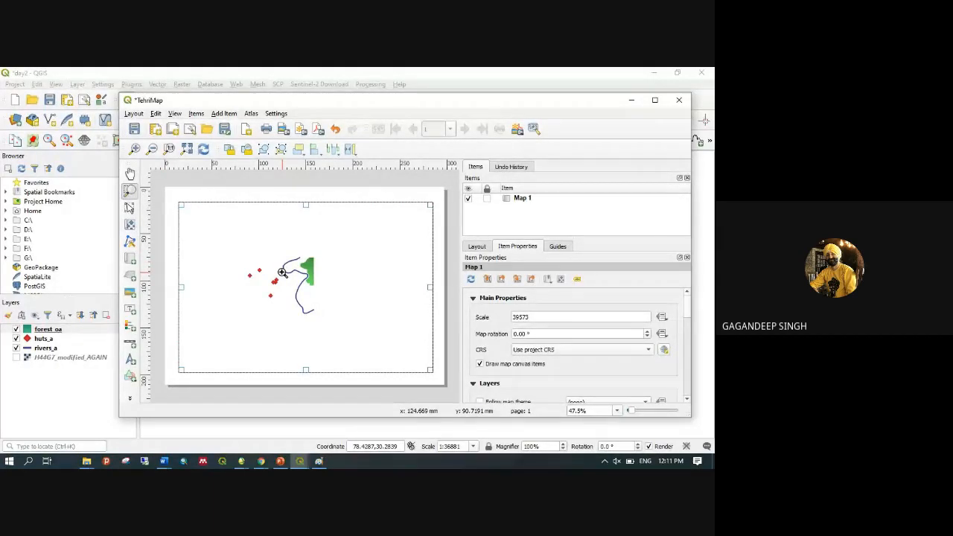
click(282, 272)
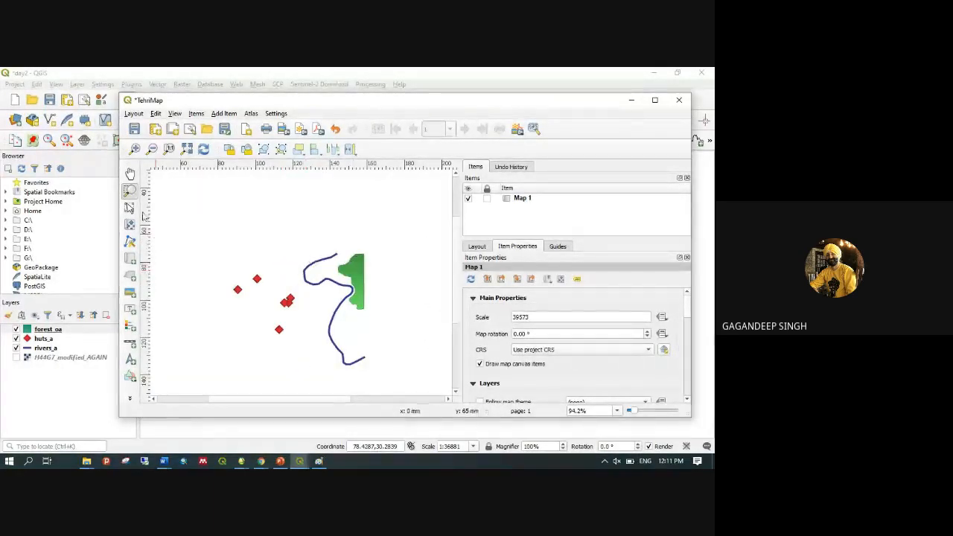
click(153, 149)
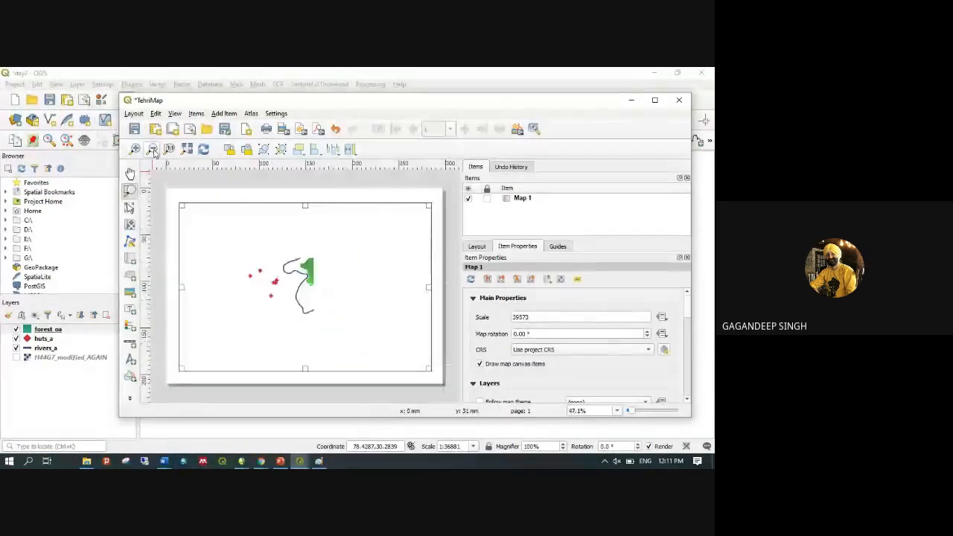
click(130, 225)
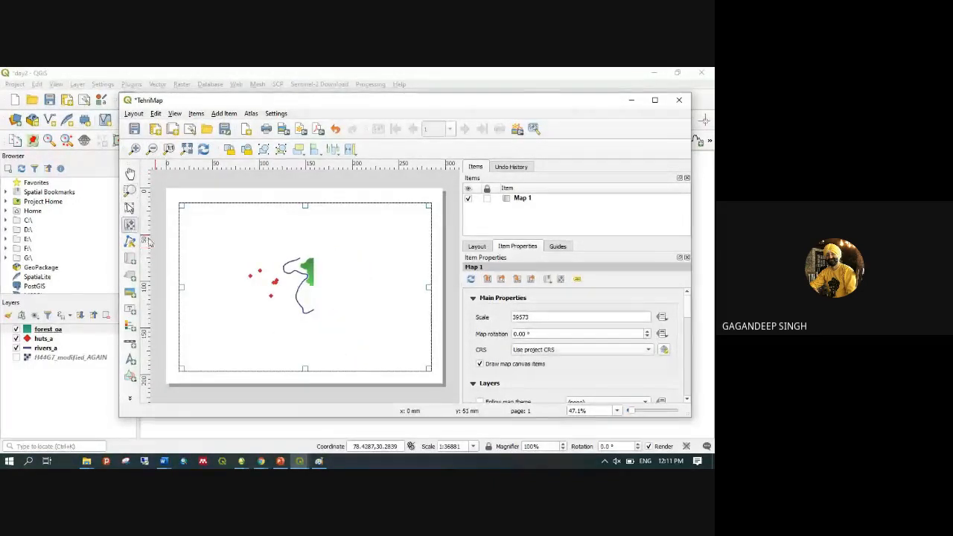
drag(292, 286, 297, 291)
scroll(296, 288, up, 1)
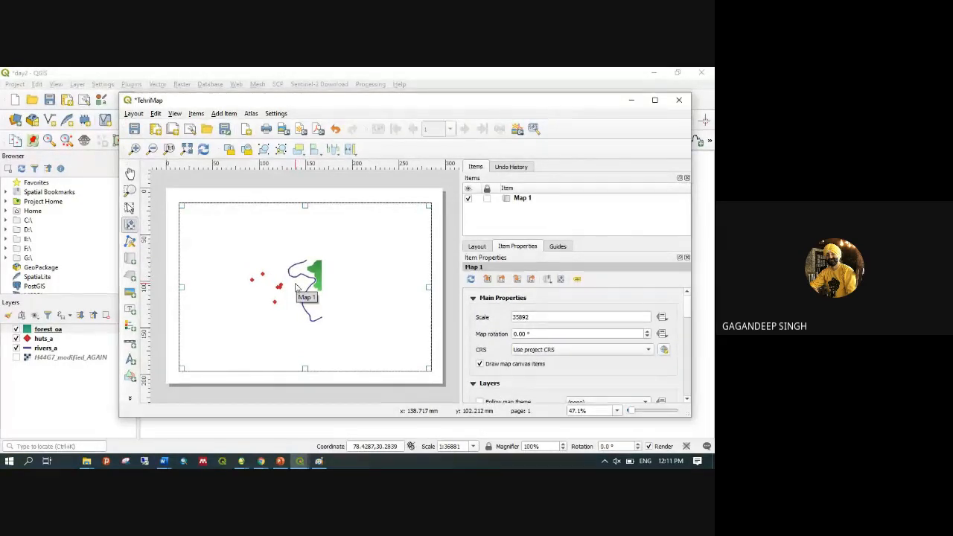
scroll(295, 287, up, 1)
scroll(295, 288, up, 4)
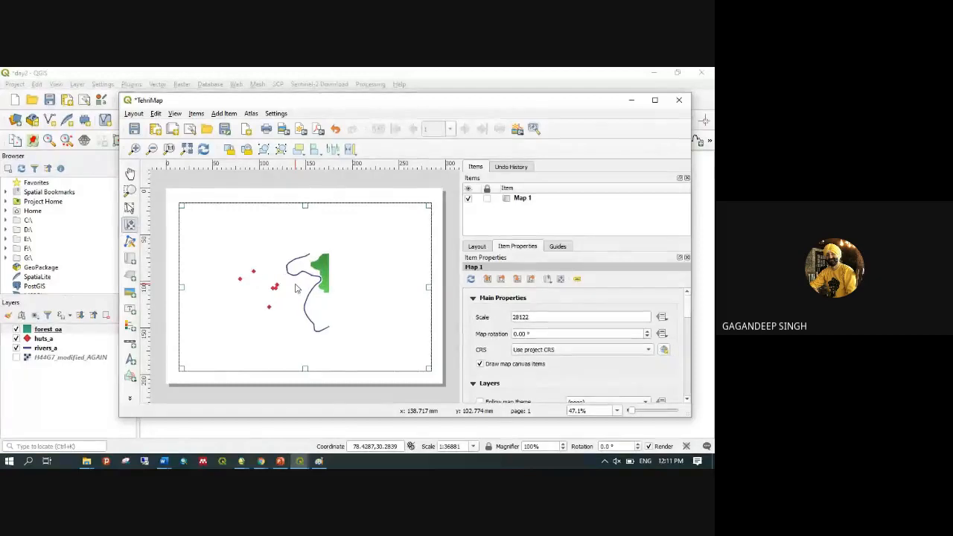
scroll(295, 289, up, 1)
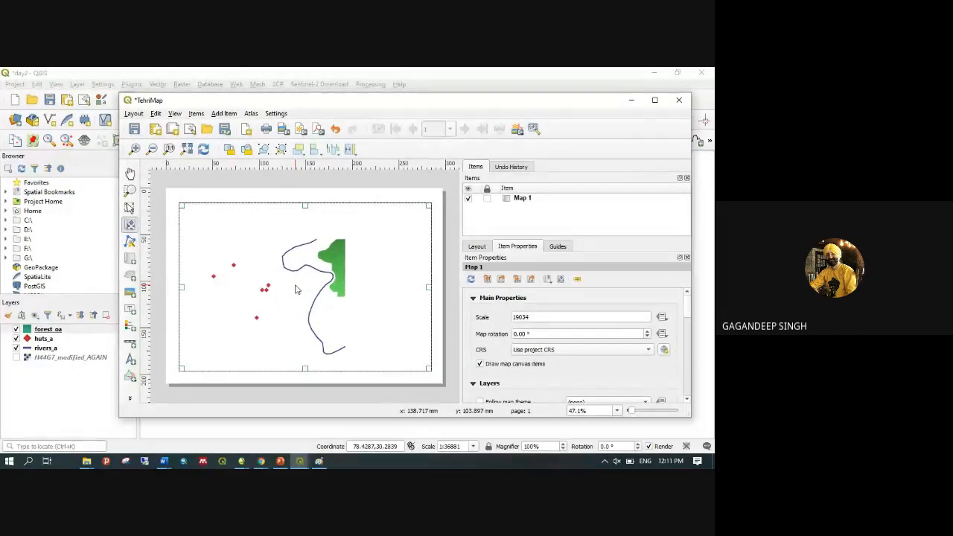
scroll(295, 290, up, 1)
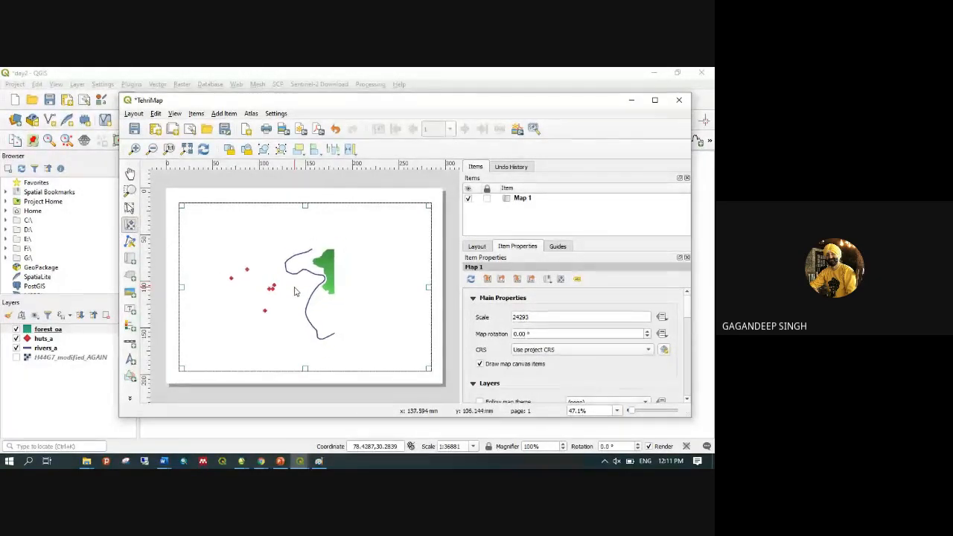
scroll(295, 292, down, 2)
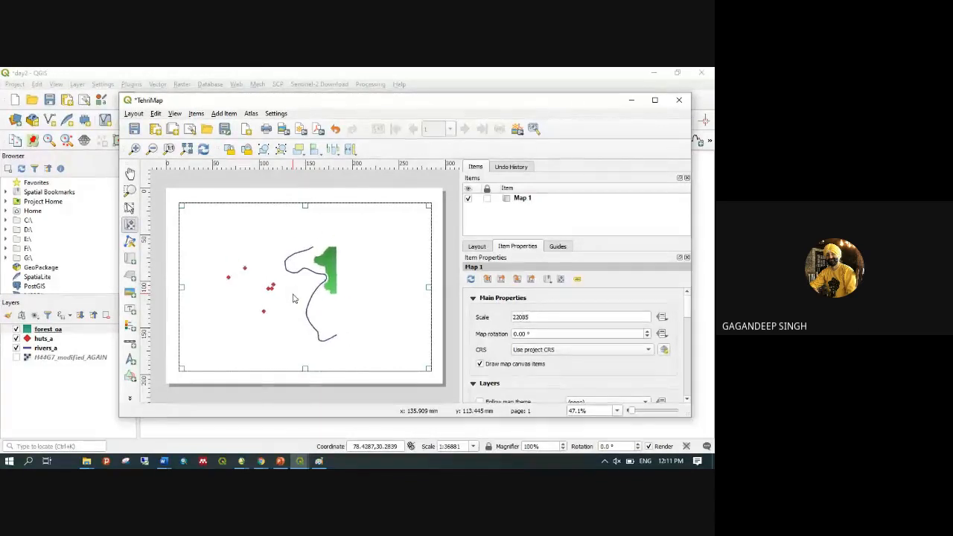
scroll(292, 299, up, 2)
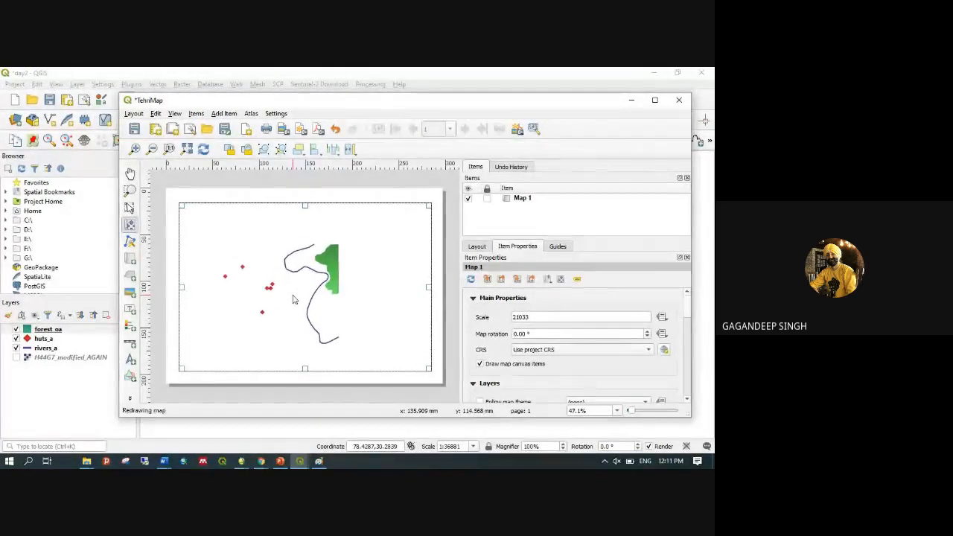
scroll(293, 299, down, 1)
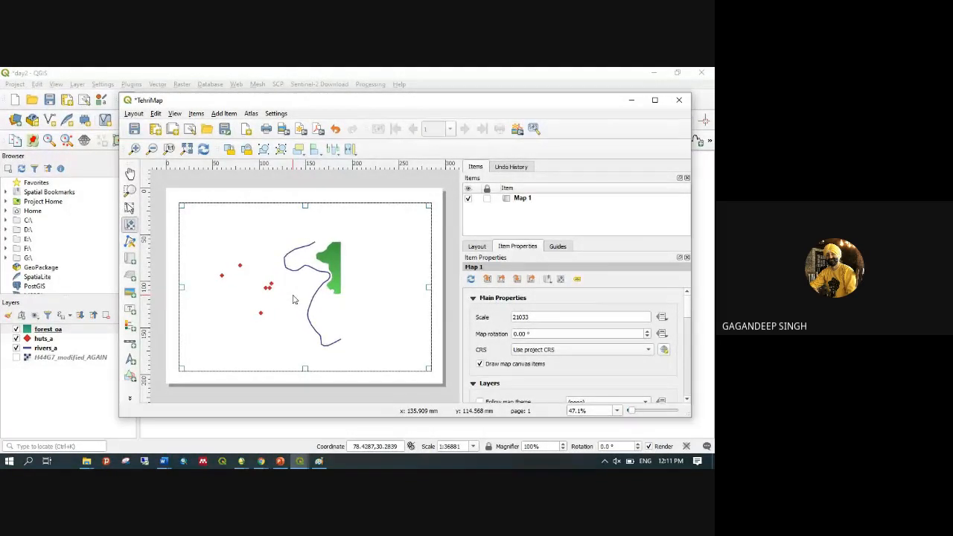
scroll(292, 299, down, 1)
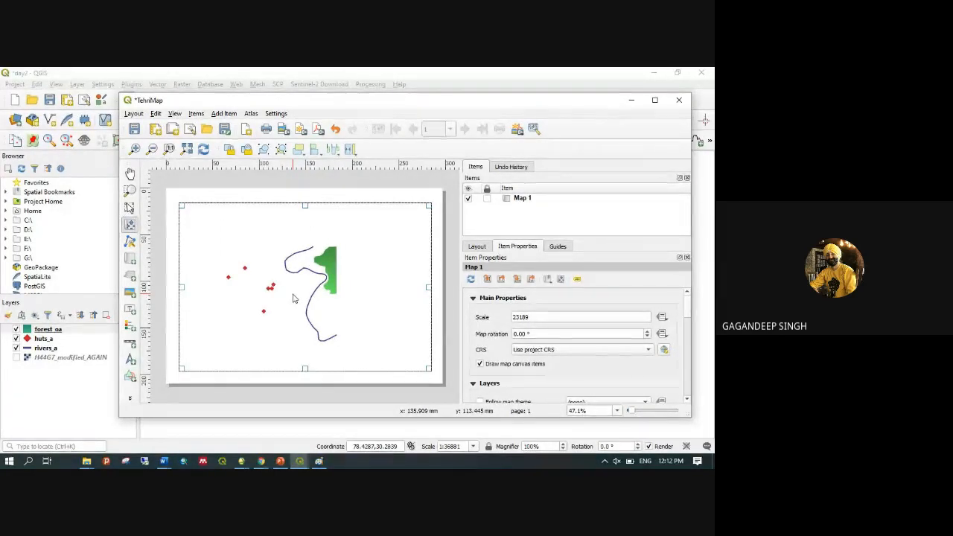
scroll(292, 300, up, 1)
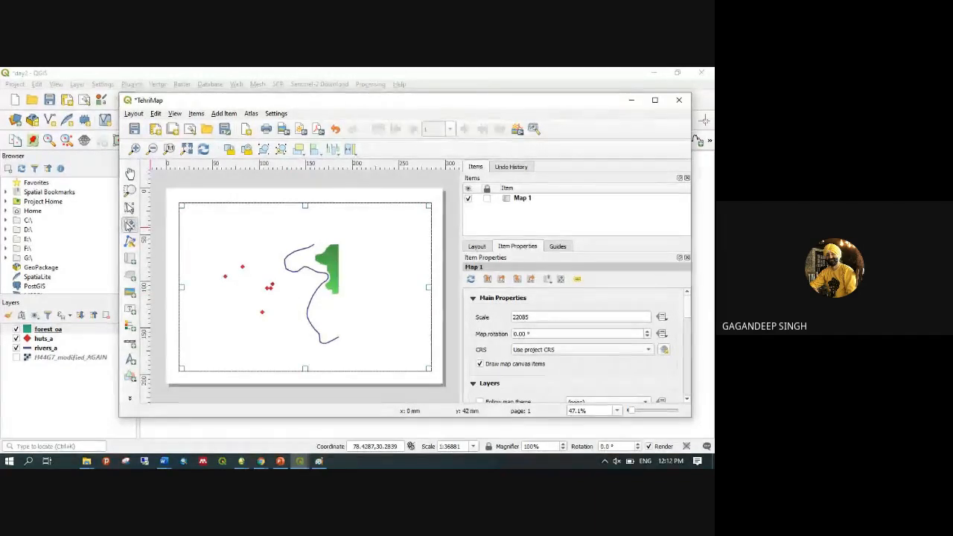
click(129, 224)
drag(289, 289, 308, 282)
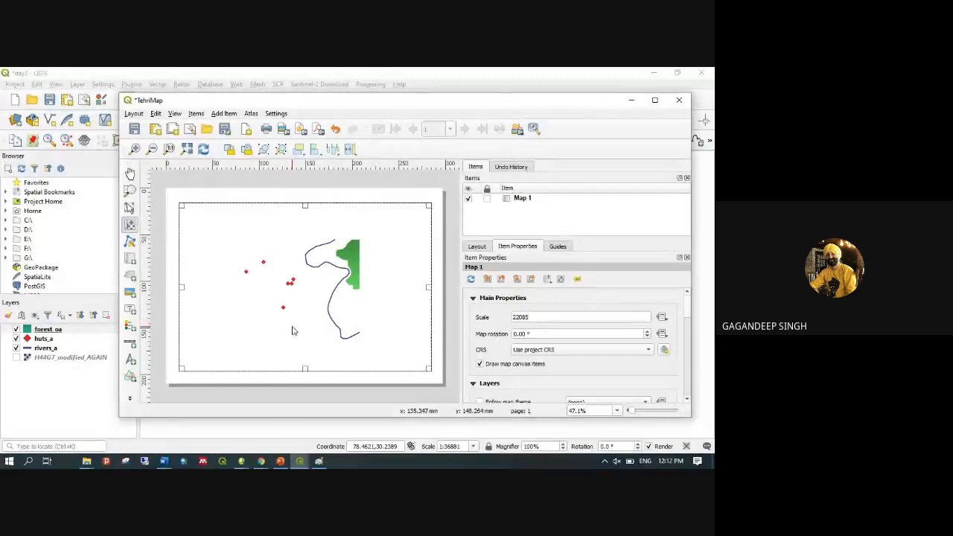
Make the H44G7_modified_AGAIN raster layer visible in the project and refresh the TehriMap layout to include it
click(17, 358)
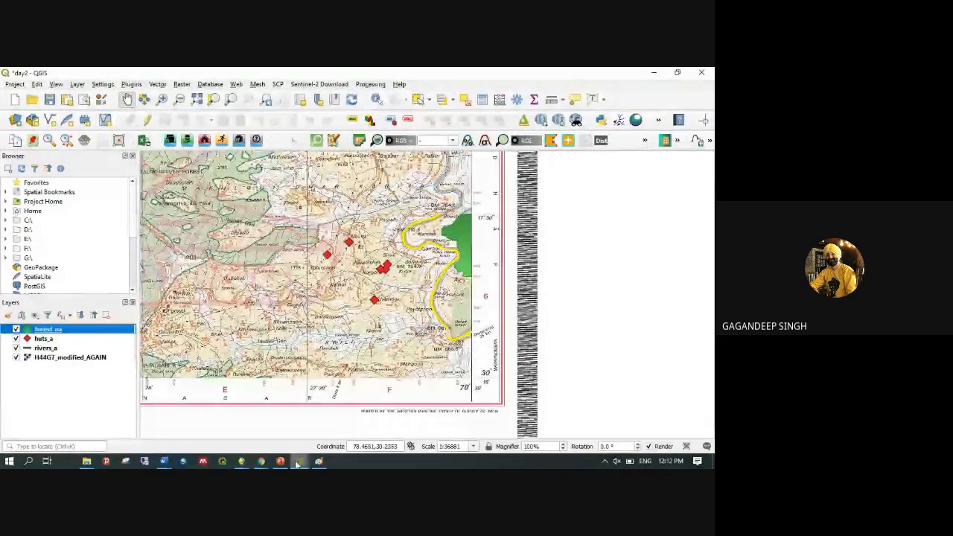
click(351, 422)
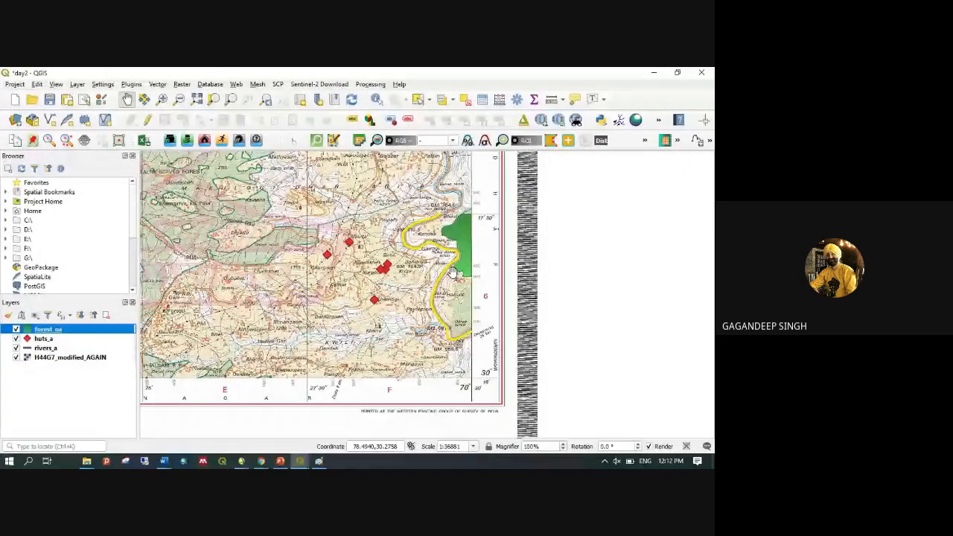
click(299, 461)
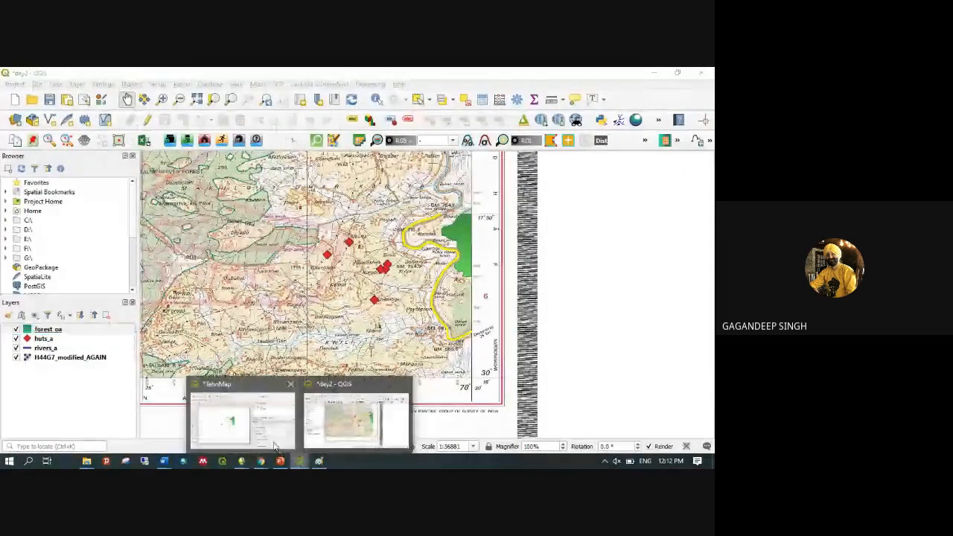
click(273, 444)
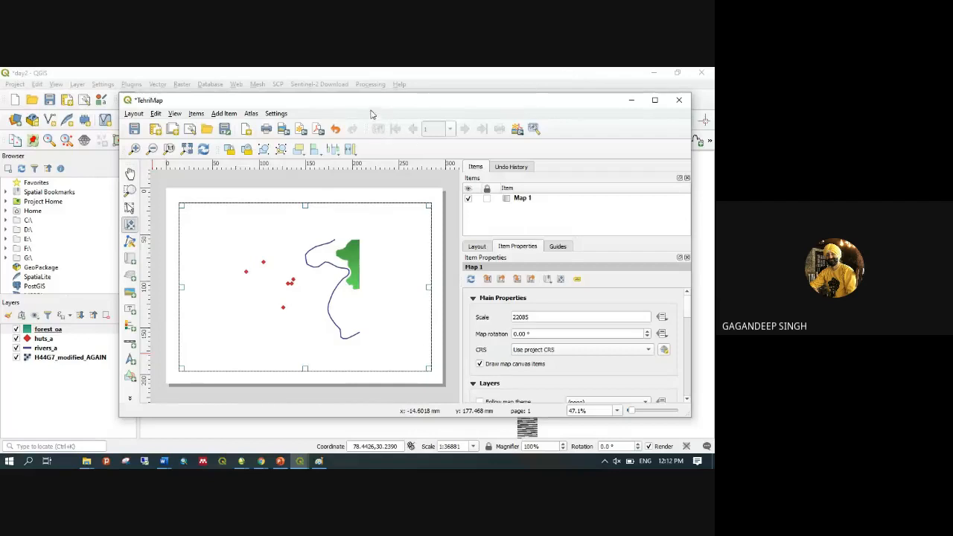
drag(373, 103, 408, 111)
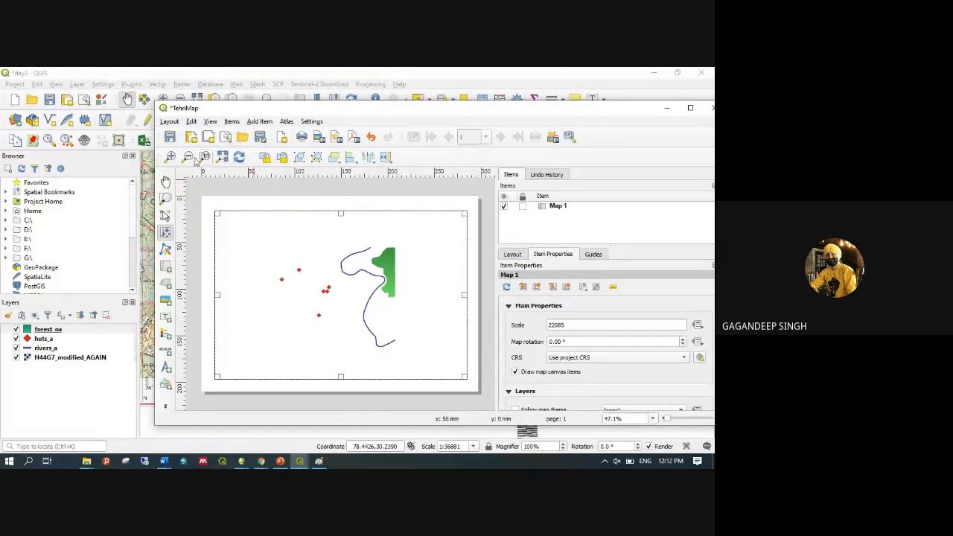
click(239, 157)
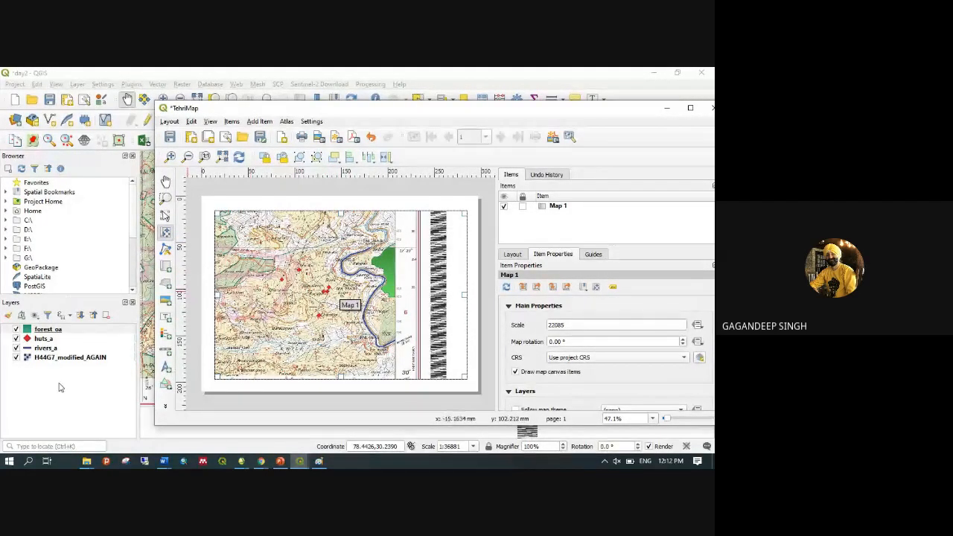
Hide the H44G7_modified_AGAIN raster layer and refresh the TehriMap layout to show only the digitized features
click(16, 357)
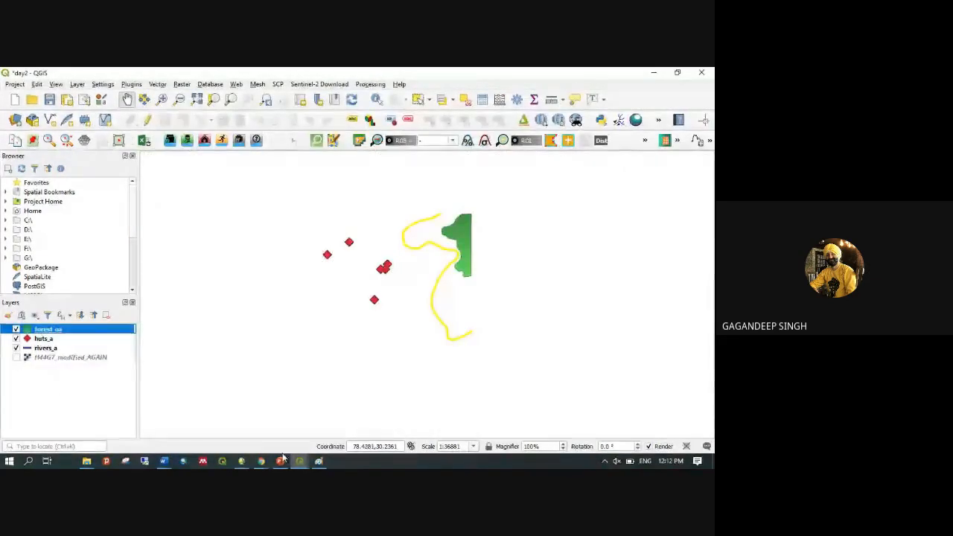
mouse_move(299, 461)
click(251, 430)
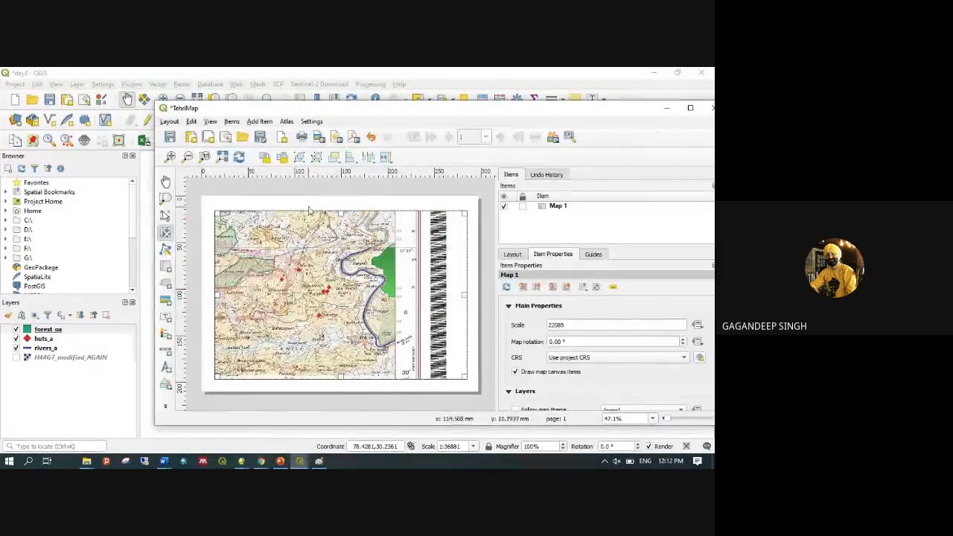
click(239, 157)
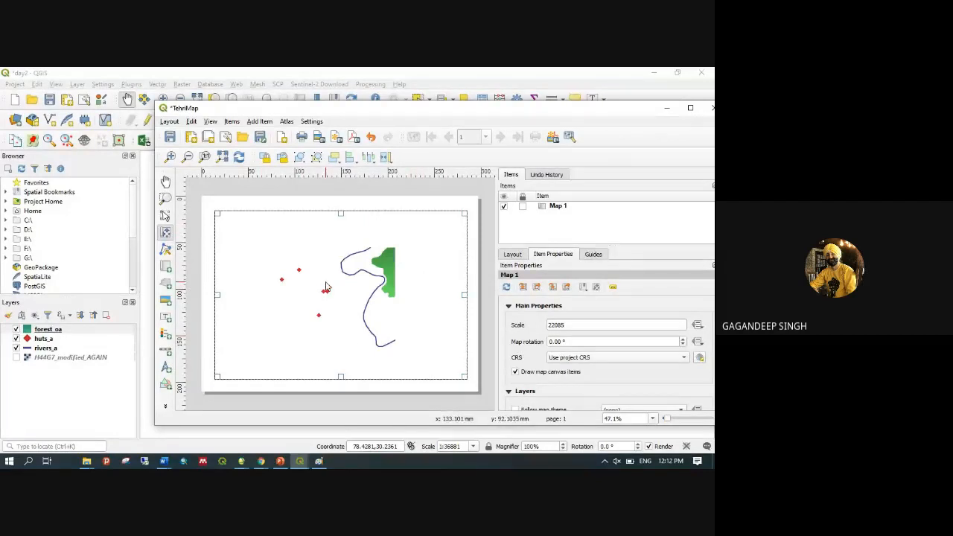
Minimize the TehriMap layout window and open the QuickMapServices list of basemap providers in the main project
click(666, 109)
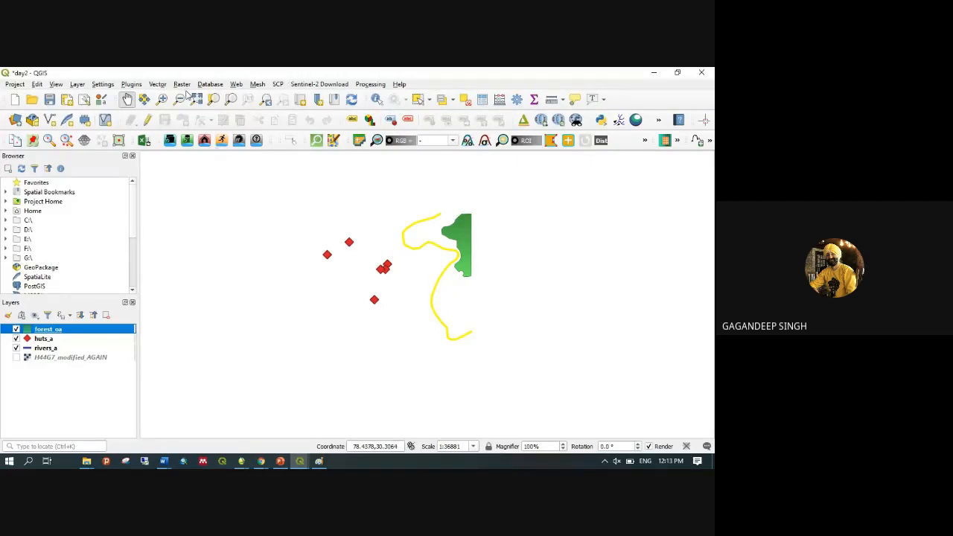
click(237, 84)
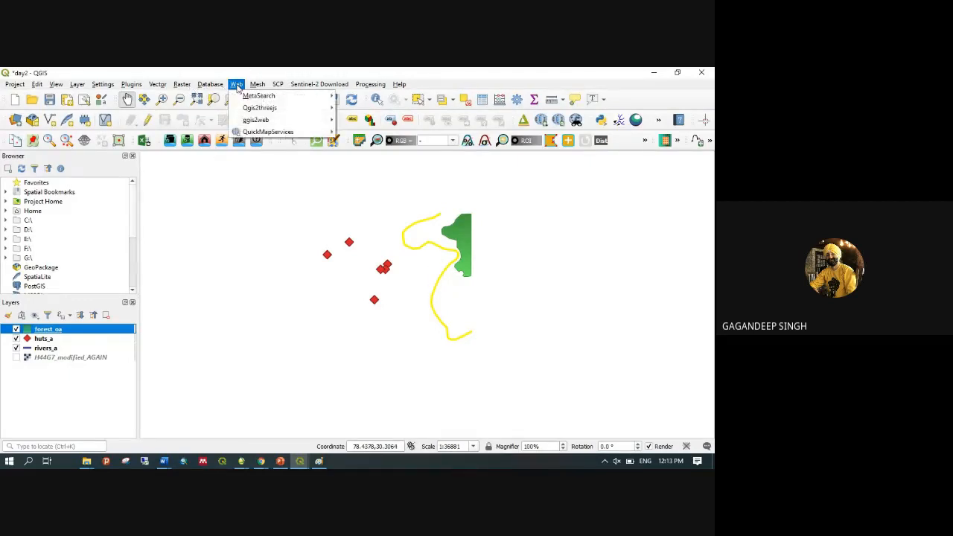
mouse_move(291, 118)
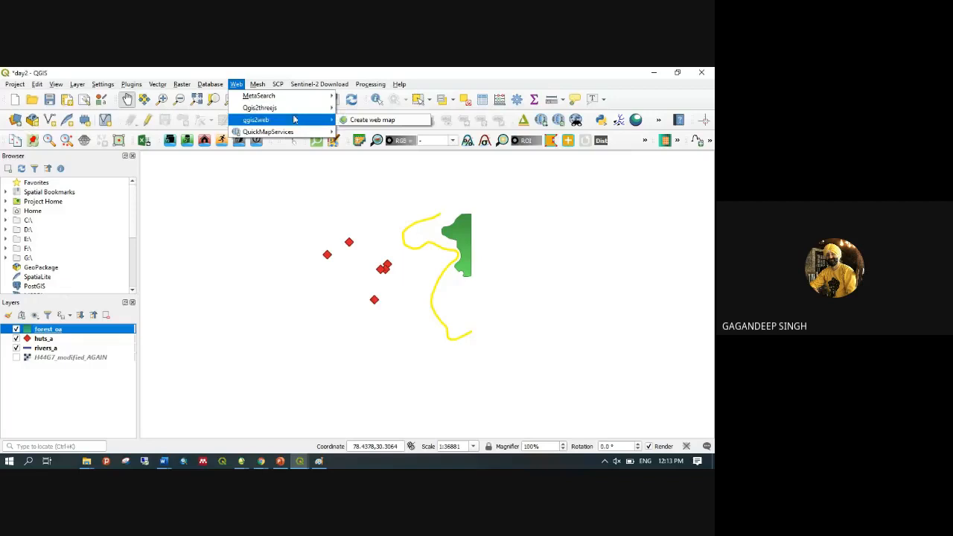
mouse_move(299, 132)
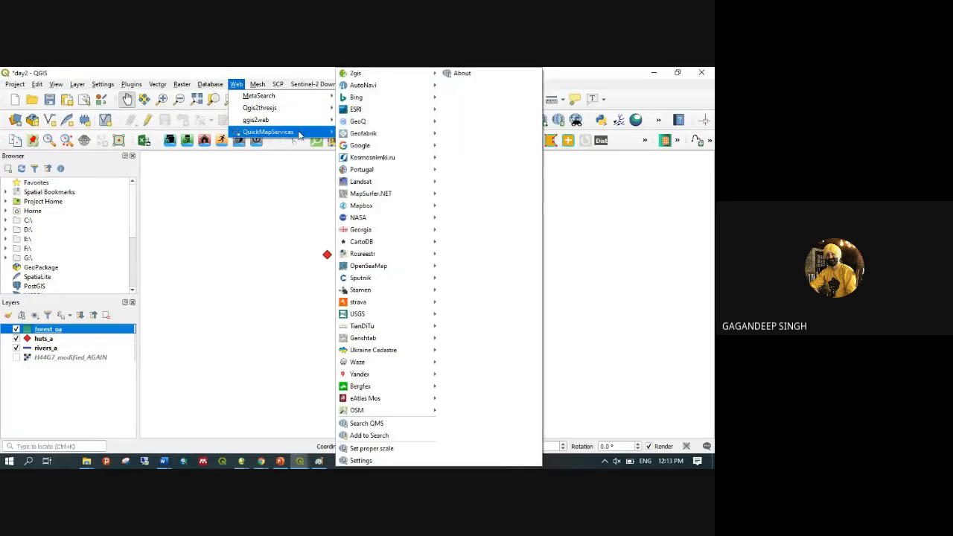
Add the OSM Standard basemap from QuickMapServices to the project
mouse_move(389, 145)
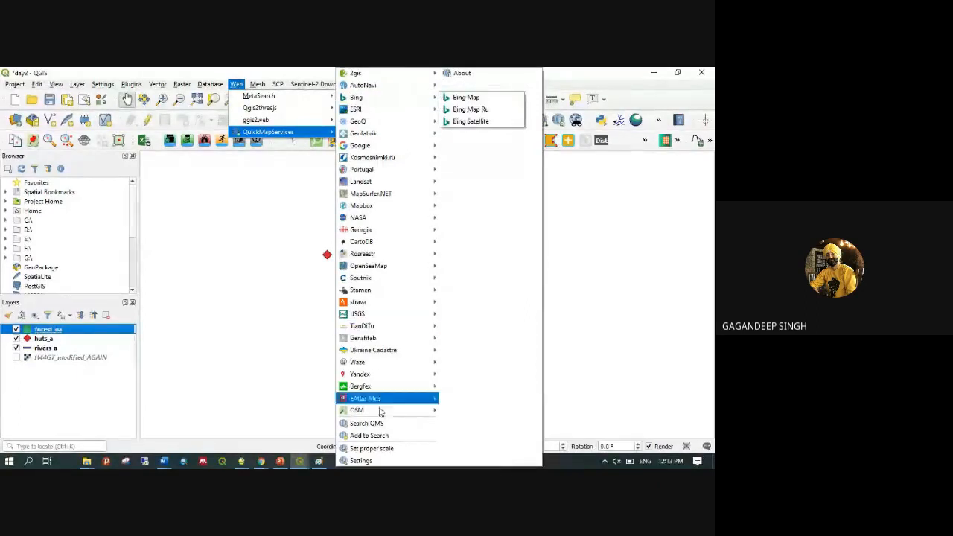
mouse_move(388, 415)
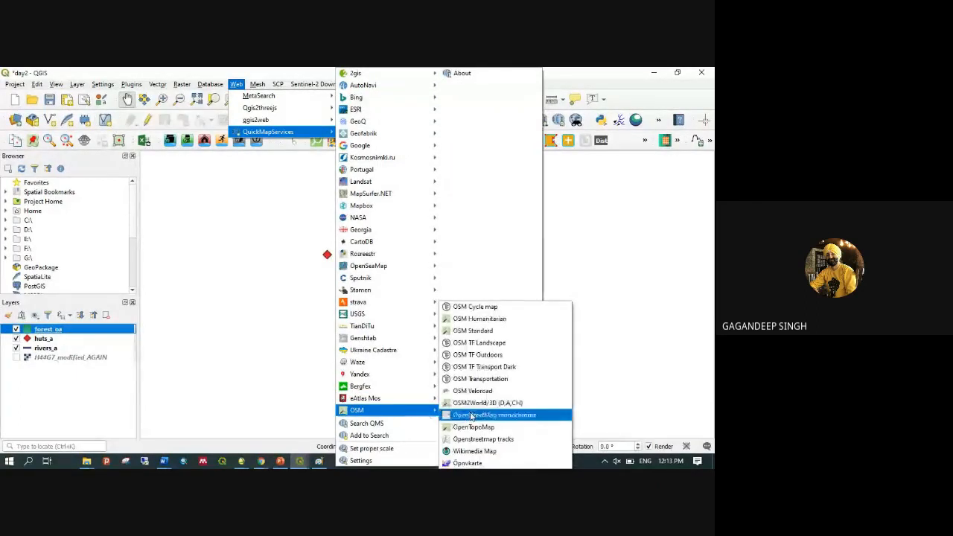
click(484, 331)
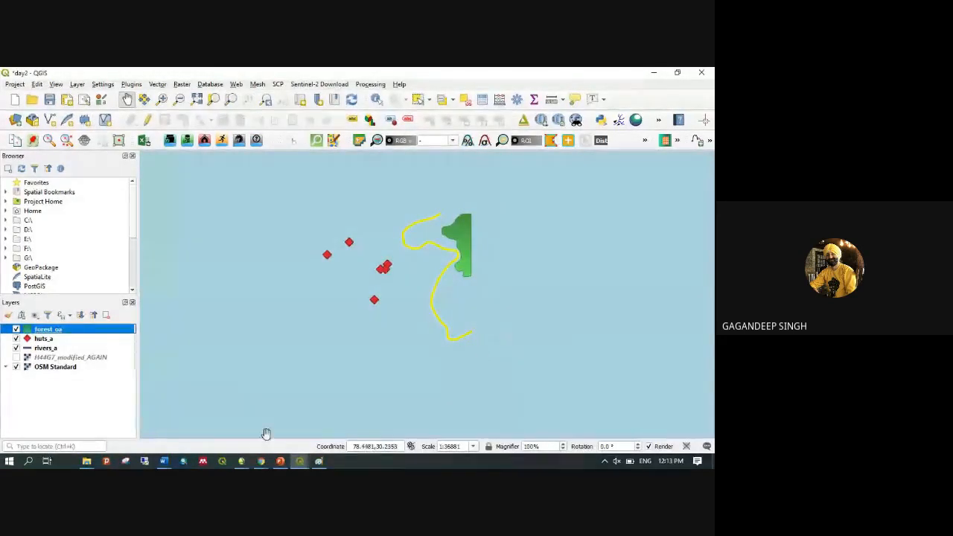
Set the project CRS to WGS 84 (EPSG:4326) with the OSM Standard layer hidden, and turn that layer back on
click(16, 367)
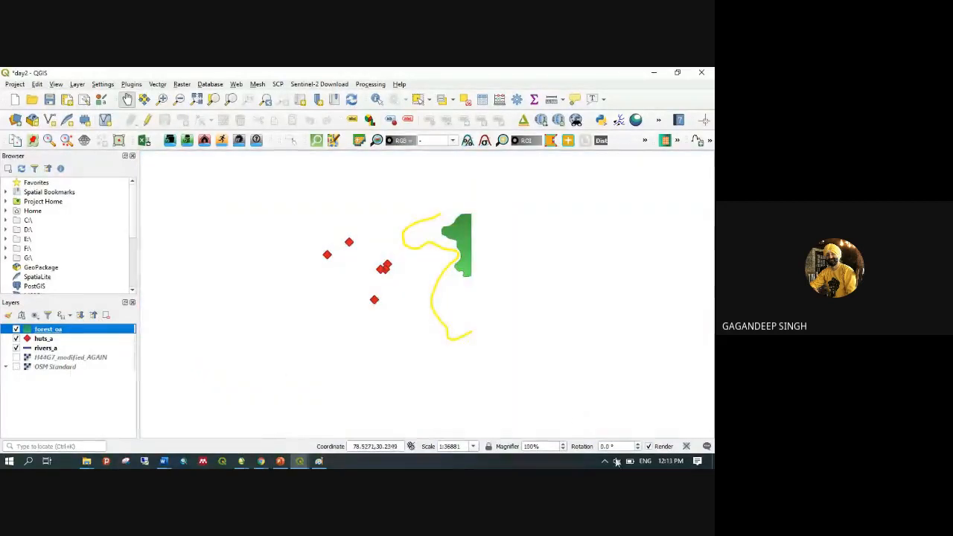
click(686, 446)
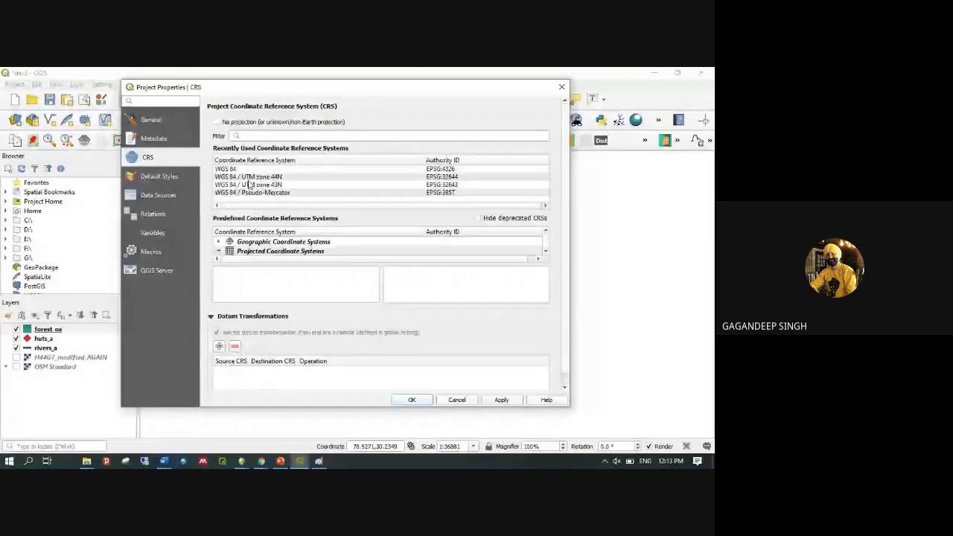
click(504, 401)
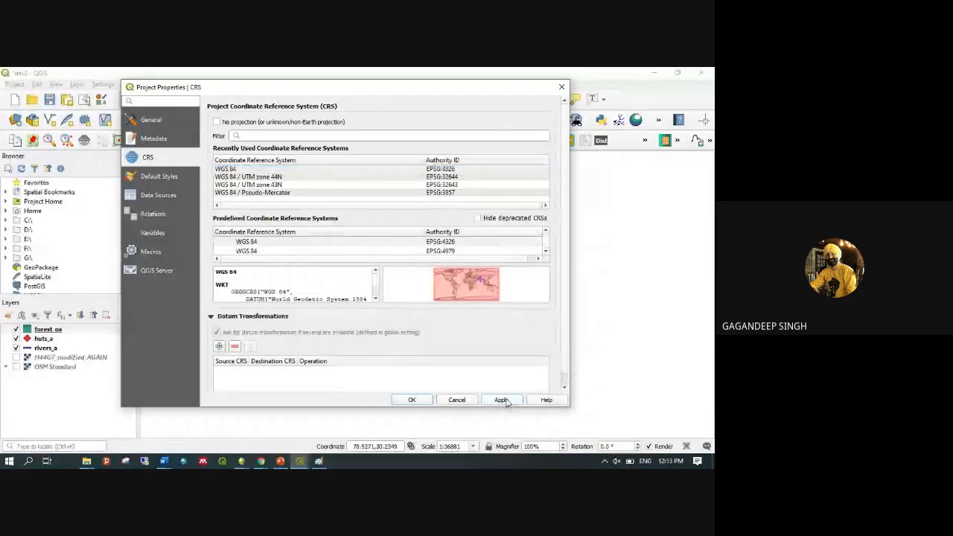
click(413, 401)
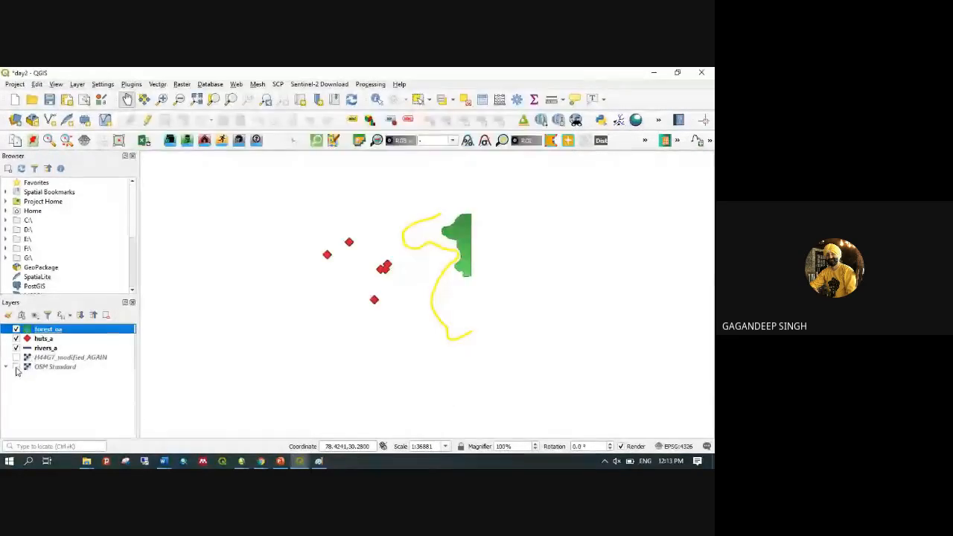
click(15, 367)
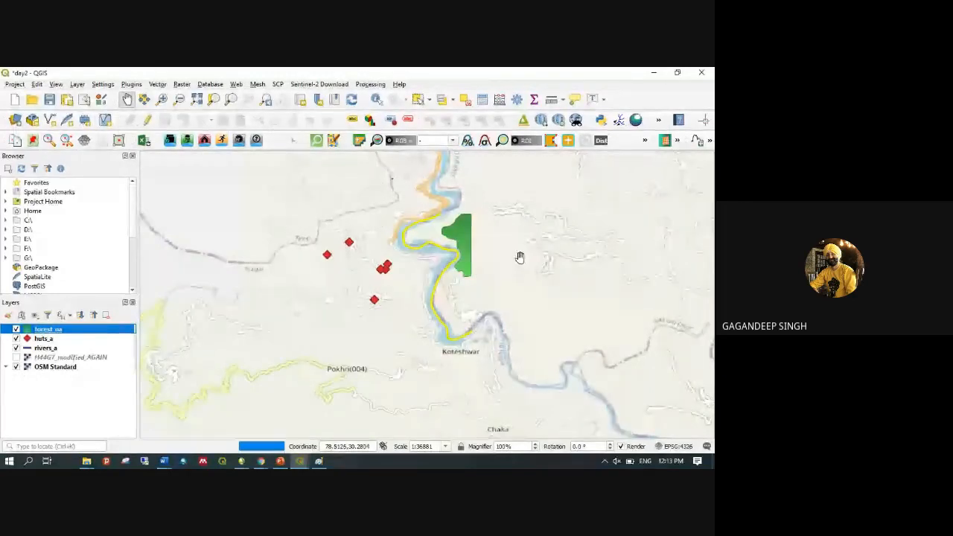
drag(325, 225, 338, 275)
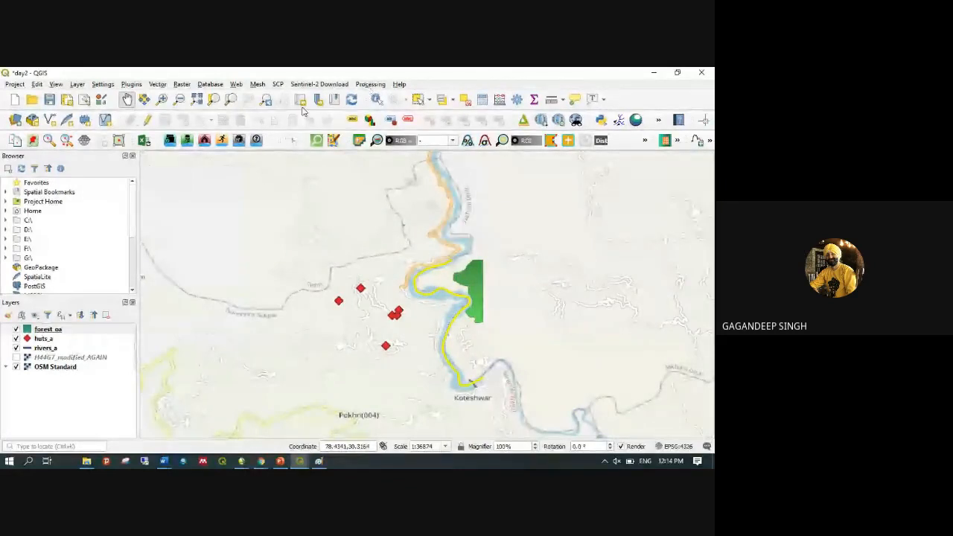
Hide the OSM Standard layer and add the OpenTopoMap basemap from QuickMapServices, checking it around the forest and river
click(16, 367)
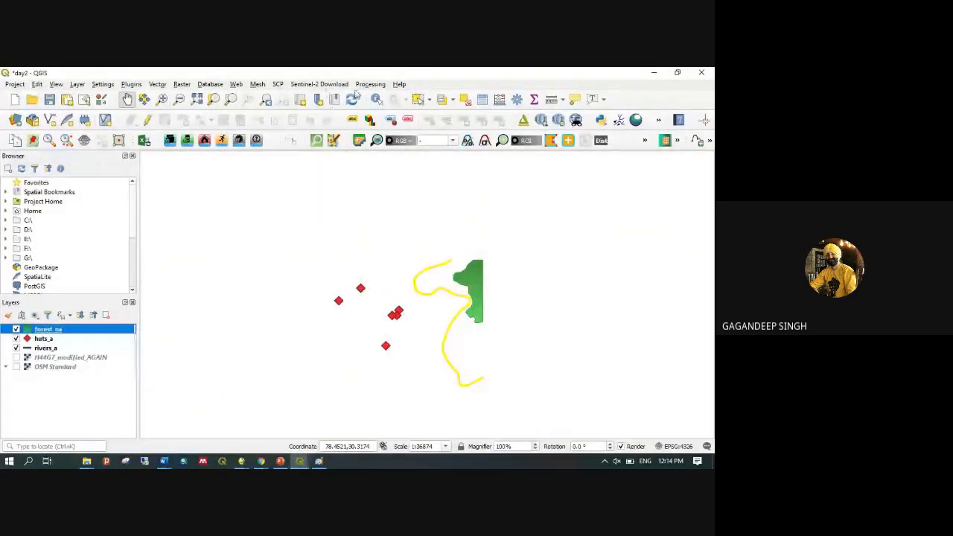
click(237, 85)
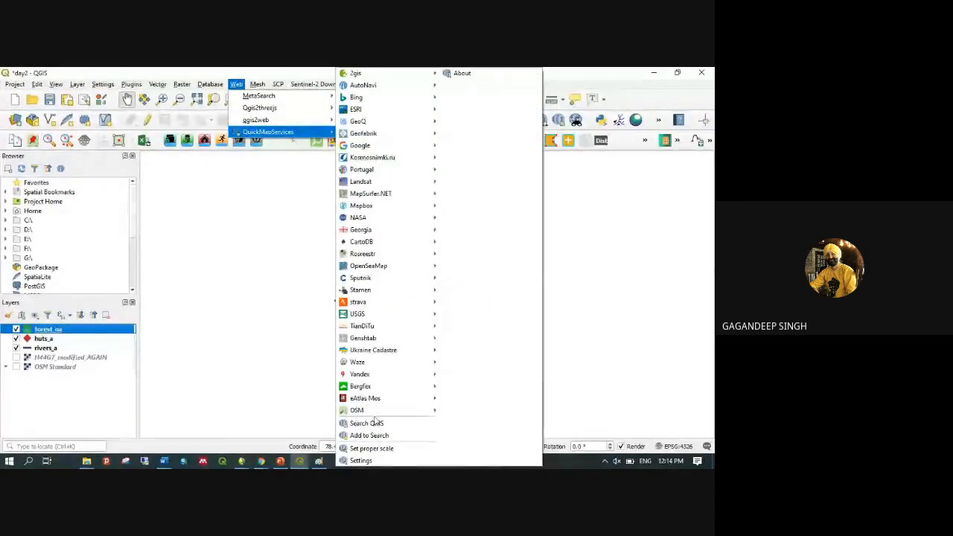
mouse_move(417, 413)
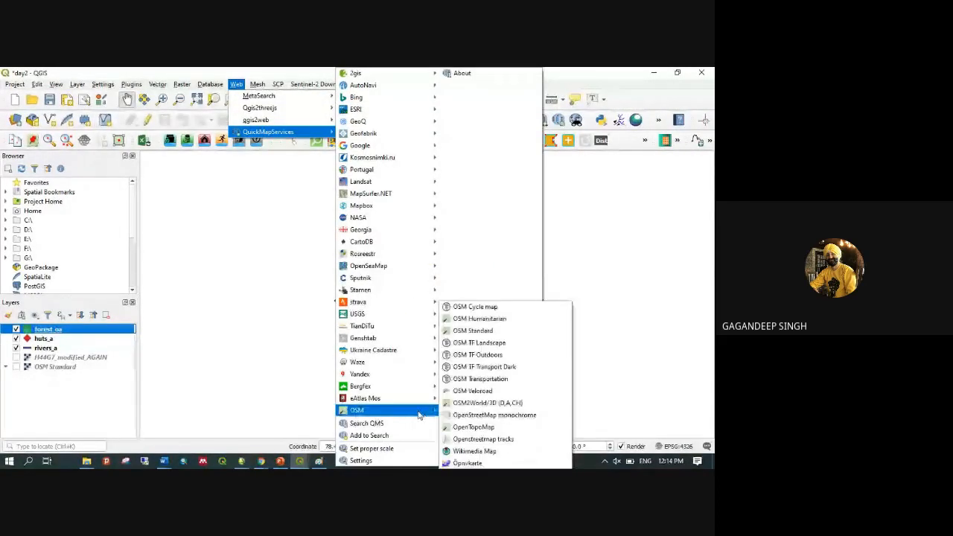
click(491, 430)
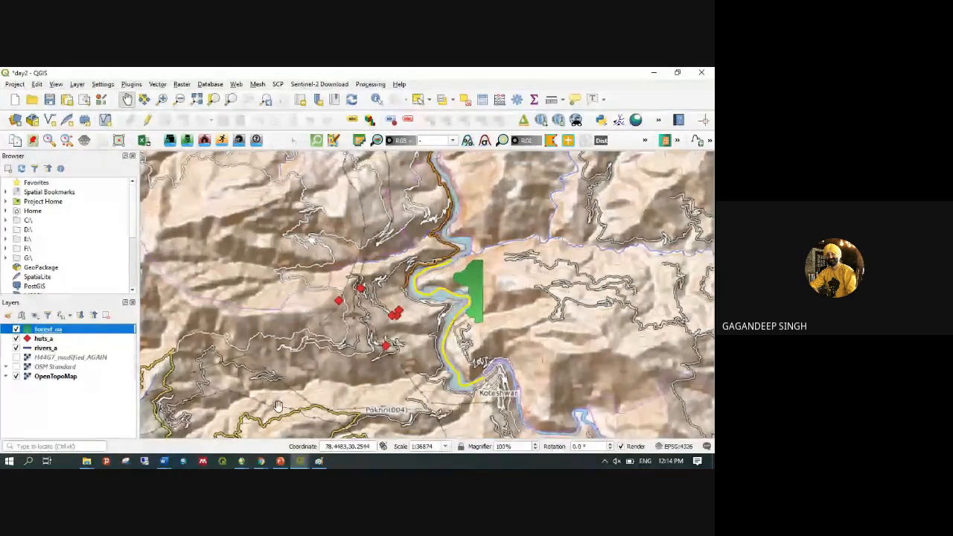
scroll(489, 299, up, 1)
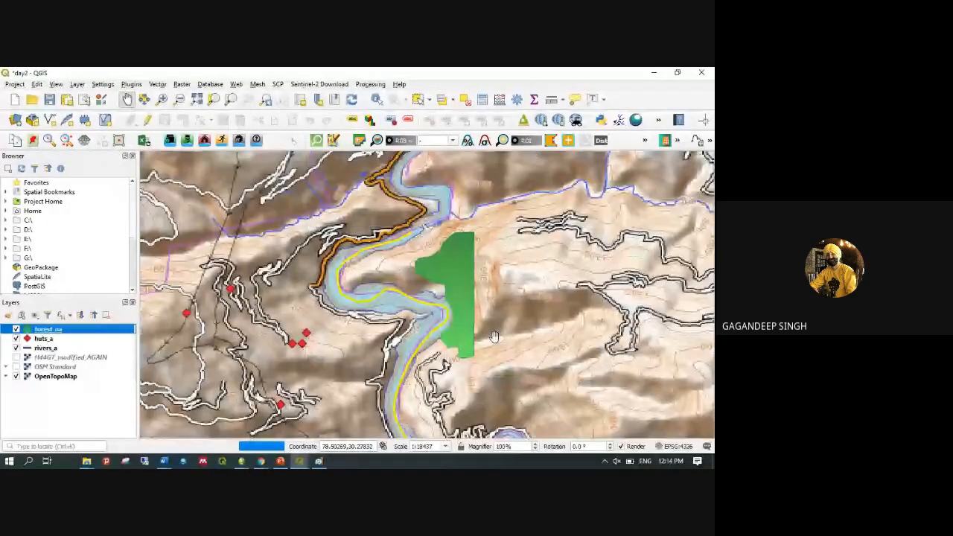
drag(494, 337, 565, 276)
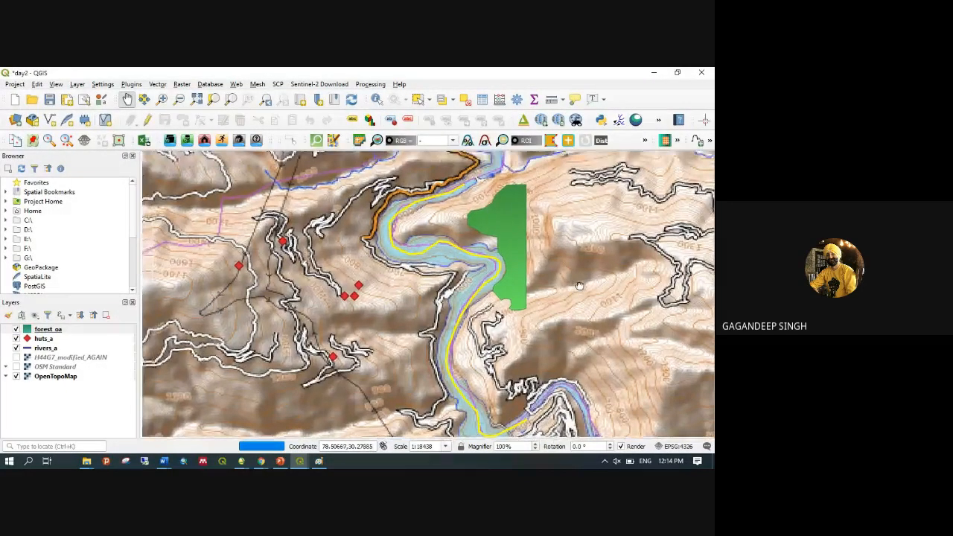
drag(579, 286, 585, 284)
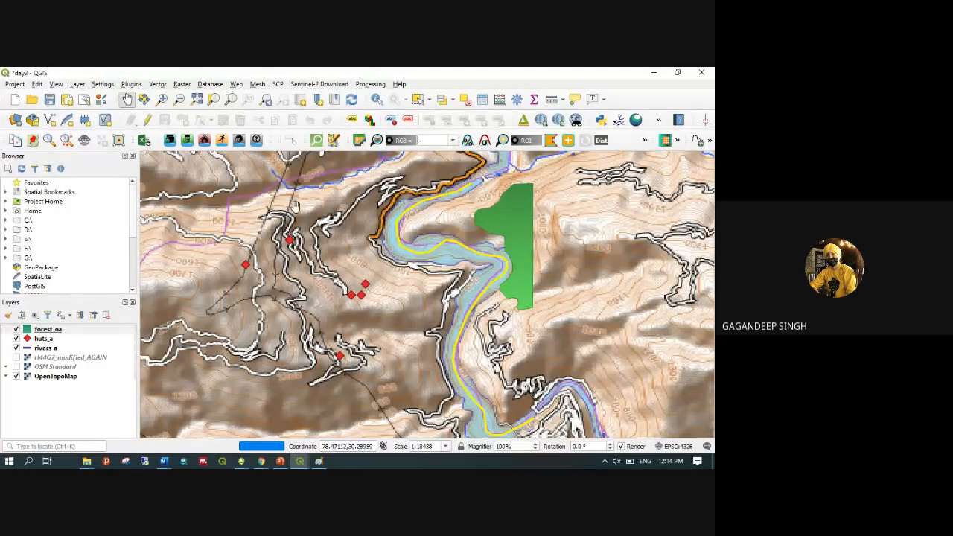
Show OSM Standard instead of OpenTopoMap as the basemap and switch to the TehriMap print layout
click(17, 375)
click(16, 367)
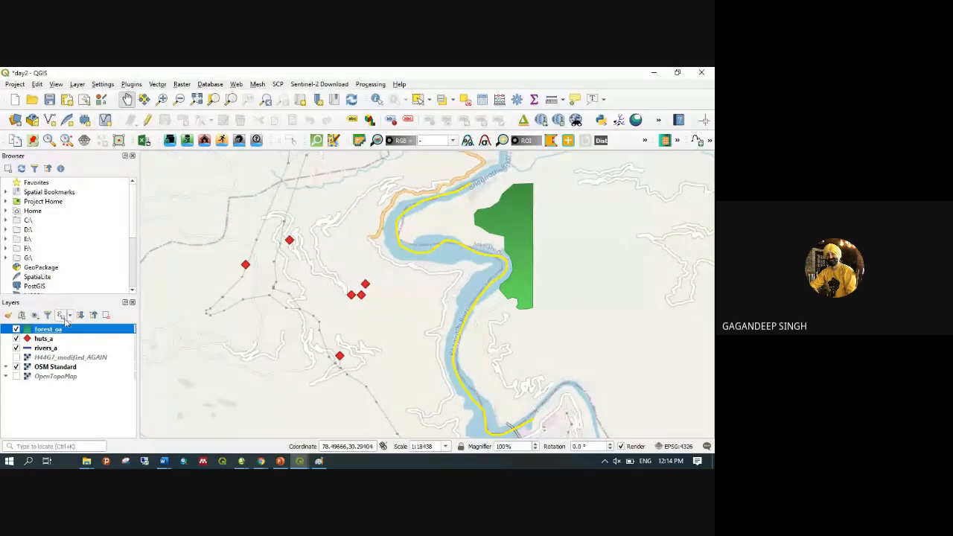
click(300, 462)
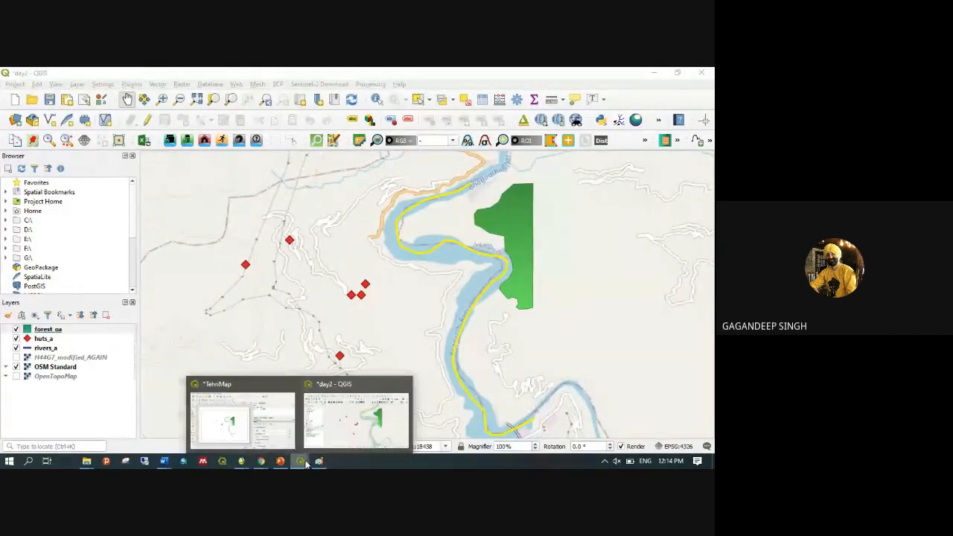
click(253, 430)
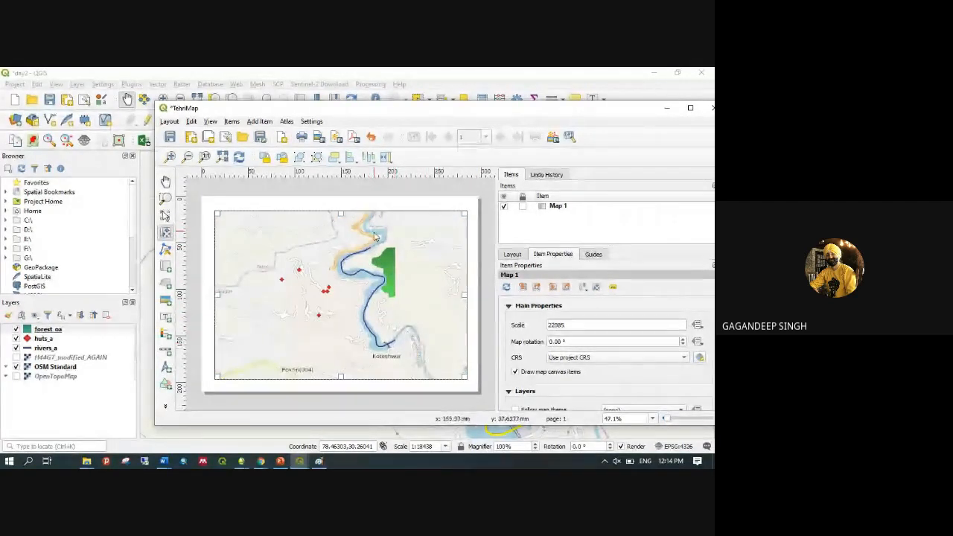
Enlarge the content of Map 1 to a scale of about 1:13559 and shift it within the map frame
click(165, 232)
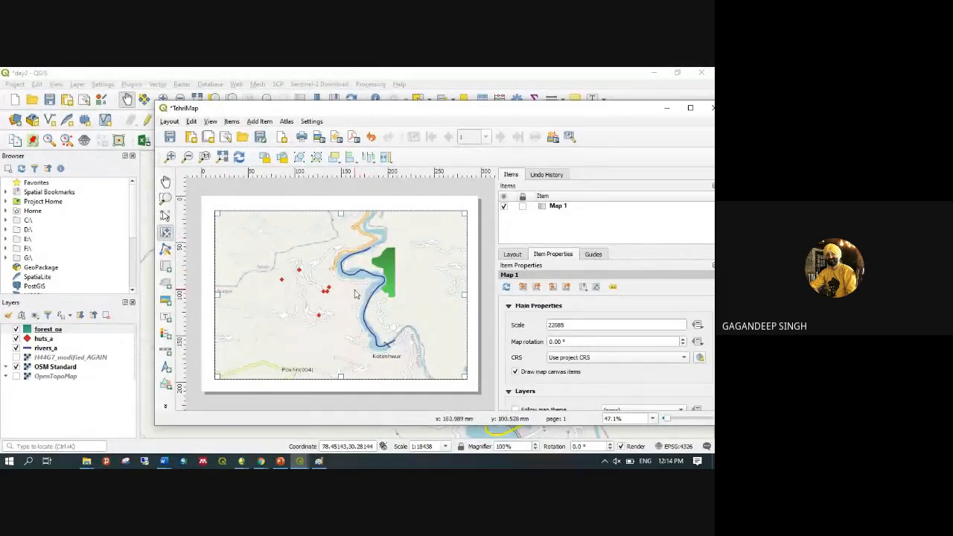
scroll(355, 294, up, 3)
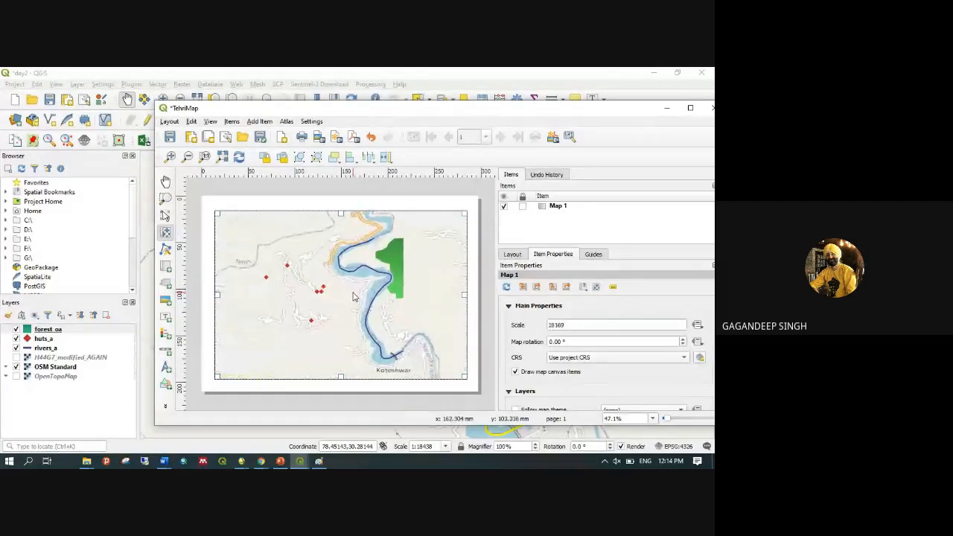
scroll(355, 294, up, 1)
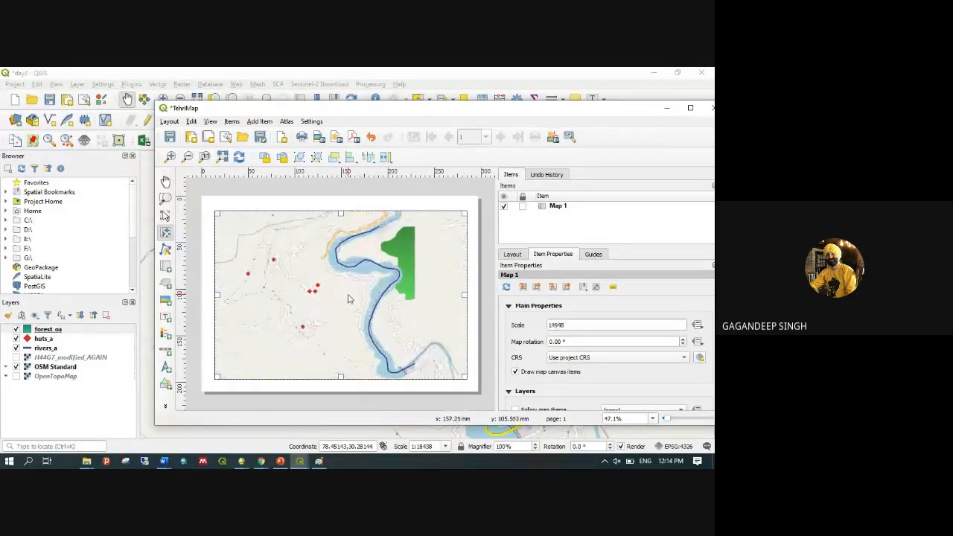
scroll(346, 298, up, 1)
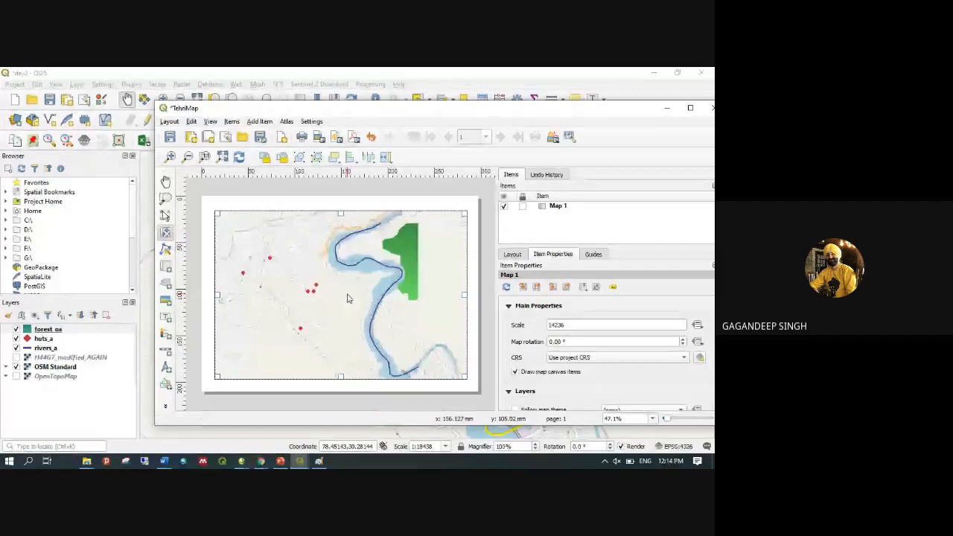
scroll(346, 298, up, 1)
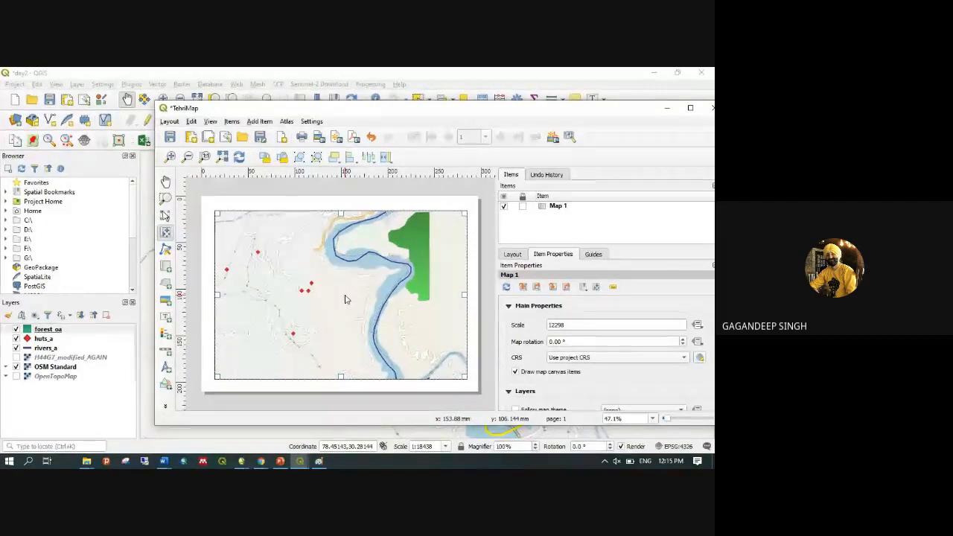
scroll(343, 301, down, 2)
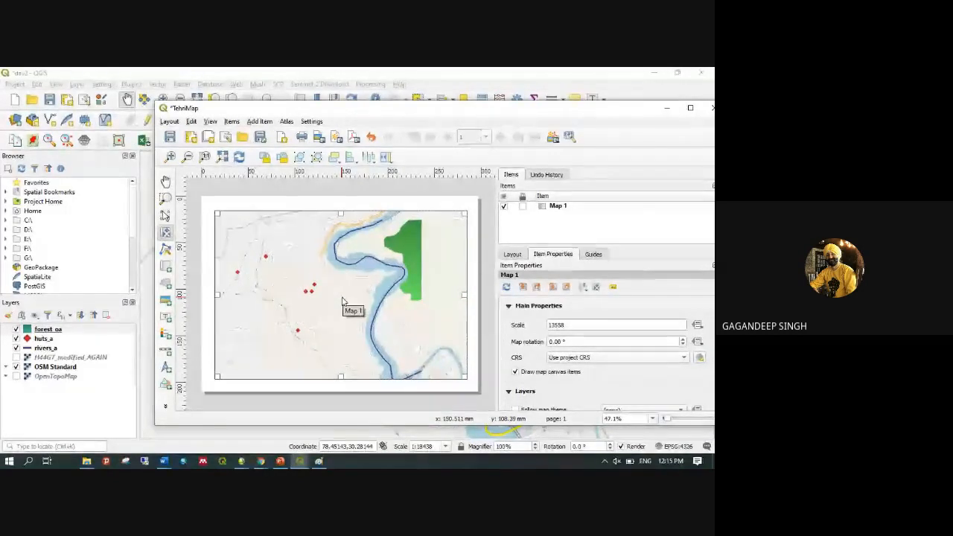
click(166, 232)
drag(336, 300, 336, 293)
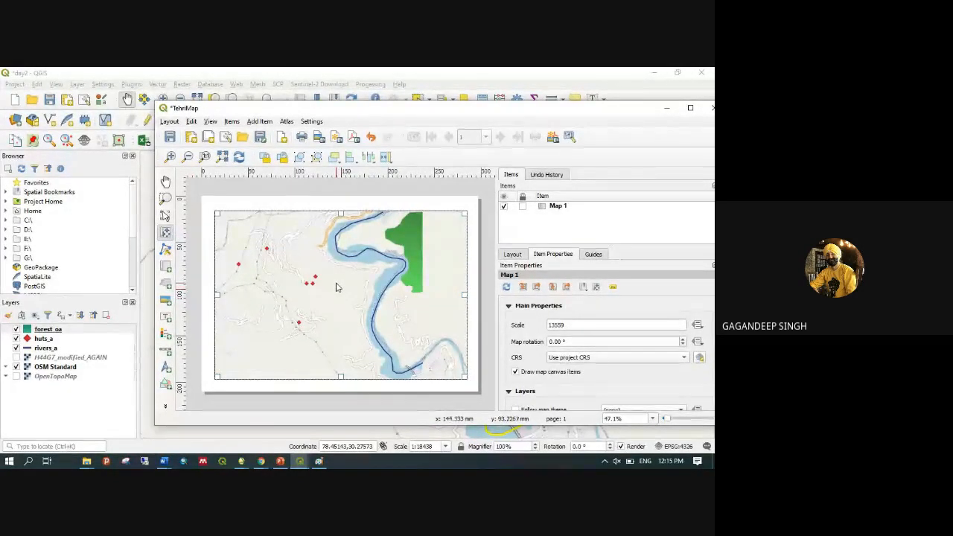
drag(336, 288, 378, 290)
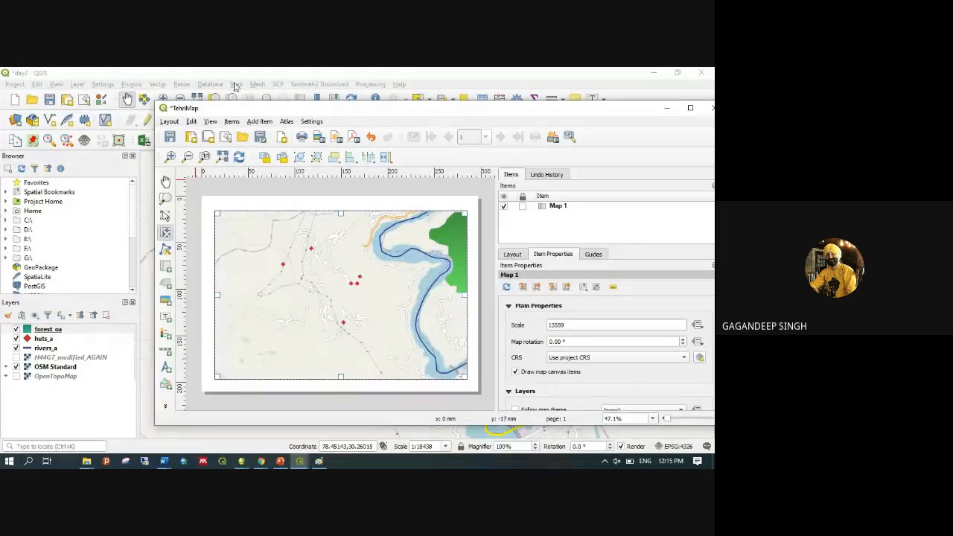
Back in the main map window, turn on single labels for the forest_oa layer using the Name field
click(59, 73)
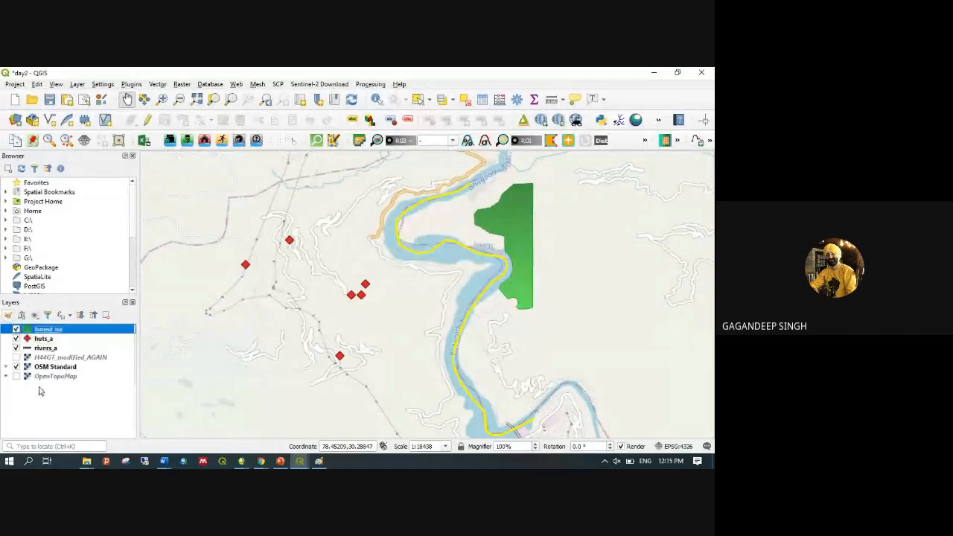
click(9, 315)
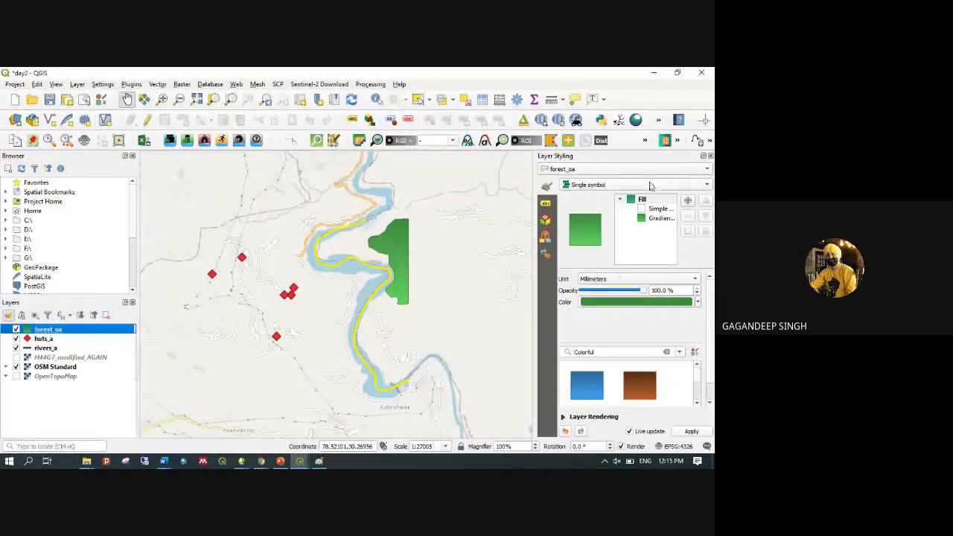
click(547, 204)
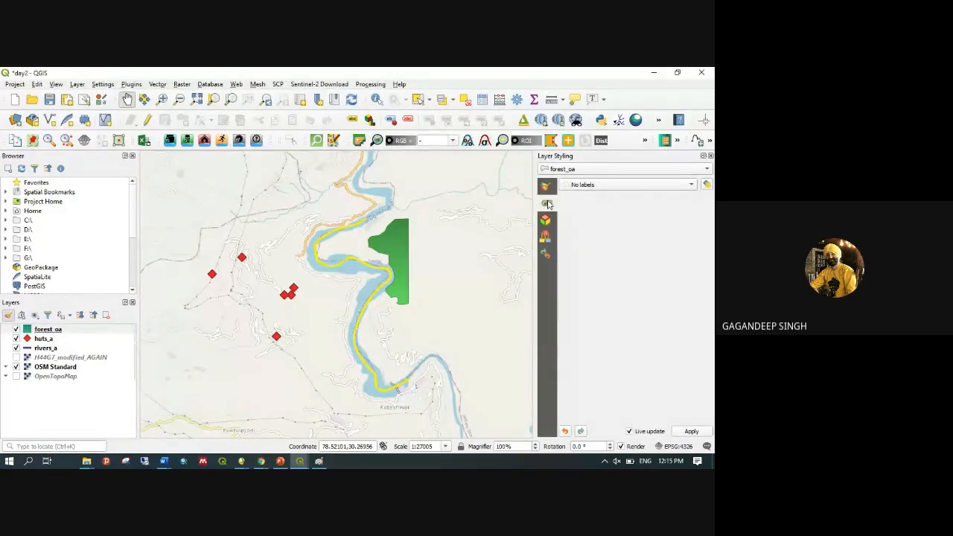
click(679, 188)
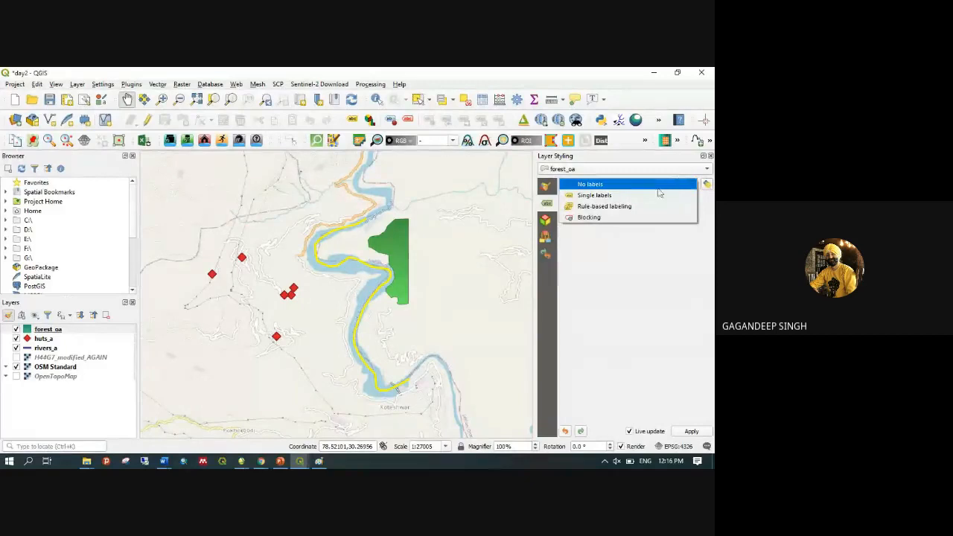
click(621, 199)
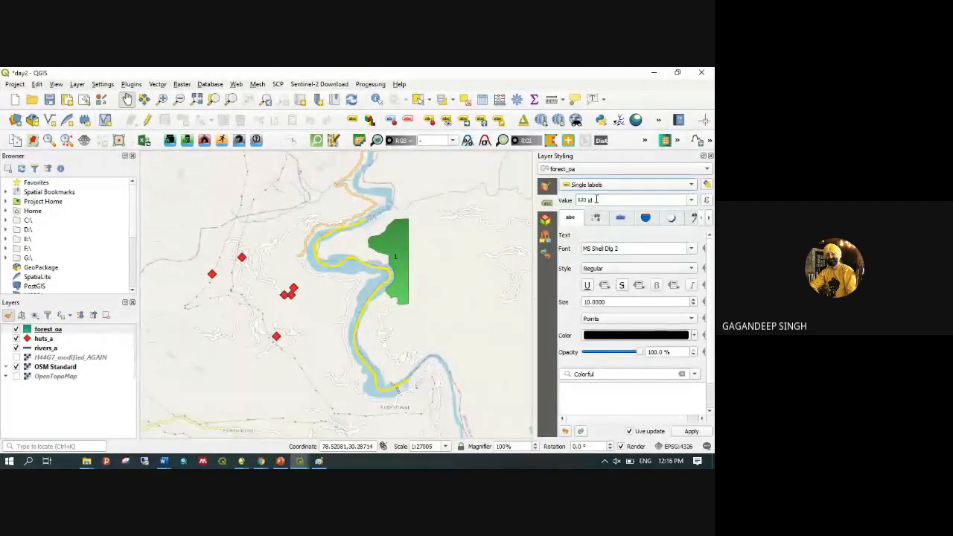
click(691, 199)
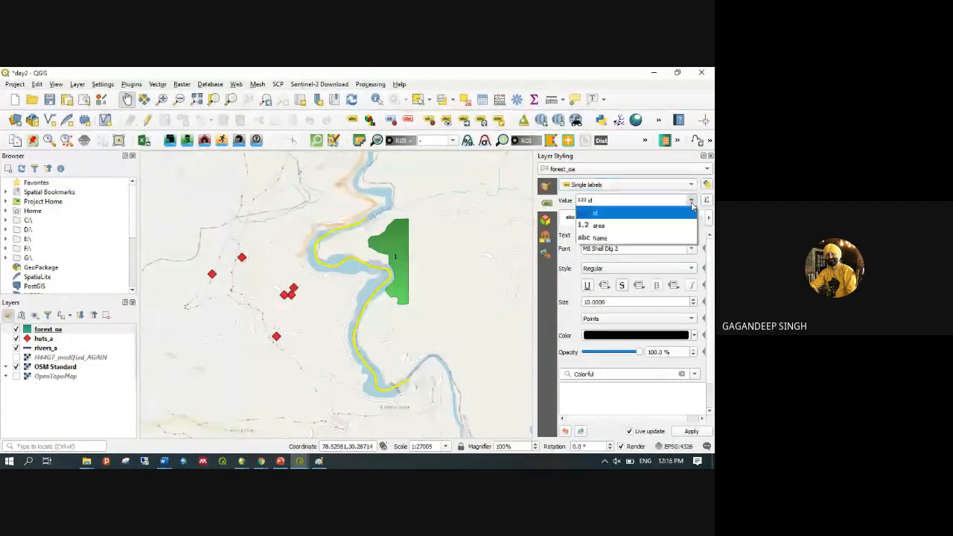
click(624, 238)
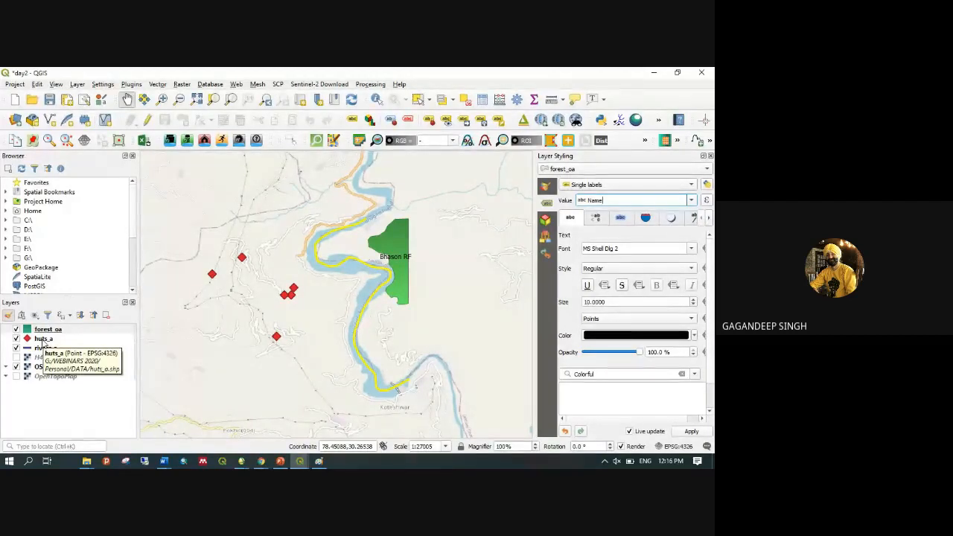
Turn on single labels for the rivers_a layer using the RIVER_NAME field
click(41, 348)
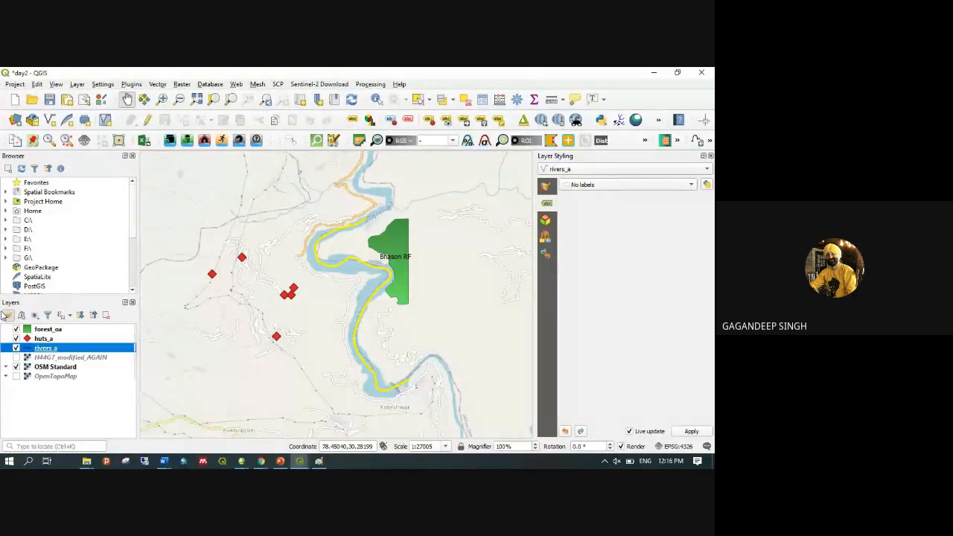
click(644, 186)
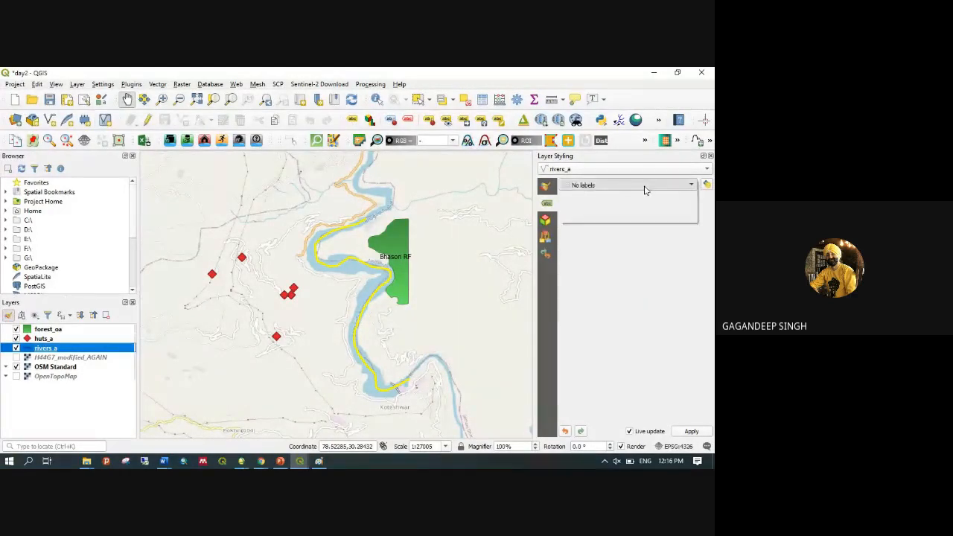
key(Escape)
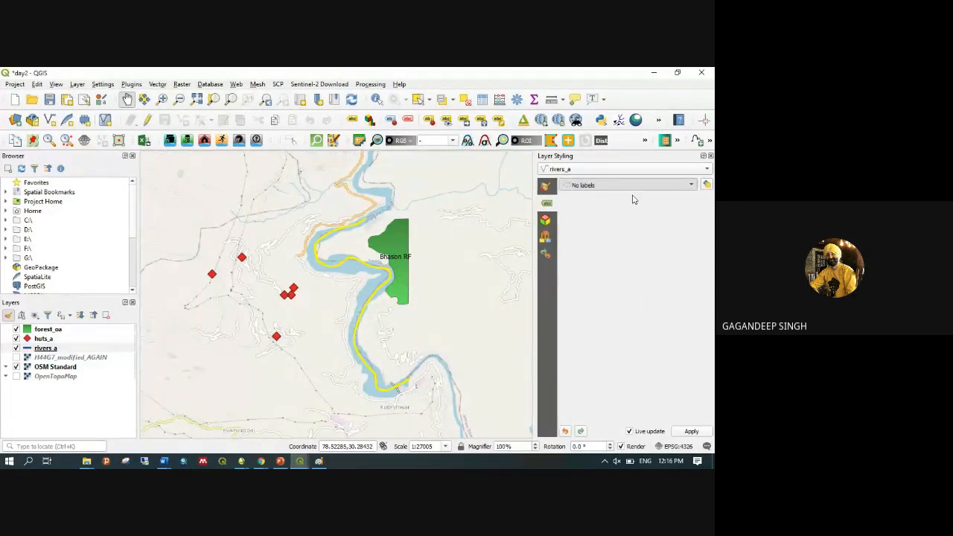
click(691, 200)
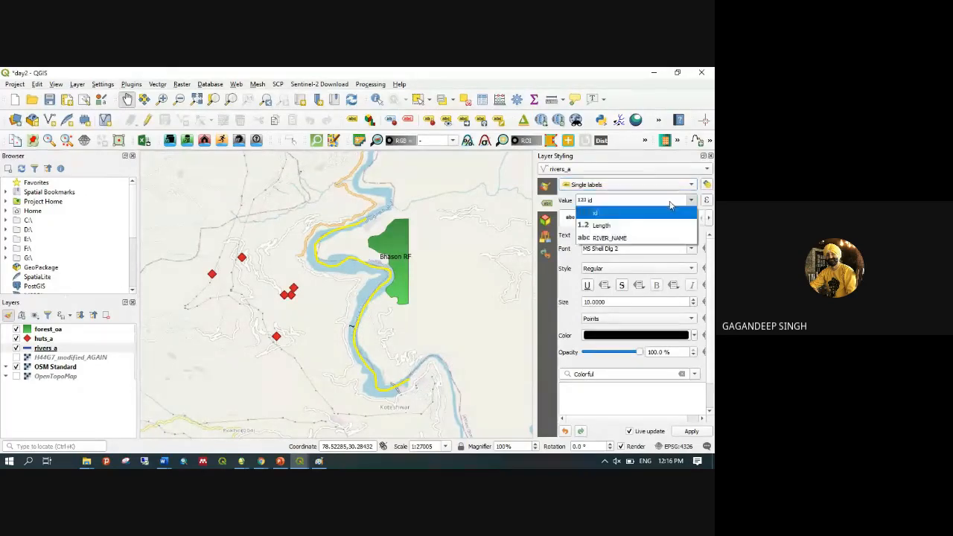
click(612, 238)
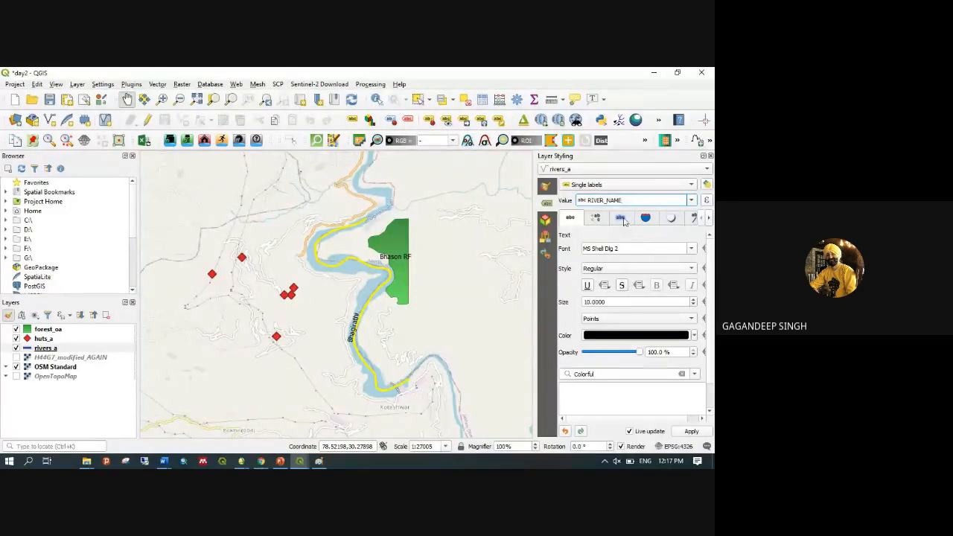
Review the river label's buffer, formatting and text settings and check the label in the TehriMap print layout
click(622, 218)
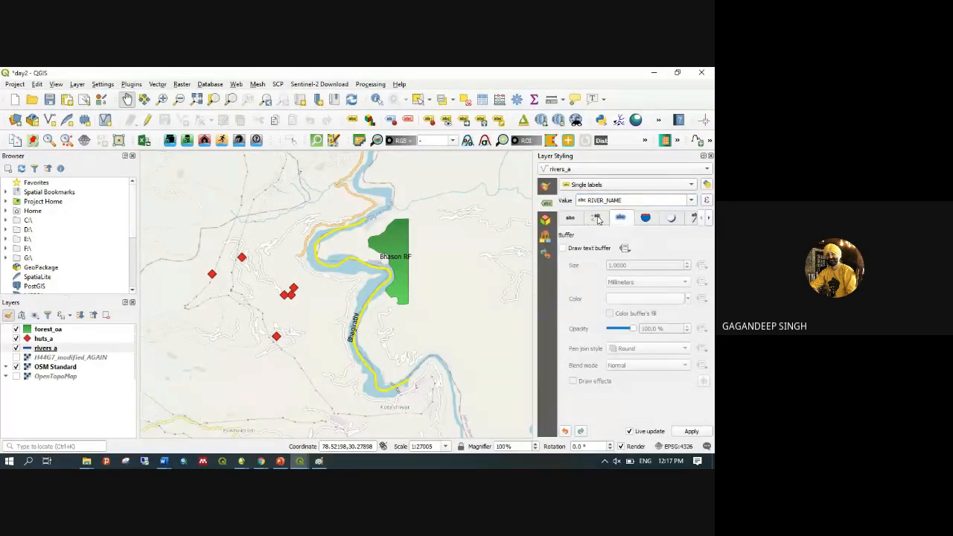
click(597, 219)
click(570, 218)
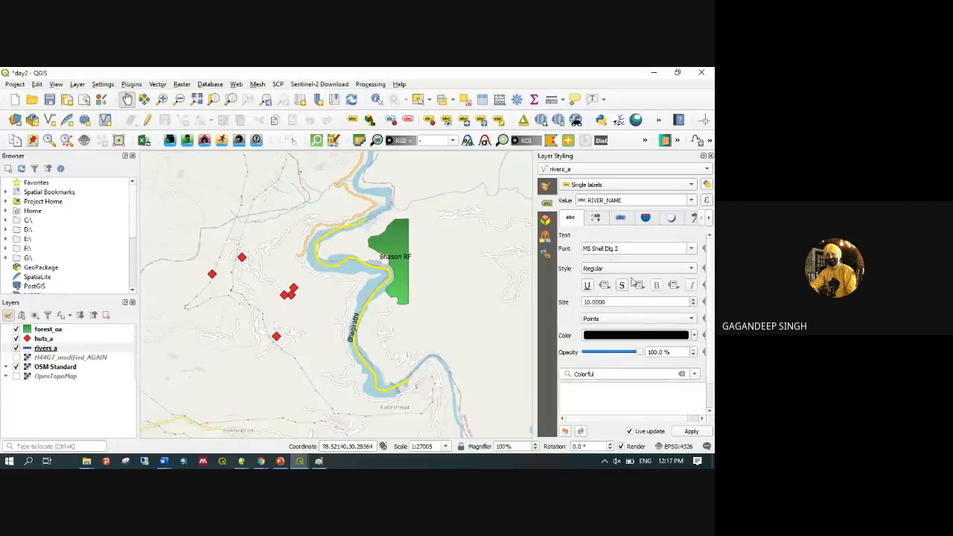
mouse_move(299, 460)
click(250, 428)
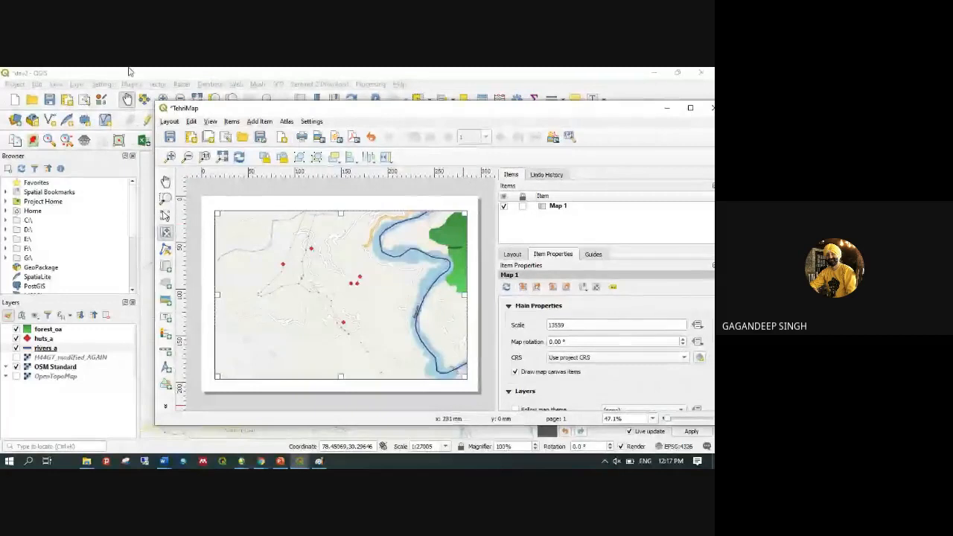
click(238, 74)
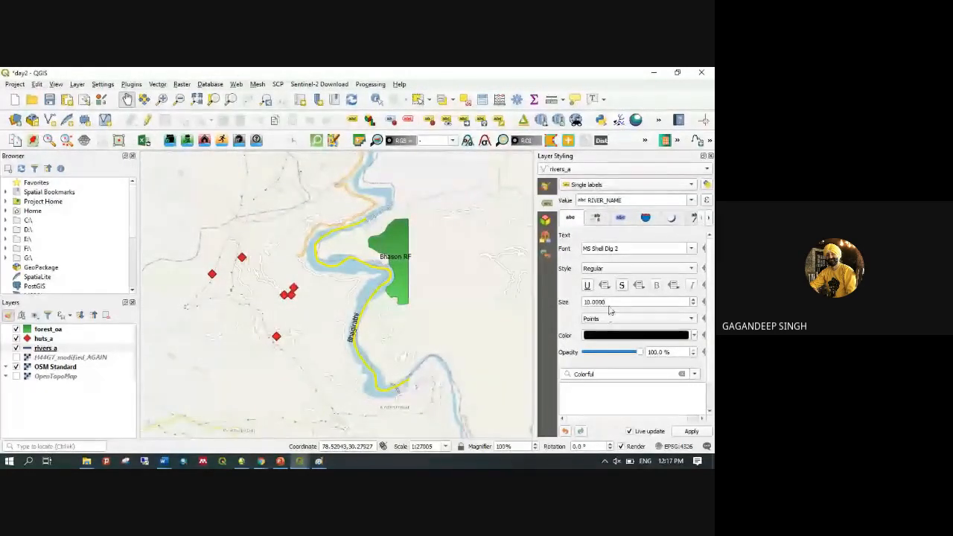
Set the rivers_a label size to 20 points, apply it and check the label in the TehriMap layout
drag(607, 303, 555, 303)
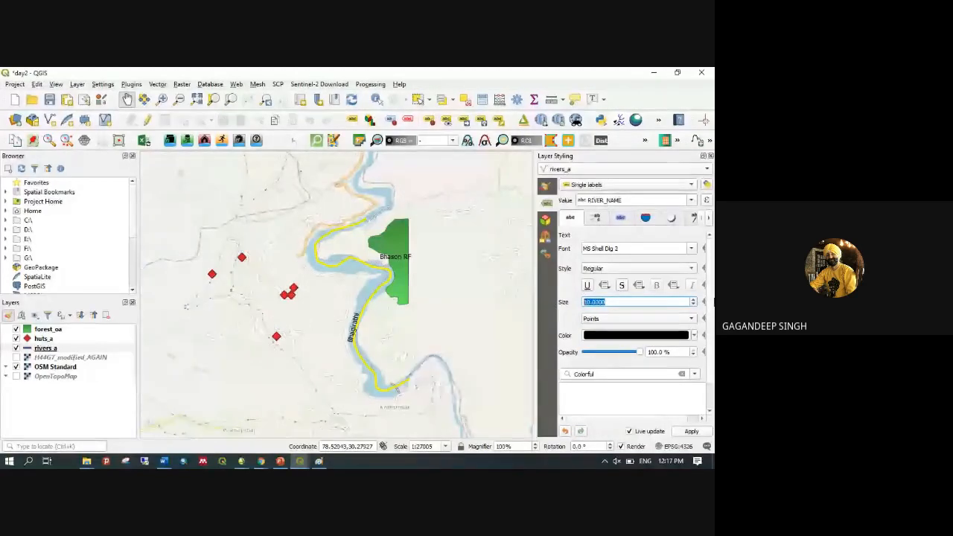
text(20)
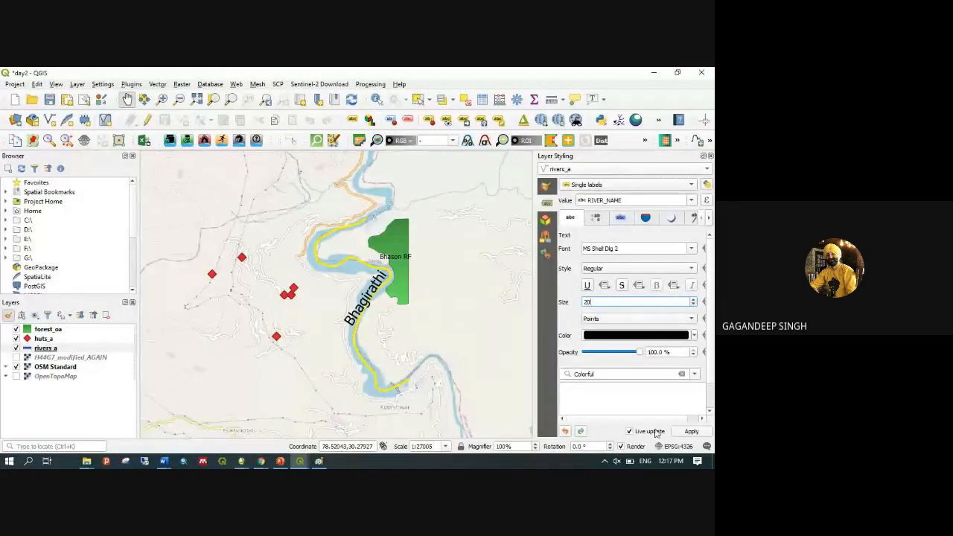
click(691, 431)
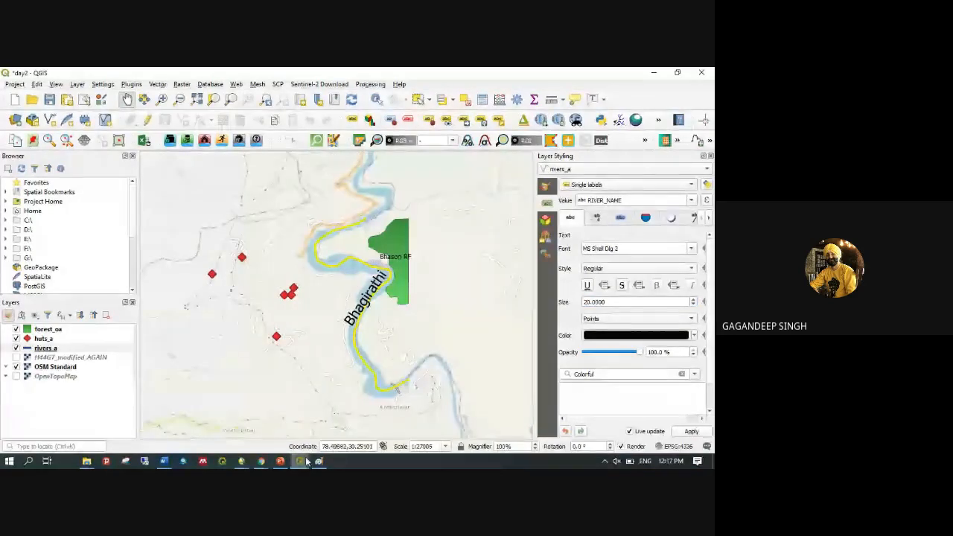
mouse_move(300, 461)
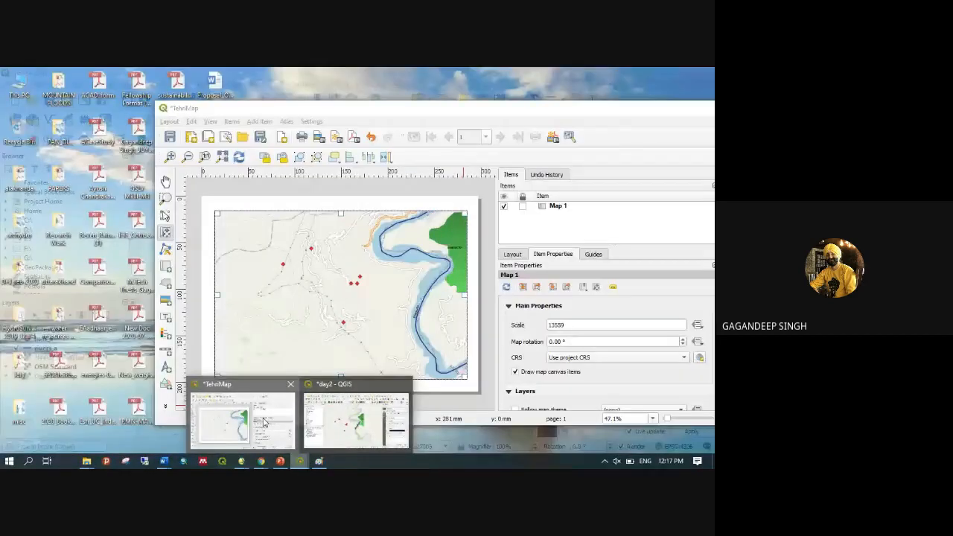
click(263, 422)
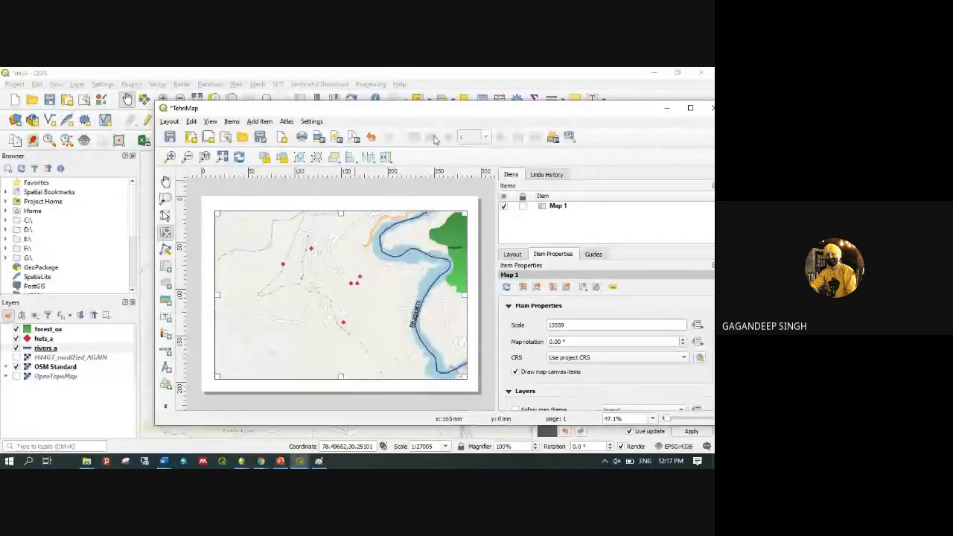
click(424, 73)
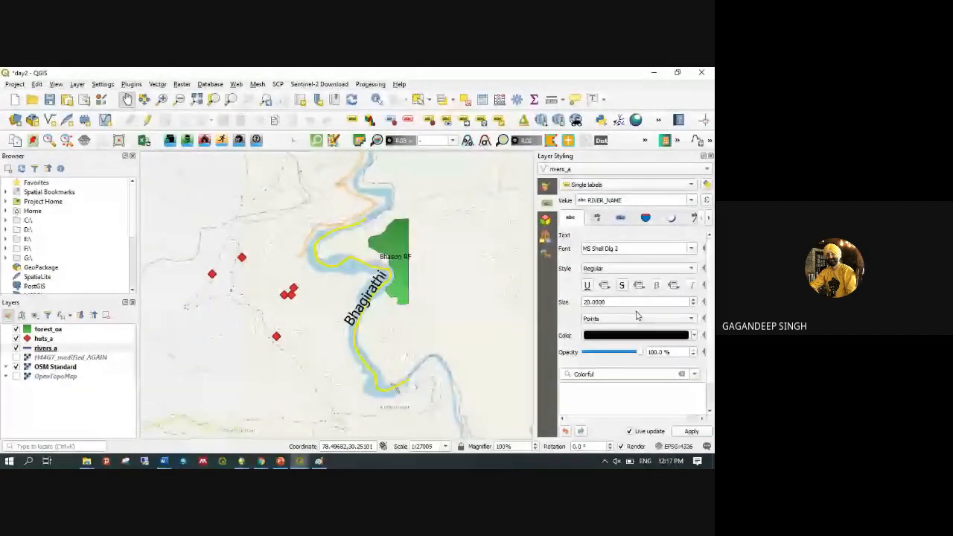
Examine the formatting options for the river labels, including the available text orientations and multiple-line settings
click(596, 217)
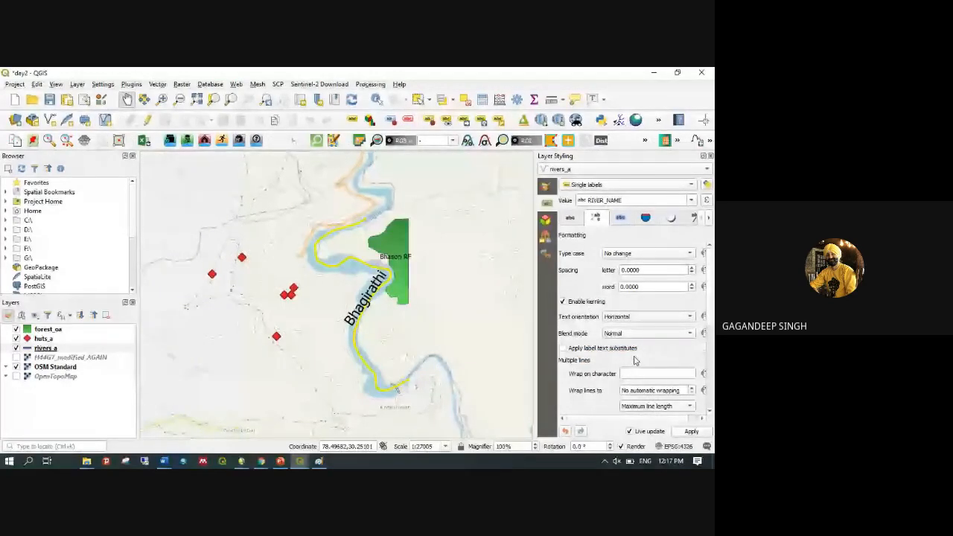
click(634, 318)
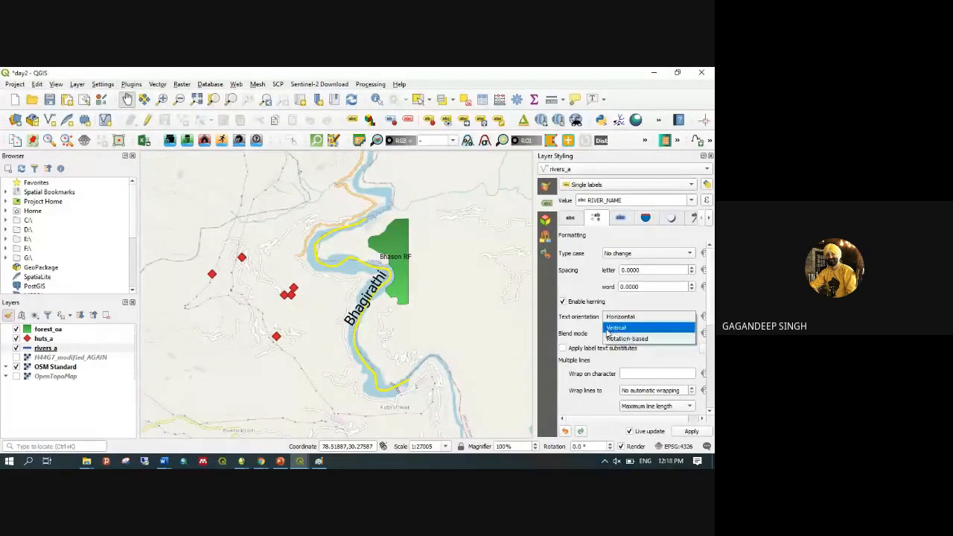
click(634, 304)
scroll(637, 335, down, 3)
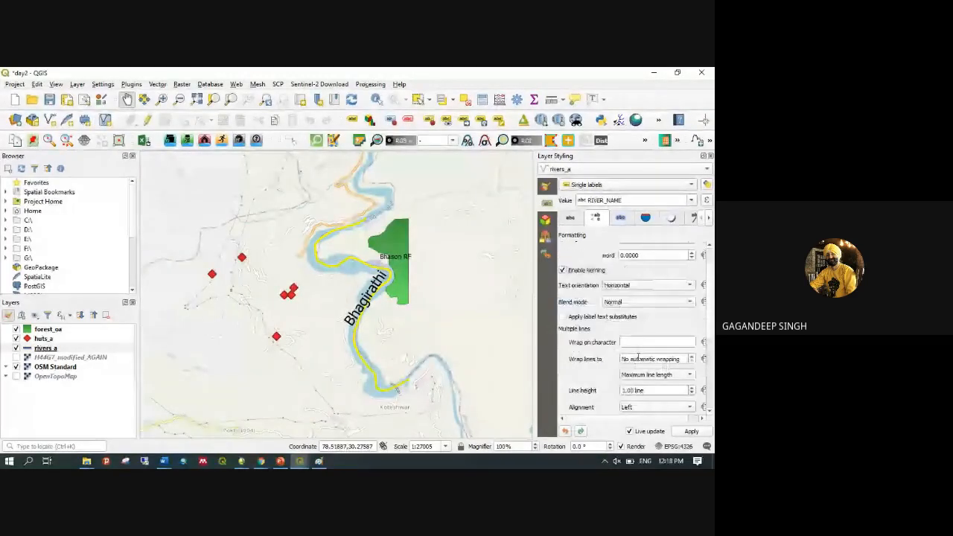
scroll(638, 356, up, 3)
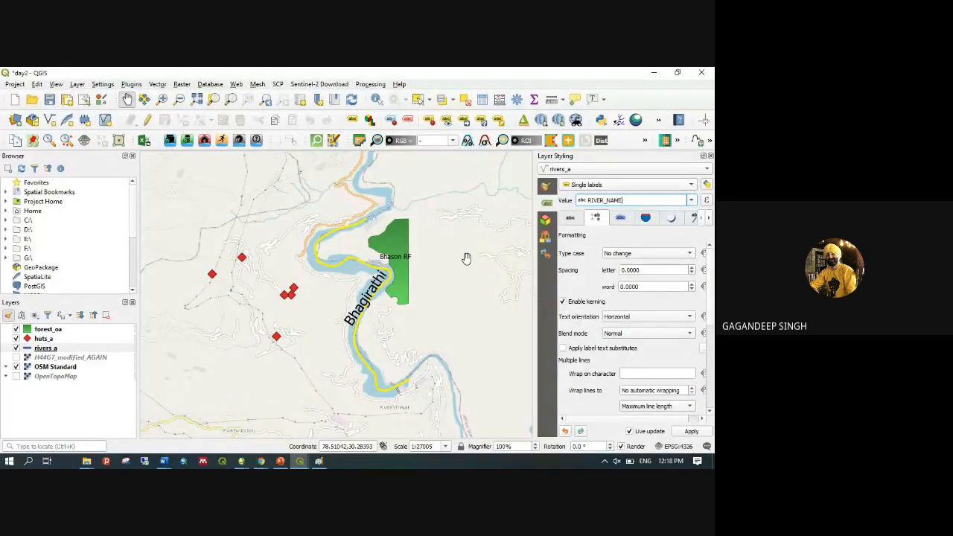
Switch the layer being styled to forest_oa and set its label text size to 20 points
click(618, 171)
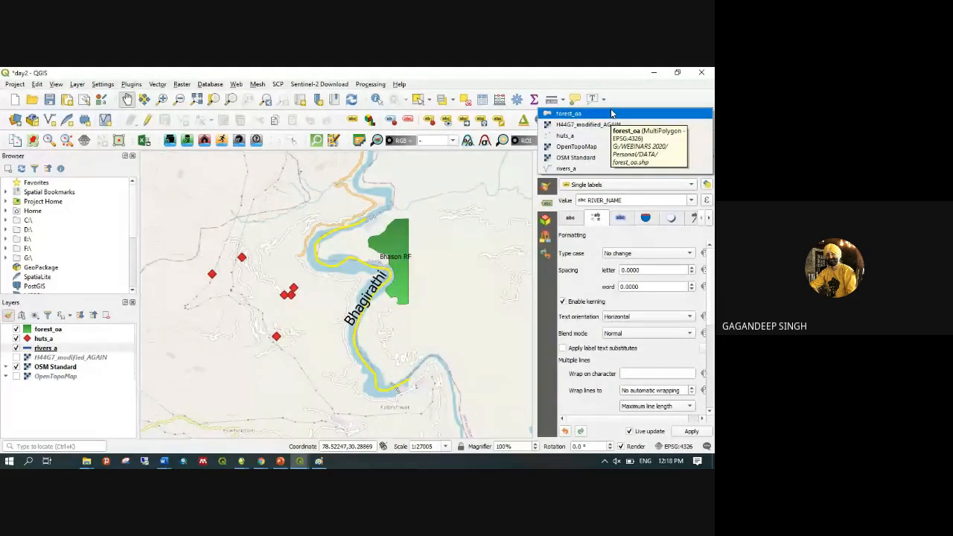
key(Escape)
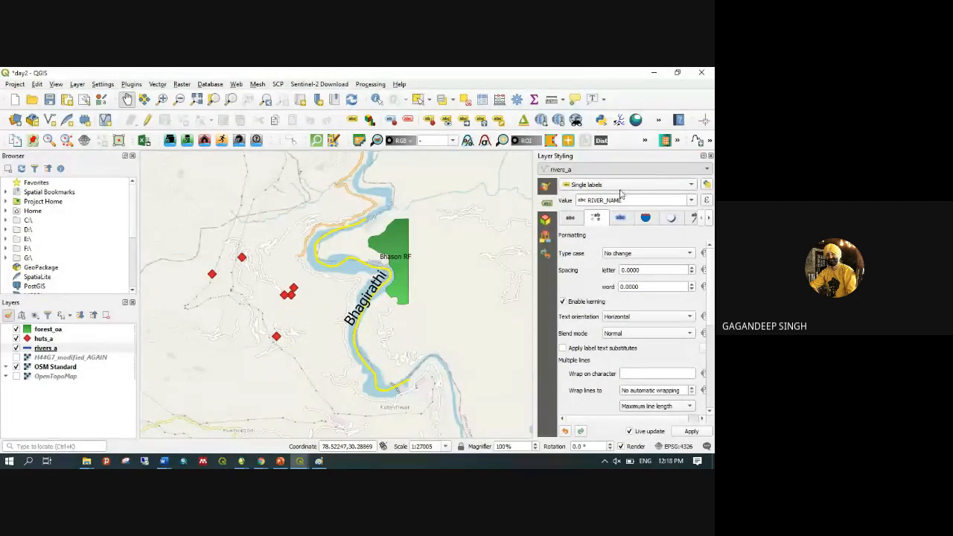
key(Up)
key(Up)
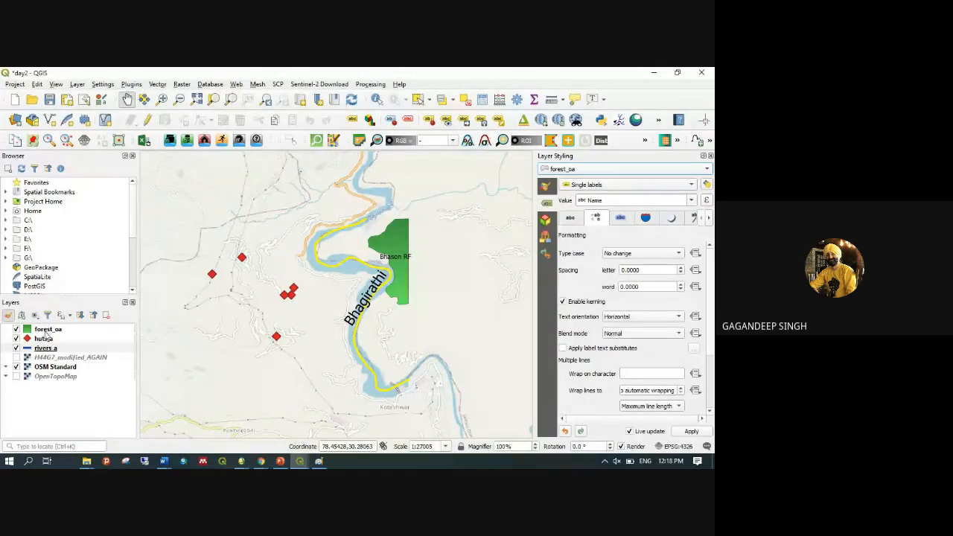
click(611, 170)
click(610, 171)
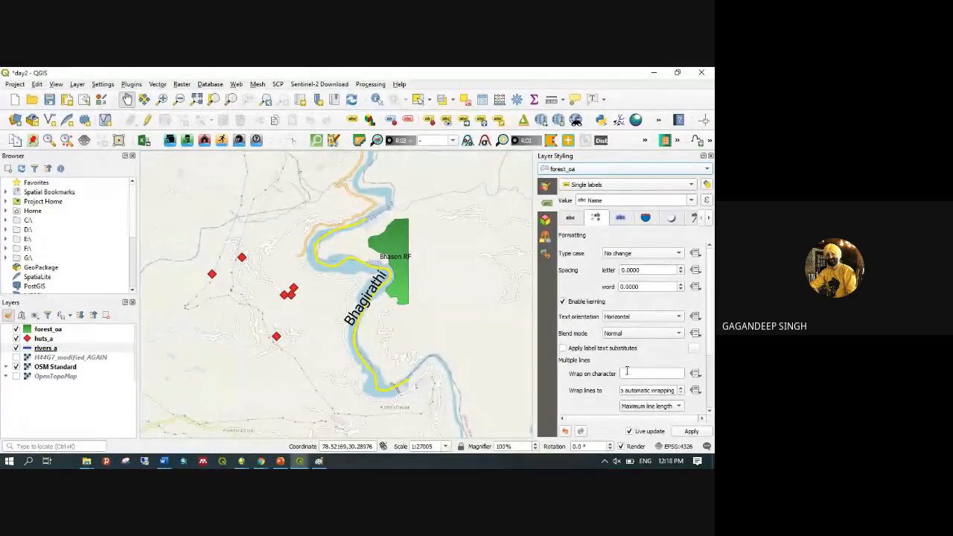
click(574, 219)
double_click(609, 303)
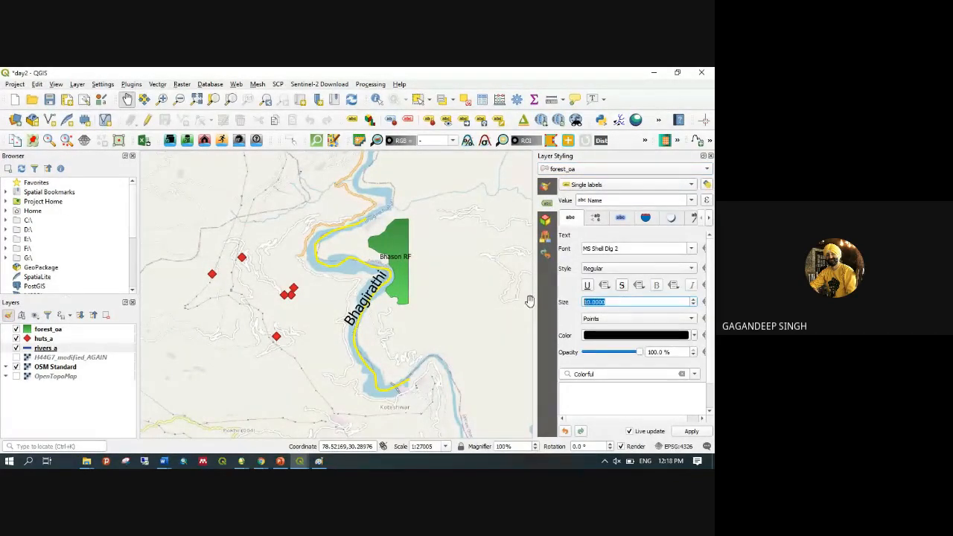
text(20)
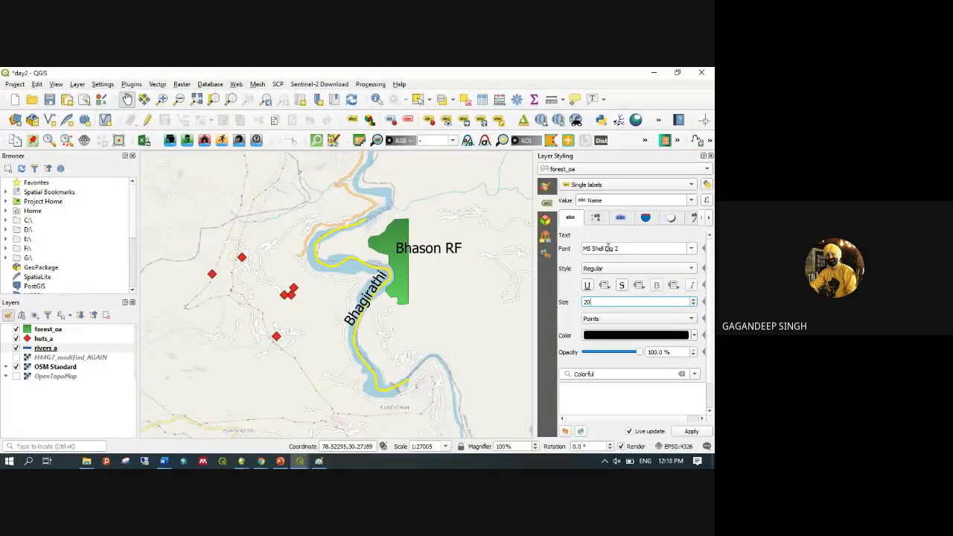
click(692, 249)
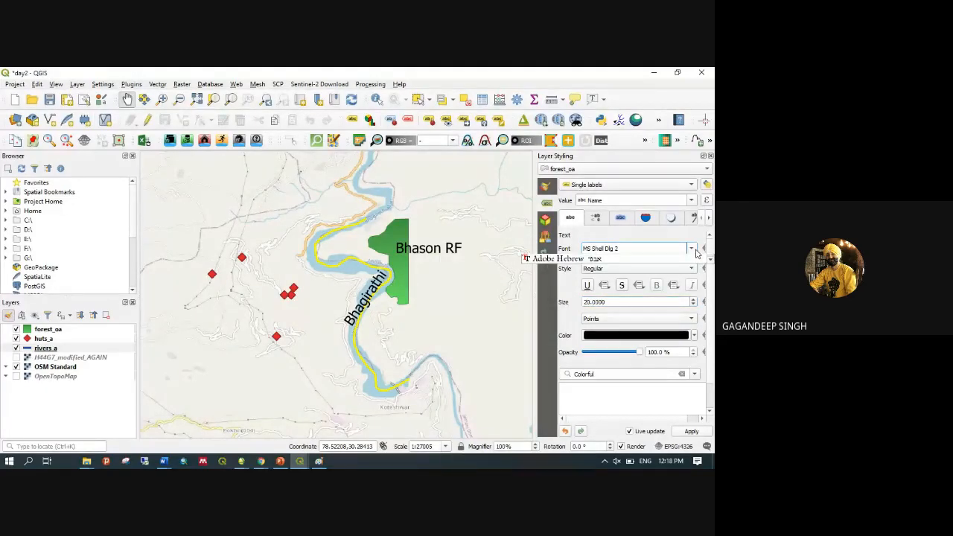
click(504, 225)
drag(504, 225, 336, 299)
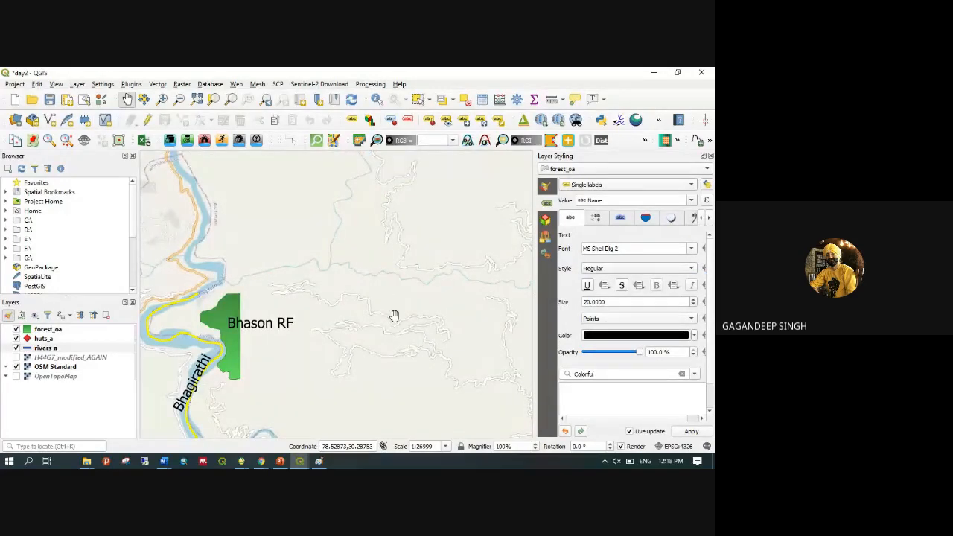
drag(395, 315, 618, 272)
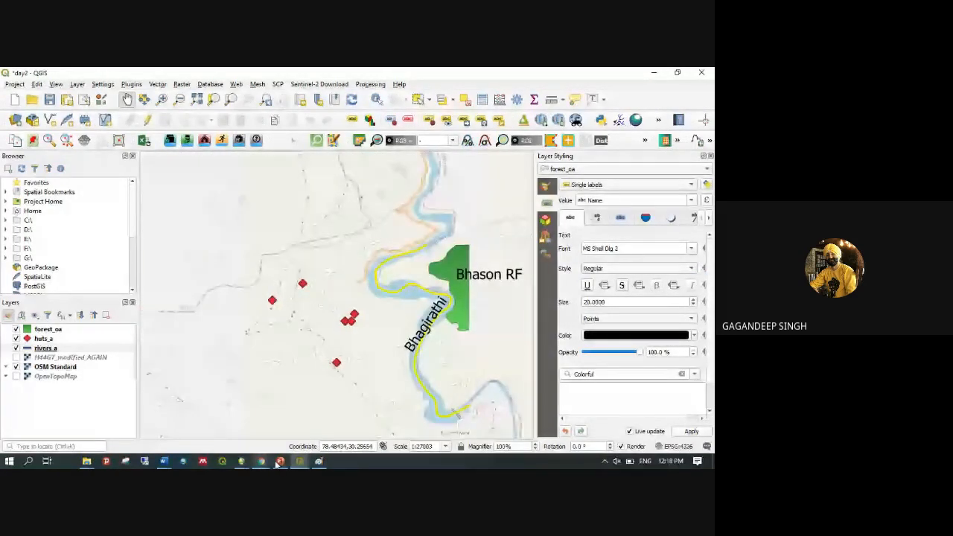
Switch to the TehriMap print layout, add a legend for Map 1 and place it inside the map's left edge, within the page
mouse_move(299, 461)
click(245, 416)
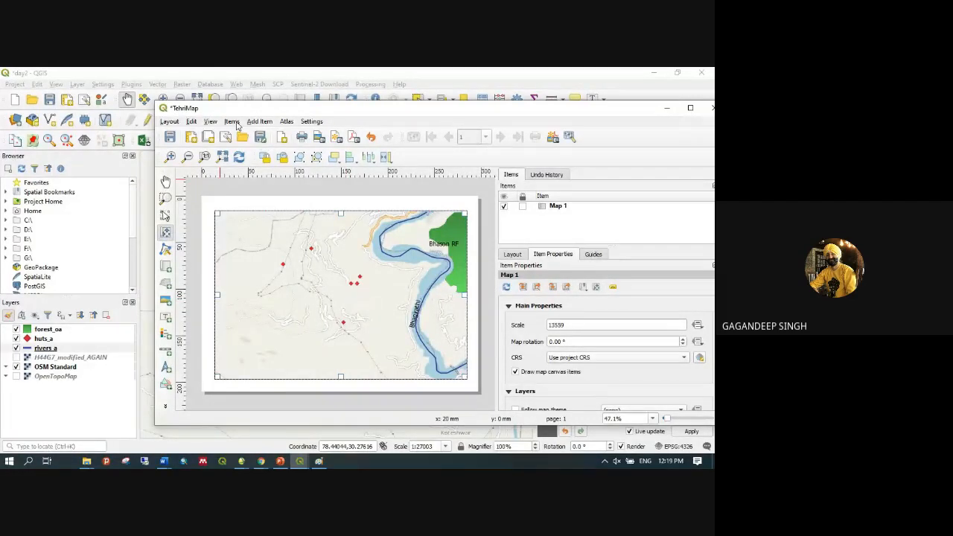
click(259, 121)
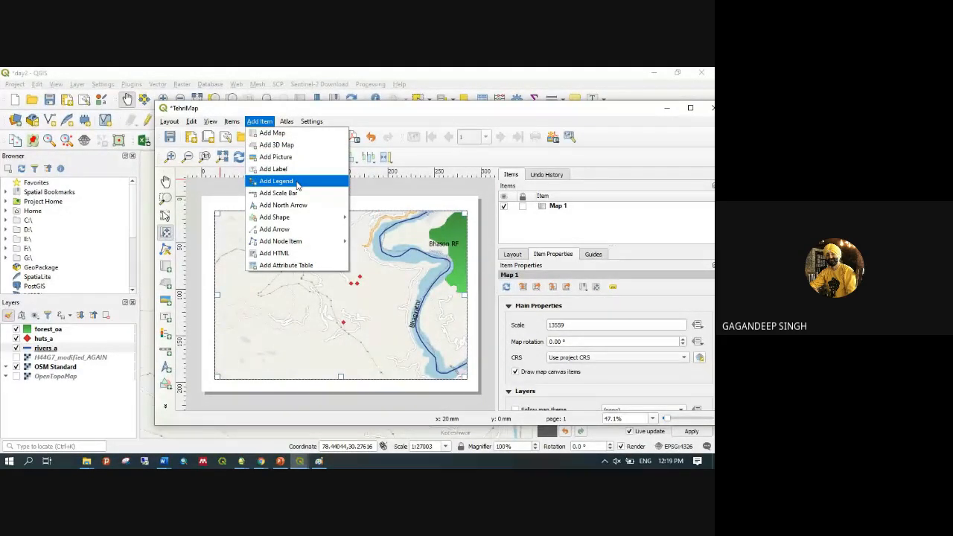
click(296, 183)
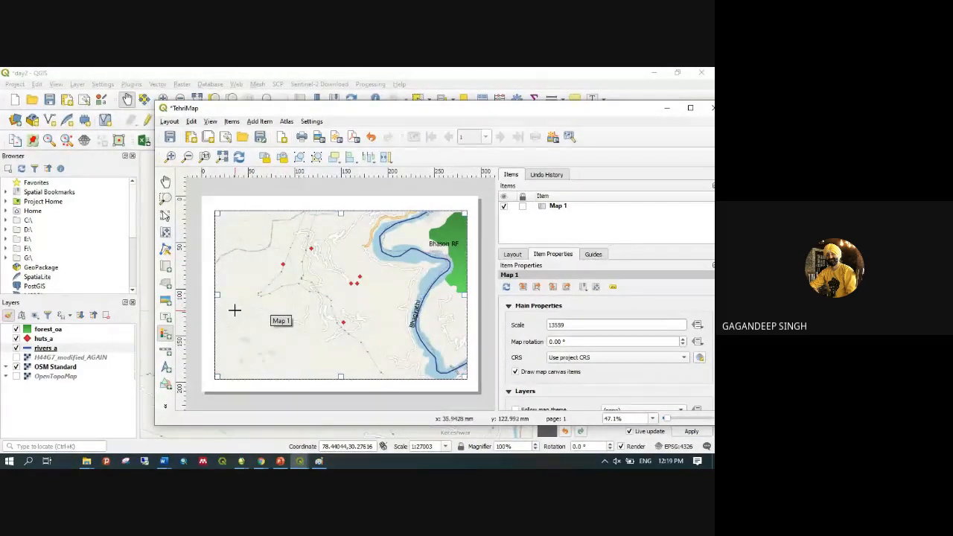
mouse_move(236, 311)
mouse_down()
mouse_move(249, 334)
mouse_move(295, 337)
mouse_up()
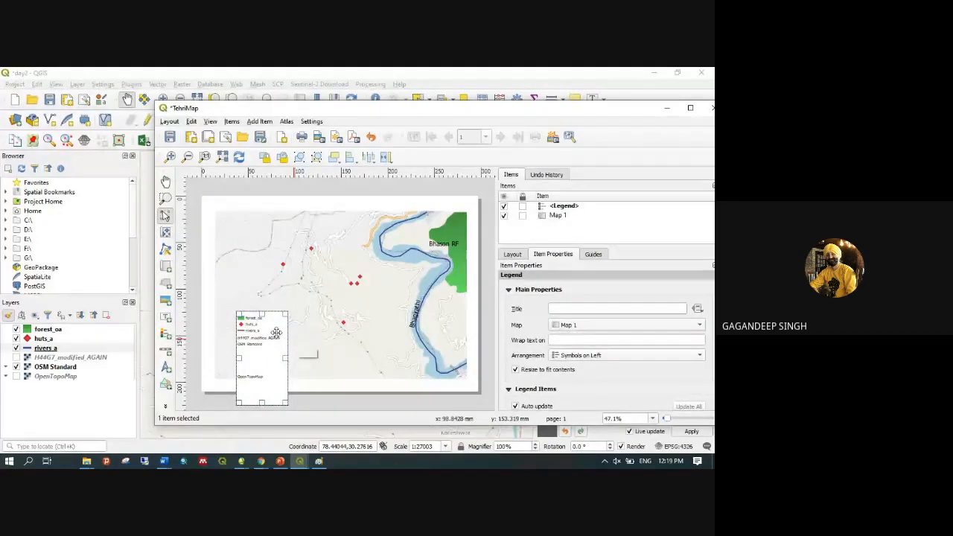
drag(272, 371, 266, 319)
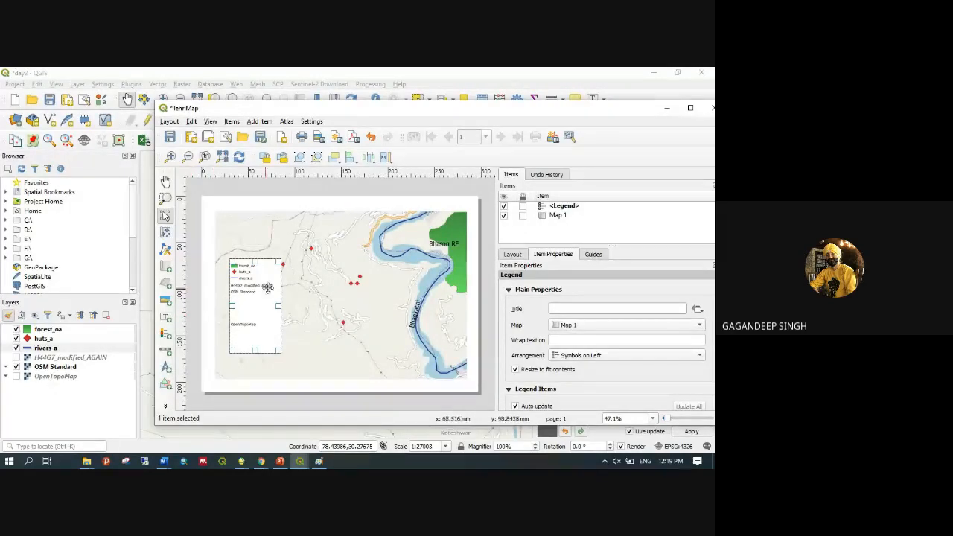
mouse_move(279, 306)
mouse_down()
mouse_move(305, 312)
mouse_move(280, 307)
mouse_up()
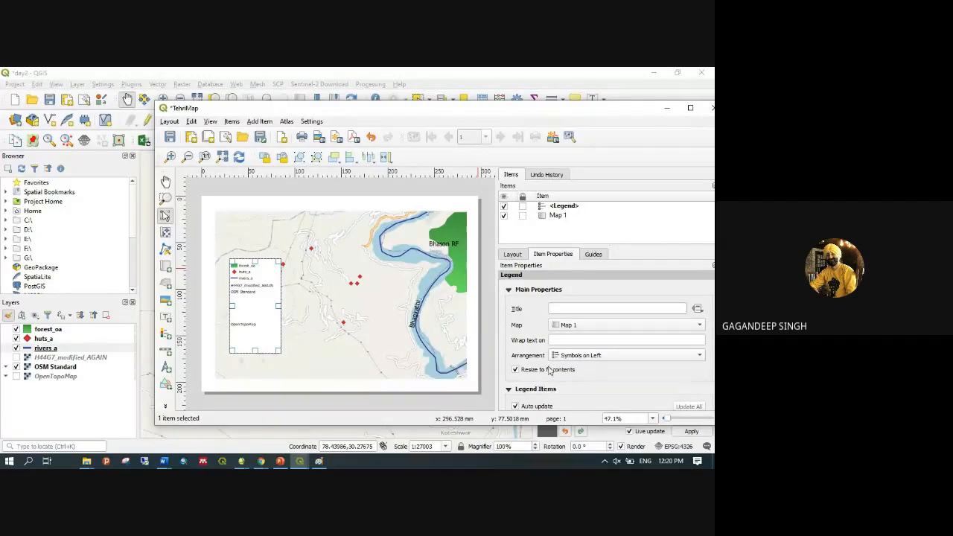
scroll(586, 376, down, 3)
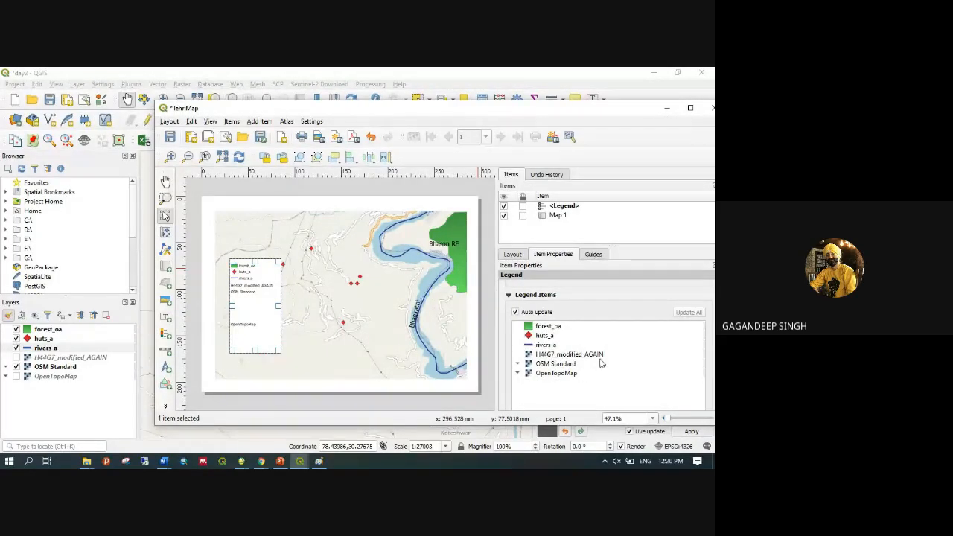
Return to the main QGIS project window and remove the OpenTopoMap layer from the project
scroll(601, 363, down, 1)
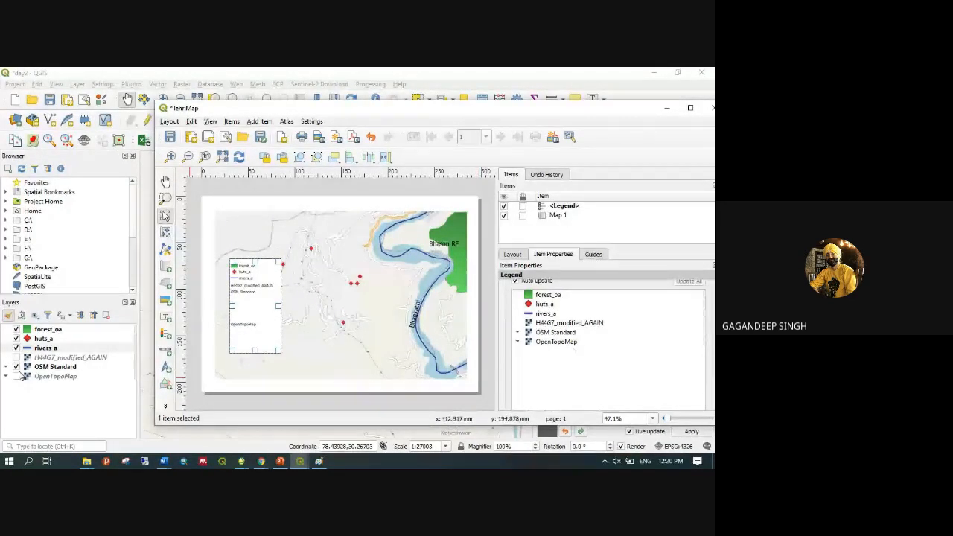
click(49, 379)
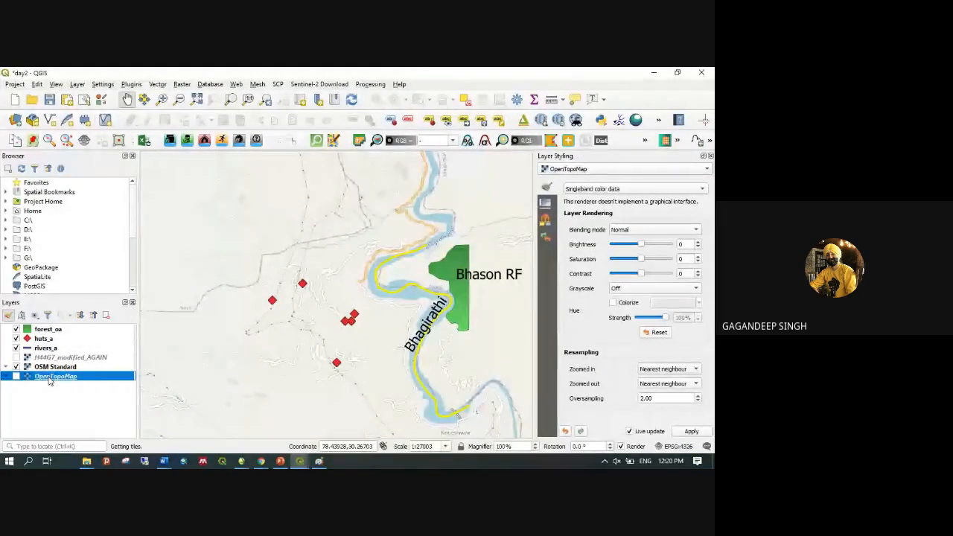
double_click(49, 378)
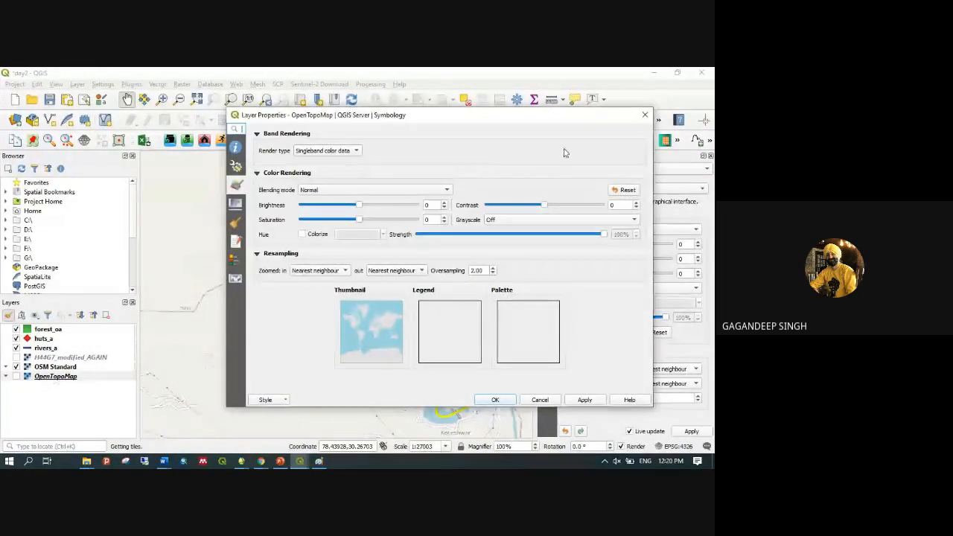
click(644, 115)
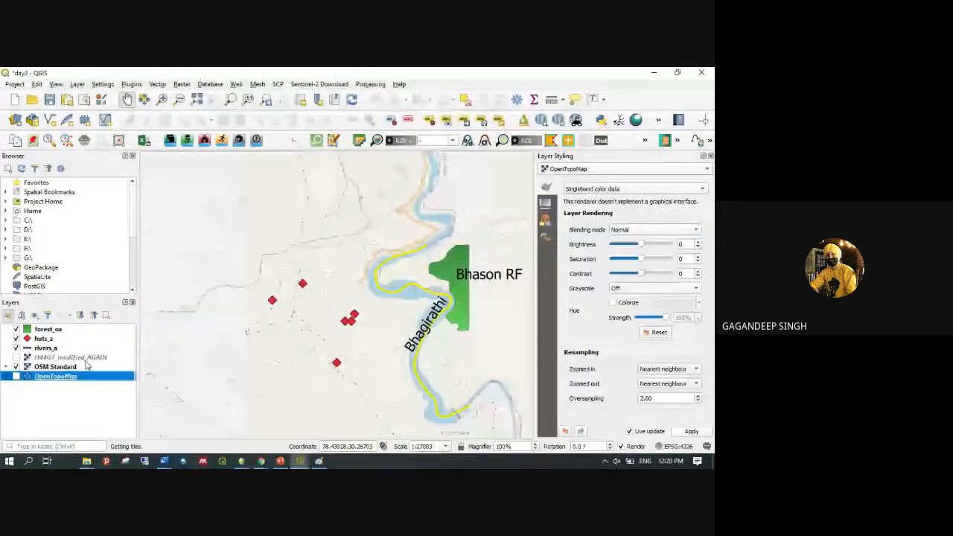
right_click(50, 377)
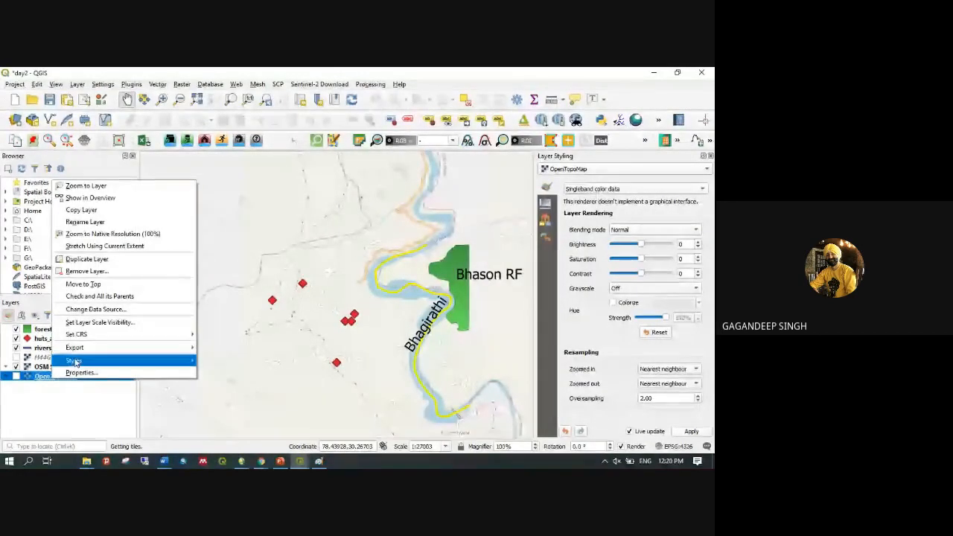
click(85, 271)
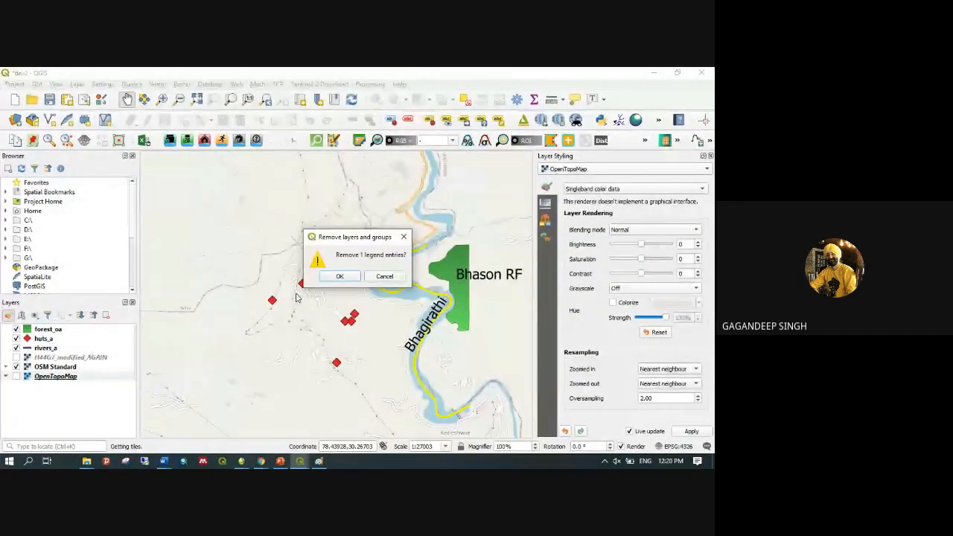
key(Return)
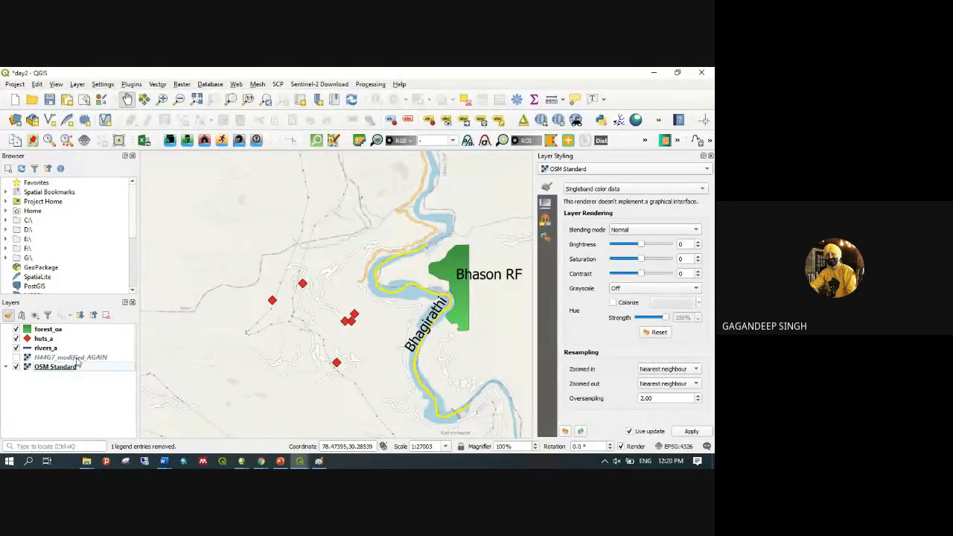
Remove the H44G7_modified_AGAIN raster layer from the project
click(78, 358)
right_click(77, 360)
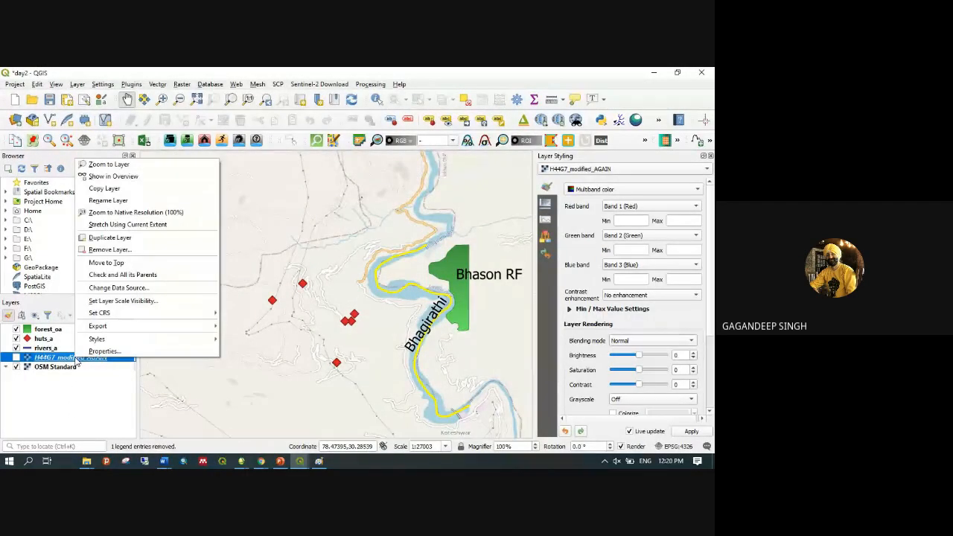
click(120, 252)
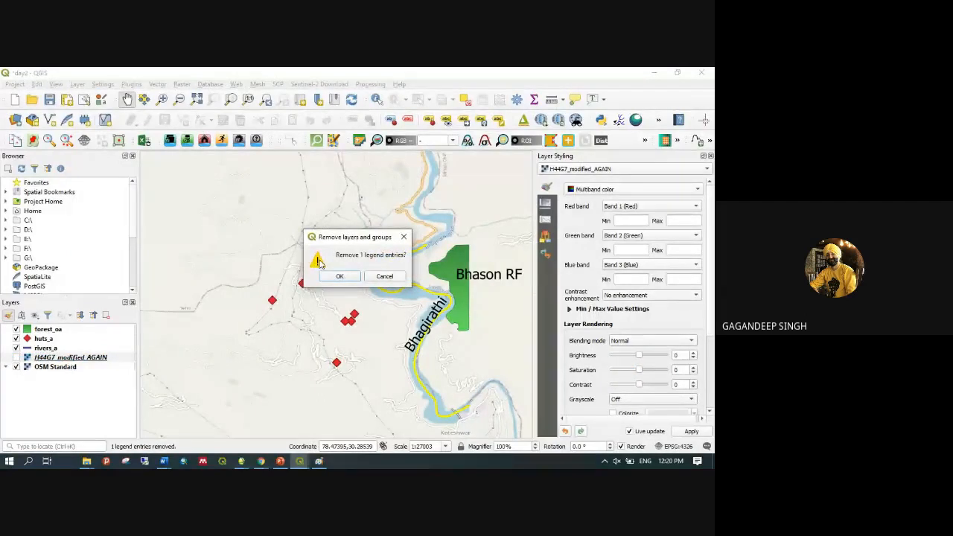
click(338, 276)
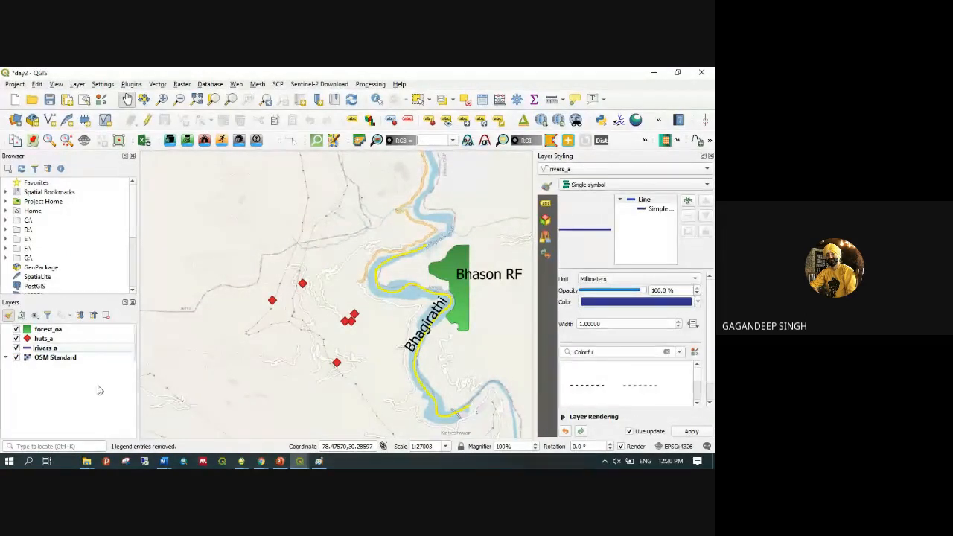
Switch back to the TehriMap print layout and refresh its view to update the legend
mouse_move(304, 466)
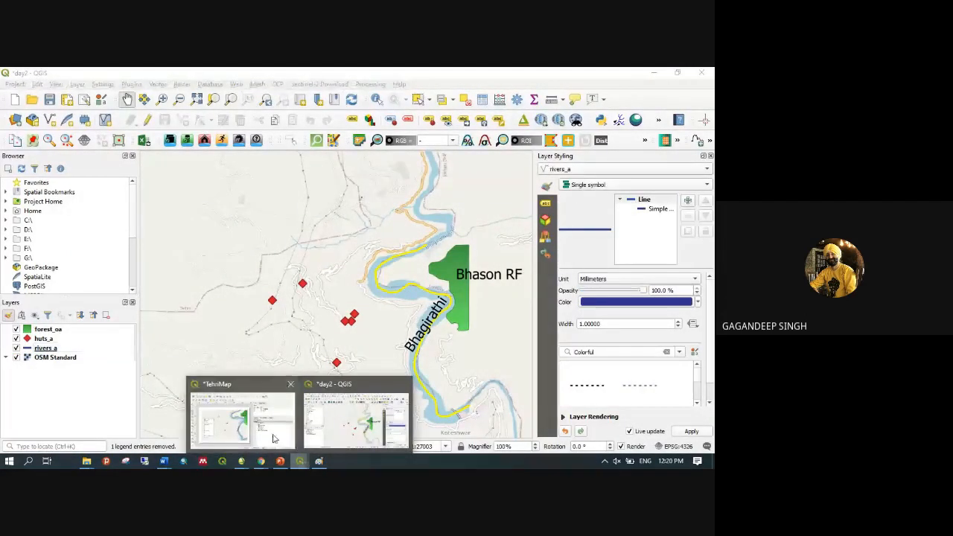
click(257, 434)
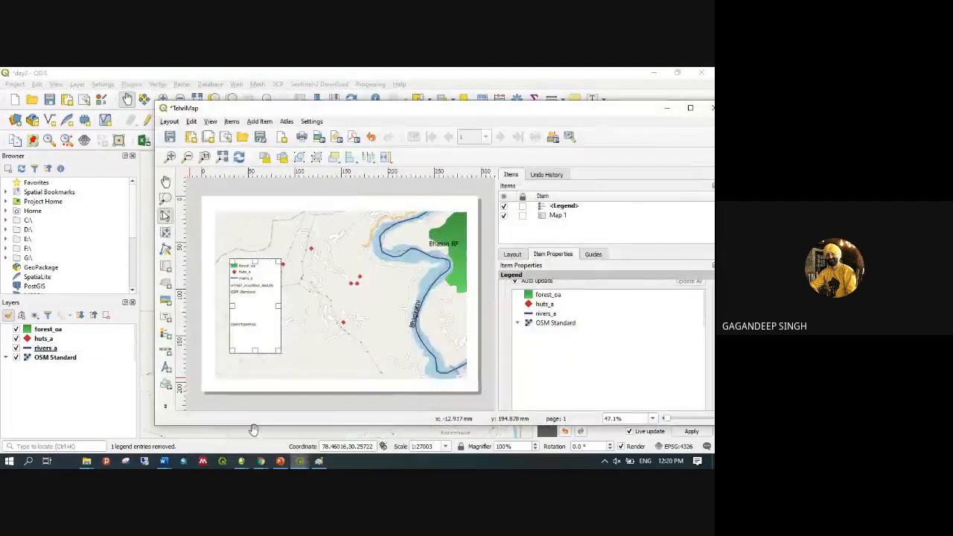
click(241, 160)
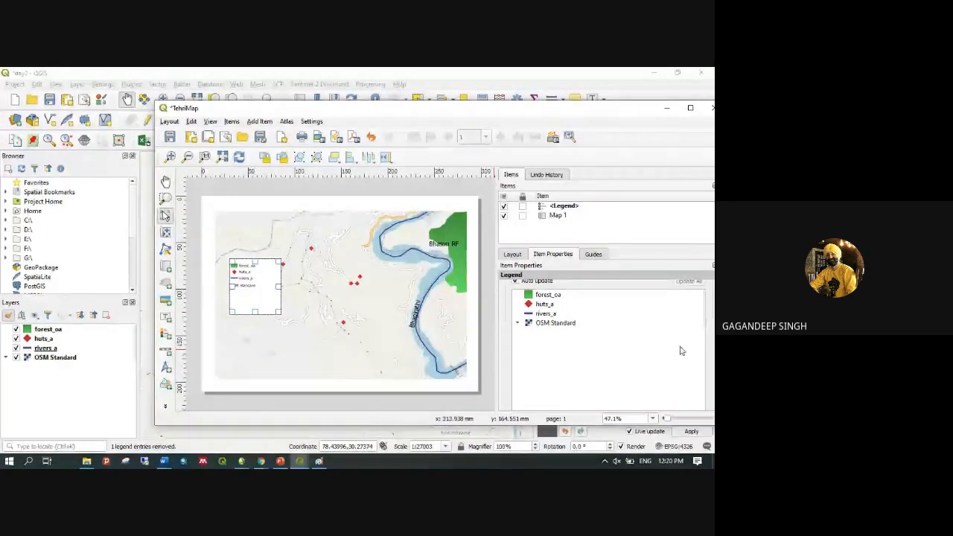
Examine the legend's item list, main properties, and fonts and text formatting options
scroll(680, 352, down, 2)
scroll(680, 353, down, 5)
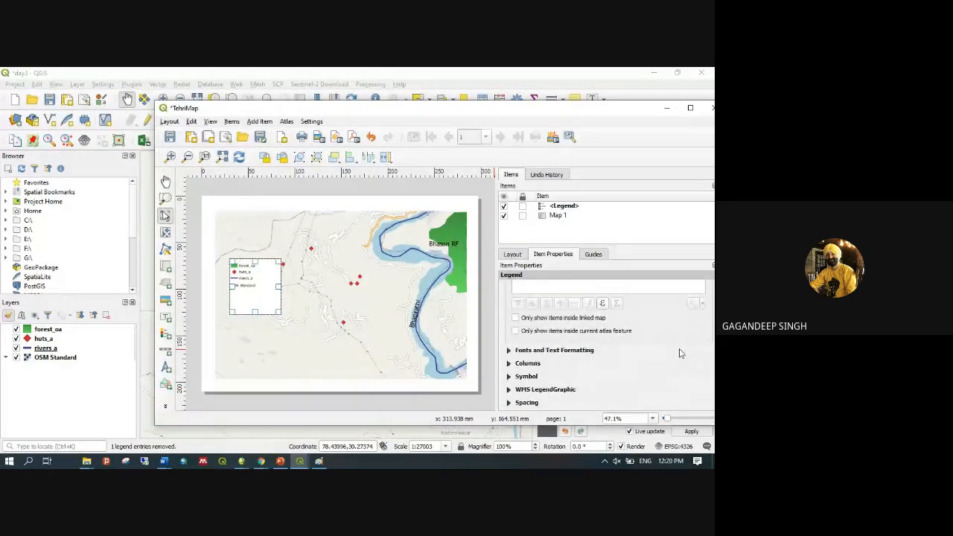
click(512, 352)
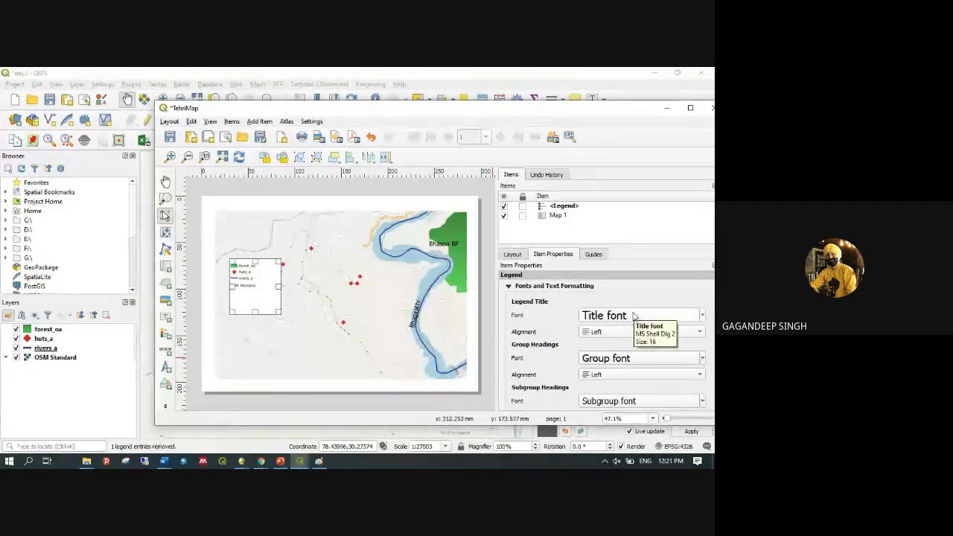
scroll(631, 305, up, 5)
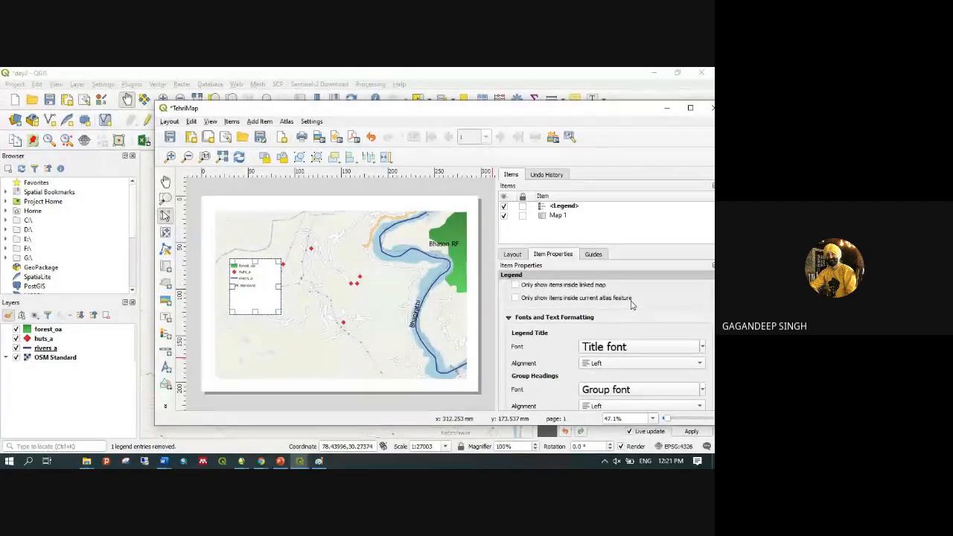
scroll(634, 307, up, 5)
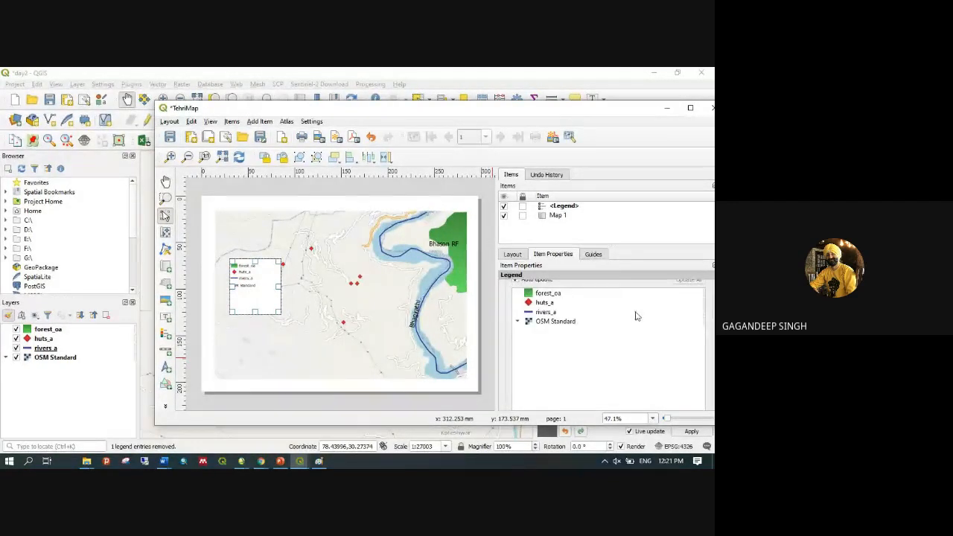
scroll(637, 317, up, 1)
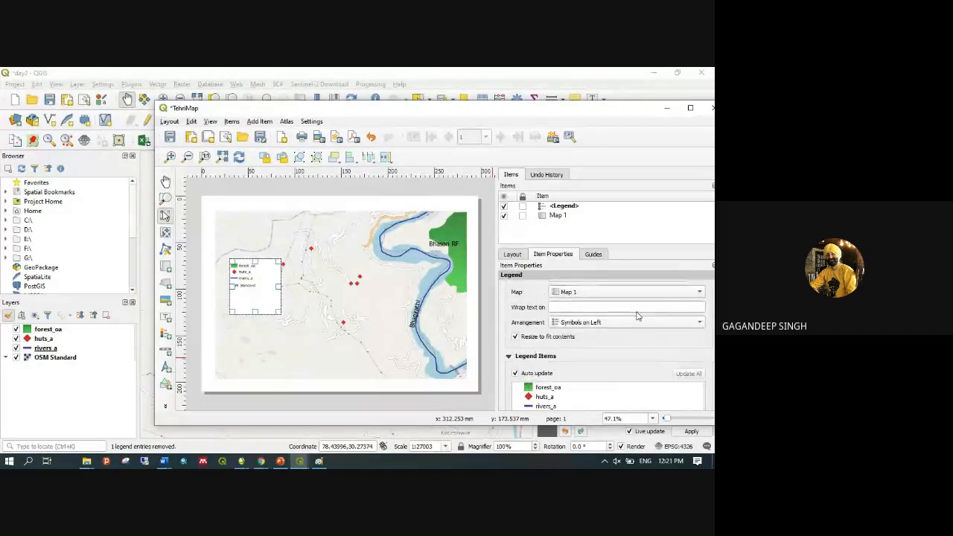
scroll(637, 317, down, 1)
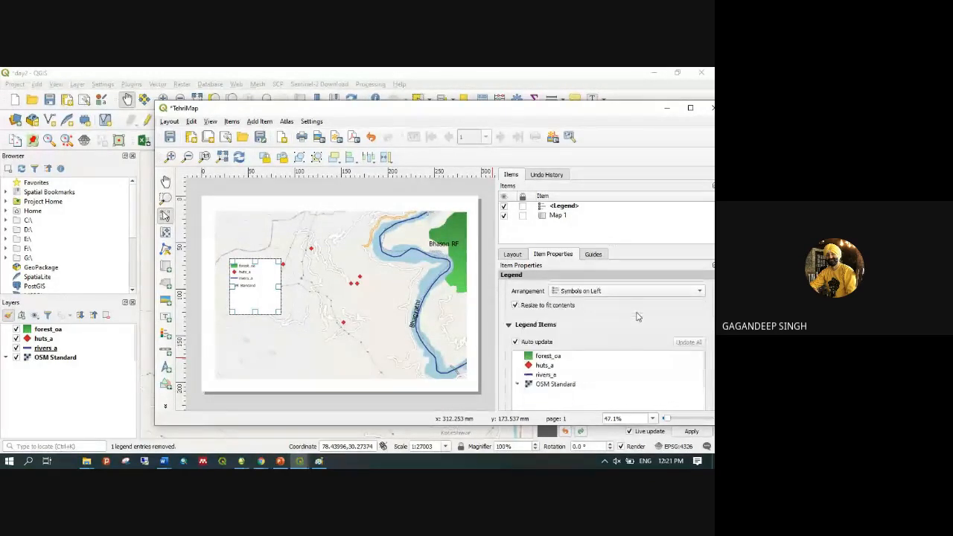
click(509, 325)
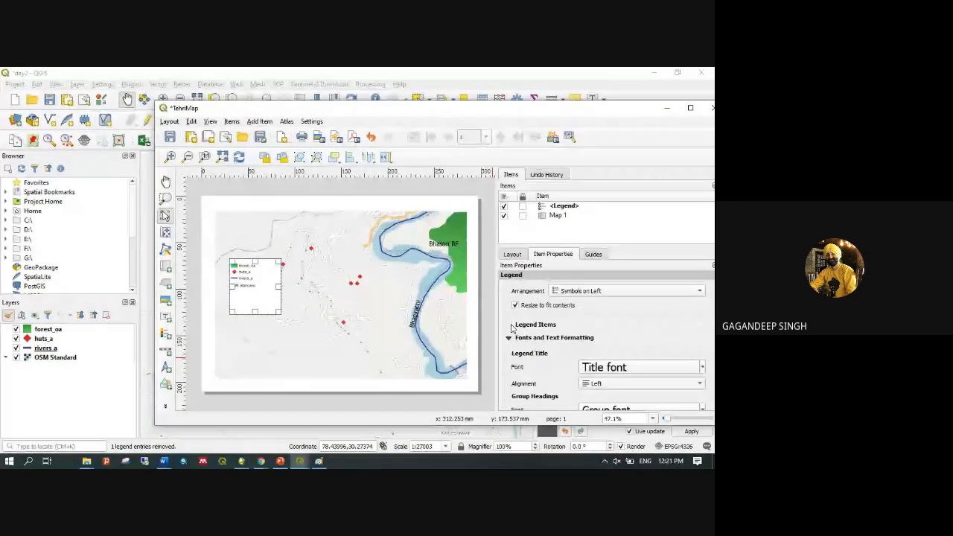
click(509, 324)
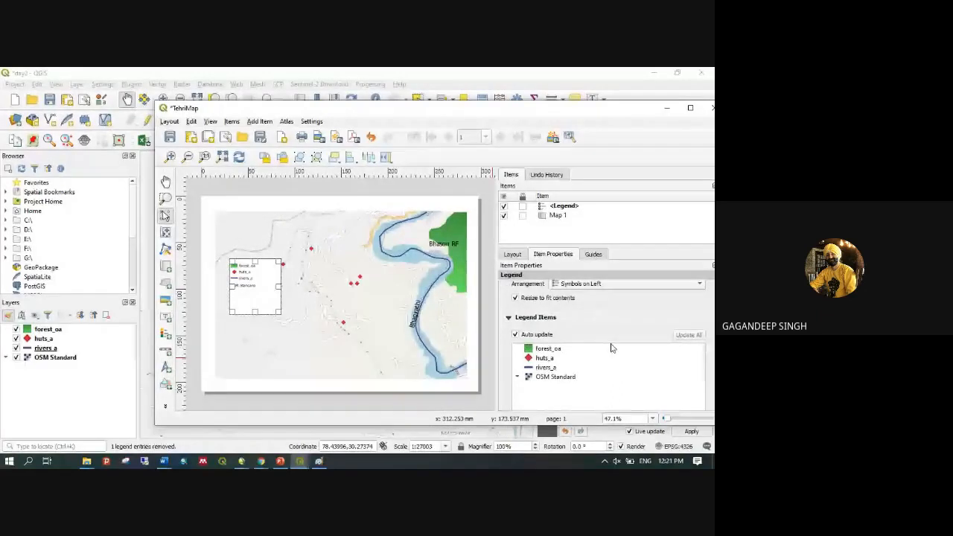
Give the map legend the title LEGEND
scroll(610, 348, up, 3)
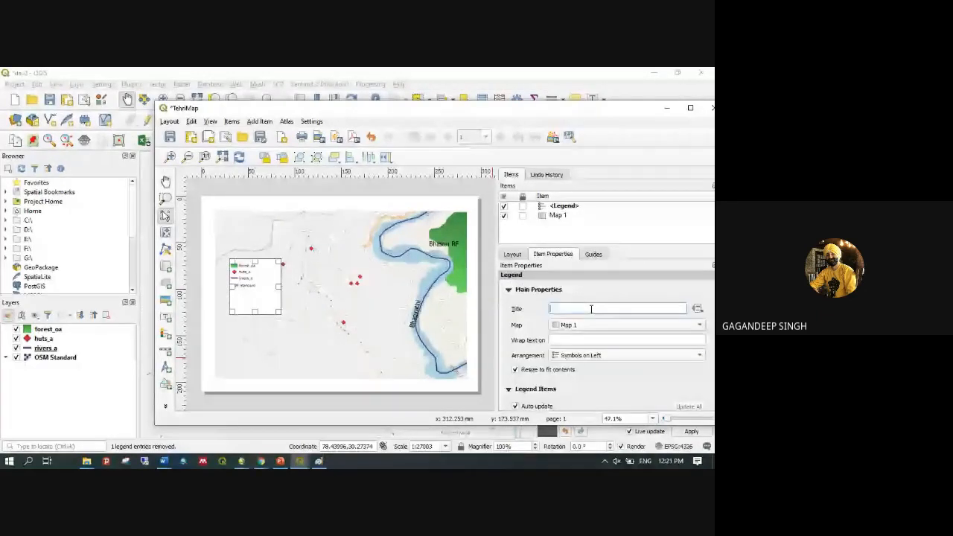
click(591, 309)
text(LEGEND)
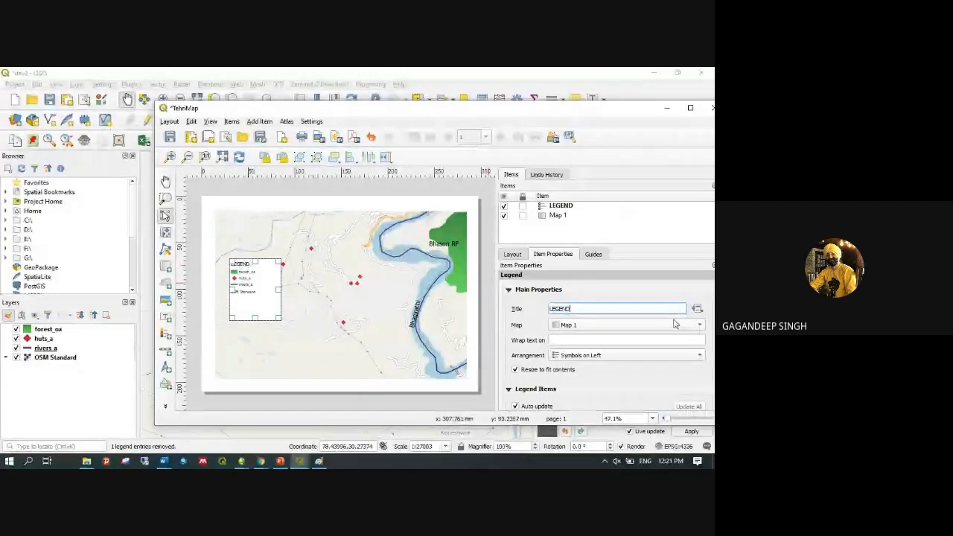
Set the legend title's font size to 20 points
scroll(631, 380, down, 10)
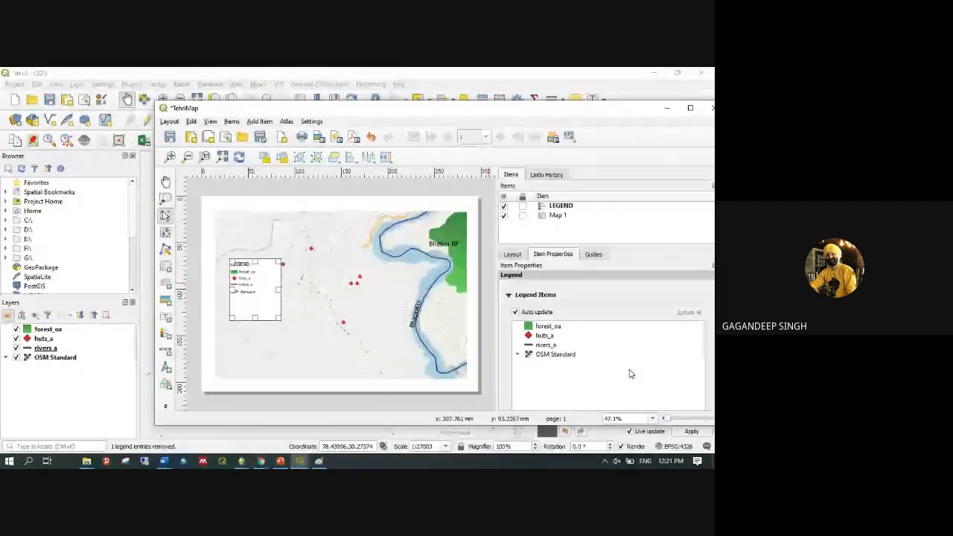
scroll(628, 366, down, 1)
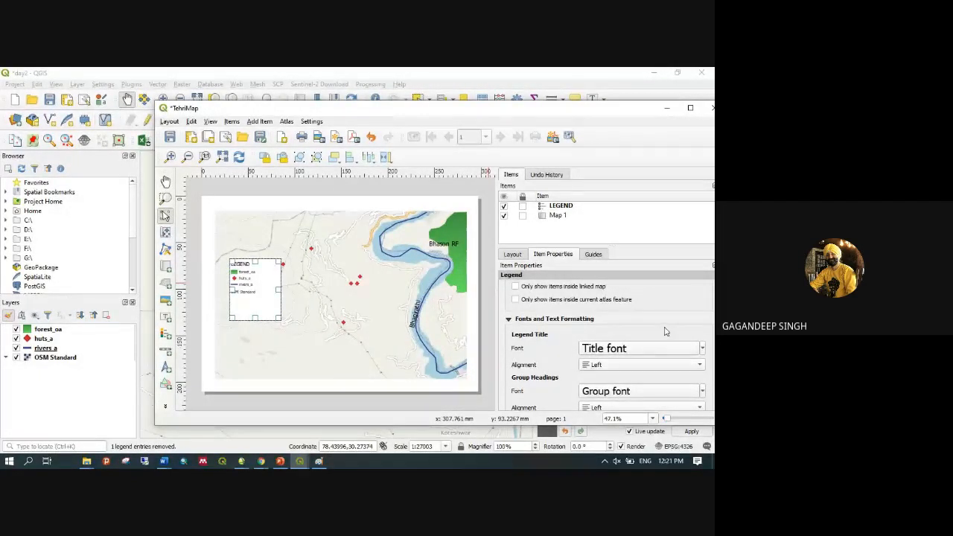
scroll(668, 321, down, 1)
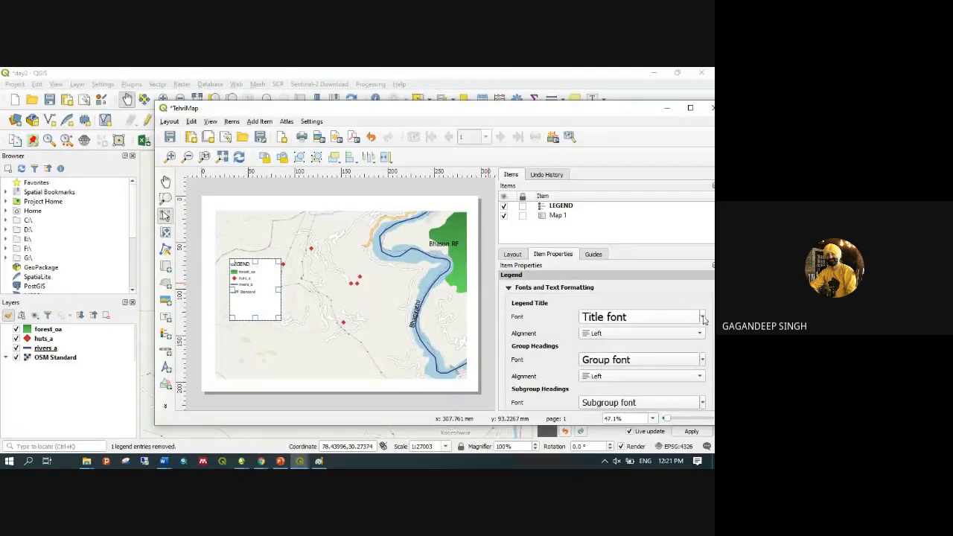
click(702, 318)
double_click(608, 340)
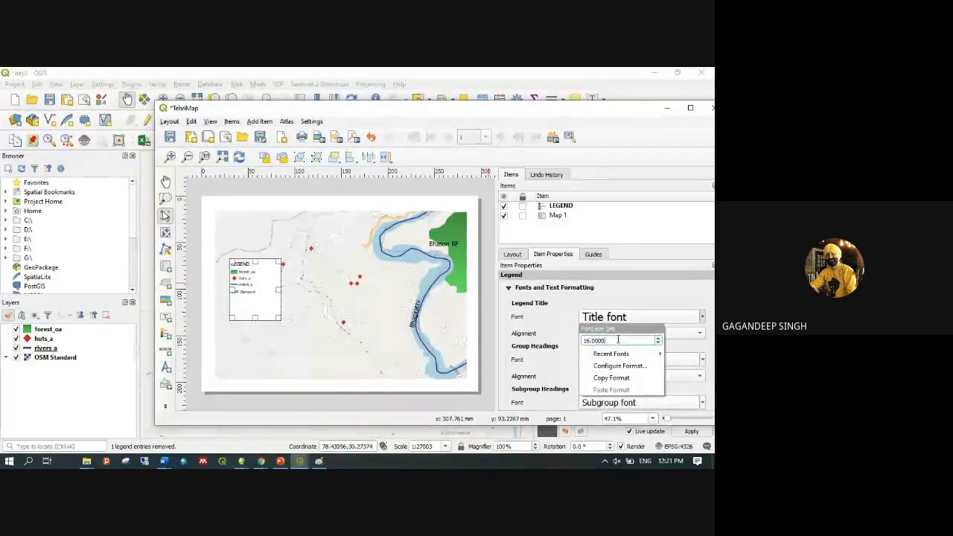
text(20)
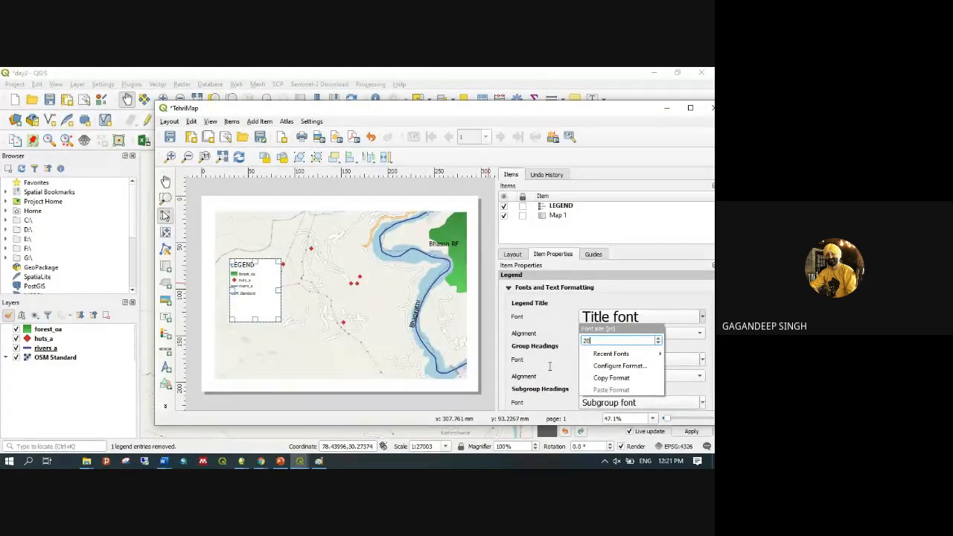
click(689, 350)
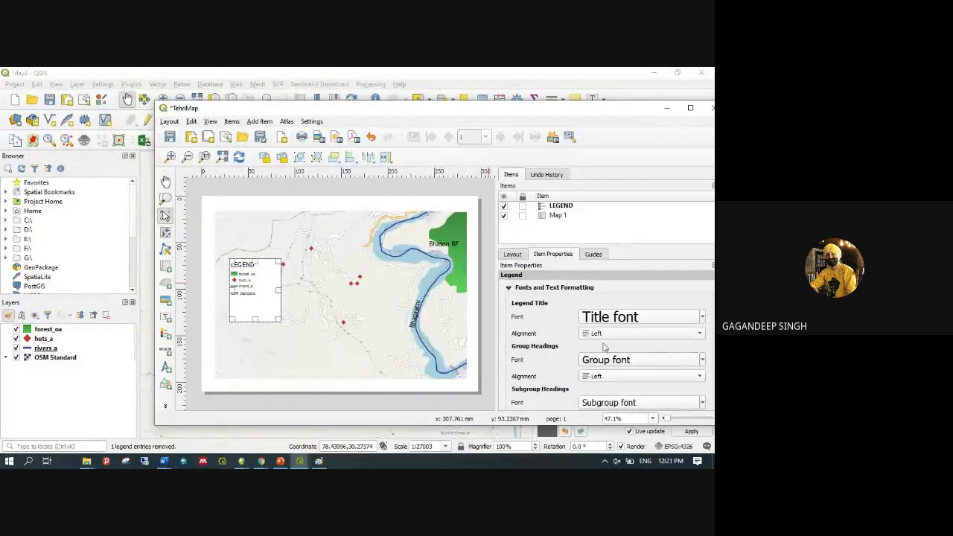
Set the font size of the legend's item labels to 16 points
scroll(545, 357, down, 2)
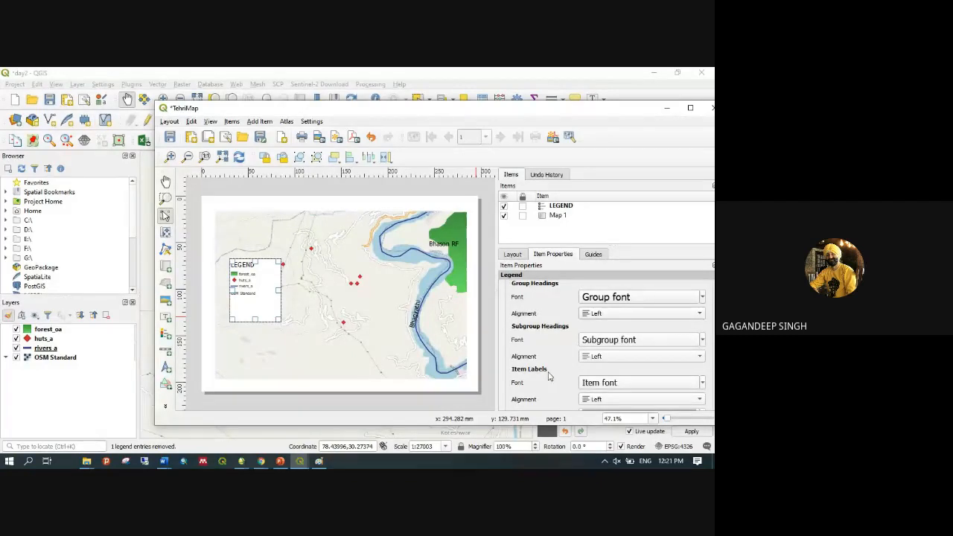
click(702, 382)
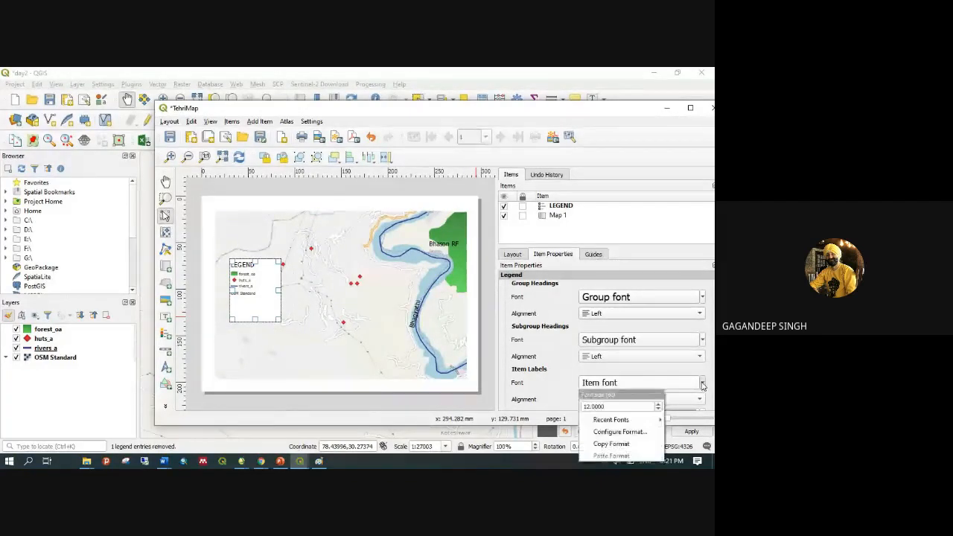
drag(611, 409, 583, 407)
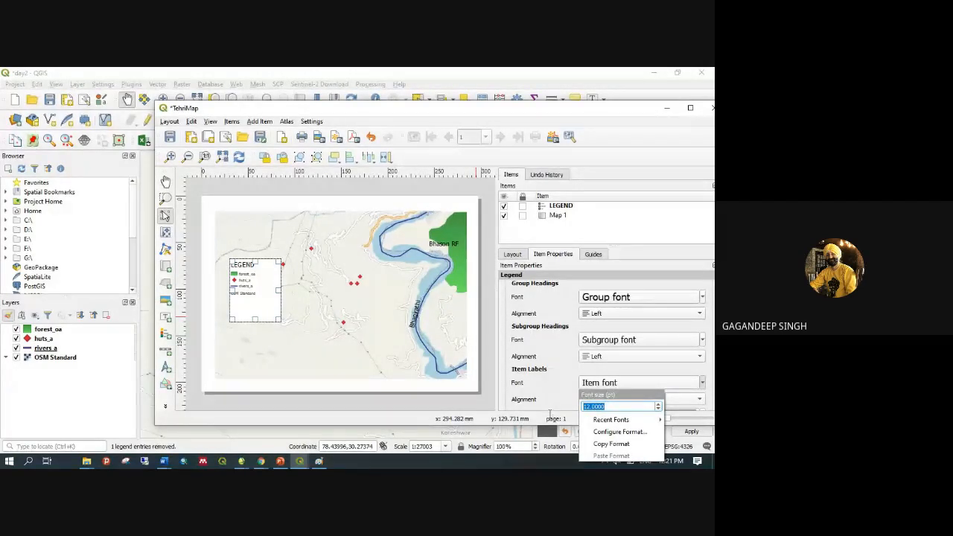
text(16)
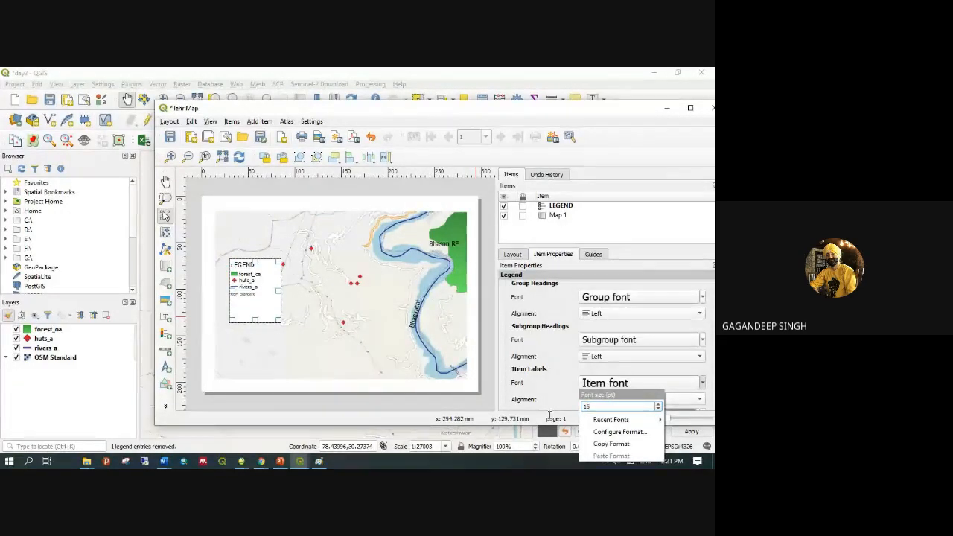
click(654, 368)
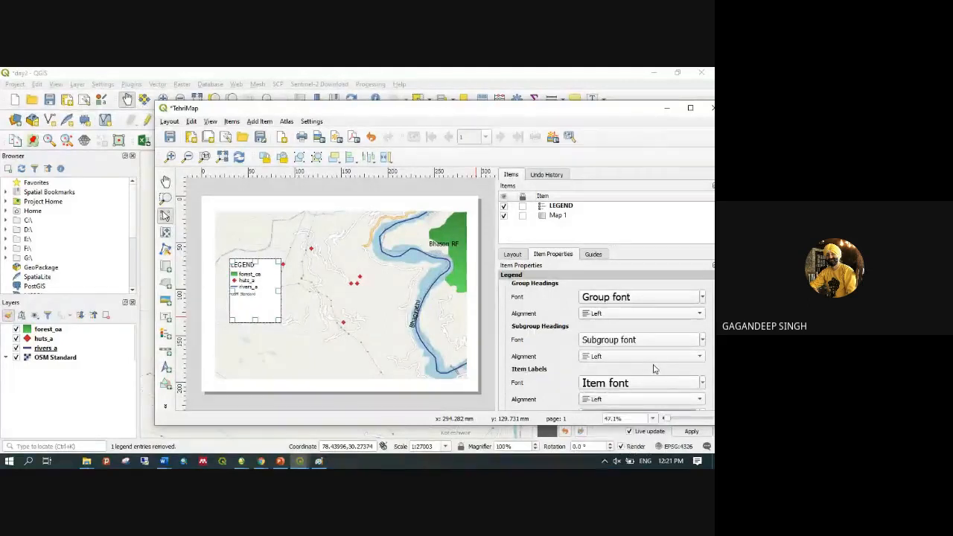
scroll(654, 368, down, 1)
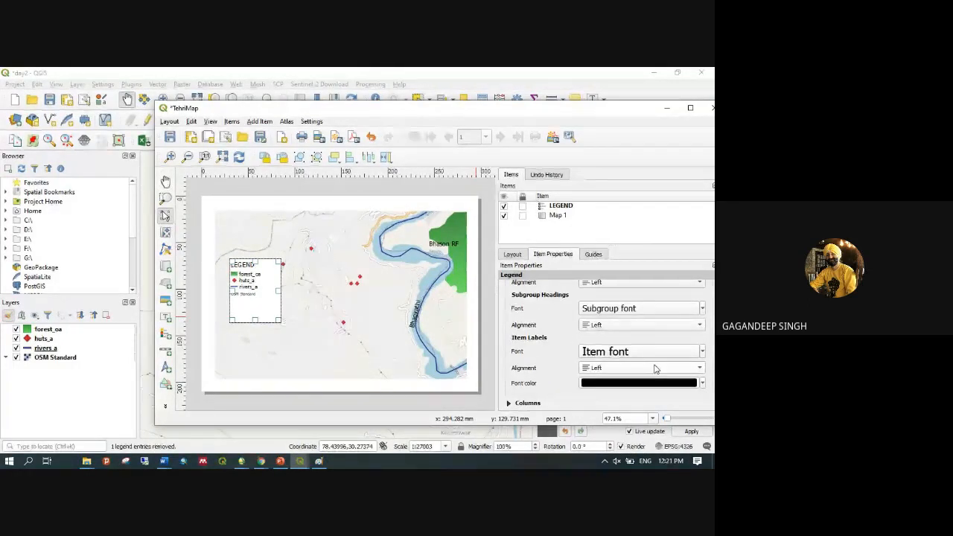
Set the font size of the legend's subgroup headings to 16 points
scroll(656, 366, down, 1)
scroll(656, 365, up, 2)
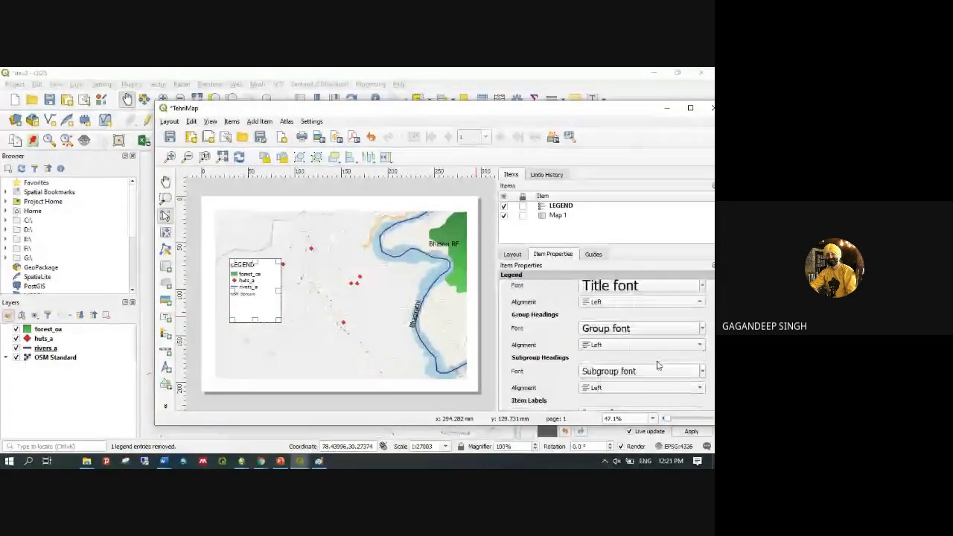
scroll(659, 365, down, 1)
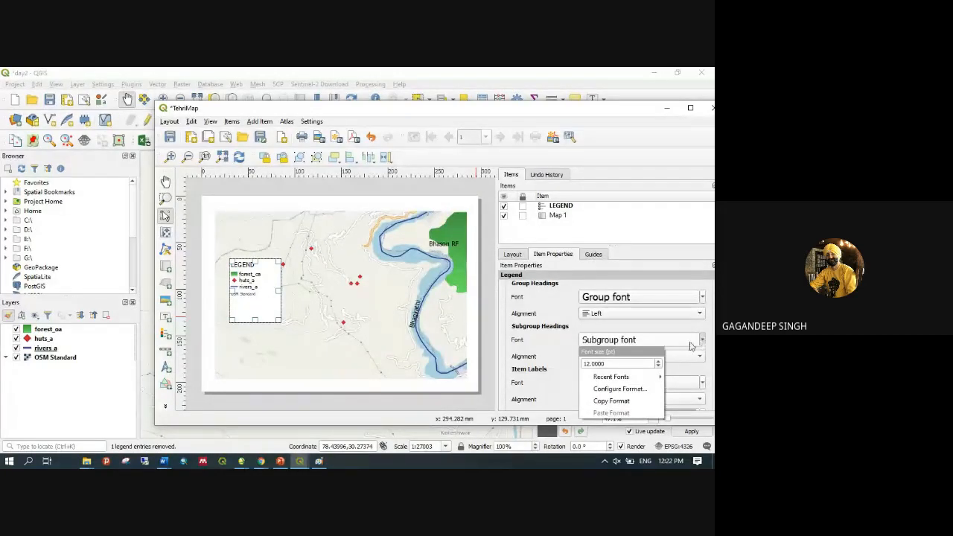
drag(630, 361, 539, 360)
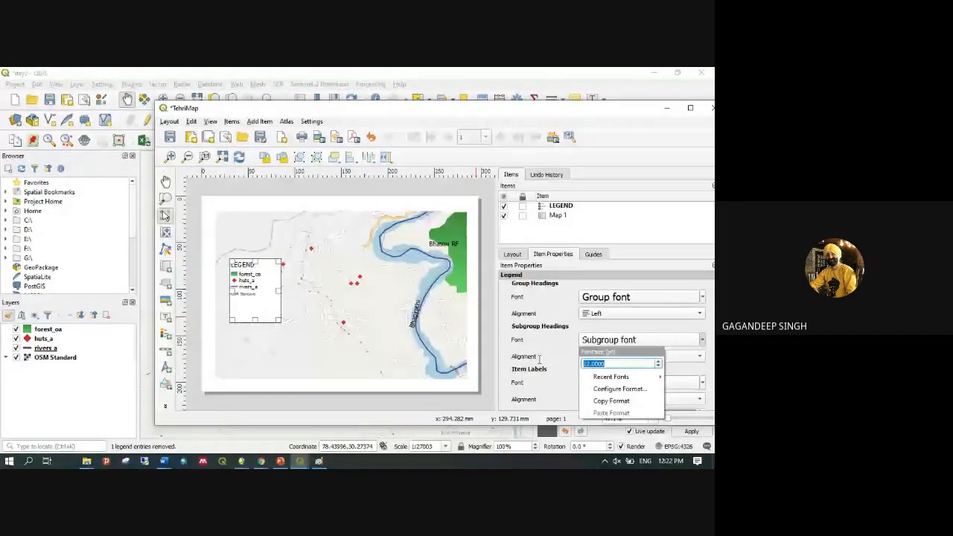
text(16)
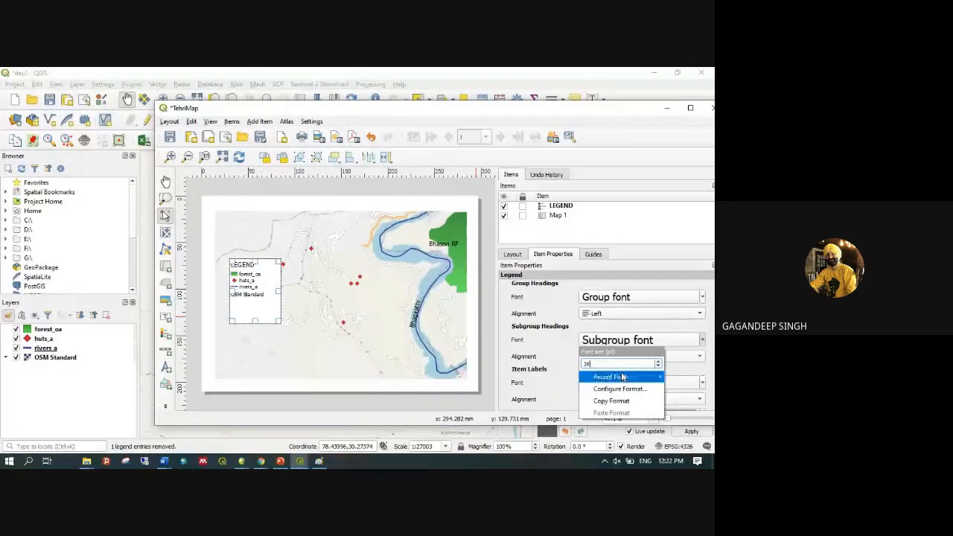
click(563, 343)
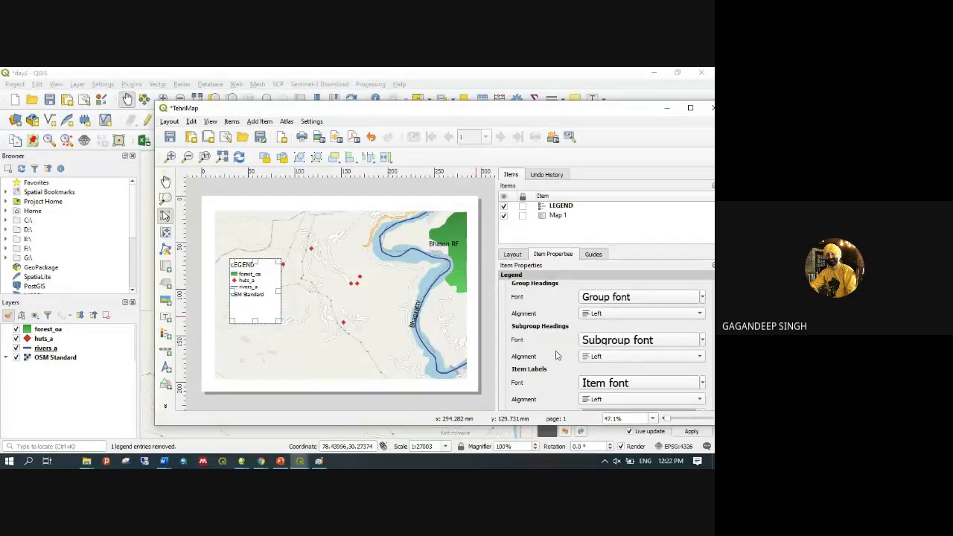
Move the legend into the lower-left corner of the map
scroll(556, 355, down, 1)
scroll(556, 349, down, 4)
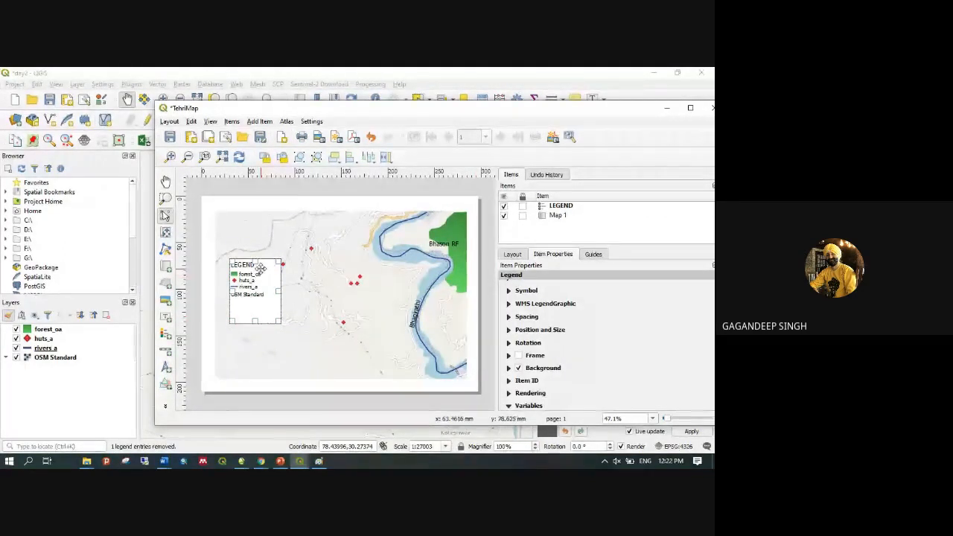
drag(255, 277, 250, 323)
drag(250, 372, 275, 336)
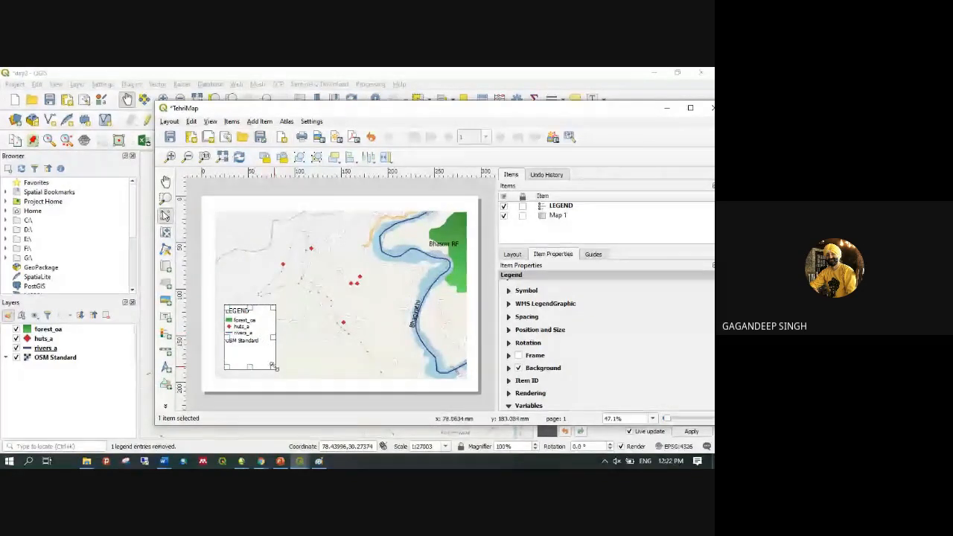
click(266, 348)
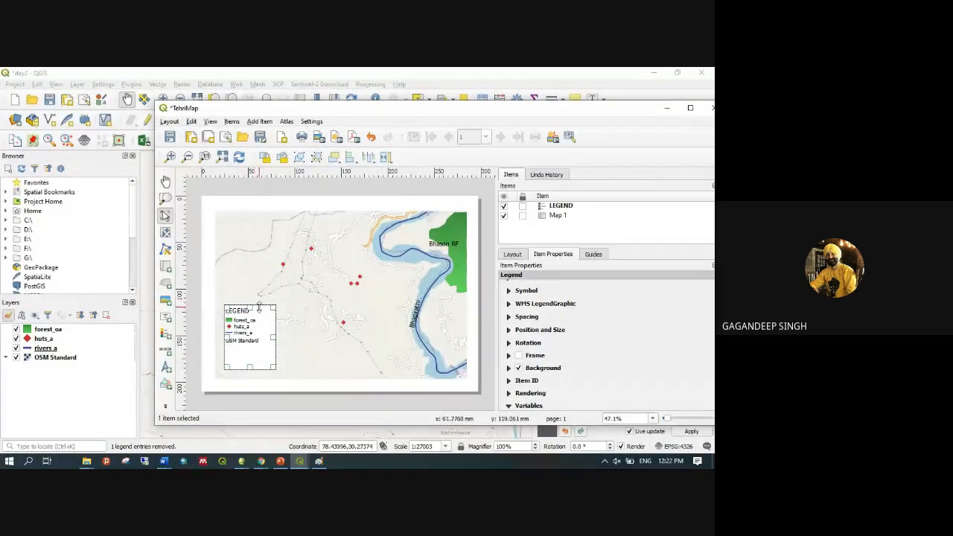
drag(236, 311, 232, 322)
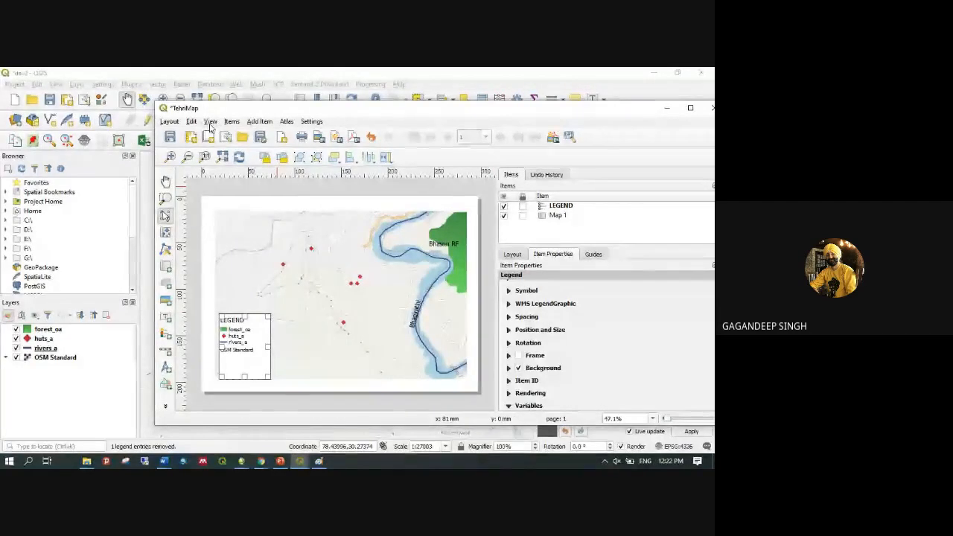
Add a scale bar for Map 1 near the map's lower edge beside the legend, with Meters as its units
click(259, 122)
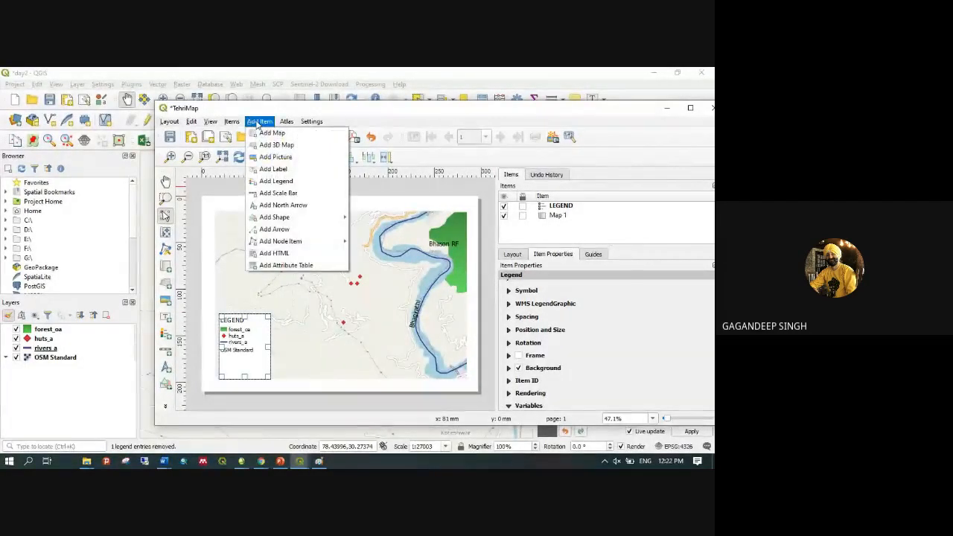
click(290, 194)
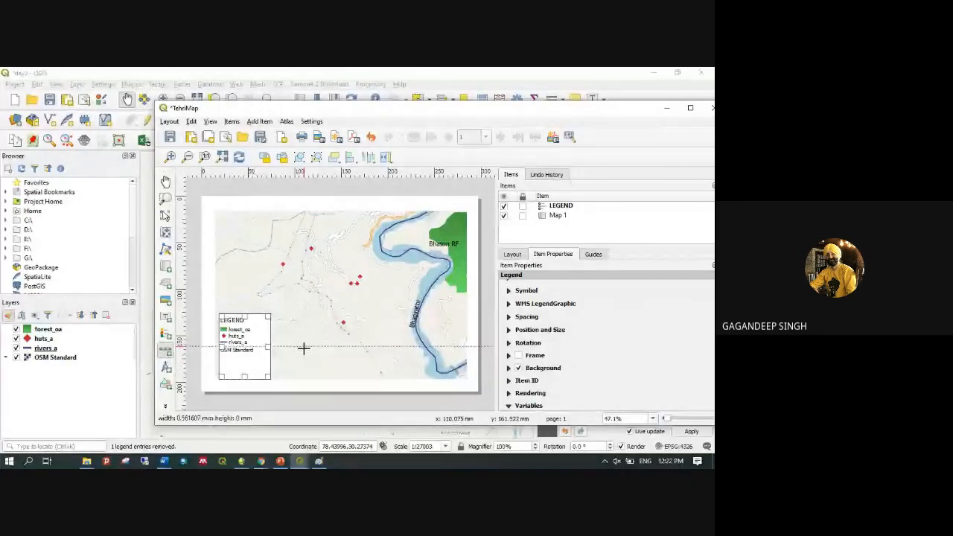
drag(304, 347, 393, 369)
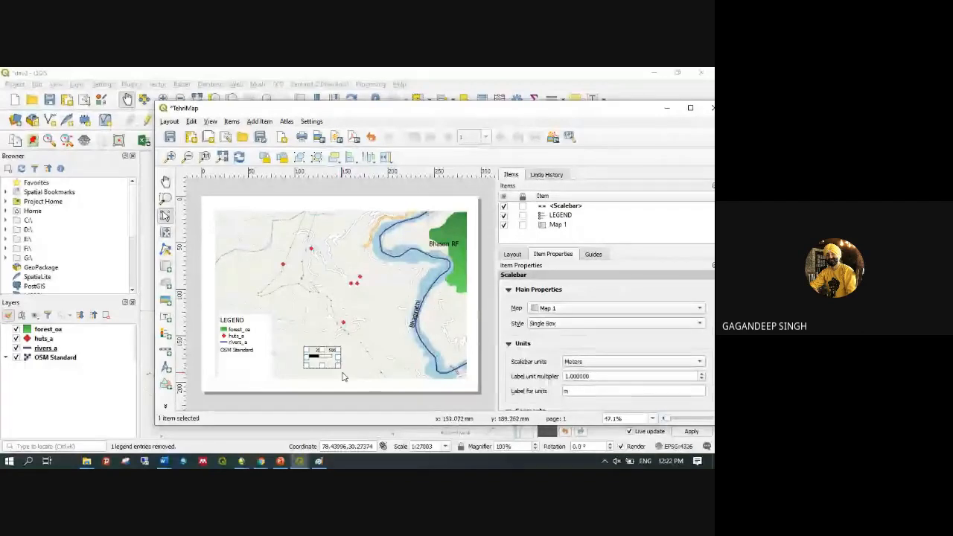
click(588, 362)
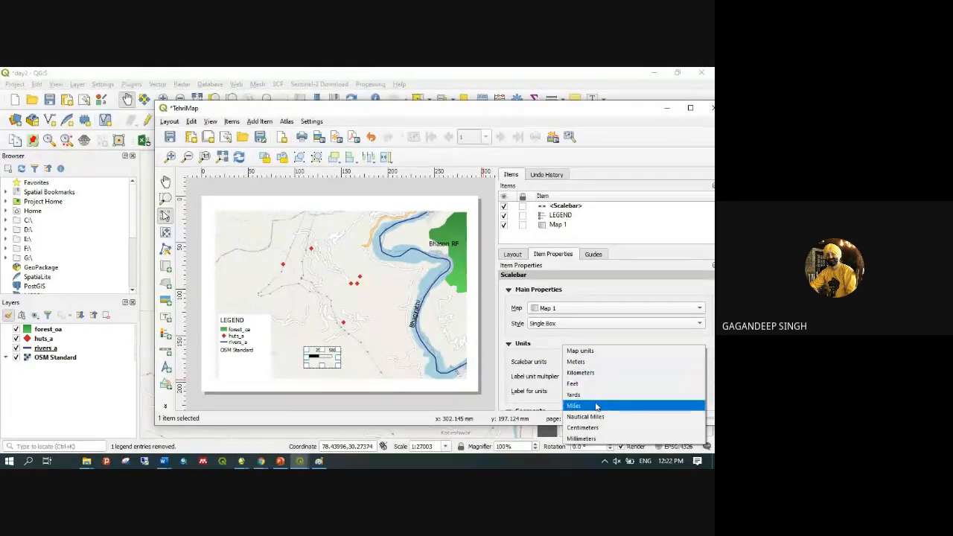
click(588, 361)
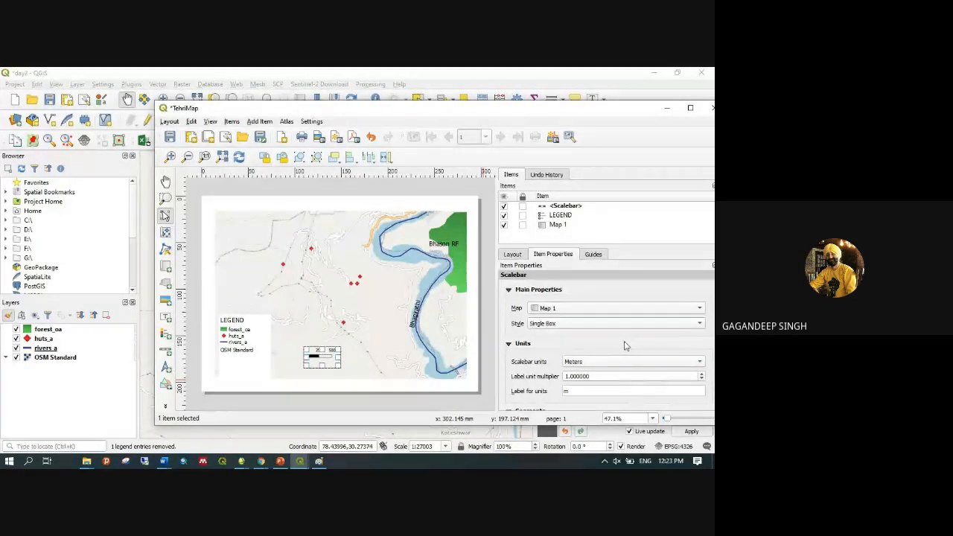
Set the scale bar's segments to left 3 and right 3, and widen its box slightly
scroll(625, 344, down, 2)
scroll(625, 342, down, 2)
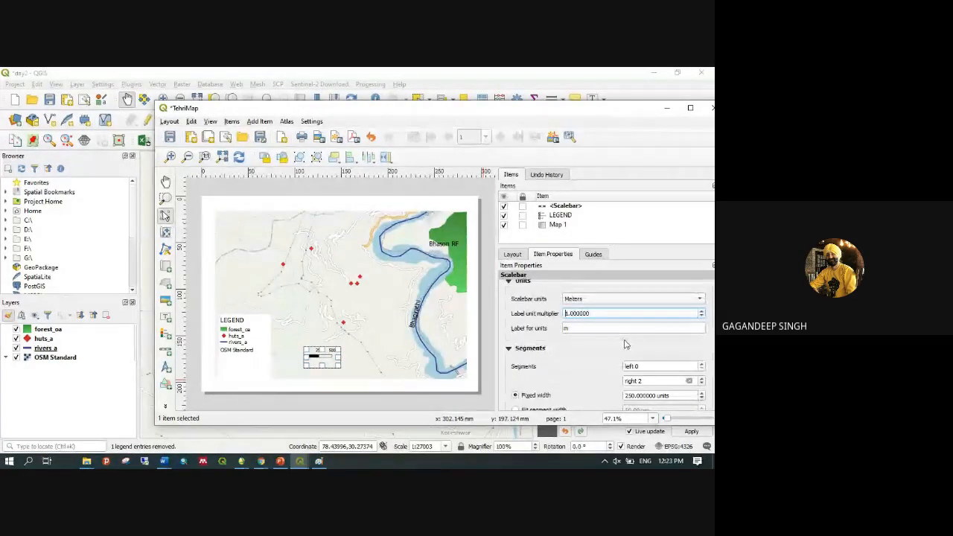
scroll(625, 344, down, 4)
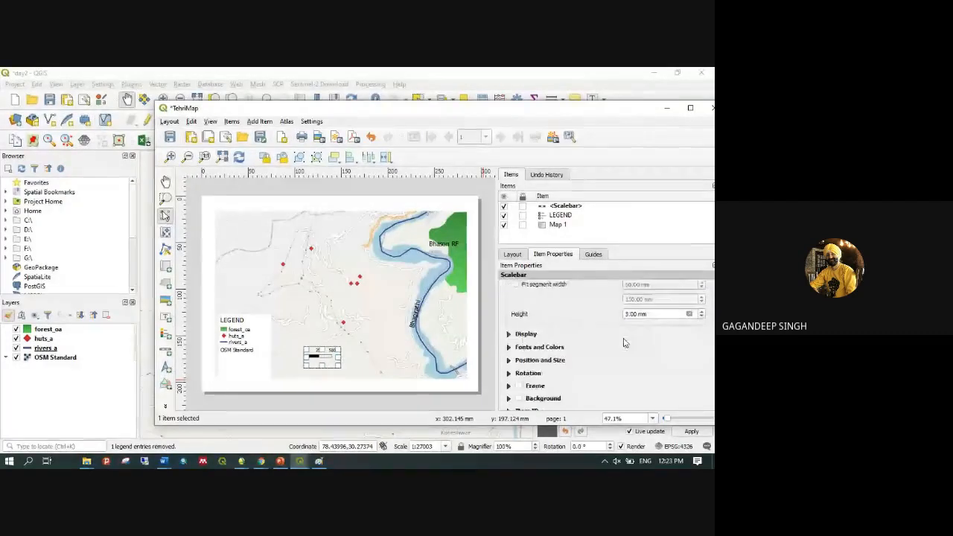
scroll(625, 343, up, 2)
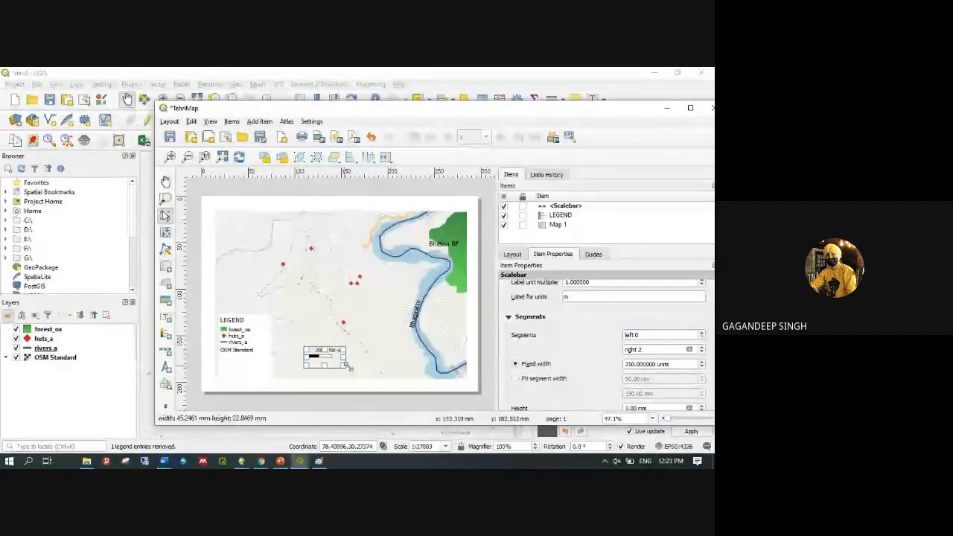
mouse_move(340, 367)
mouse_down()
mouse_move(367, 366)
mouse_move(340, 365)
mouse_up()
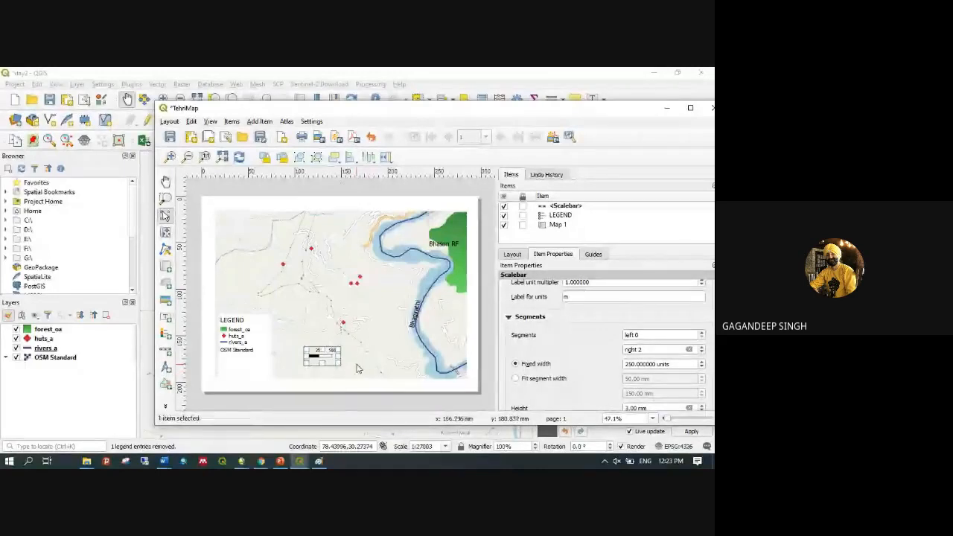
double_click(701, 331)
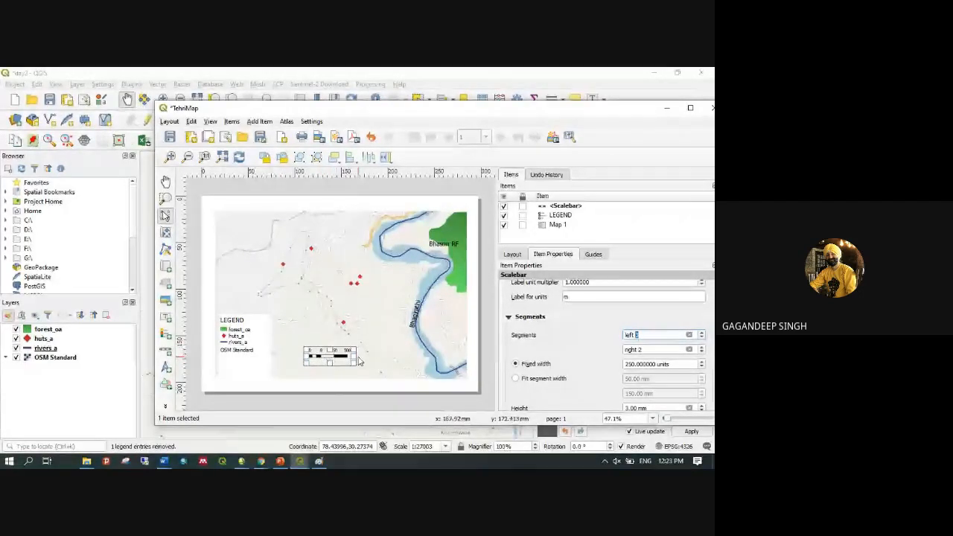
click(702, 348)
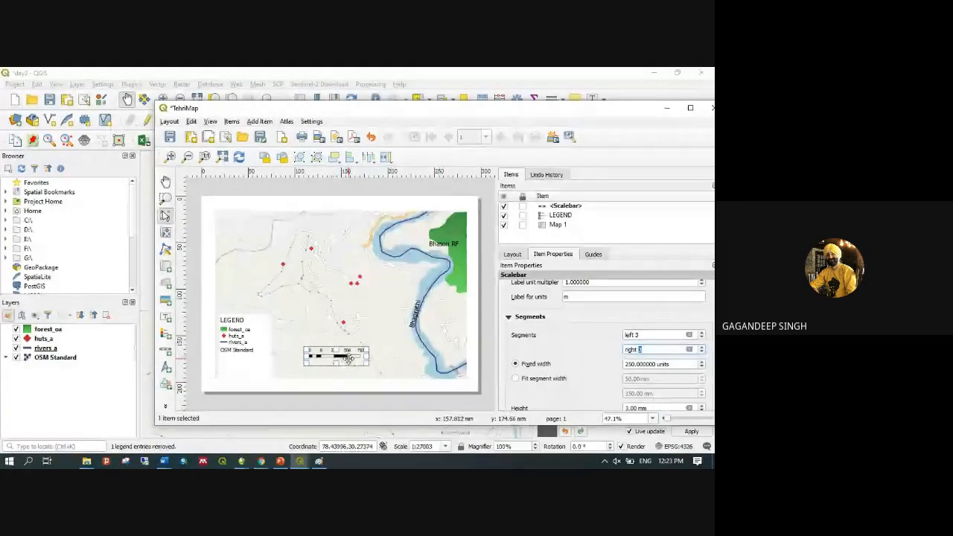
click(347, 358)
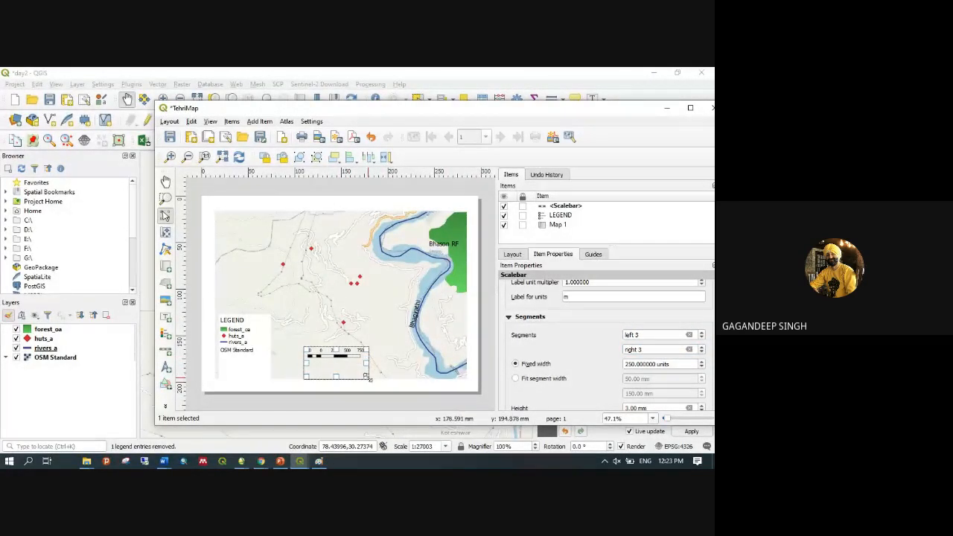
drag(368, 378, 381, 366)
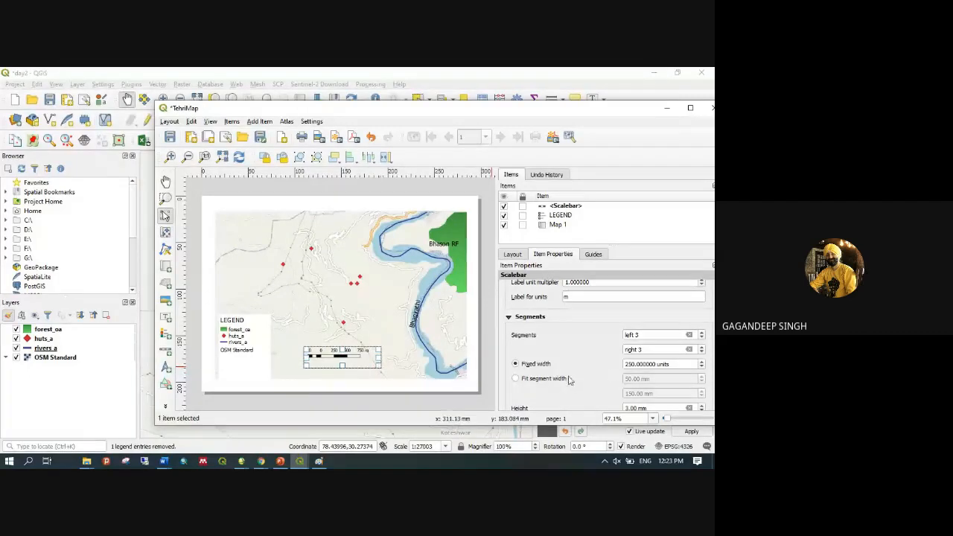
Set the scale bar's height to 5 mm
scroll(581, 382, down, 3)
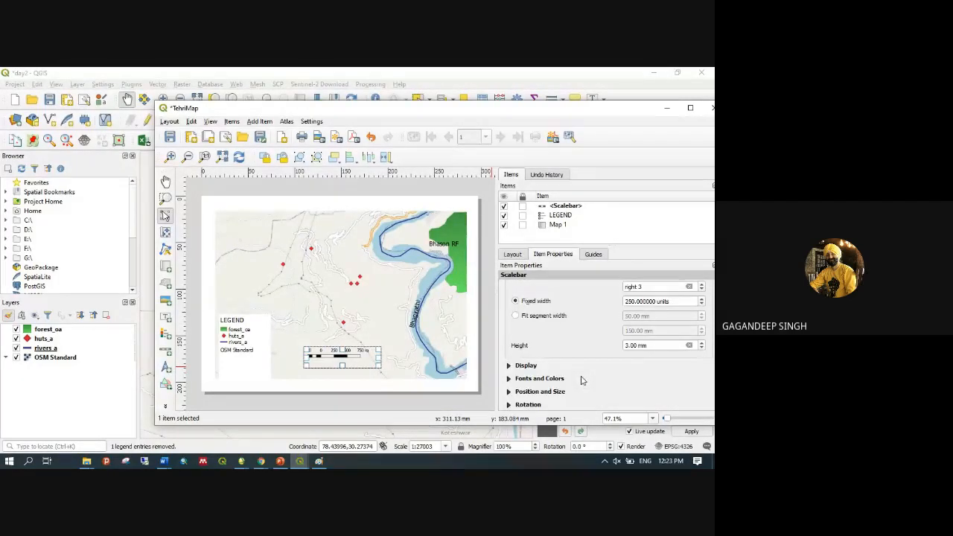
scroll(582, 380, up, 2)
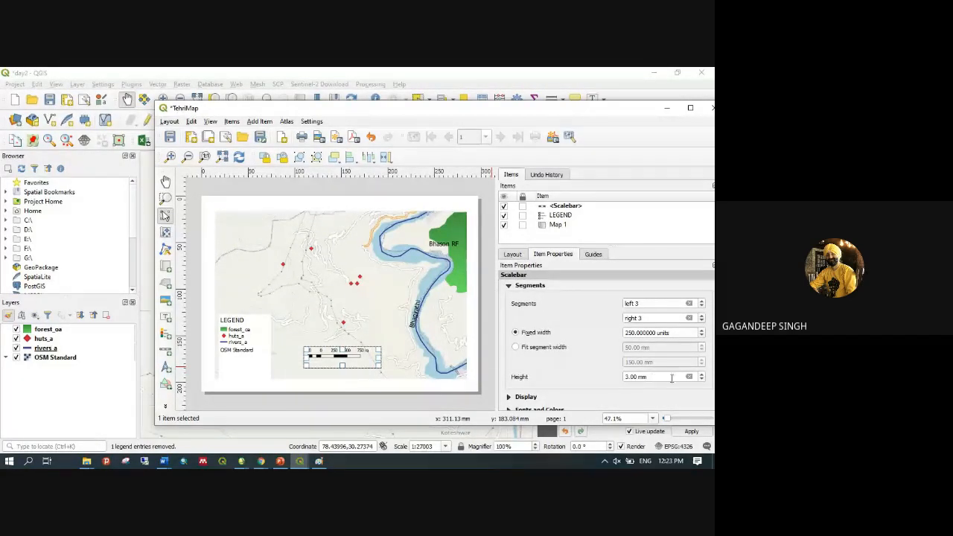
click(701, 374)
click(701, 374)
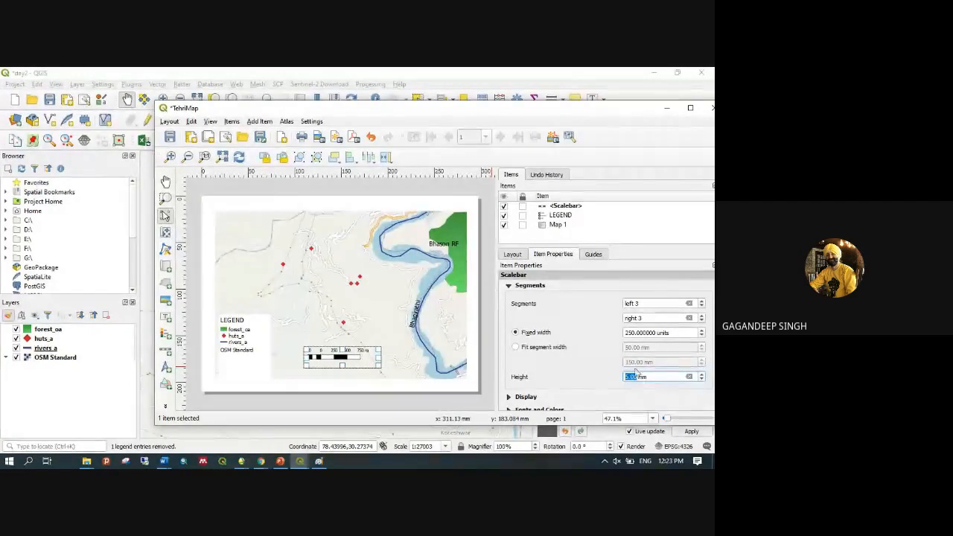
click(574, 367)
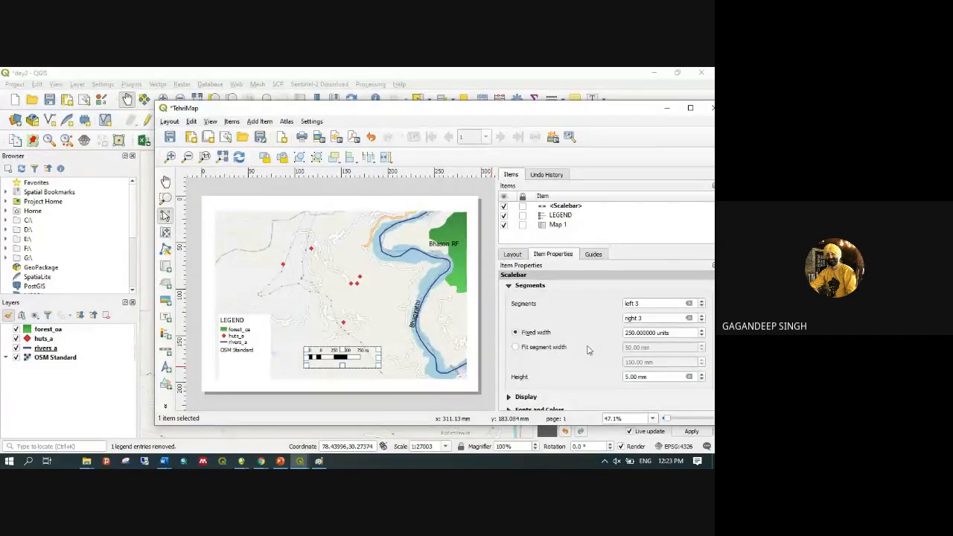
Set the scale bar's font size to 17 points
scroll(591, 351, up, 3)
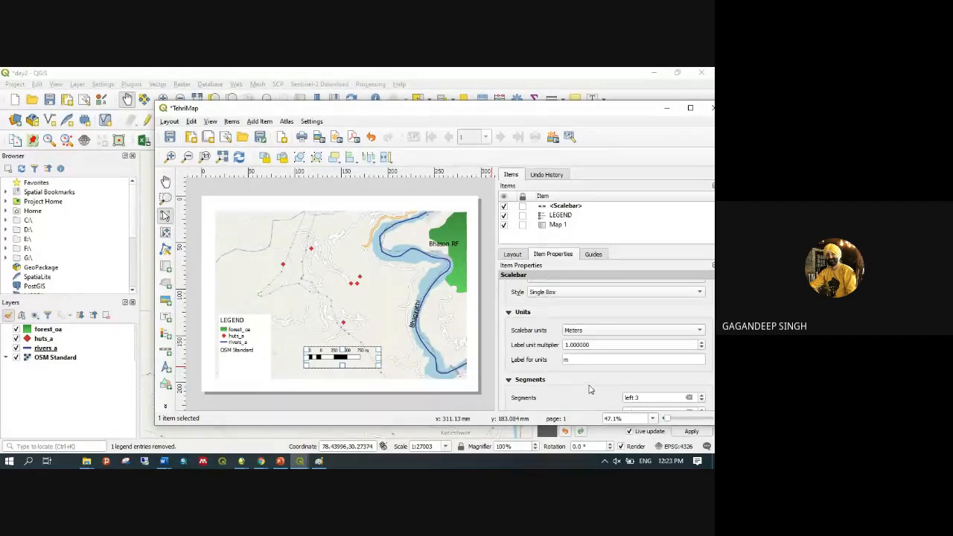
scroll(590, 388, down, 5)
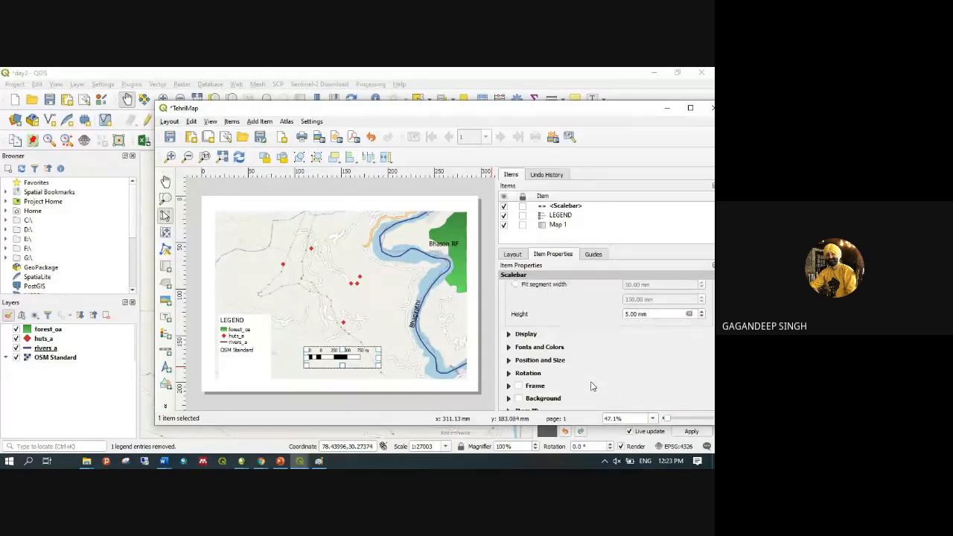
click(509, 348)
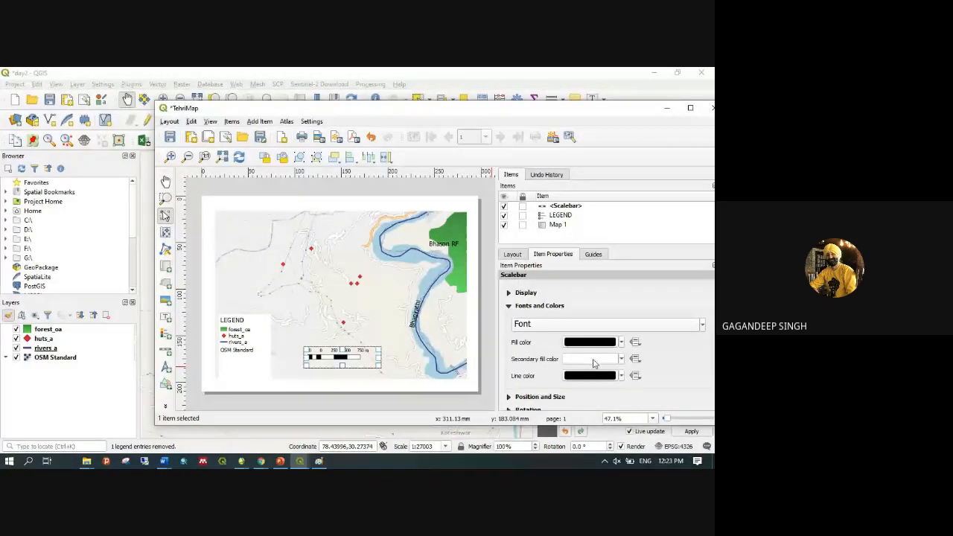
click(702, 328)
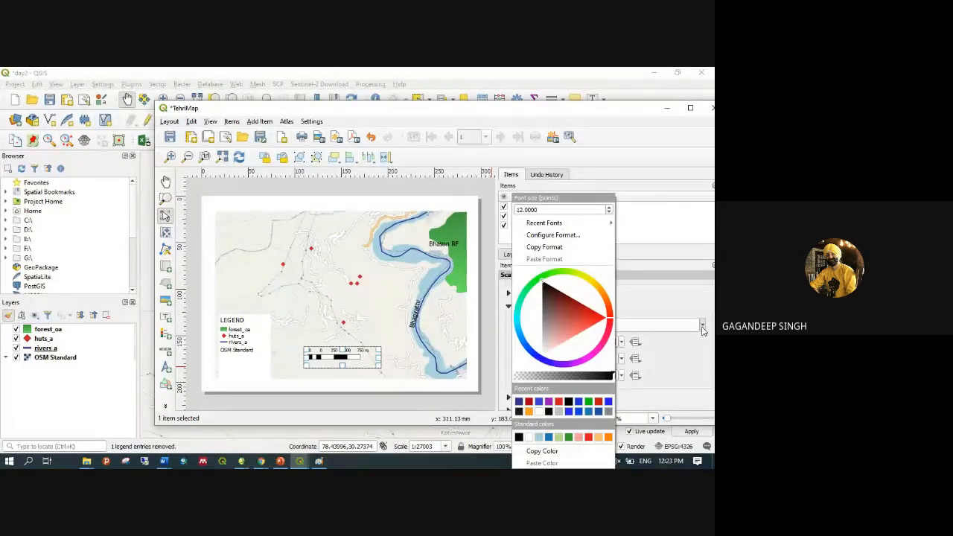
click(609, 208)
click(609, 208)
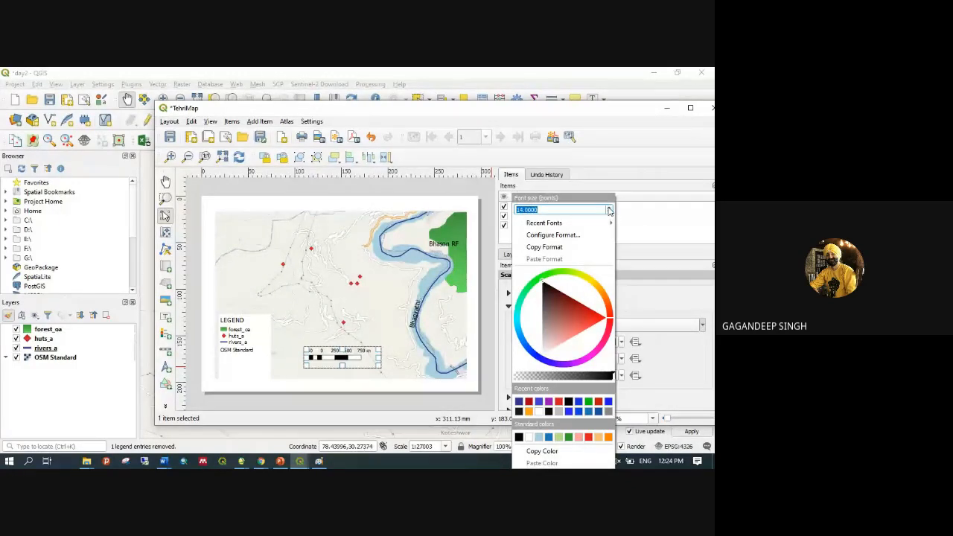
click(609, 209)
click(609, 208)
click(609, 209)
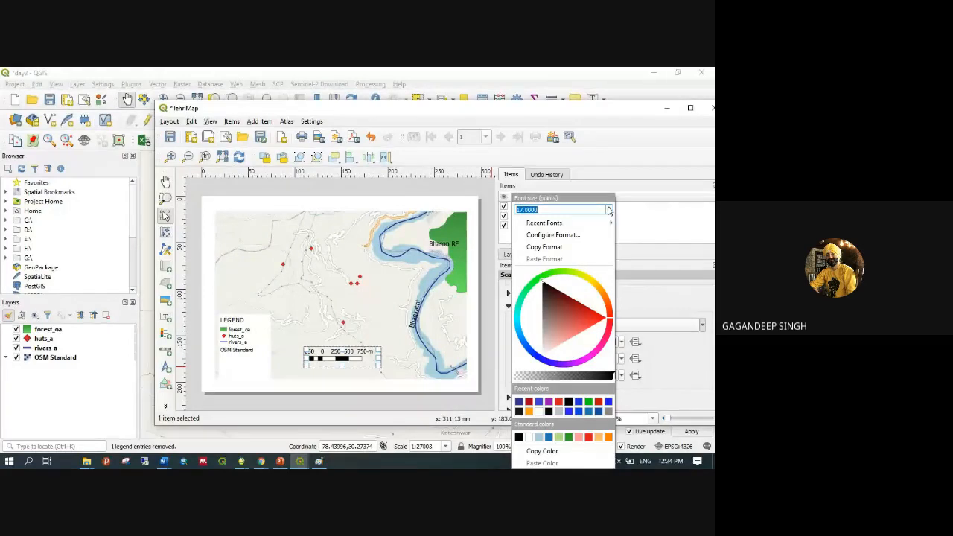
click(673, 252)
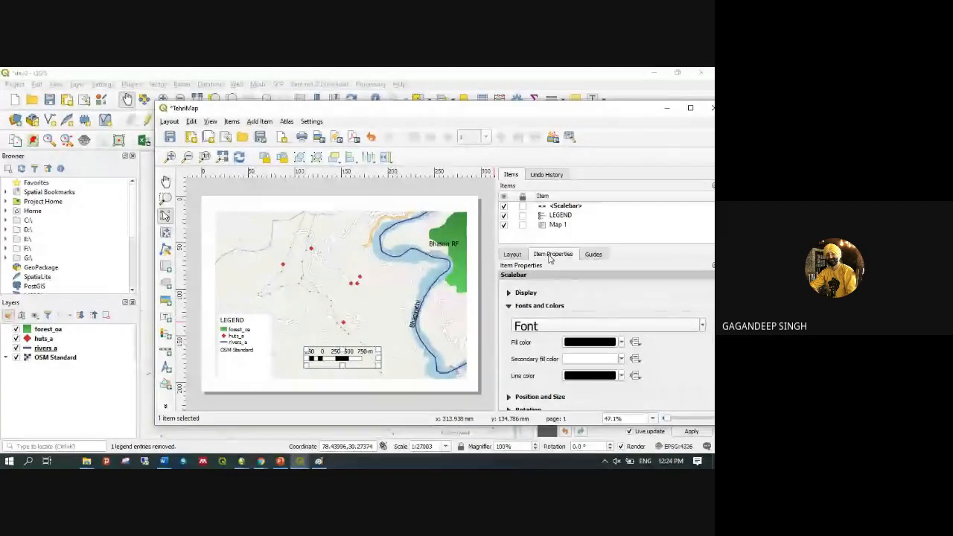
Add a north arrow over the upper-left corner of Map 1 and adjust its position there
click(373, 328)
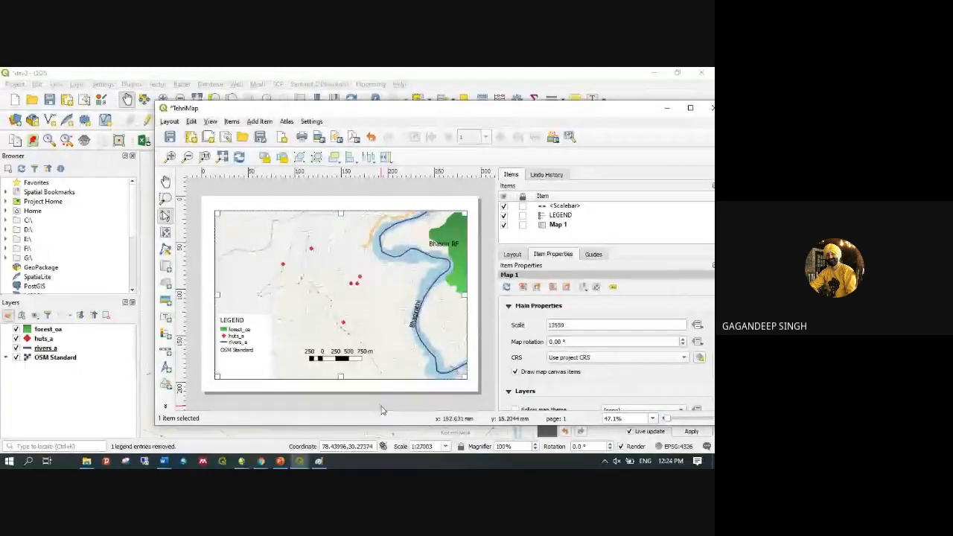
click(258, 122)
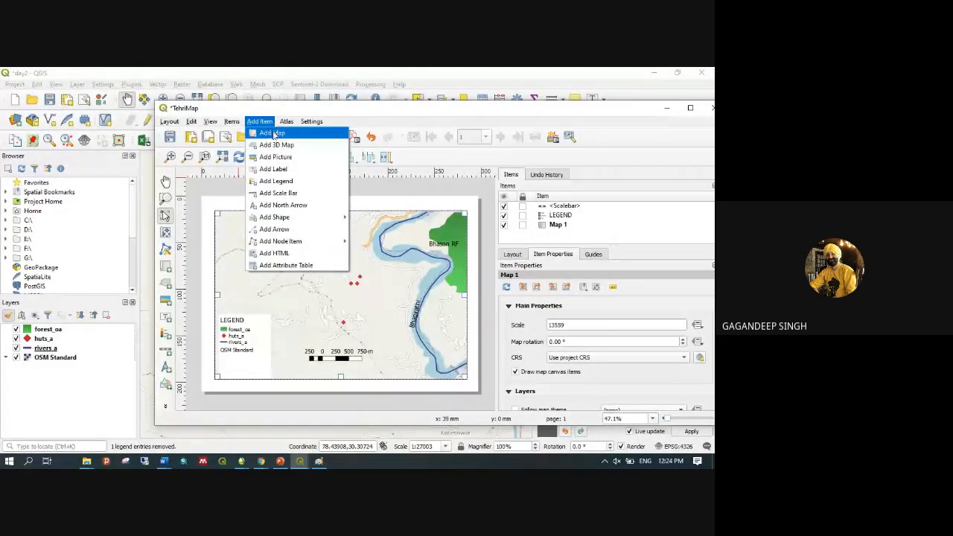
click(297, 205)
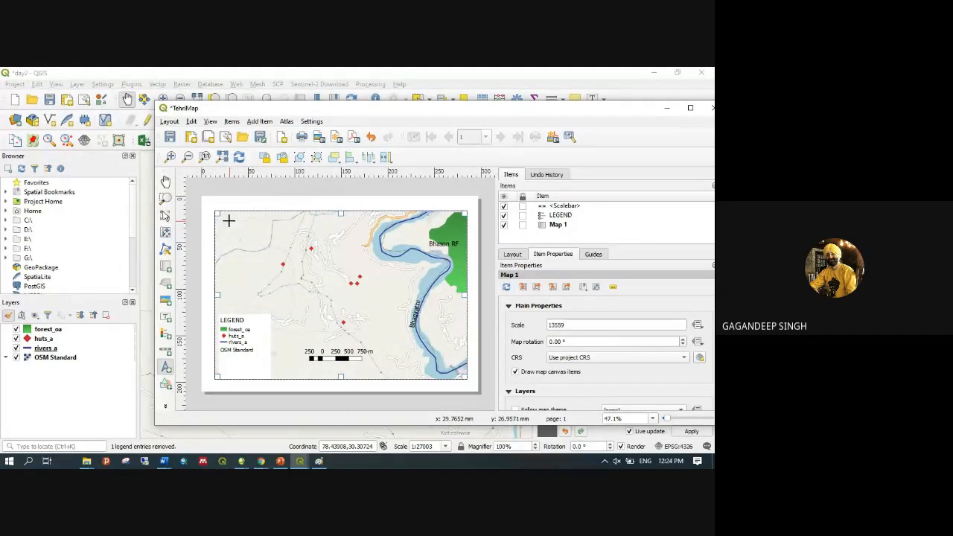
drag(229, 221, 243, 241)
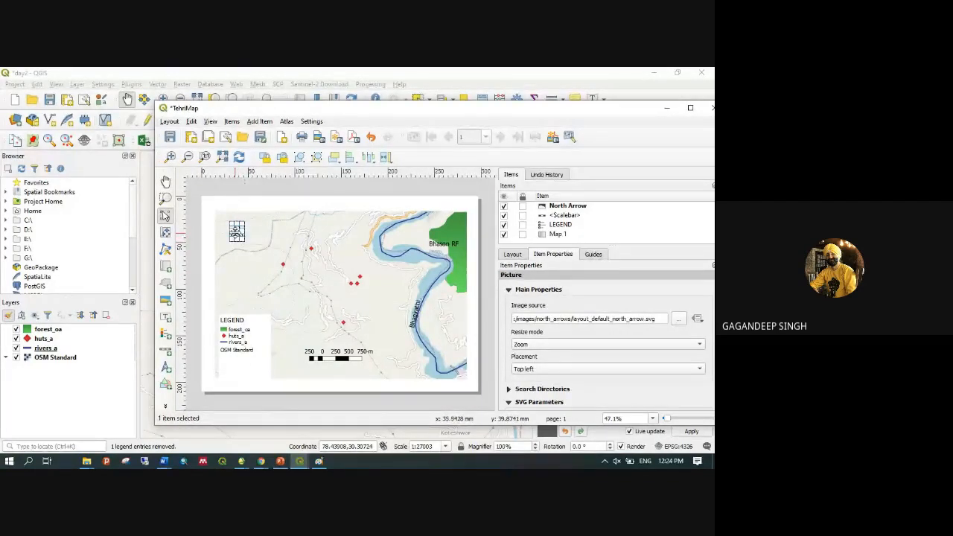
click(250, 272)
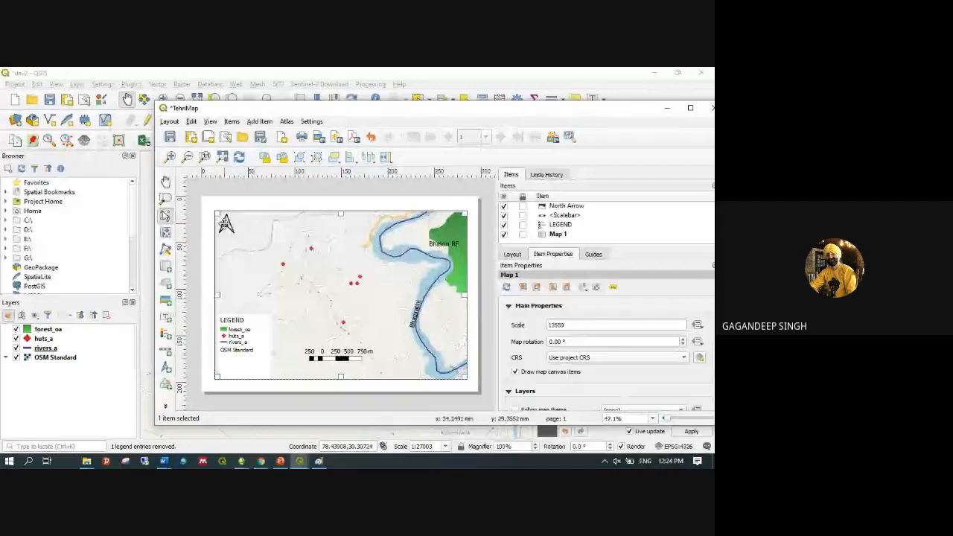
click(226, 224)
click(262, 277)
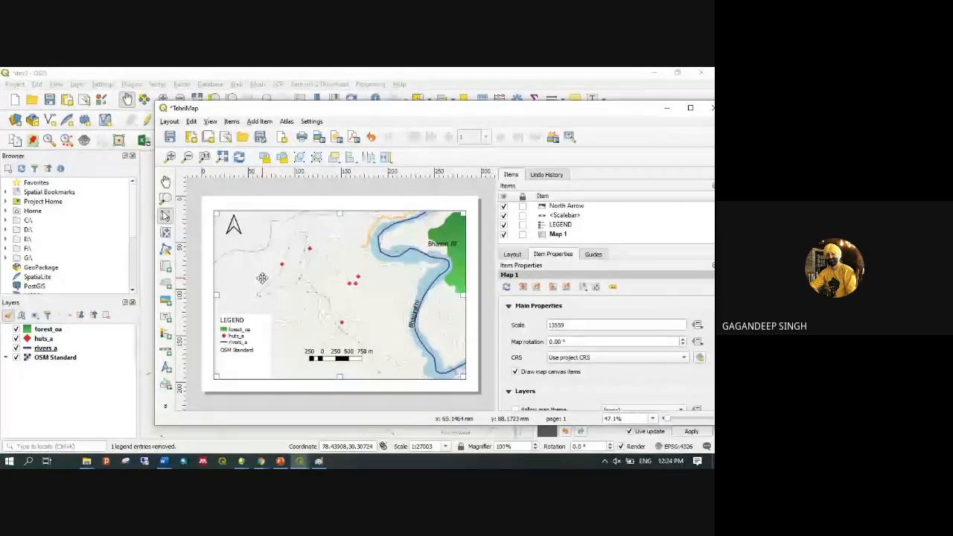
Nudge Map 1 to the right on the page and back to the left
key(Right)
key(Right)
key(Right)
key(Right)
key(Right)
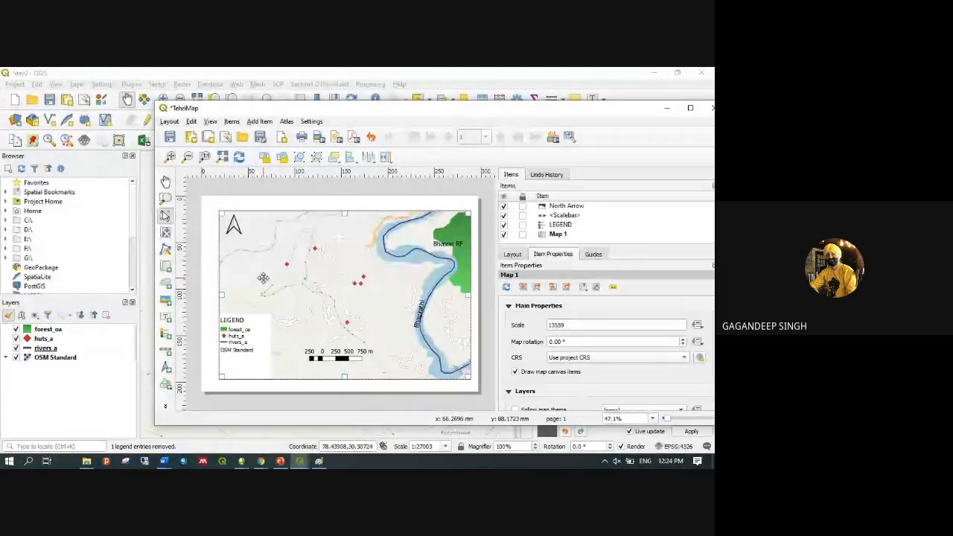
key(Left)
key(Left)
key(Left)
key(Left)
key(Left)
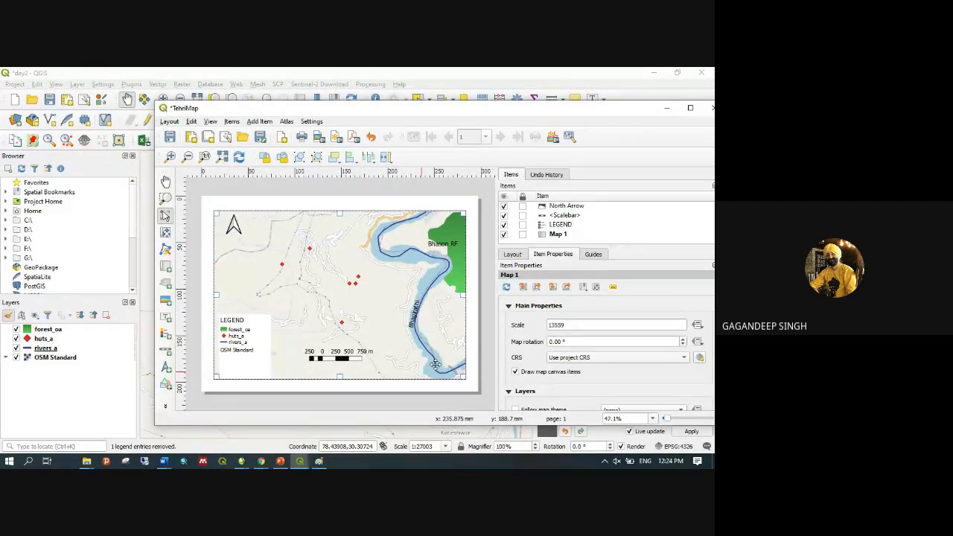
Move the scale bar slightly lower, closer to the map's lower edge
click(339, 357)
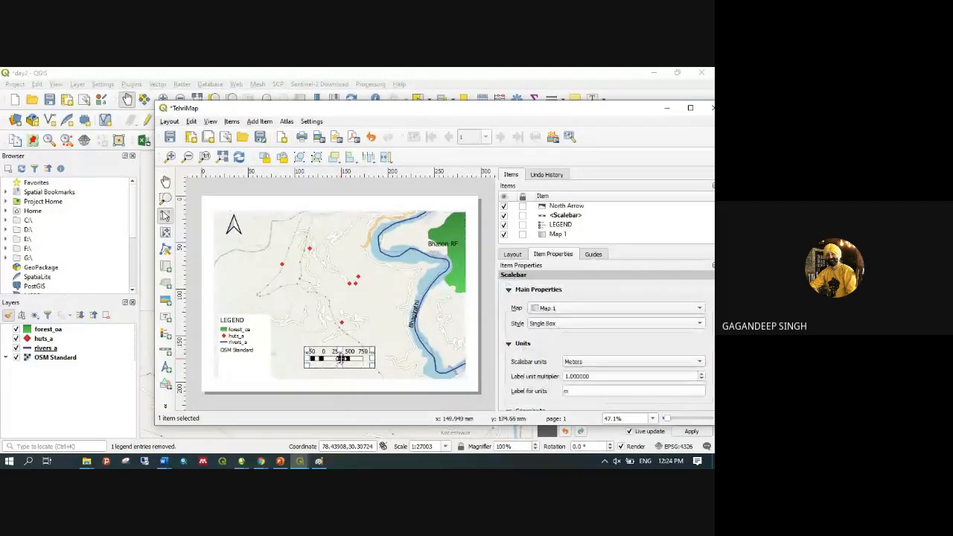
mouse_move(339, 357)
mouse_down()
mouse_move(340, 346)
mouse_move(339, 366)
mouse_up()
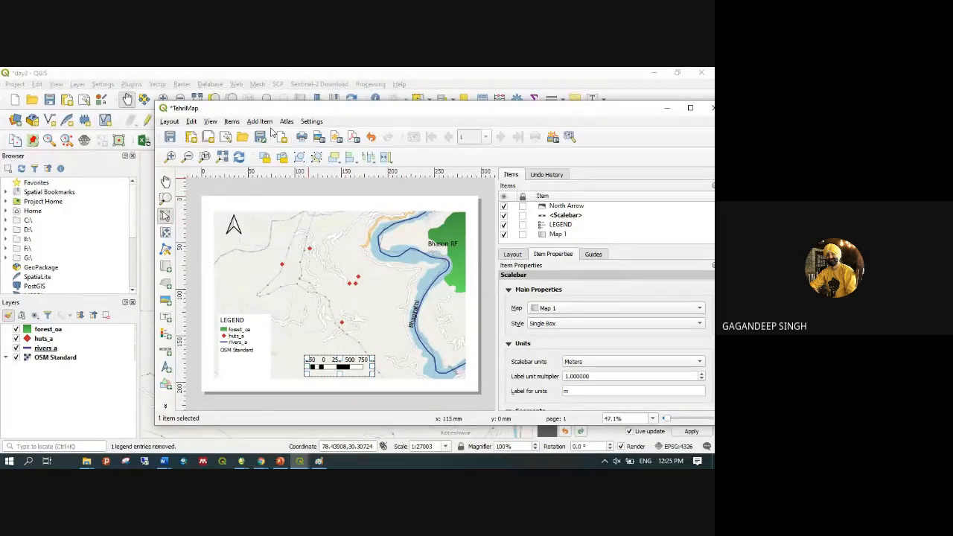
Add a label near the middle of the map's upper edge with the text "Tehri Topographic Map"
click(261, 121)
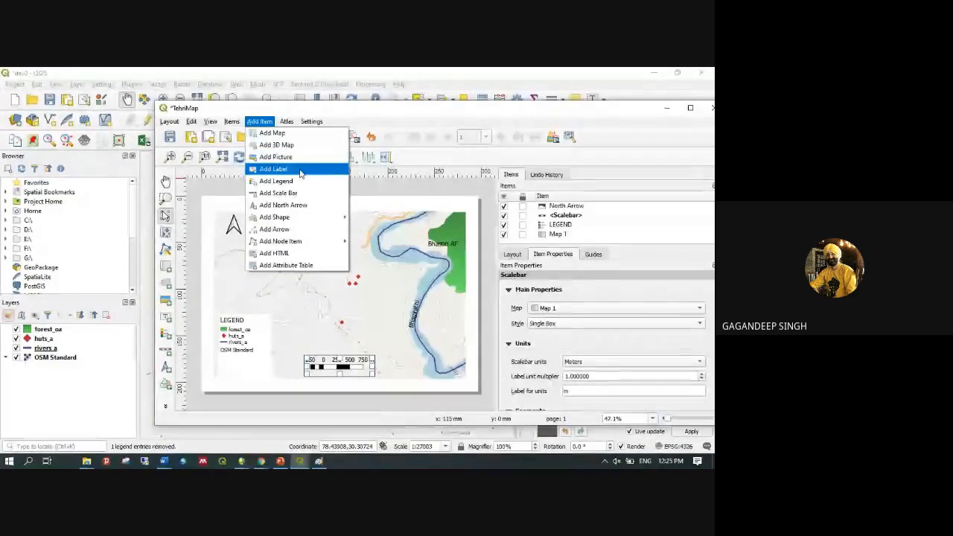
click(301, 170)
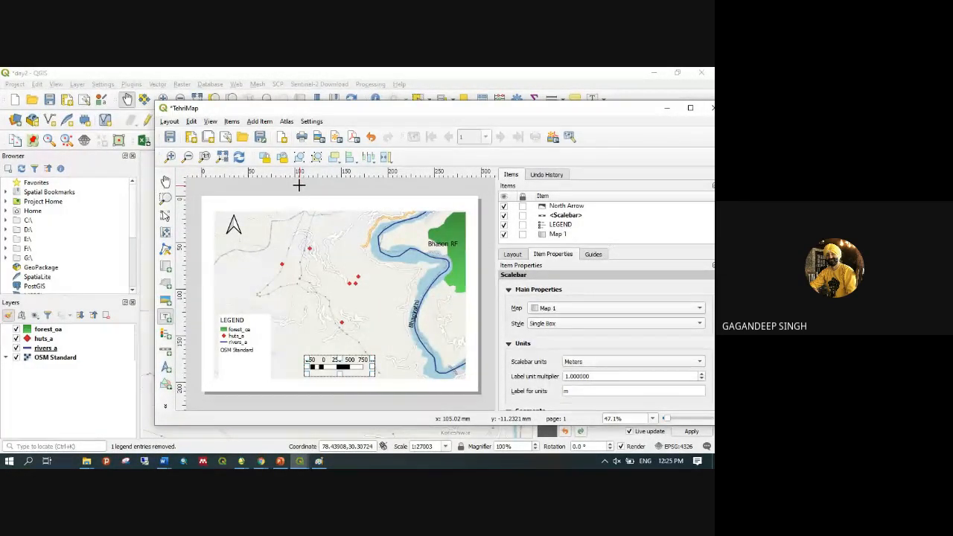
drag(300, 173, 344, 242)
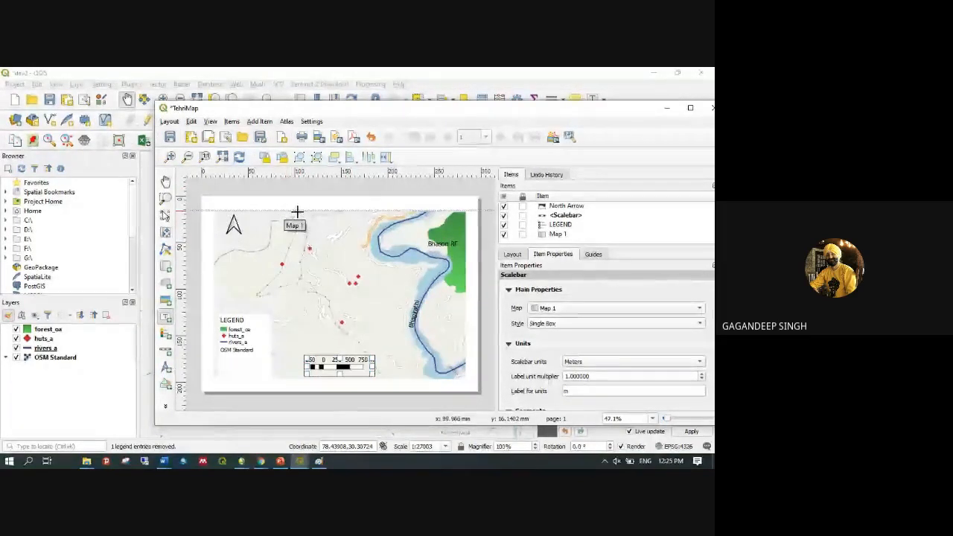
mouse_move(287, 212)
mouse_down()
mouse_move(315, 229)
mouse_move(368, 235)
mouse_up()
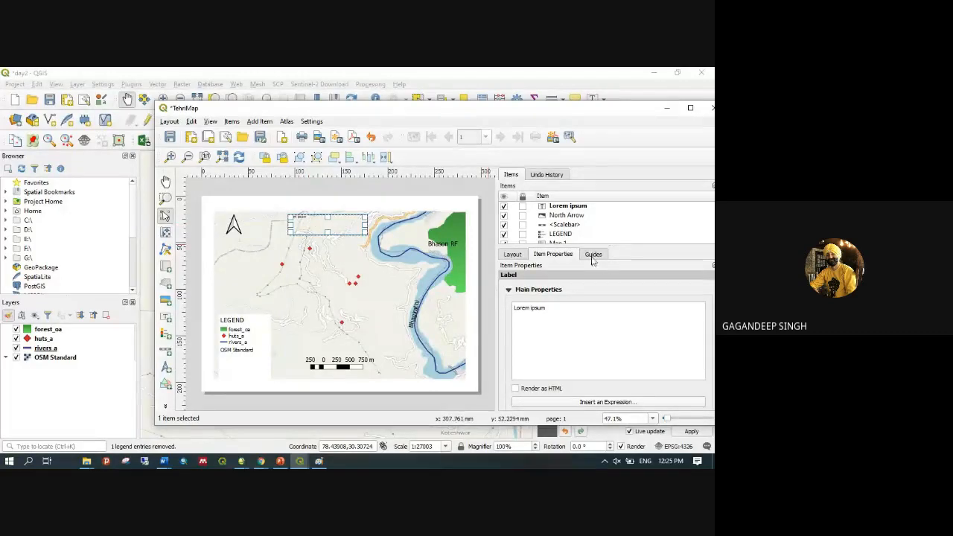
drag(551, 308, 512, 310)
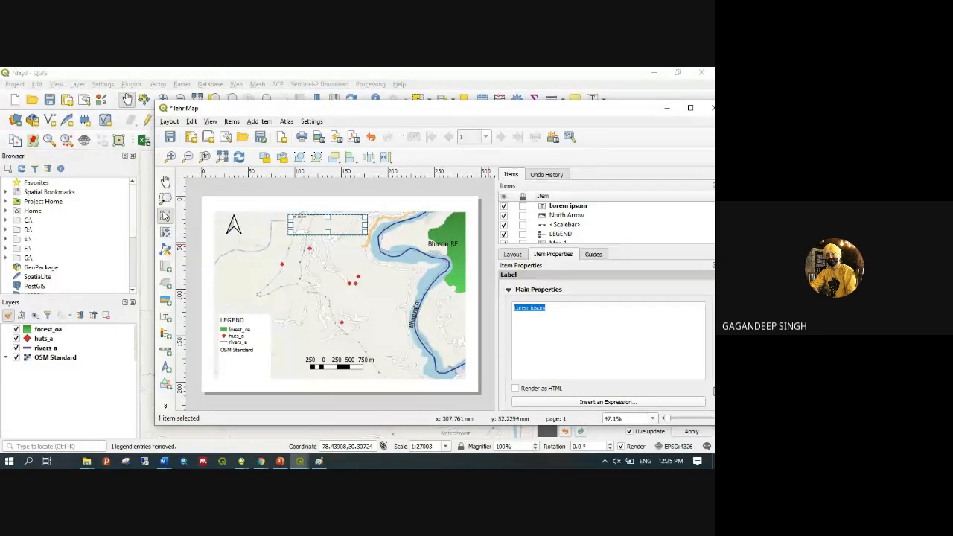
text(T)
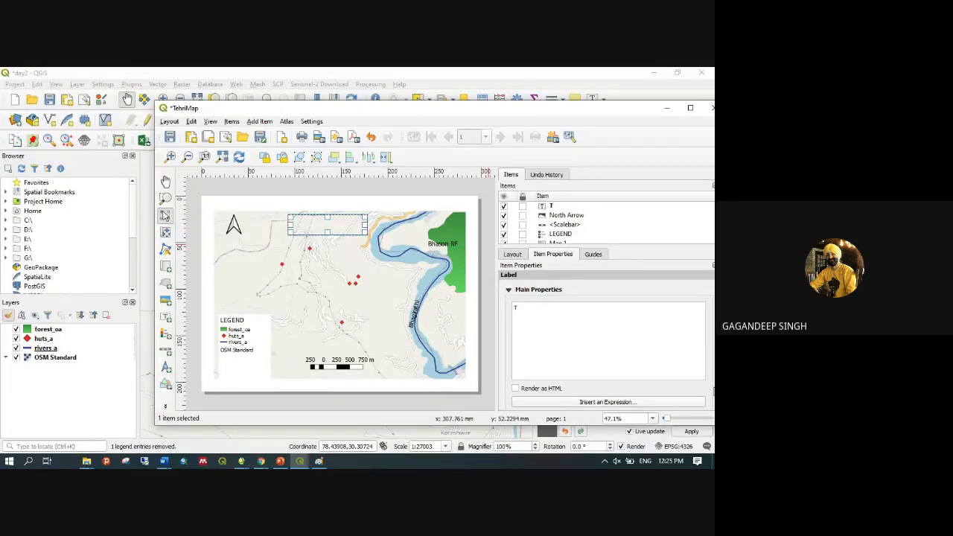
text(ehri)
text(Topographic Map)
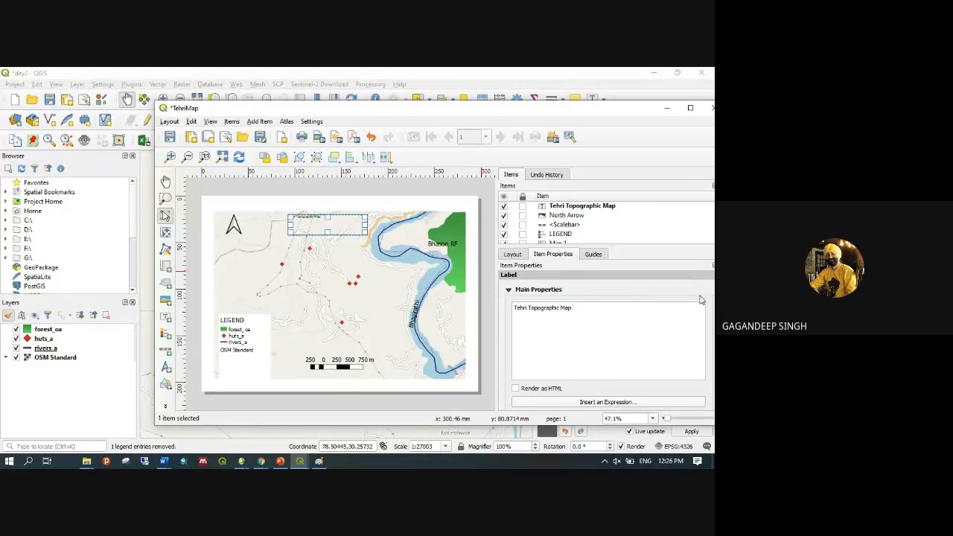
Set the title label's font size to 25 points
scroll(700, 299, down, 3)
scroll(701, 297, down, 2)
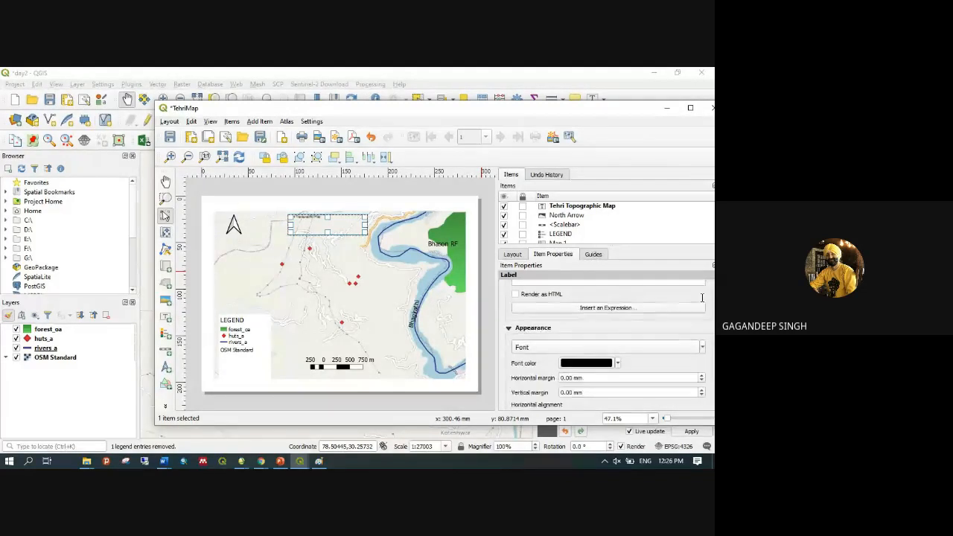
click(702, 315)
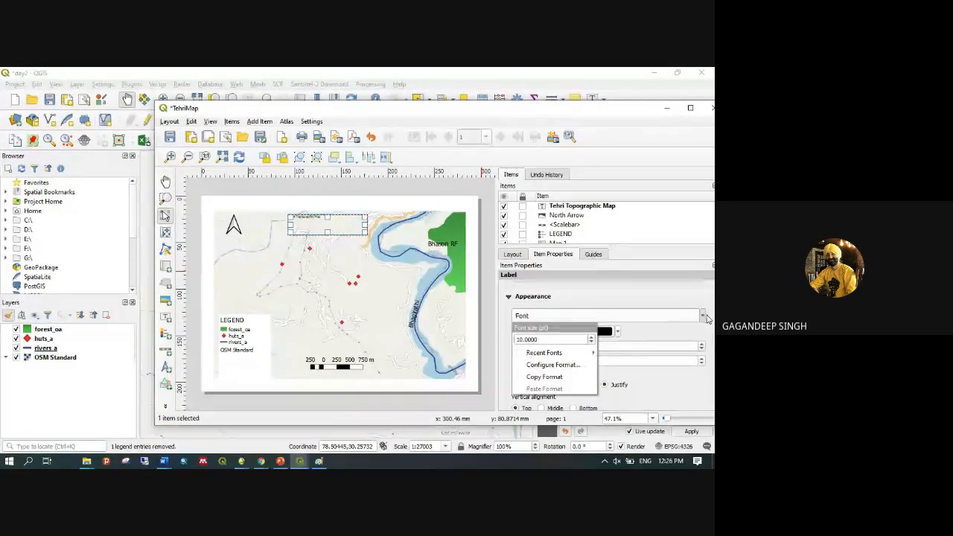
click(591, 339)
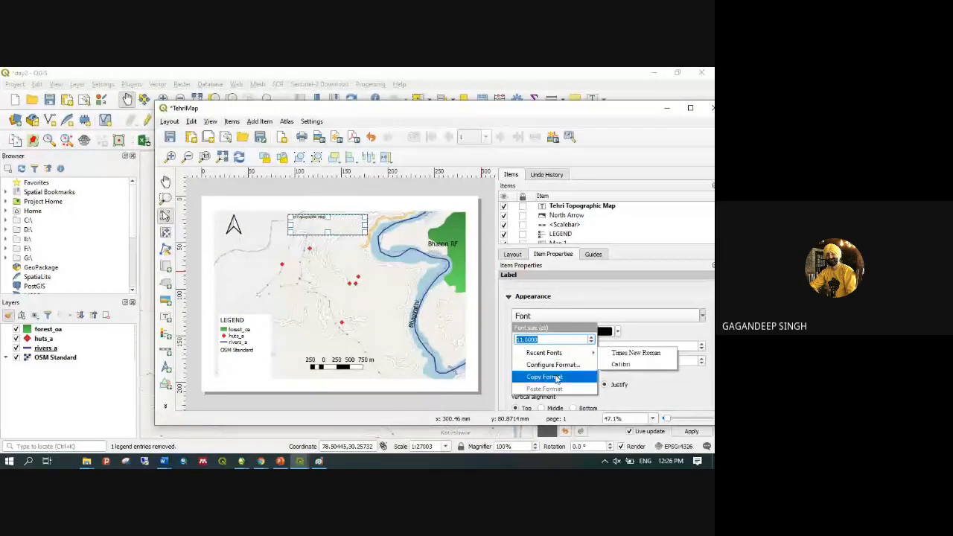
text(25)
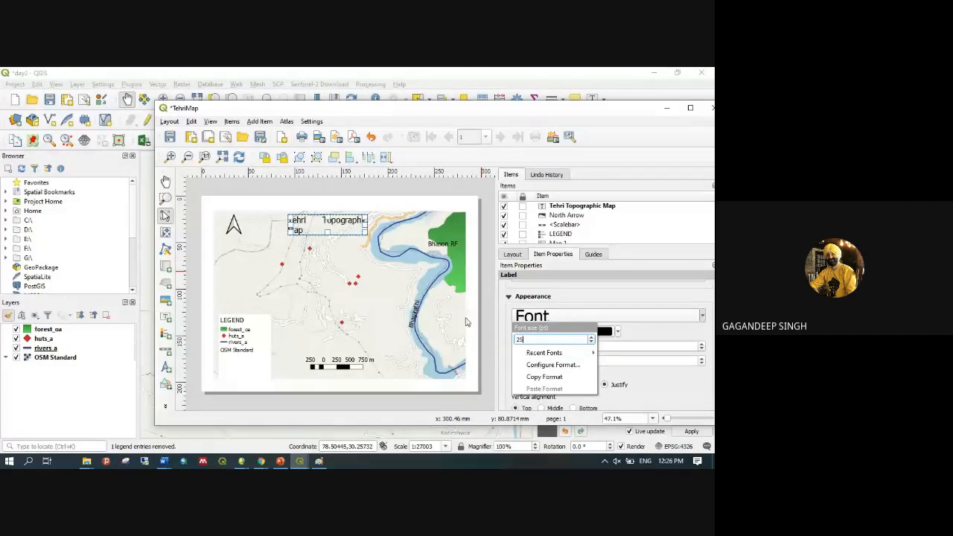
click(653, 382)
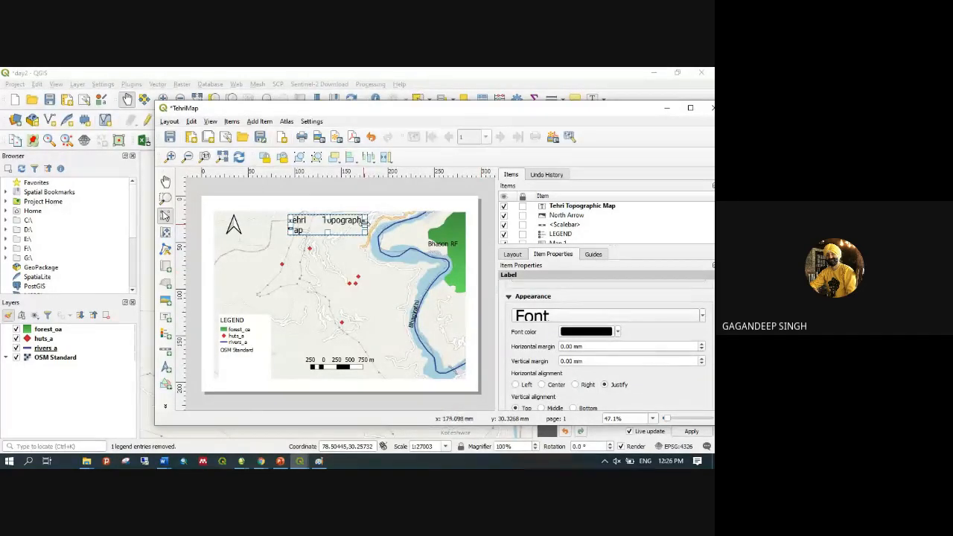
Widen the title label so its text fits on one line, and shift it slightly down and to the right
drag(367, 225, 417, 226)
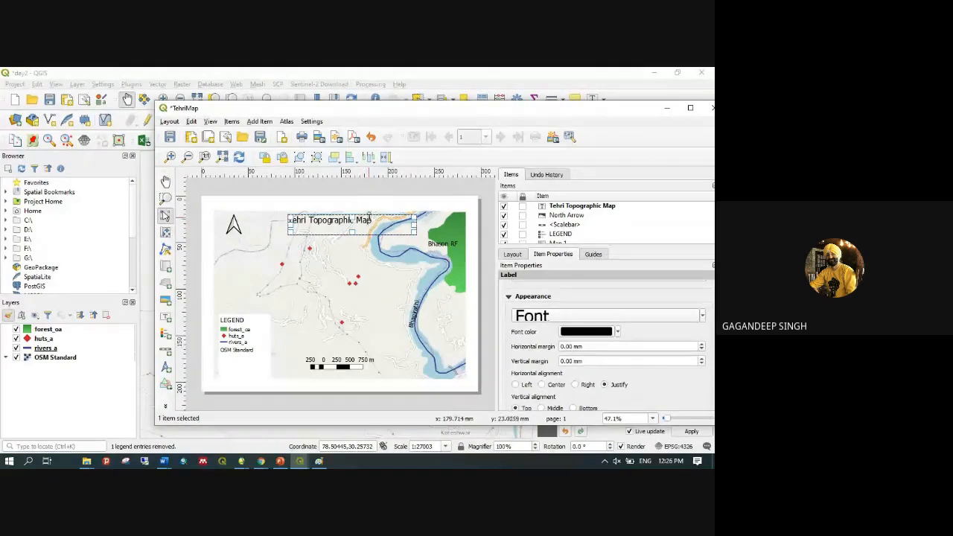
drag(369, 228, 373, 230)
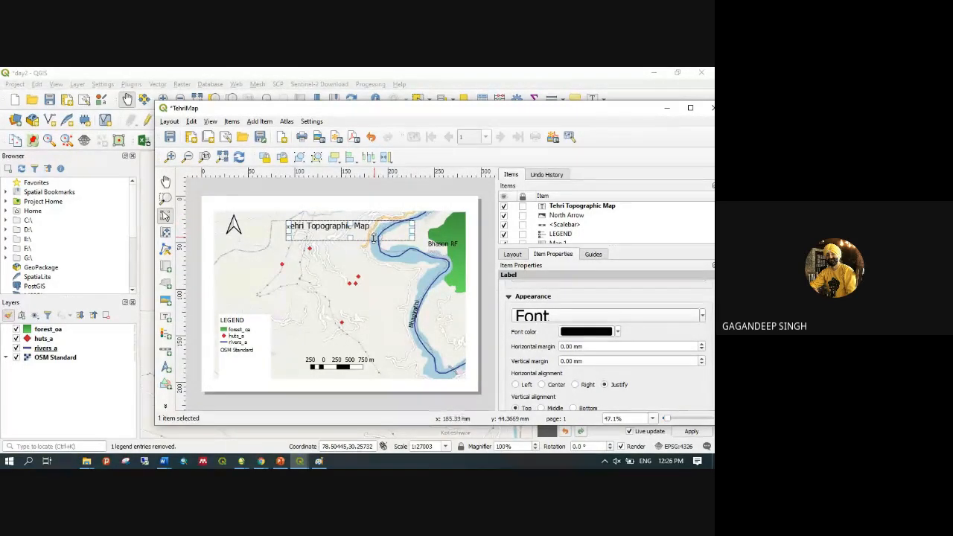
drag(392, 225, 400, 226)
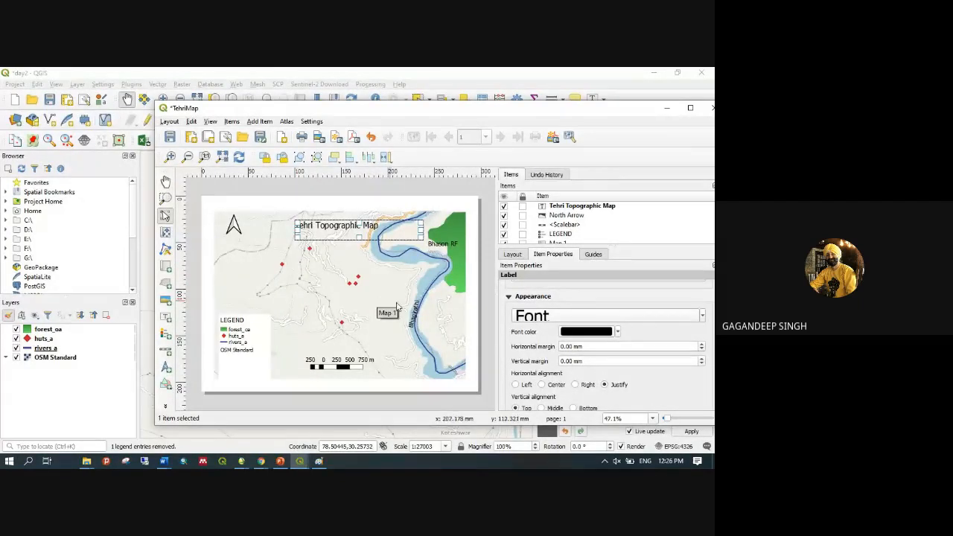
click(489, 305)
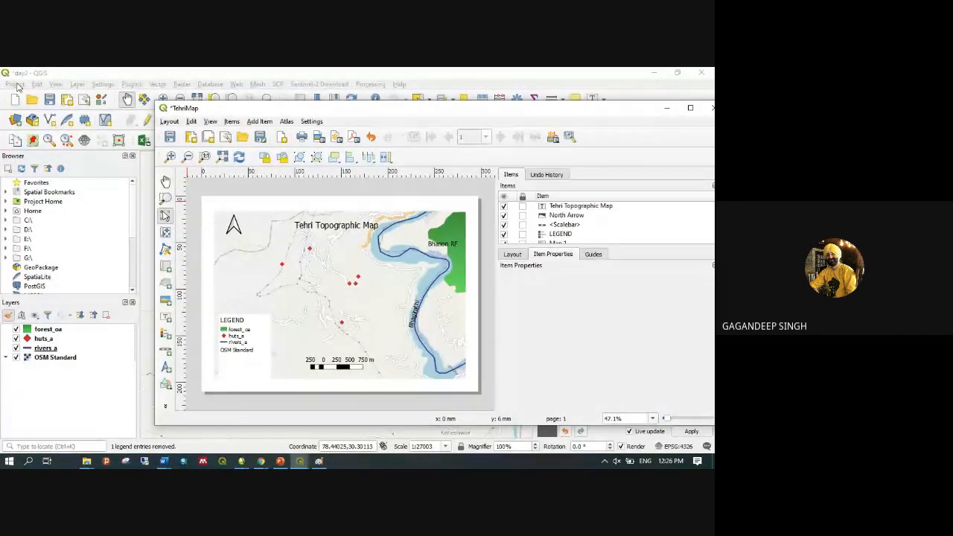
Export the layout as a JPEG image named TehriMap in the DATA folder at 300 dpi
click(170, 121)
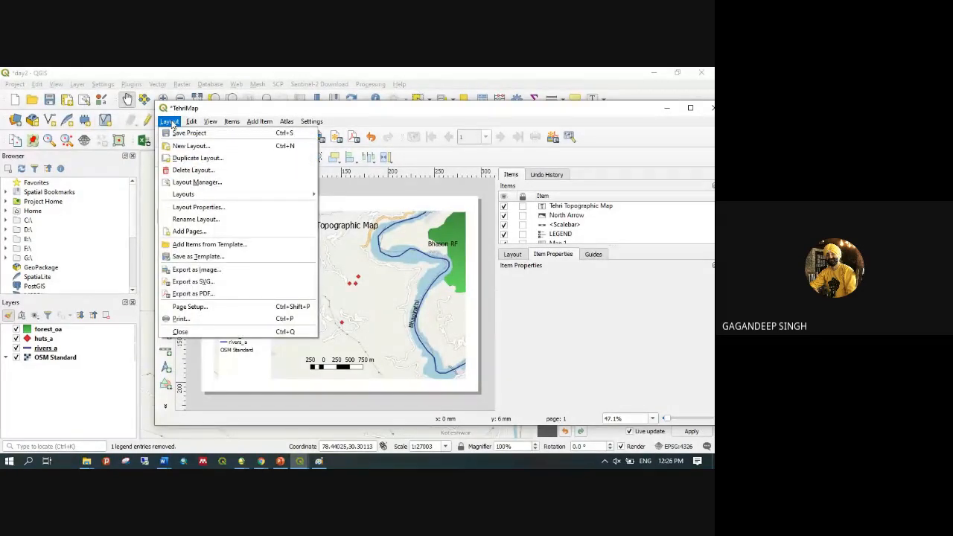
click(227, 274)
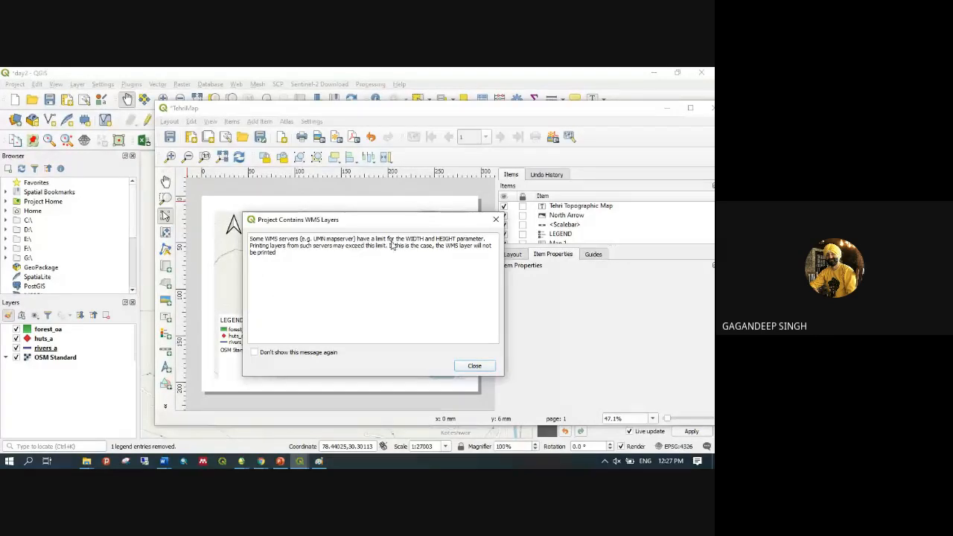
click(474, 367)
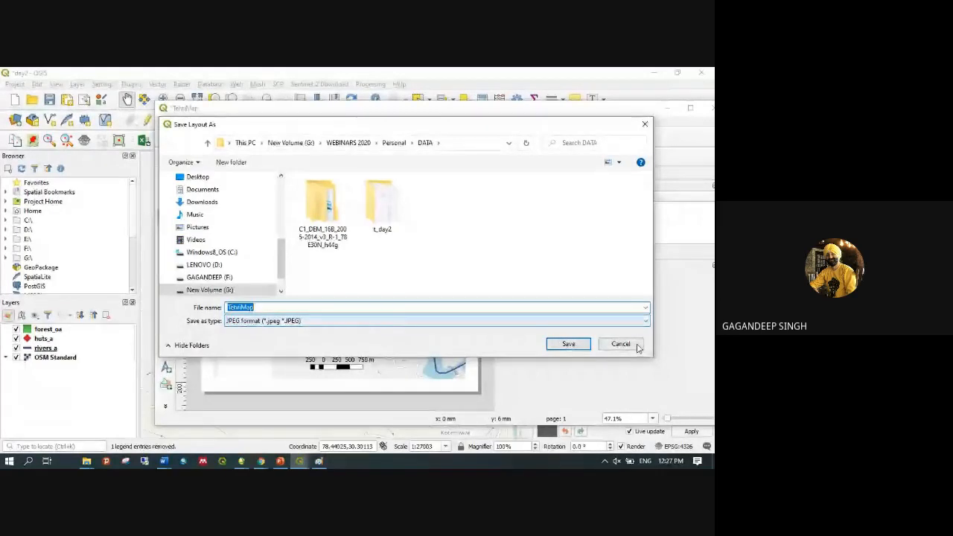
click(568, 344)
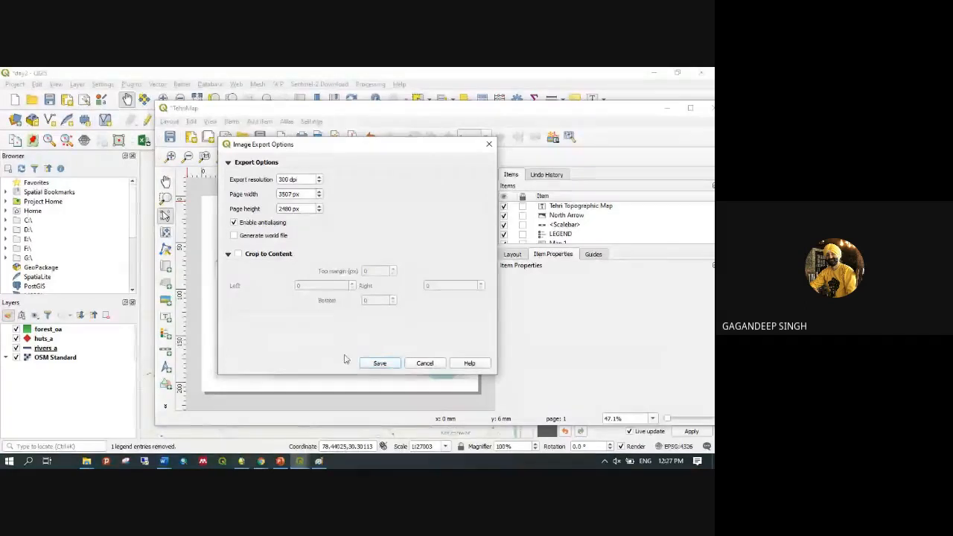
click(384, 366)
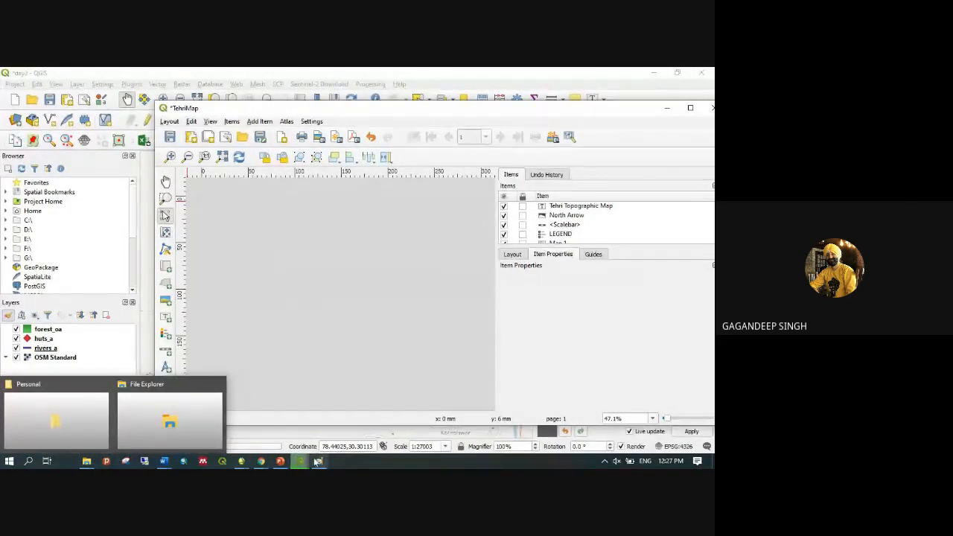
Switch to File Explorer and open the DATA folder inside the Personal folder
mouse_move(299, 461)
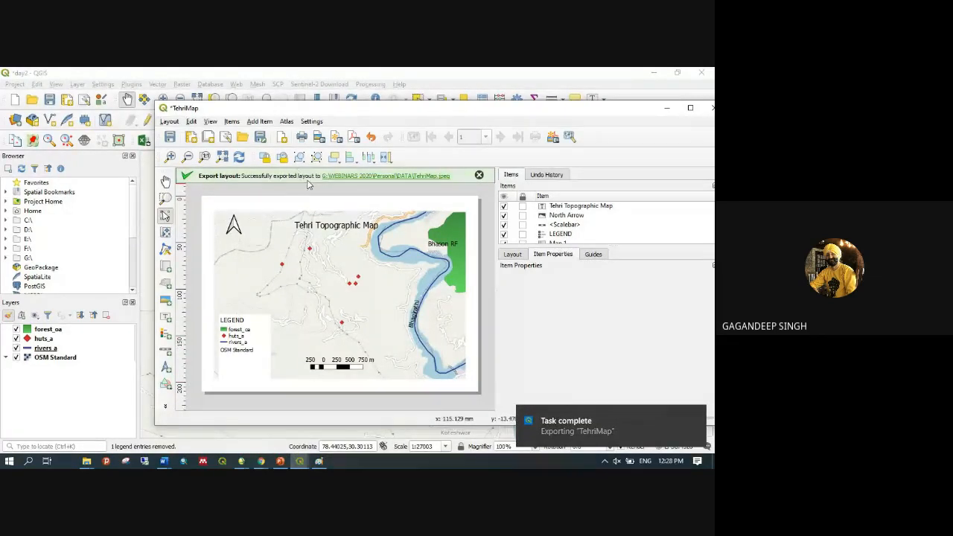
click(87, 462)
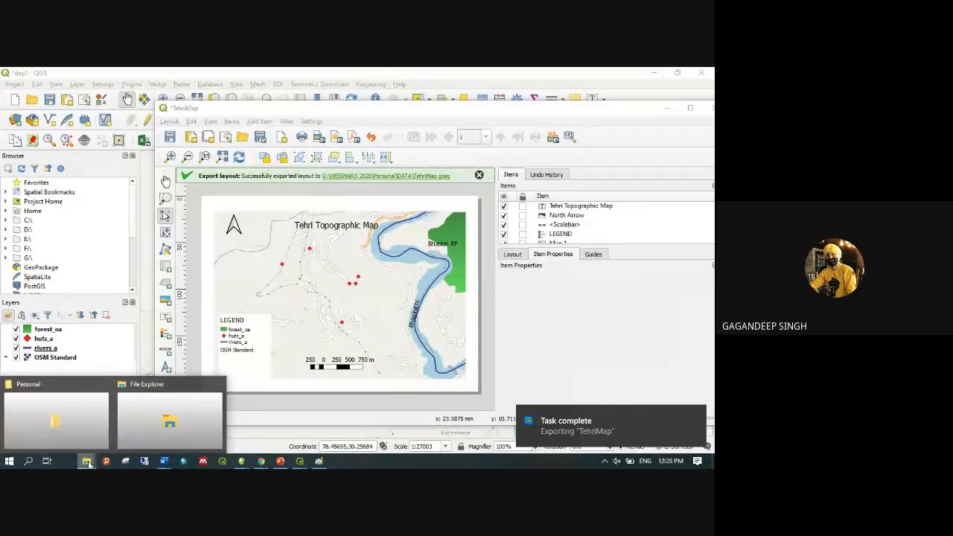
click(82, 417)
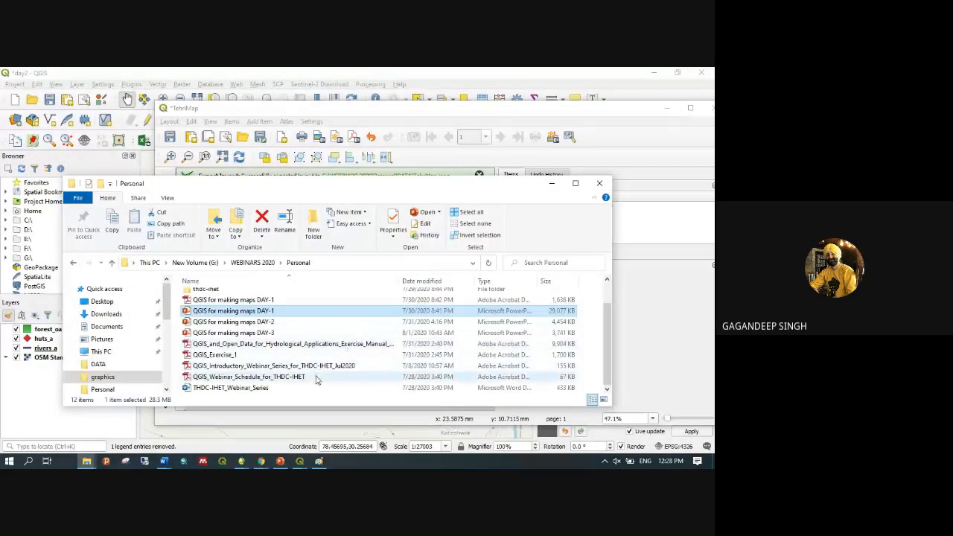
scroll(315, 357, up, 1)
click(219, 297)
double_click(220, 297)
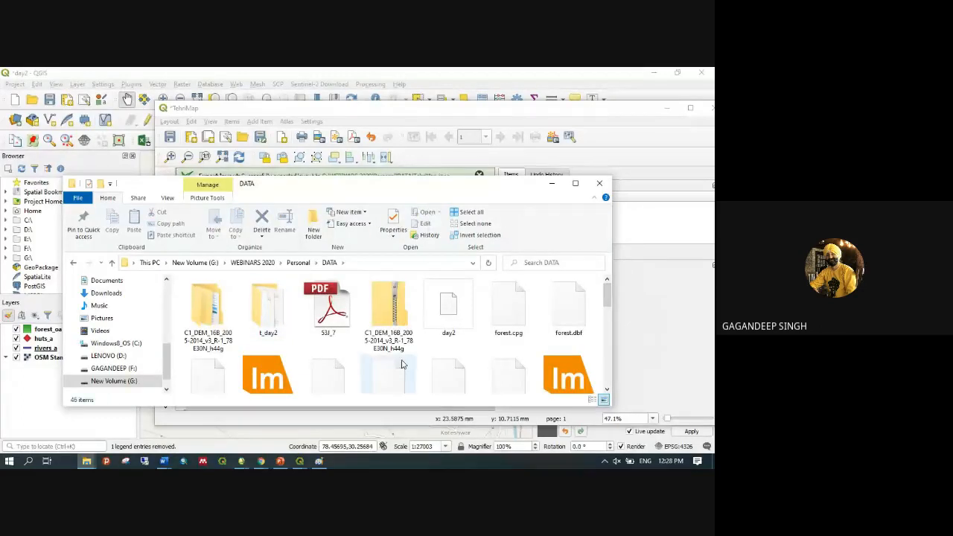
Find the exported TehriMap image in the DATA folder and try to open it
scroll(400, 365, down, 6)
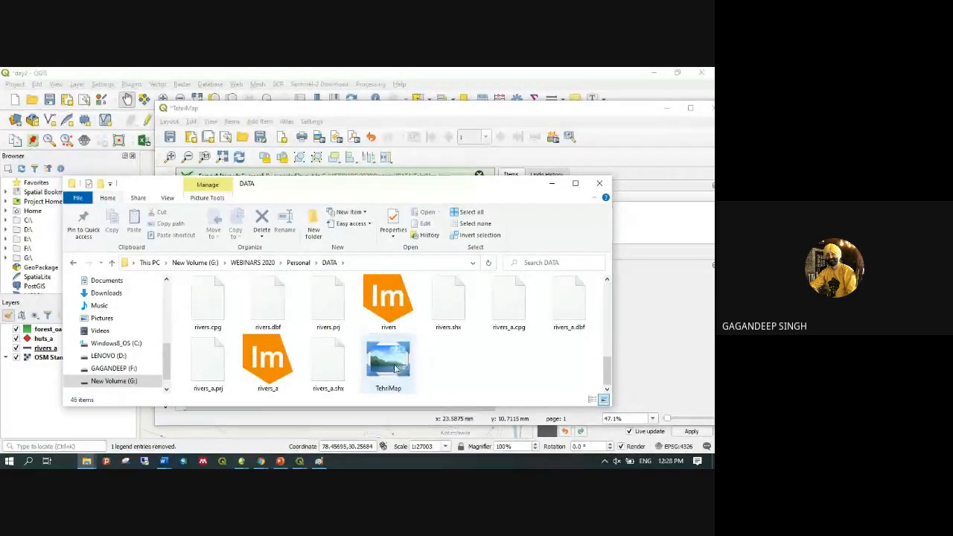
click(399, 362)
double_click(397, 360)
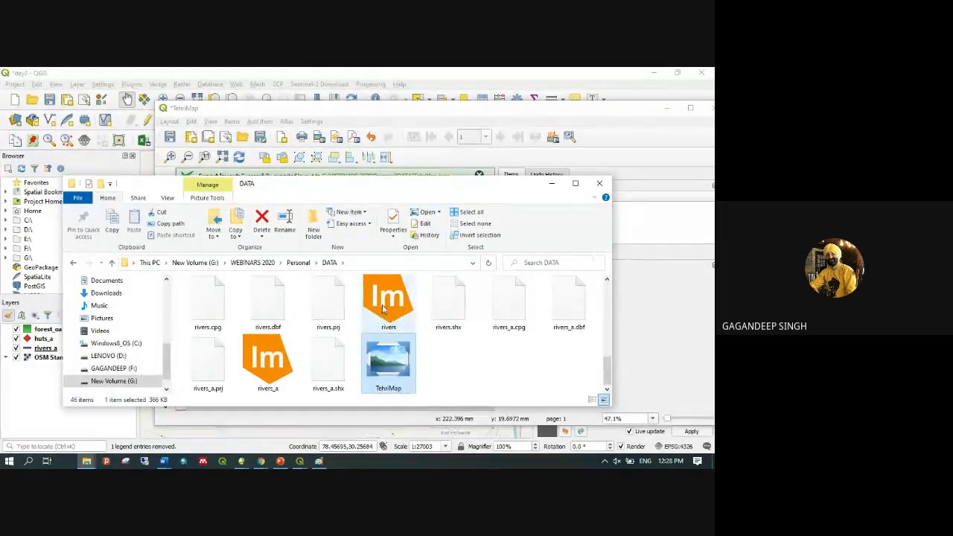
double_click(392, 363)
Minimize the QGIS main and layout windows, then move the File Explorer window toward the desktop's upper-left corner
click(653, 73)
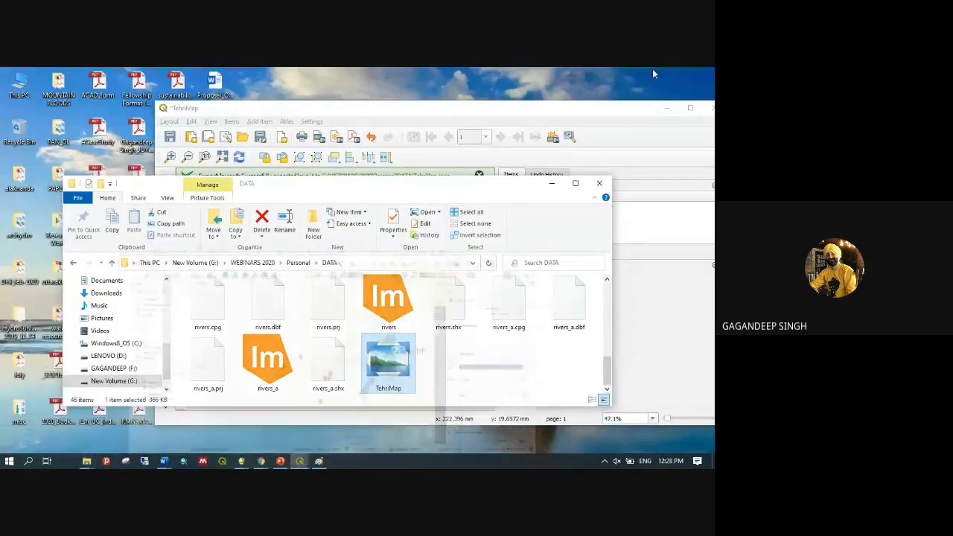
click(669, 109)
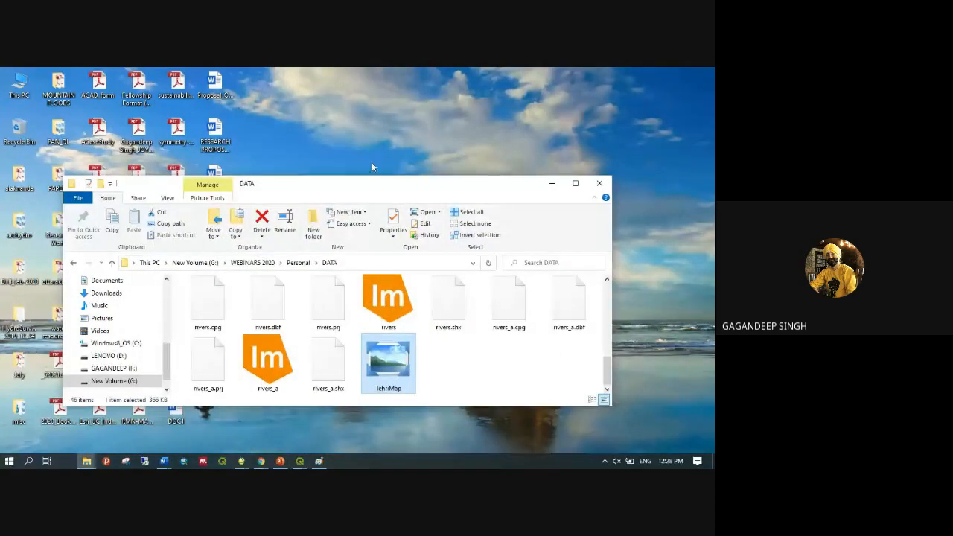
drag(400, 188, 342, 136)
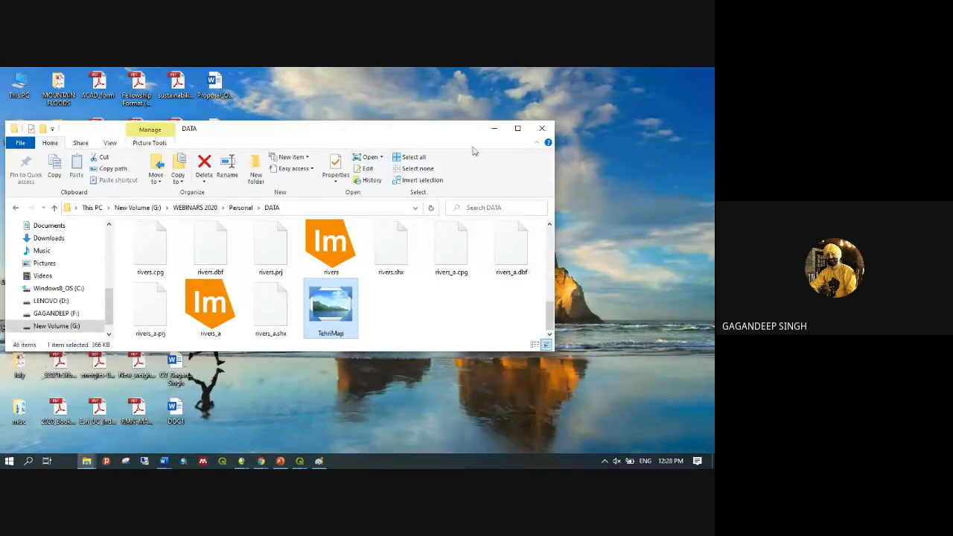
click(598, 193)
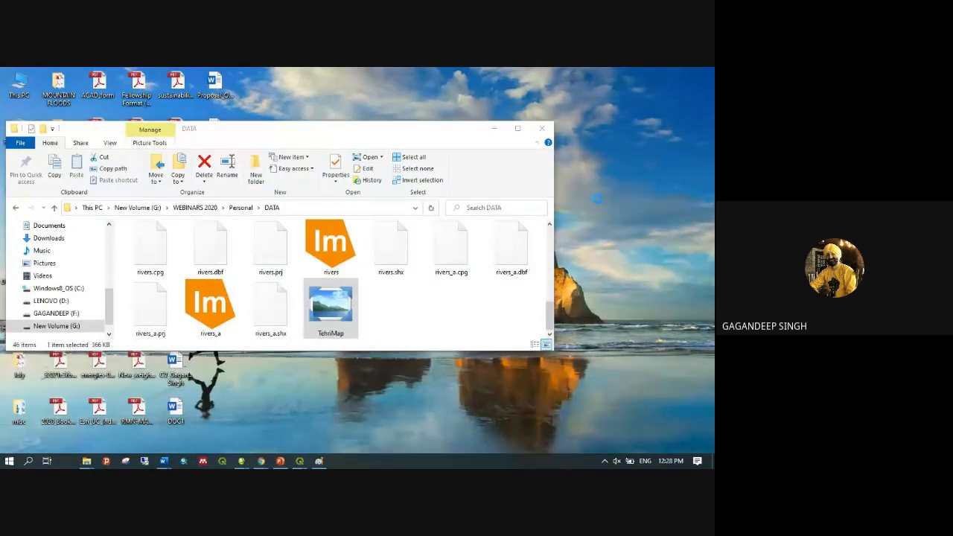
right_click(594, 198)
click(616, 221)
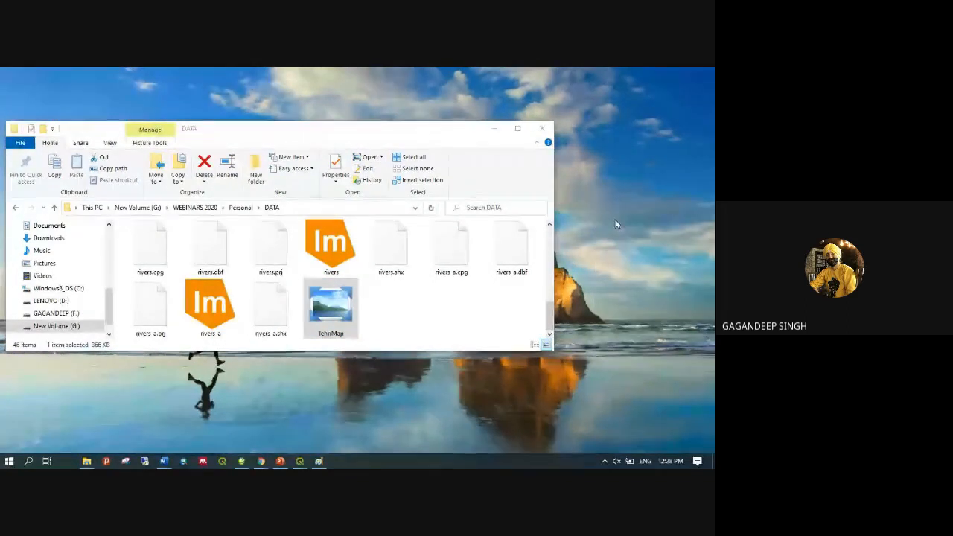
Open the exported TehriMap image in Windows Photo Viewer to check the map
click(330, 318)
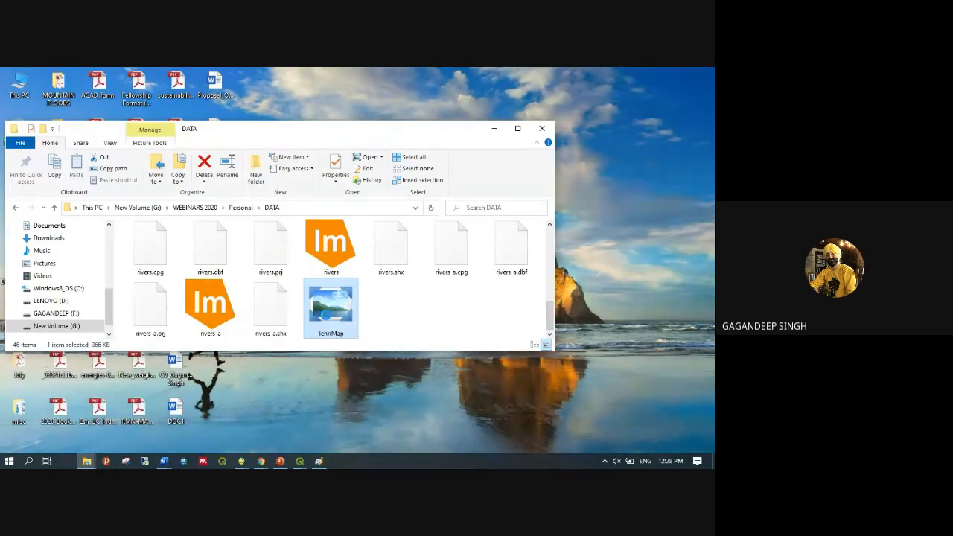
key(Return)
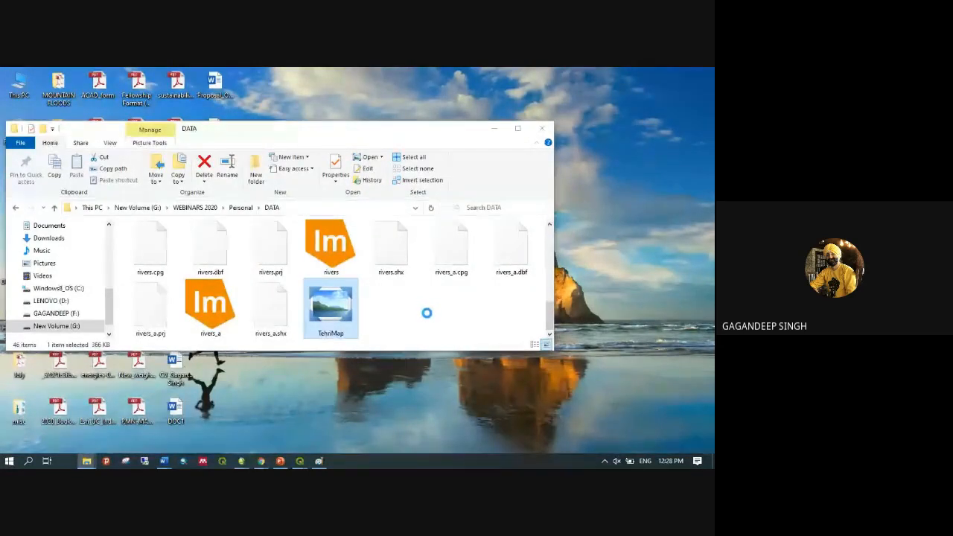
right_click(331, 309)
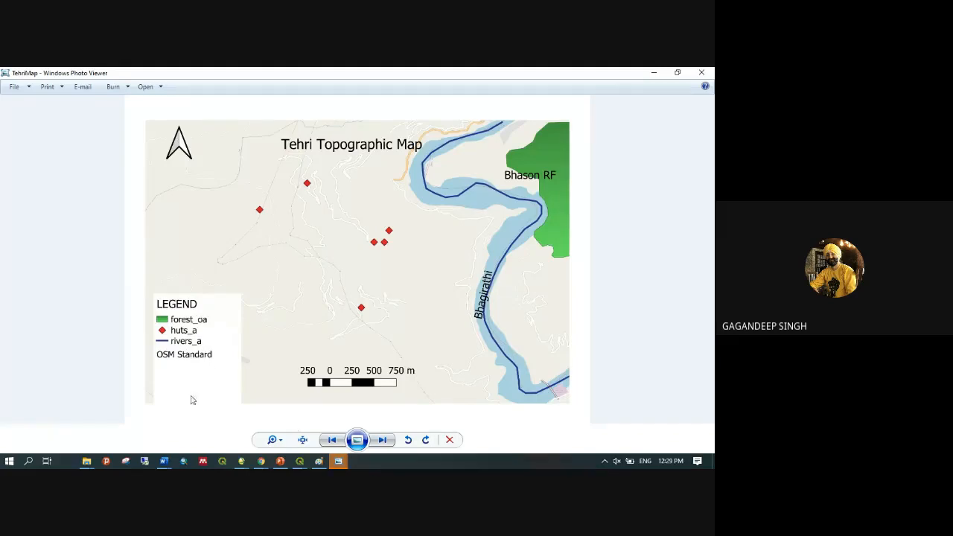
Switch back to the TehriMap layout in QGIS and rename the legend's forest_oa item to Forest
click(299, 460)
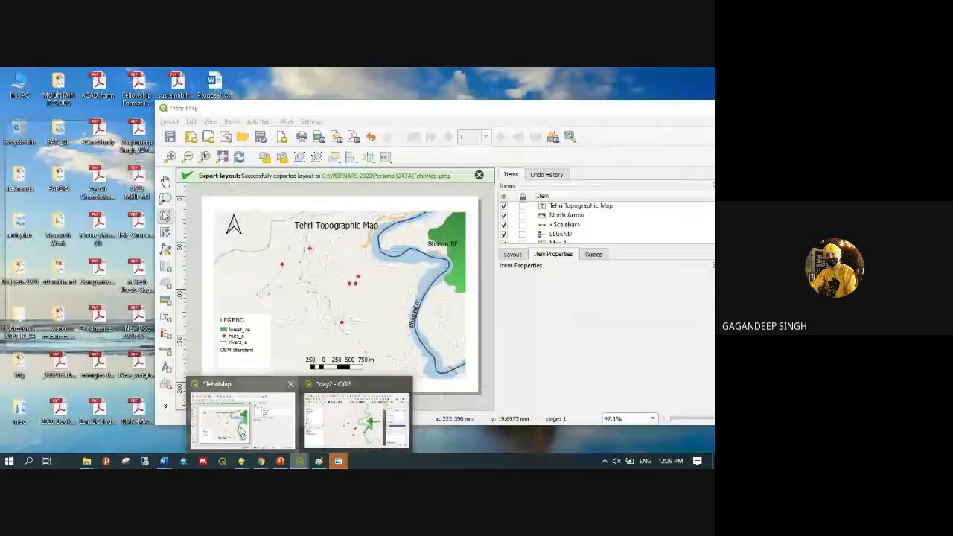
click(240, 428)
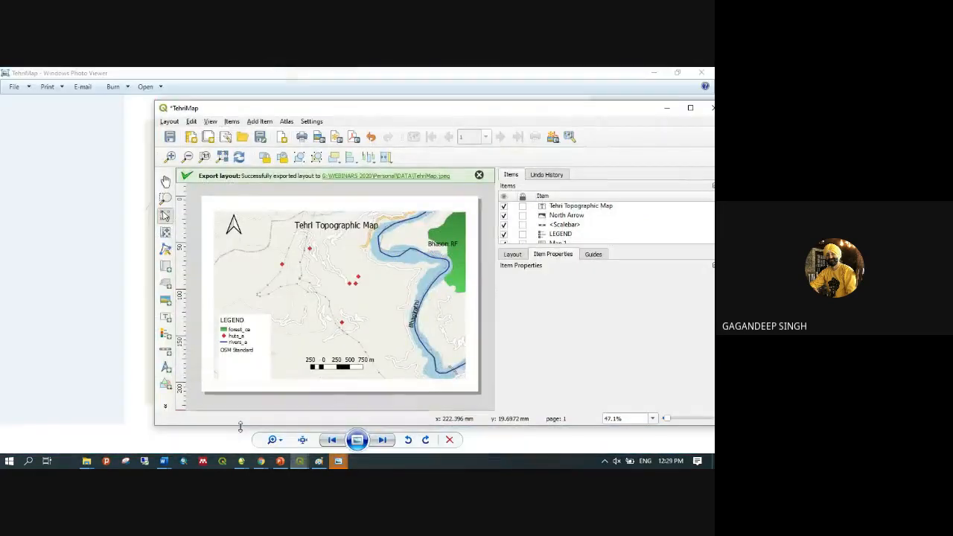
click(246, 337)
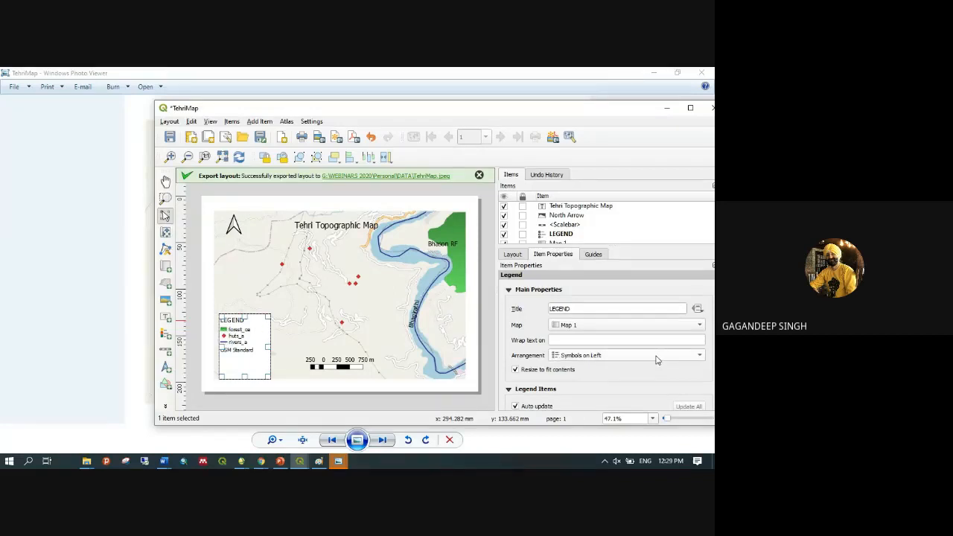
scroll(688, 370, down, 4)
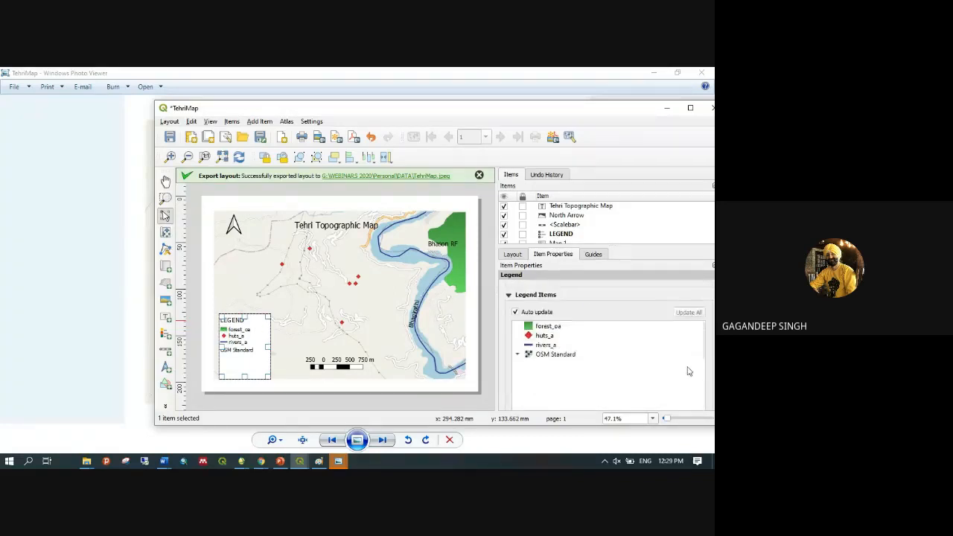
double_click(557, 327)
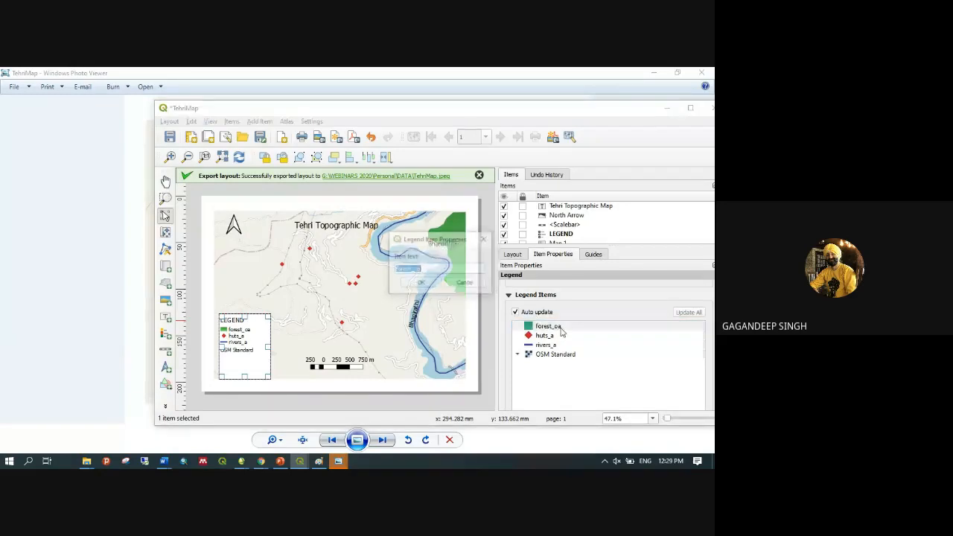
click(484, 239)
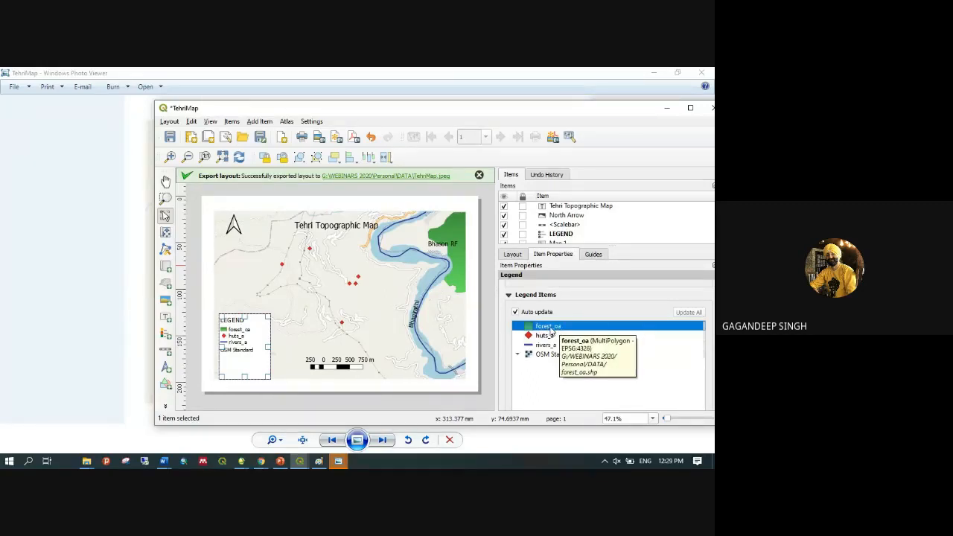
double_click(549, 327)
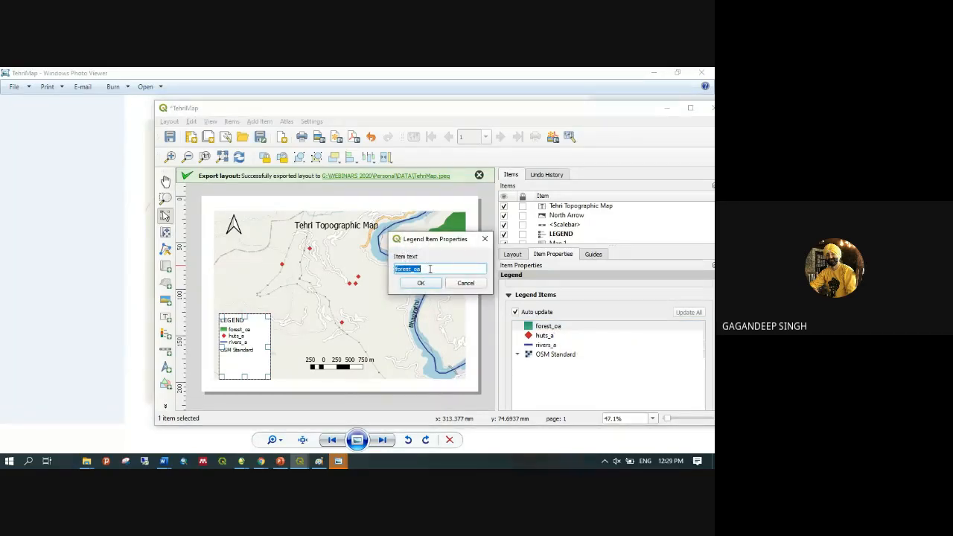
text(F)
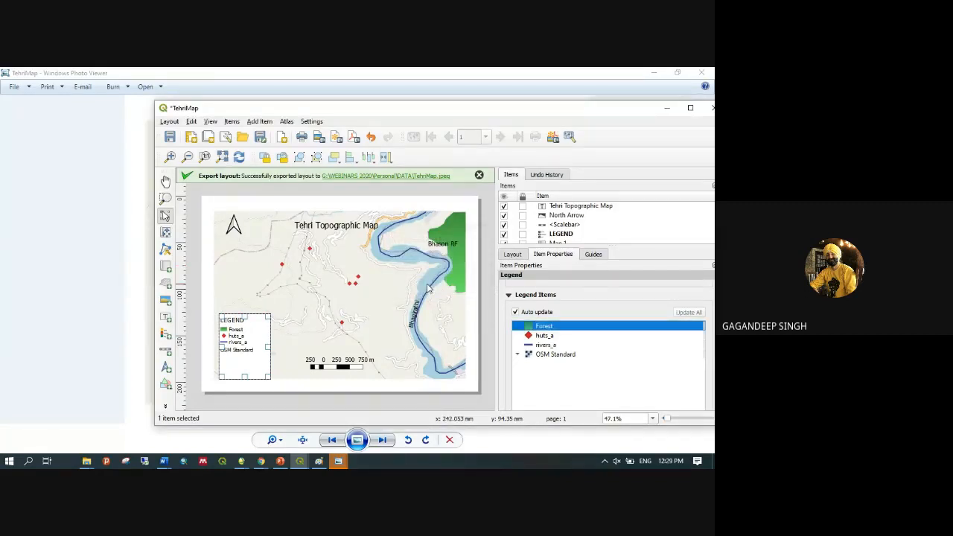
Rename the legend's huts_a item to Localiies
click(538, 336)
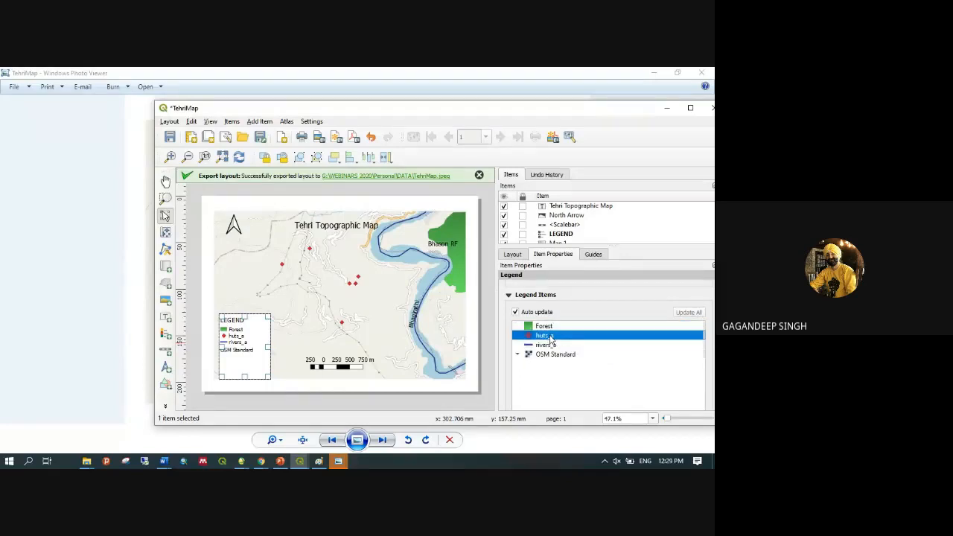
double_click(549, 337)
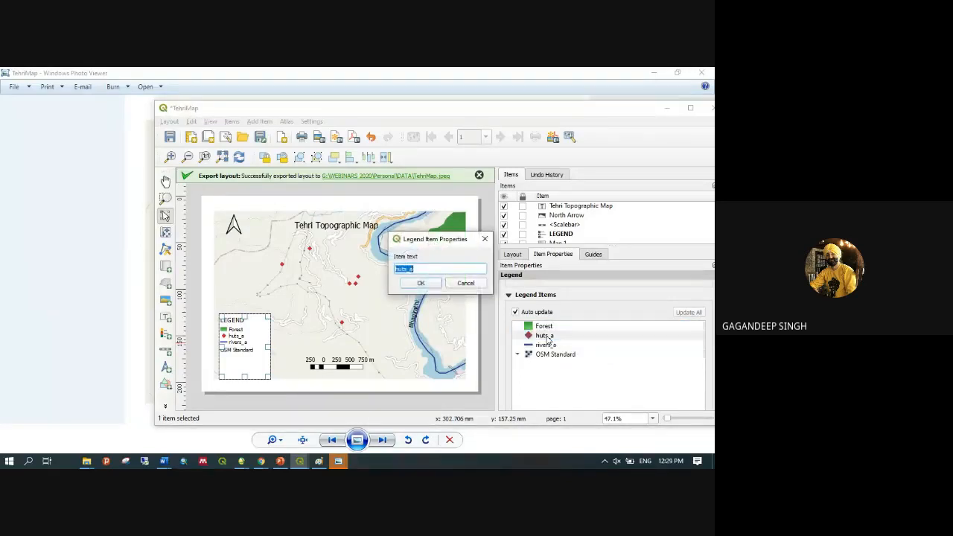
click(437, 269)
double_click(435, 270)
text(Residensial a)
key(BackSpace)
key(BackSpace)
key(BackSpace)
key(BackSpace)
key(BackSpace)
key(BackSpace)
key(BackSpace)
key(BackSpace)
key(BackSpace)
key(BackSpace)
key(BackSpace)
key(BackSpace)
key(BackSpace)
text(tueties)
click(430, 284)
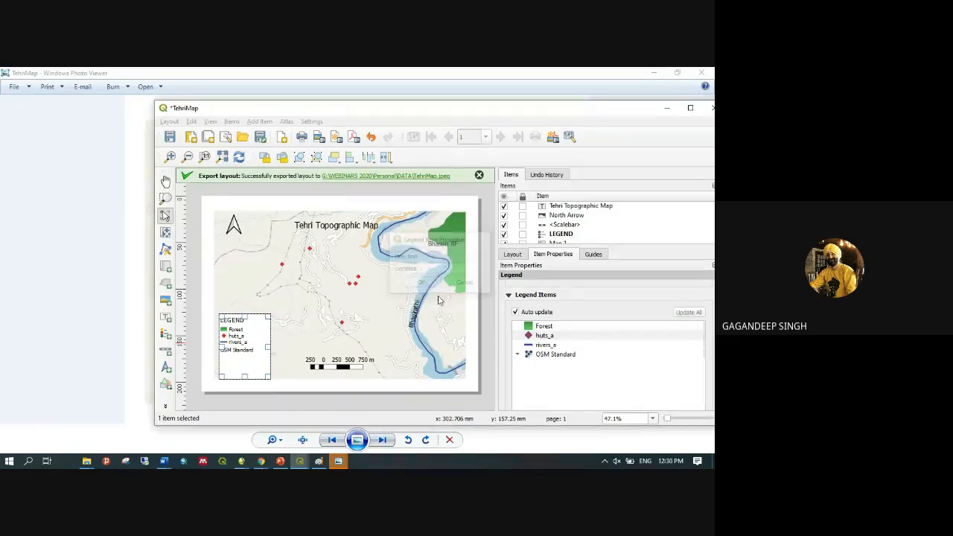
Rename the legend's rivers_a item to Rivers
click(546, 346)
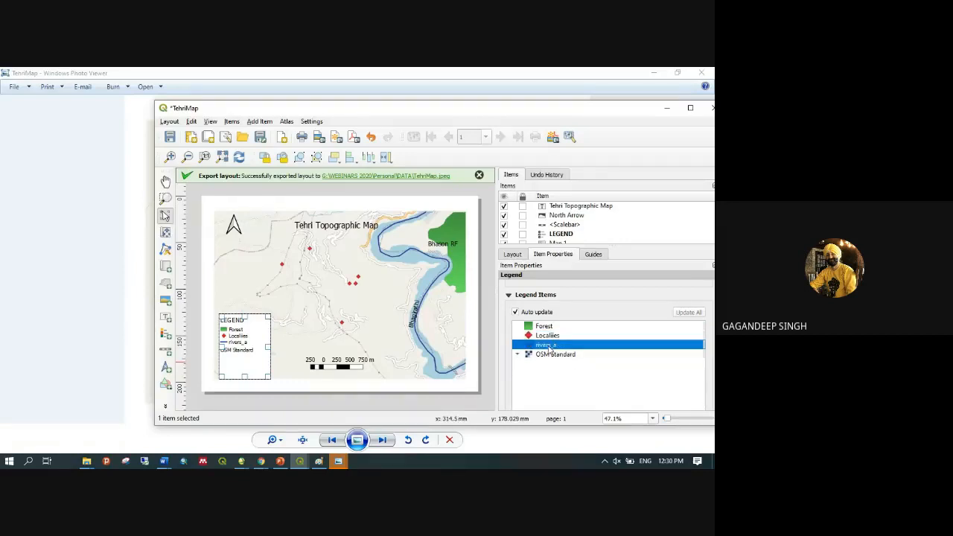
double_click(547, 346)
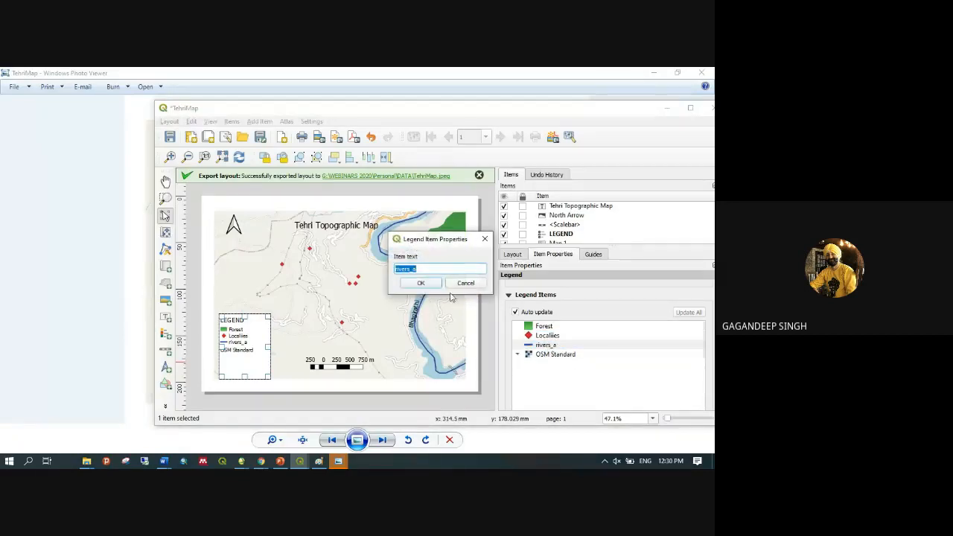
text(Rivers)
click(420, 285)
Change the legend's OSM Standard item text to "OSM Standard Map (background)"
click(558, 355)
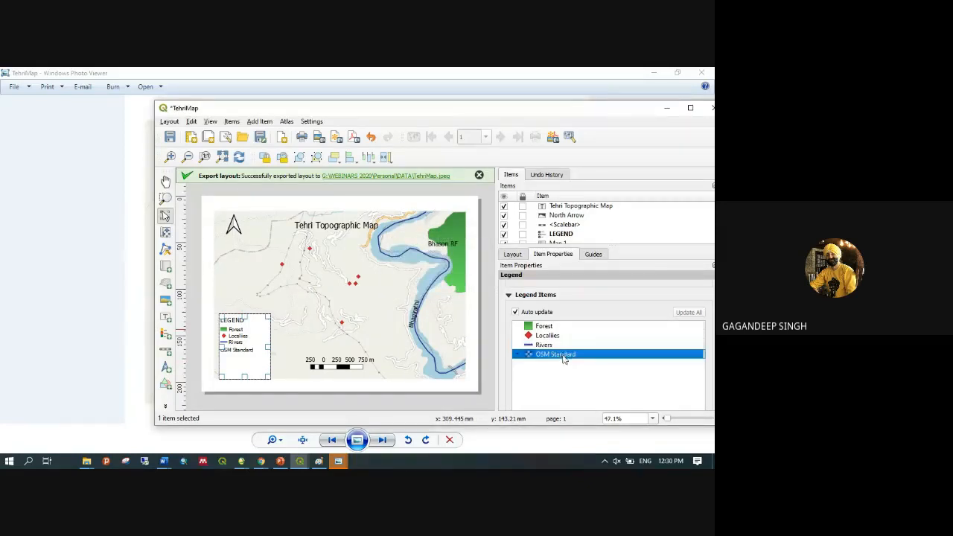
double_click(559, 356)
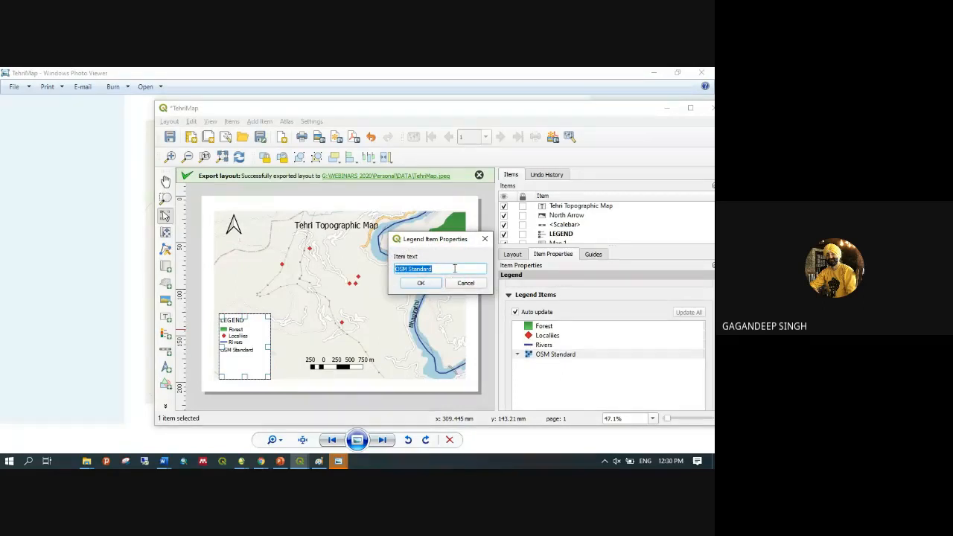
click(450, 269)
text(B)
key(BackSpace)
text(Map (BACKGRO)
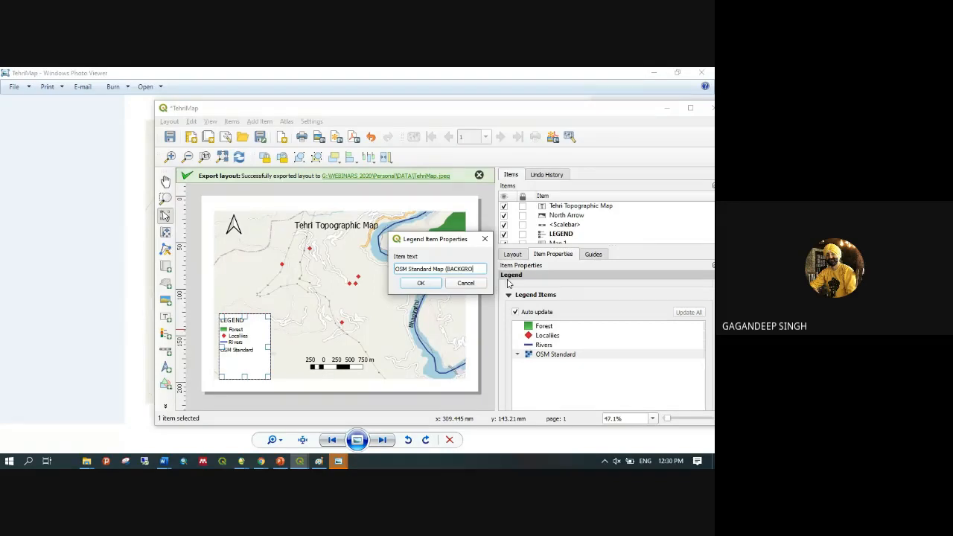
text(UND))
key(BackSpace)
key(BackSpace)
key(BackSpace)
key(BackSpace)
key(BackSpace)
key(BackSpace)
key(BackSpace)
key(BackSpace)
key(BackSpace)
key(BackSpace)
text(ackground))
click(432, 286)
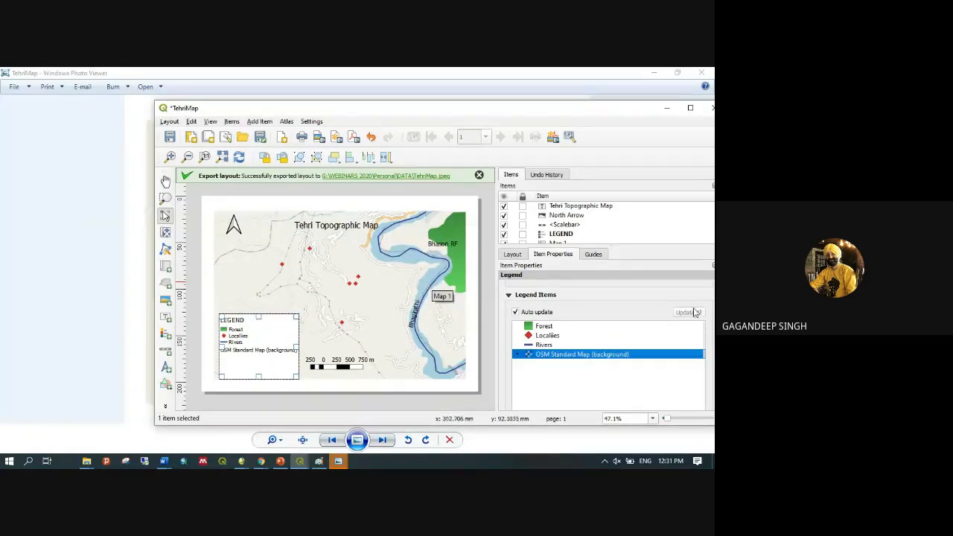
Export the layout again as a 300 dpi JPEG, replacing TehriMap in the DATA folder, and close the open preview of the old image
click(171, 123)
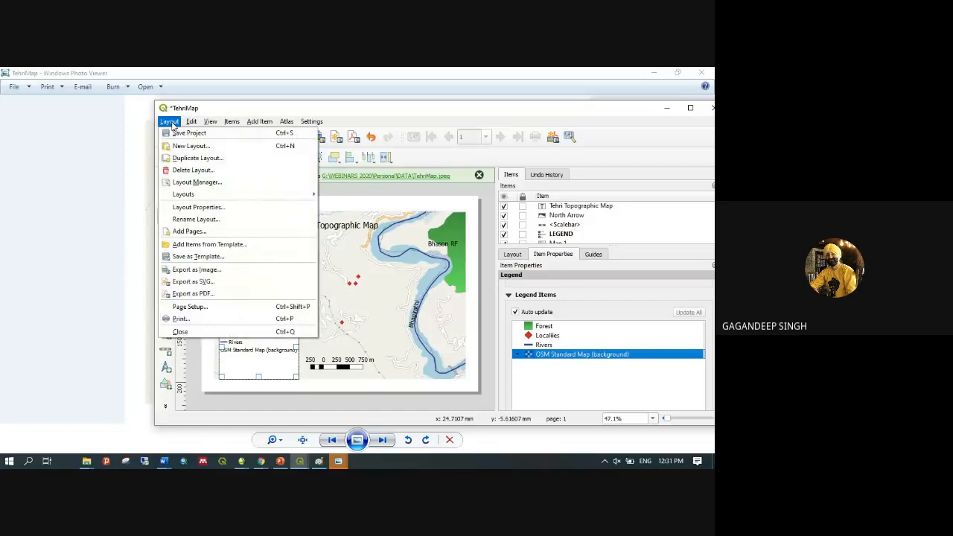
click(230, 270)
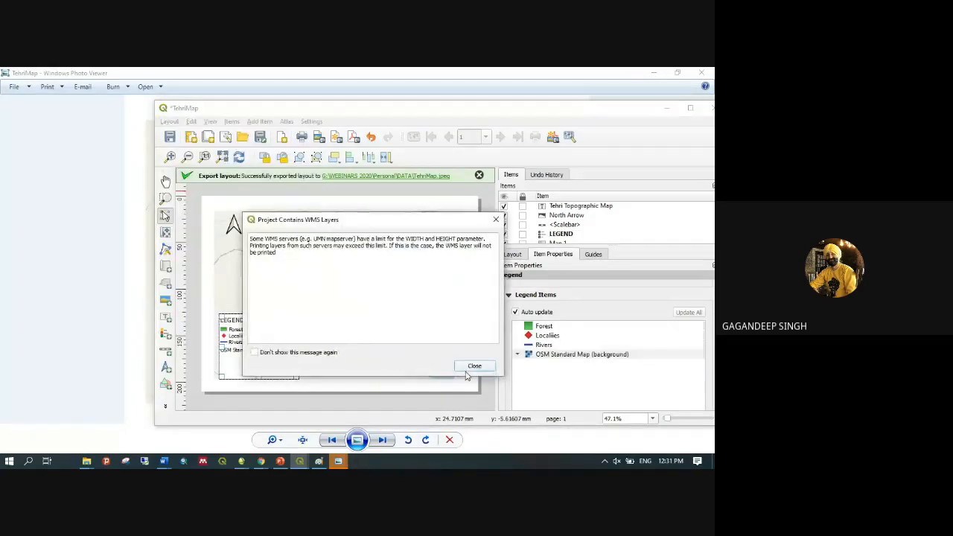
click(269, 353)
click(482, 366)
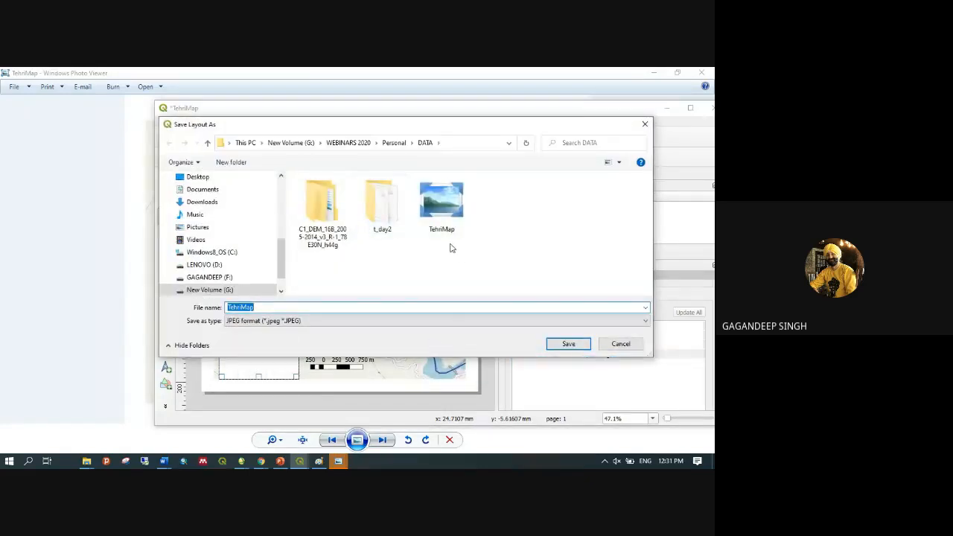
click(445, 223)
click(568, 344)
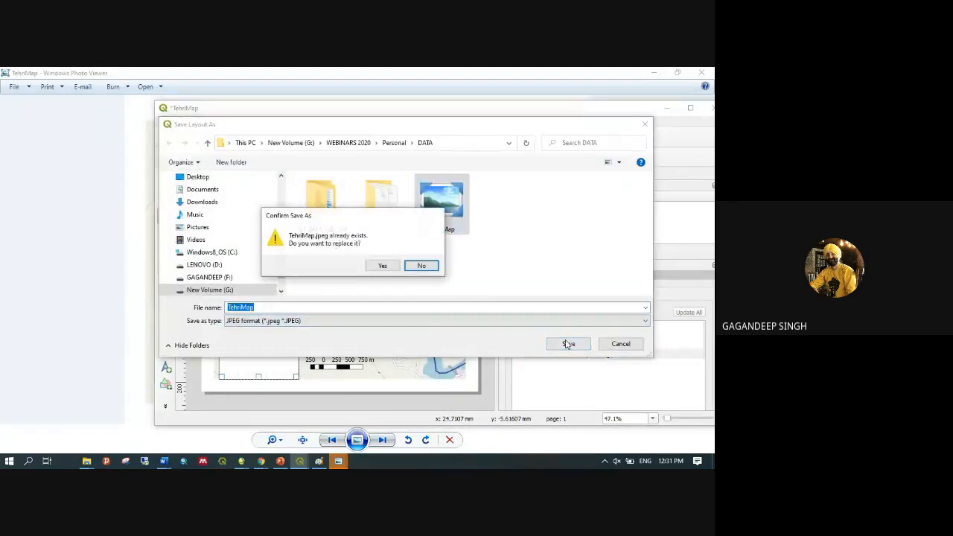
mouse_move(342, 463)
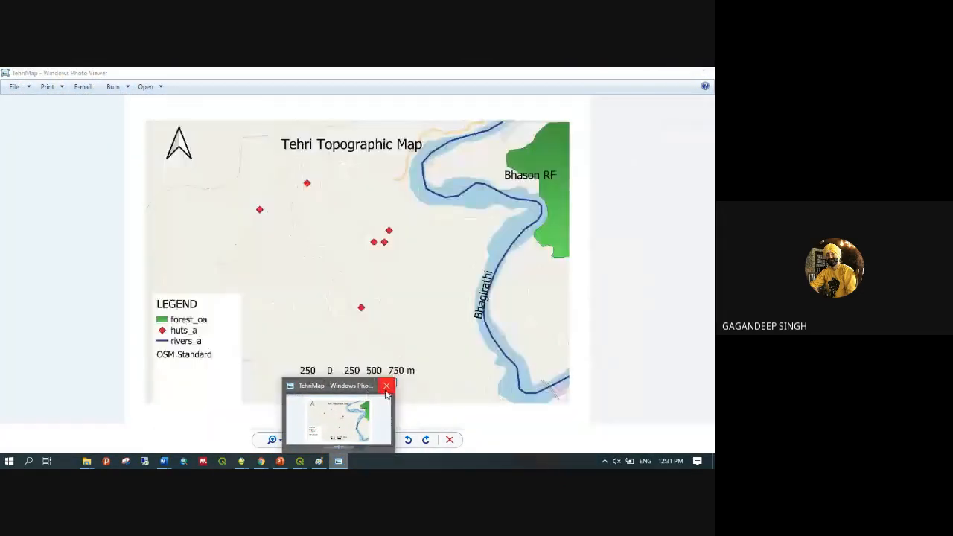
click(385, 386)
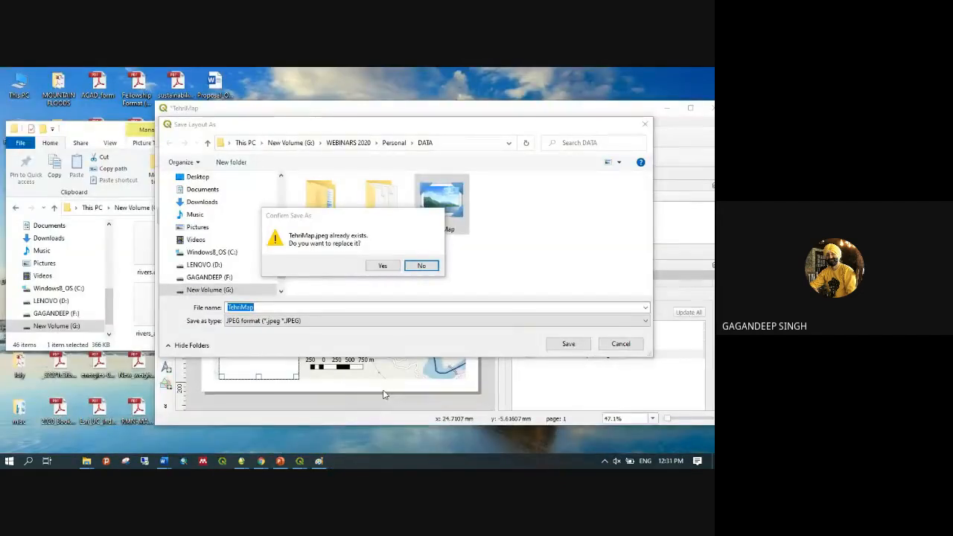
click(380, 268)
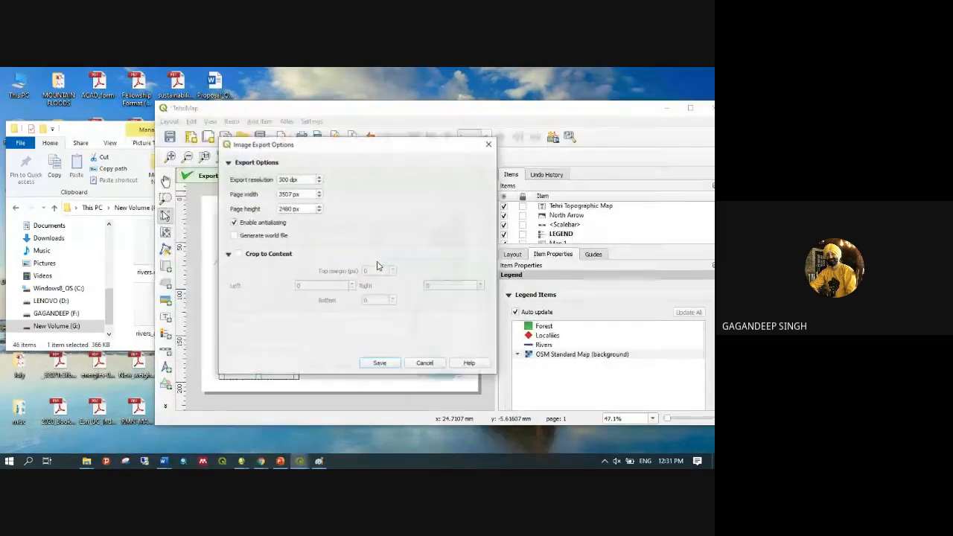
click(384, 364)
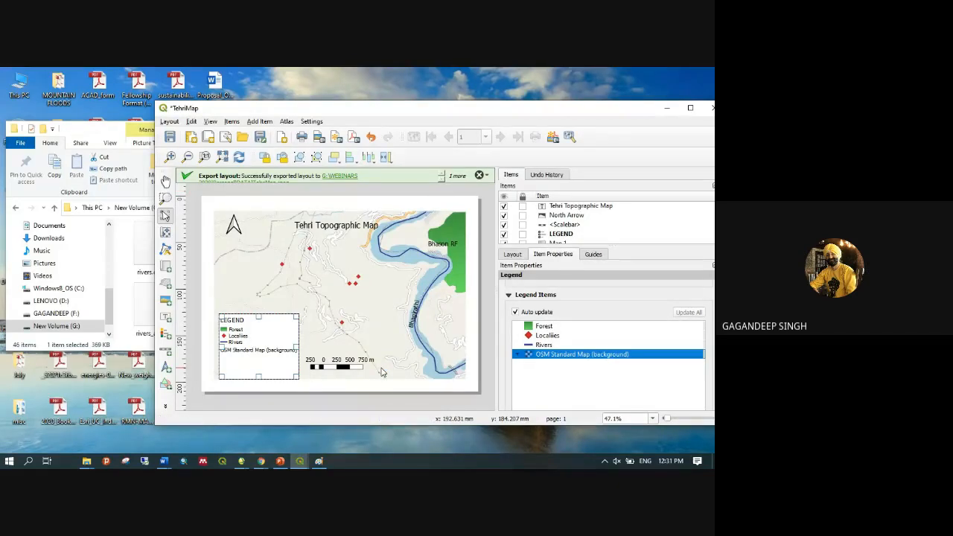
Switch to the DATA folder in File Explorer and open the exported TehriMap image to check the map
click(107, 143)
click(586, 109)
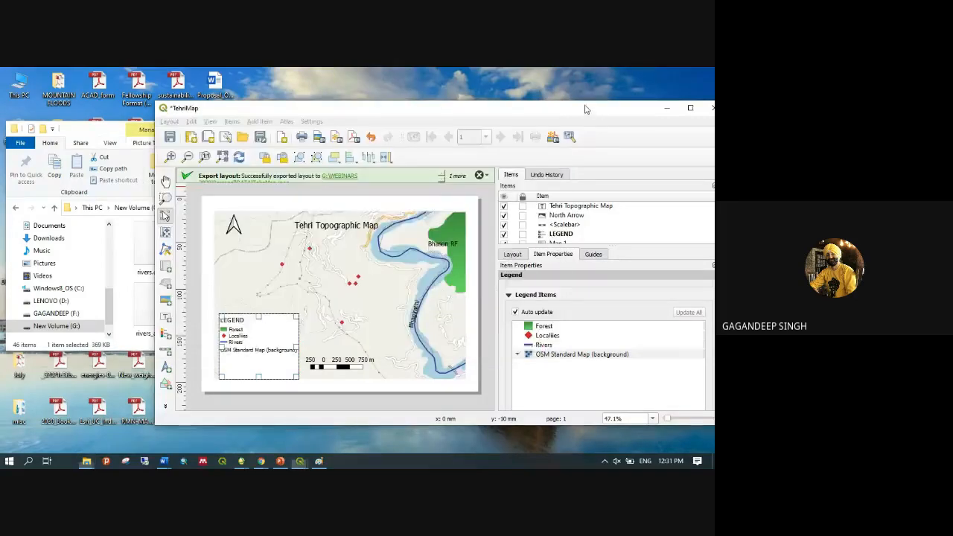
click(104, 134)
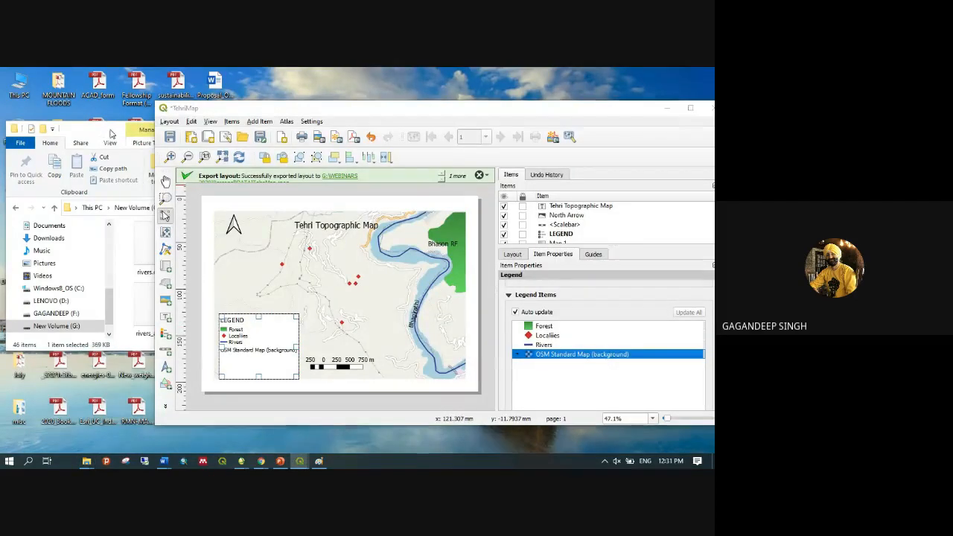
double_click(348, 309)
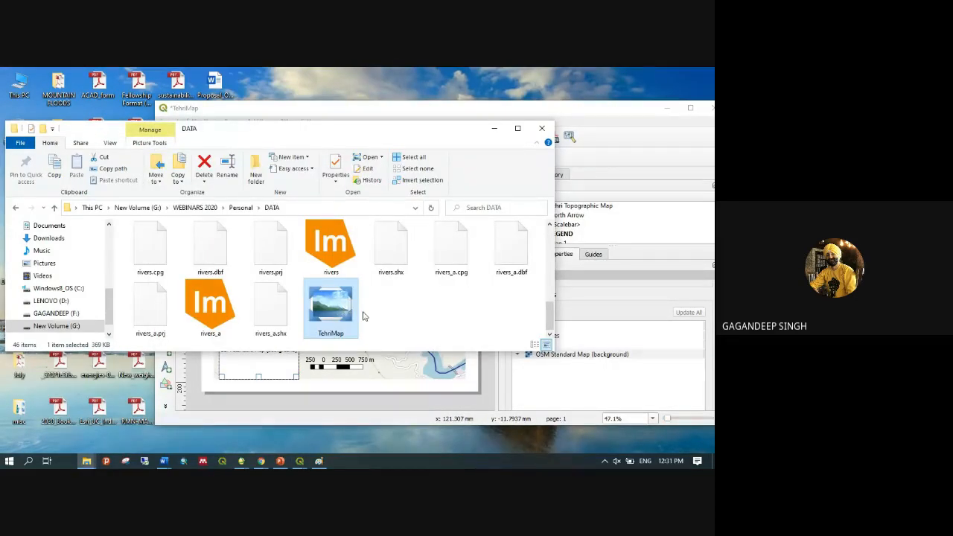
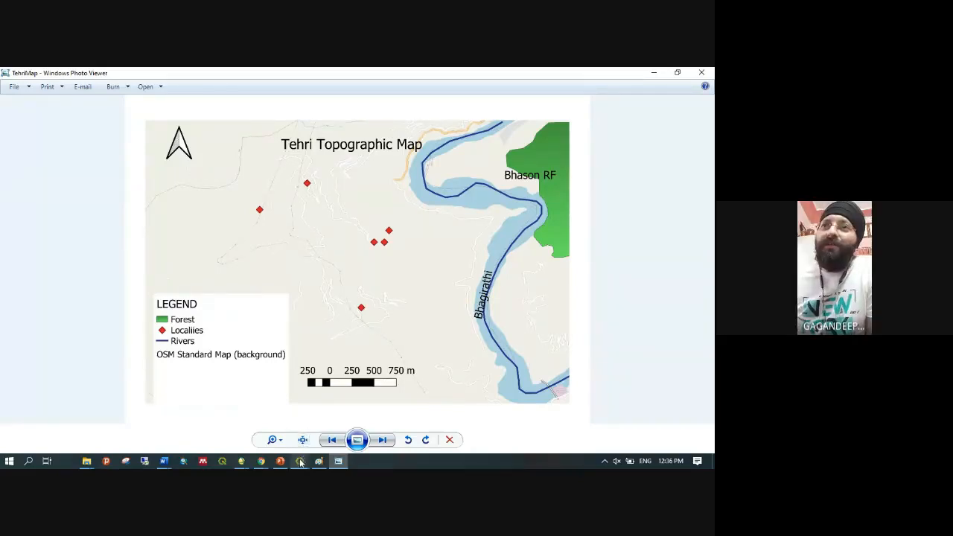
Return to the main day2 project in QGIS and start adding a raster layer
mouse_move(299, 461)
click(351, 422)
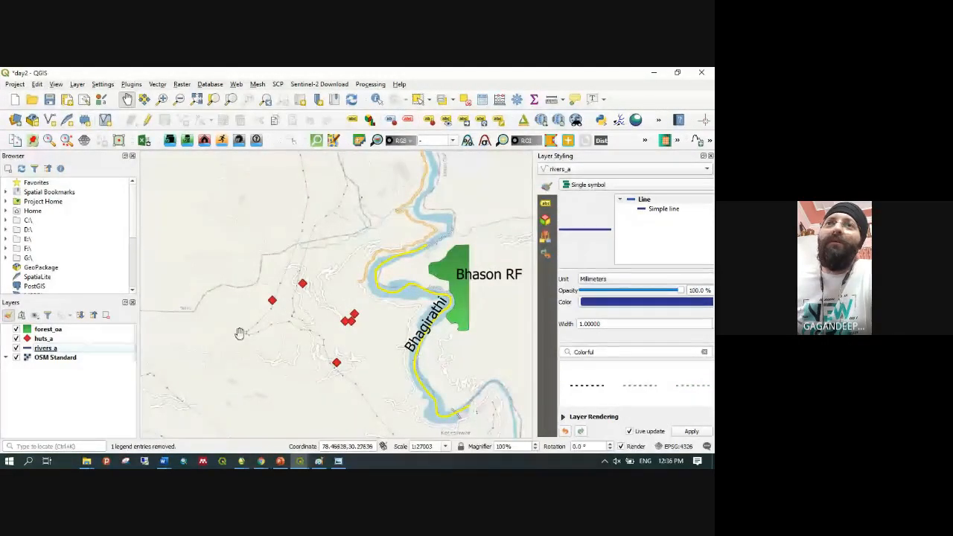
scroll(186, 325, down, 1)
scroll(186, 325, up, 1)
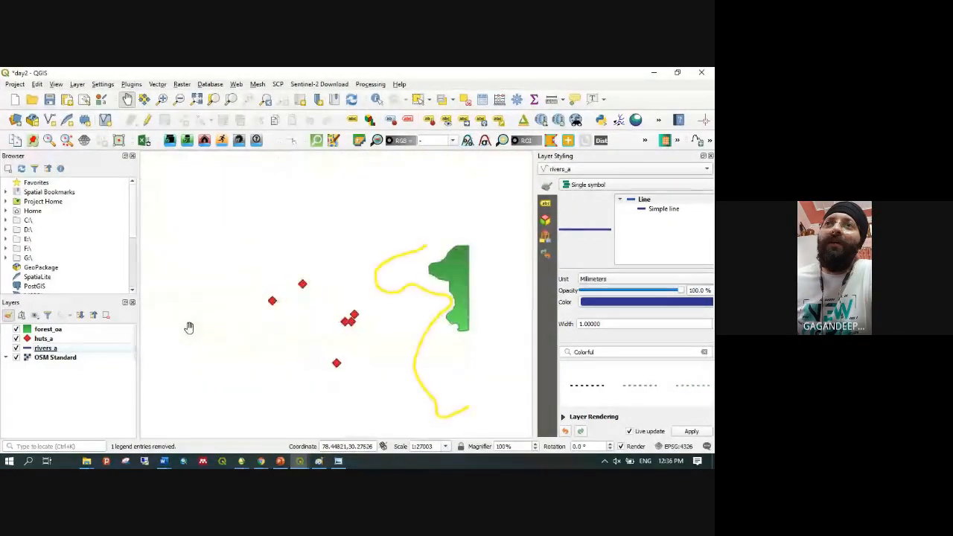
click(14, 84)
click(14, 84)
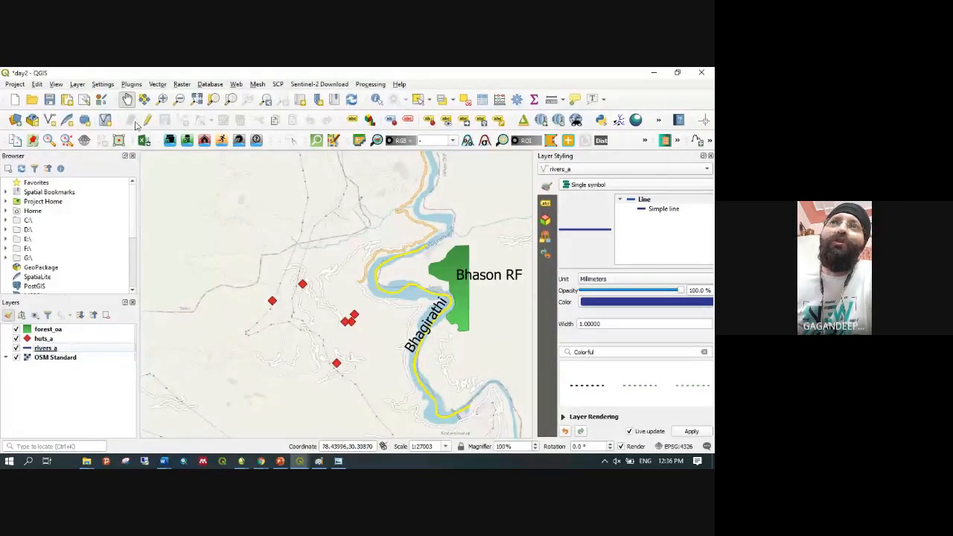
click(78, 84)
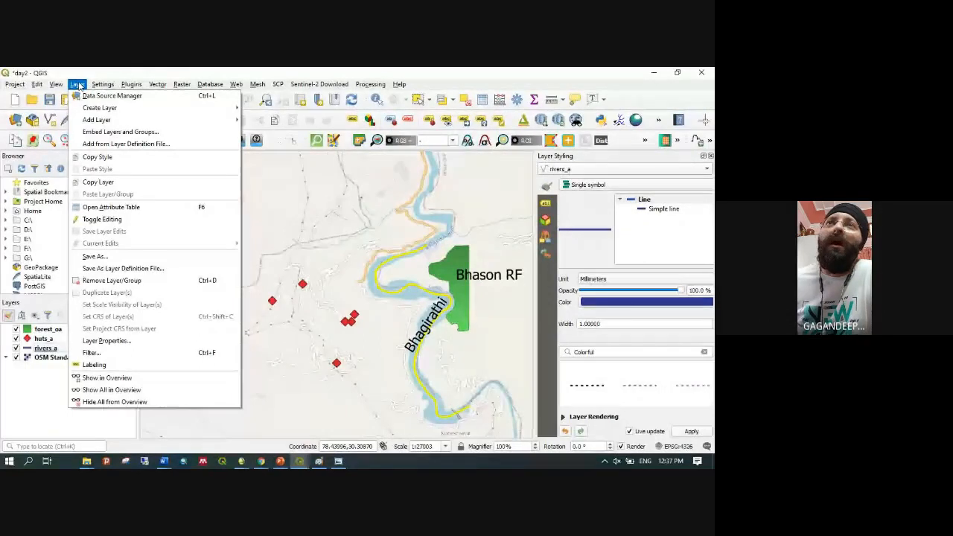
mouse_move(134, 110)
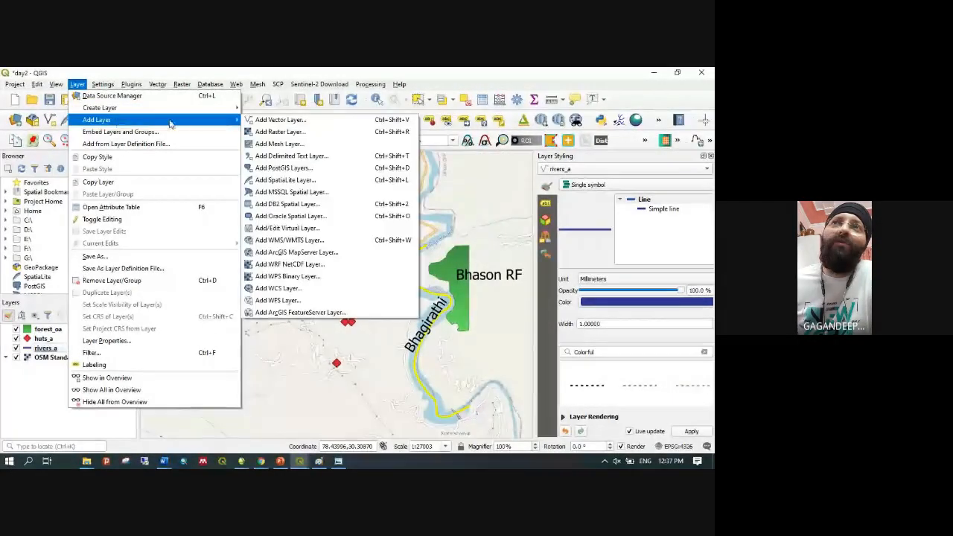
click(281, 134)
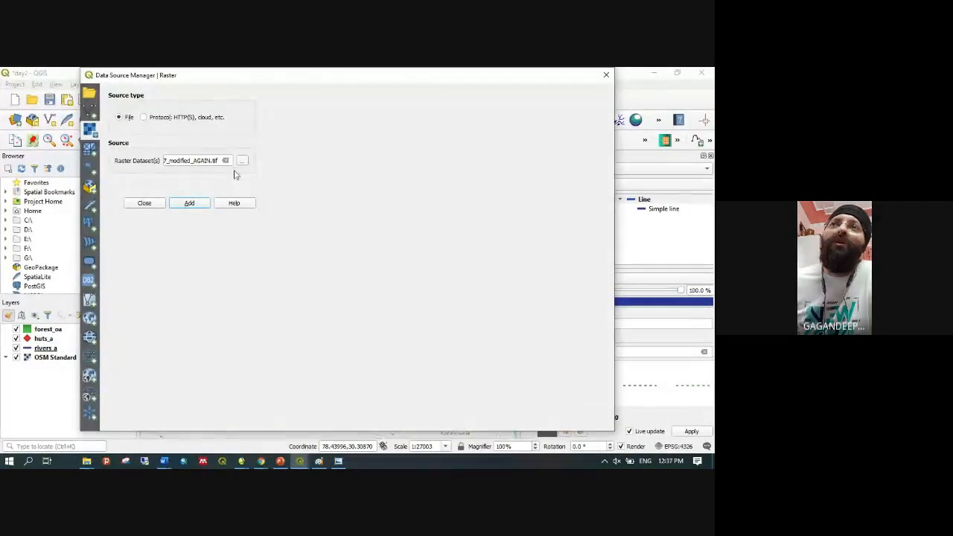
Add the cdnh44g TIF raster from the DEM folder's cdnh44g_v3r1 subfolder, and hide the OSM Standard layer
click(244, 161)
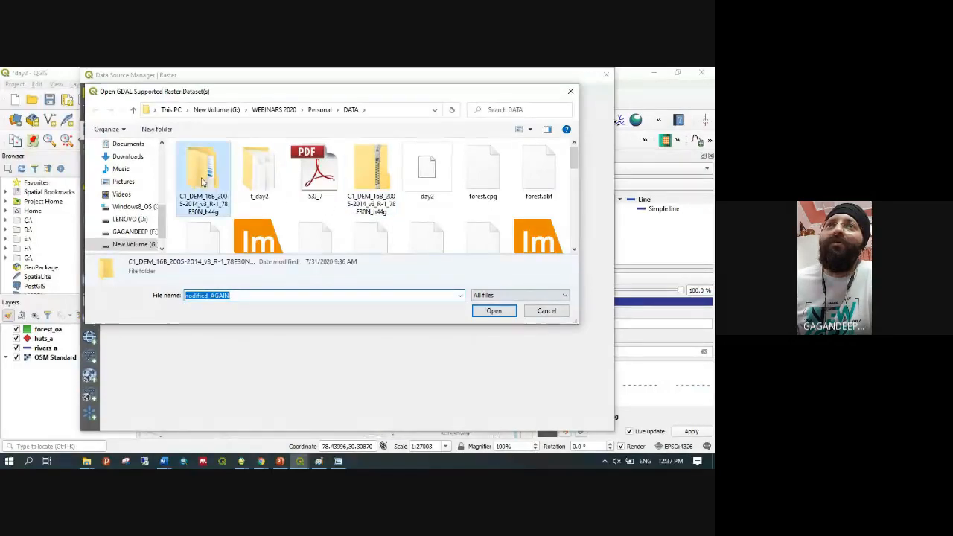
double_click(201, 181)
double_click(208, 160)
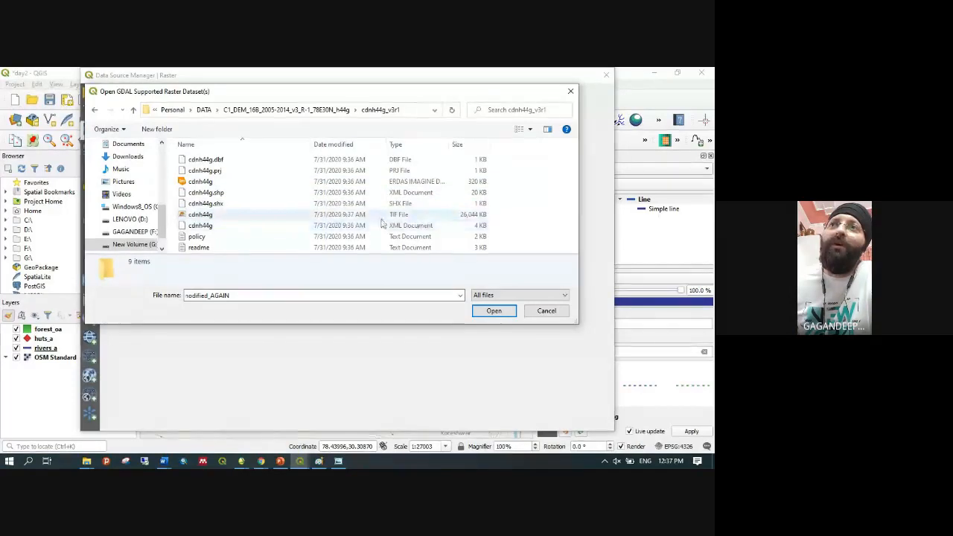
click(250, 216)
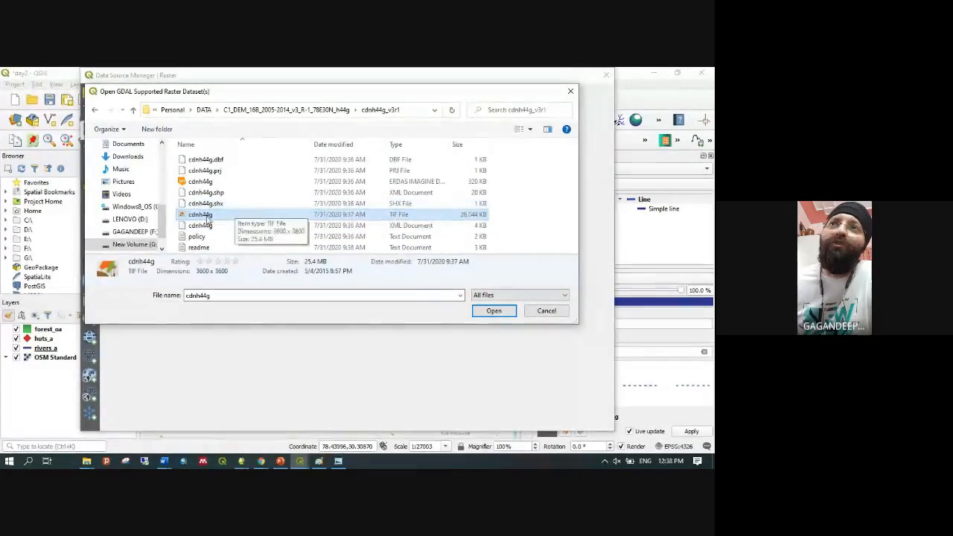
click(494, 315)
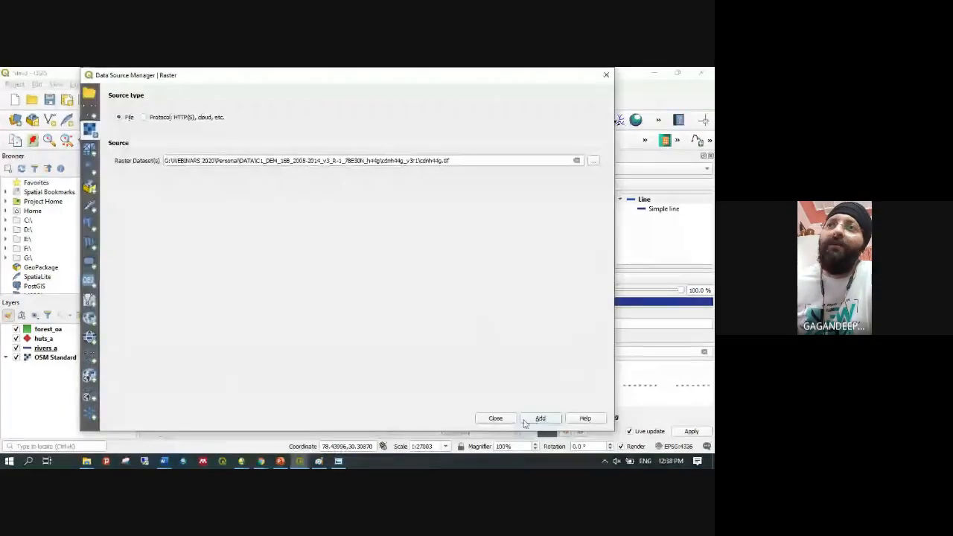
click(496, 419)
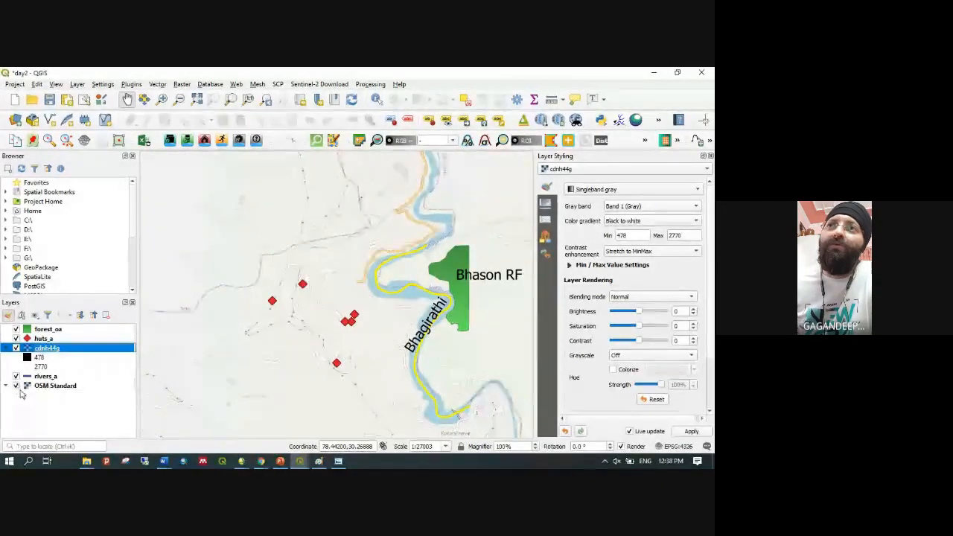
click(16, 386)
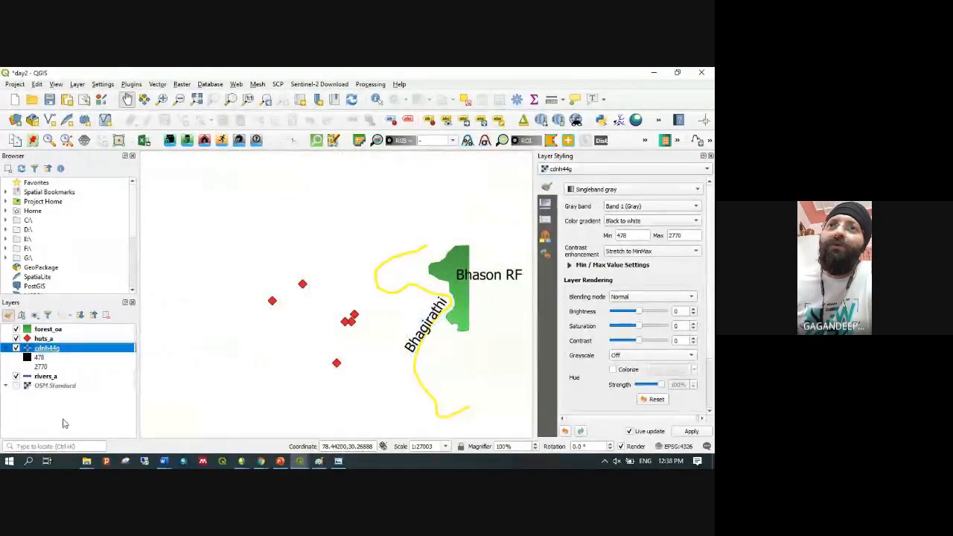
Set the source coordinate reference system of the cdnh44g layer to the project CRS, EPSG:4326 - WGS 84
right_click(49, 353)
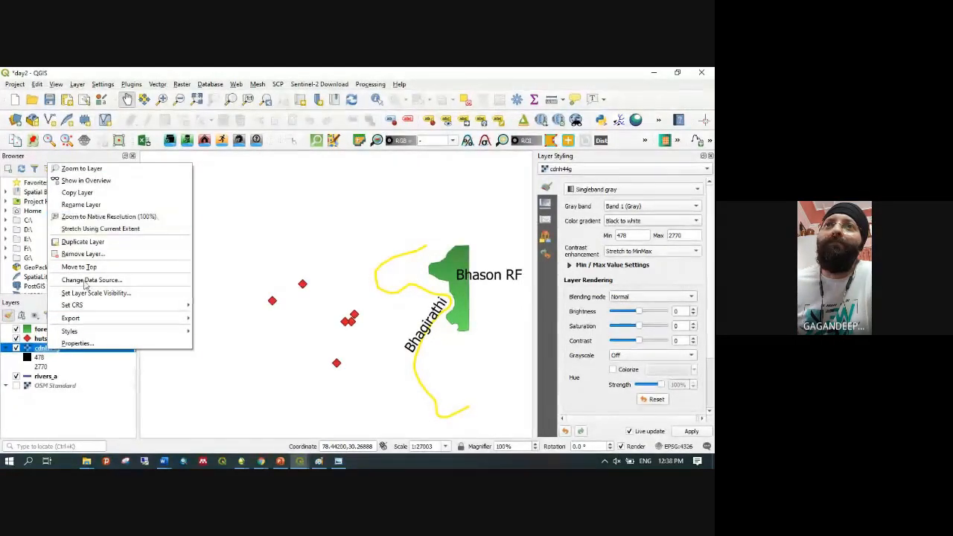
click(78, 343)
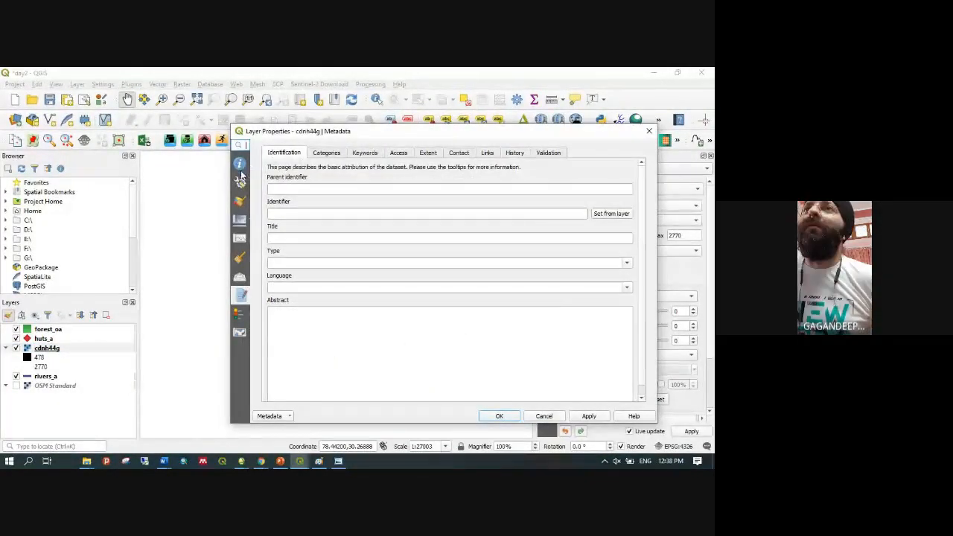
click(242, 190)
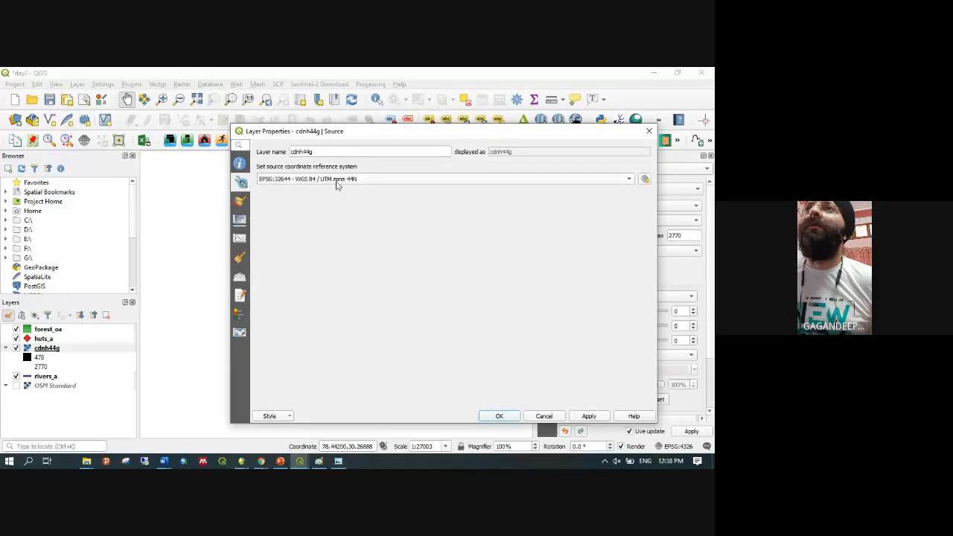
click(336, 185)
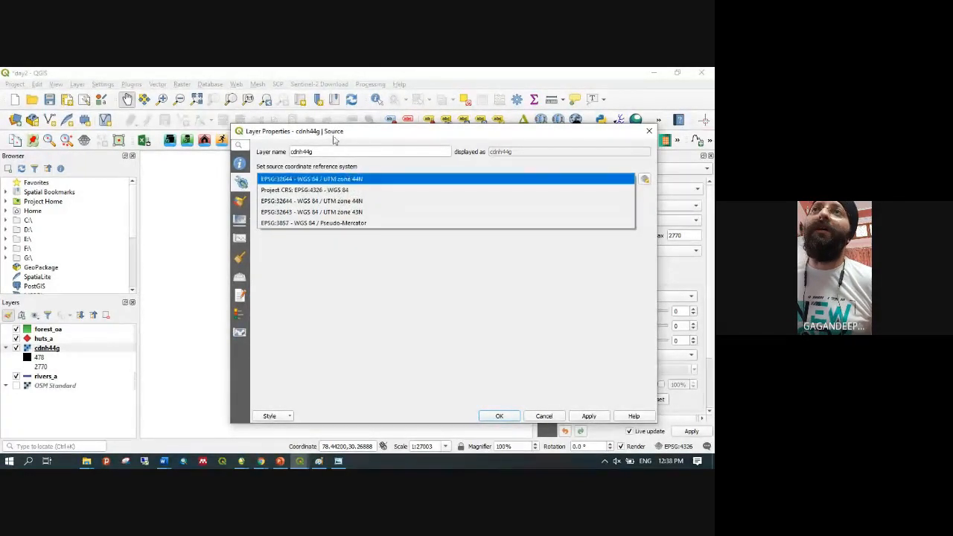
click(332, 138)
mouse_move(449, 137)
mouse_down()
mouse_move(469, 201)
mouse_move(464, 351)
mouse_move(437, 147)
mouse_up()
click(339, 195)
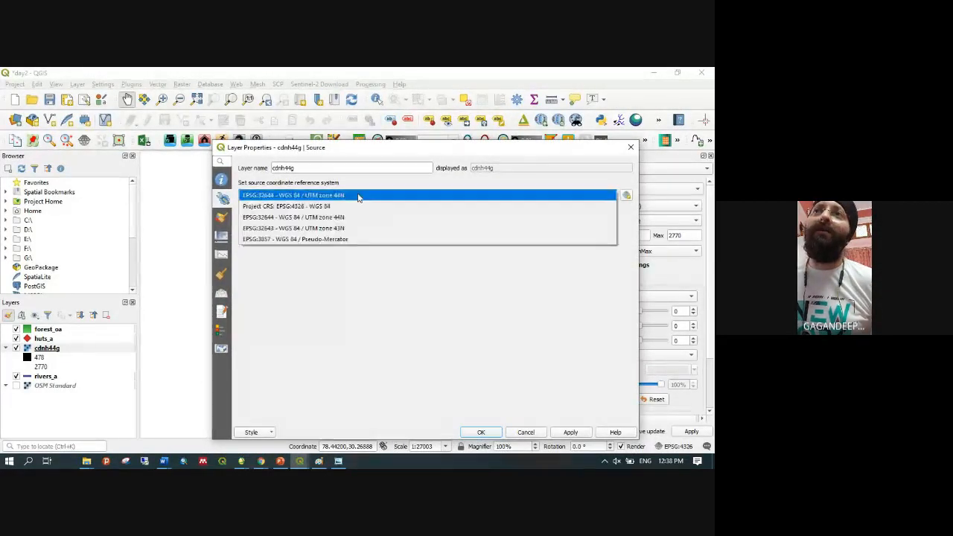
click(320, 206)
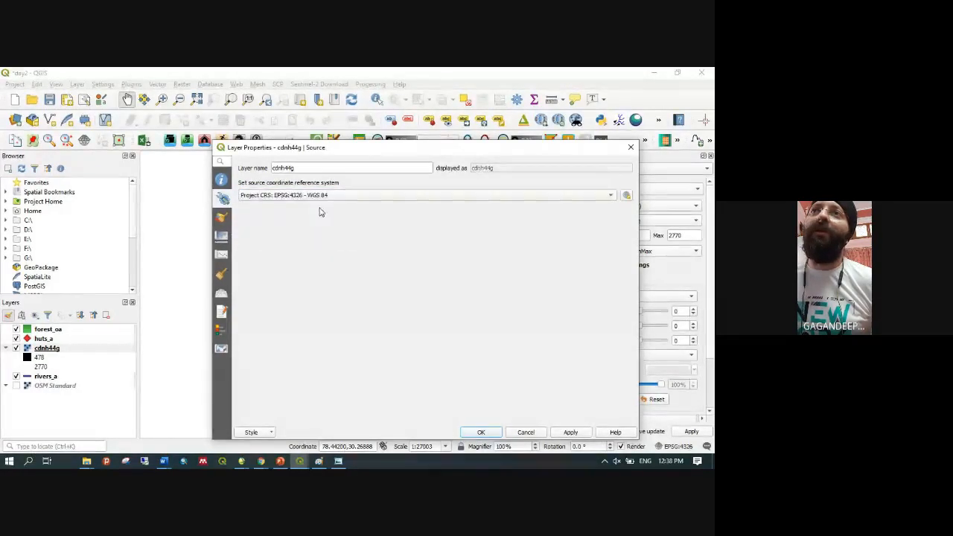
click(570, 433)
click(481, 432)
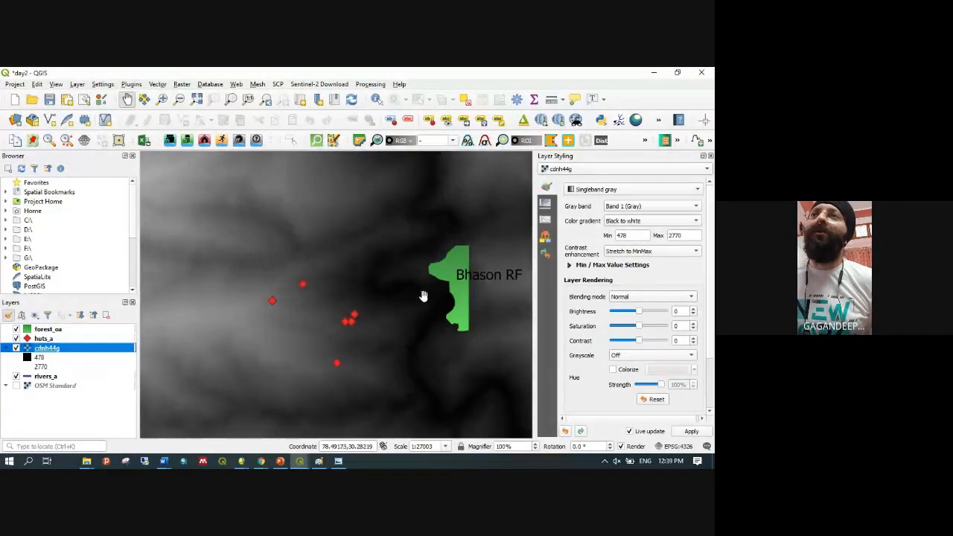
Move the cdnh44g raster below rivers_a in the layer order and view the full DEM extent
click(17, 376)
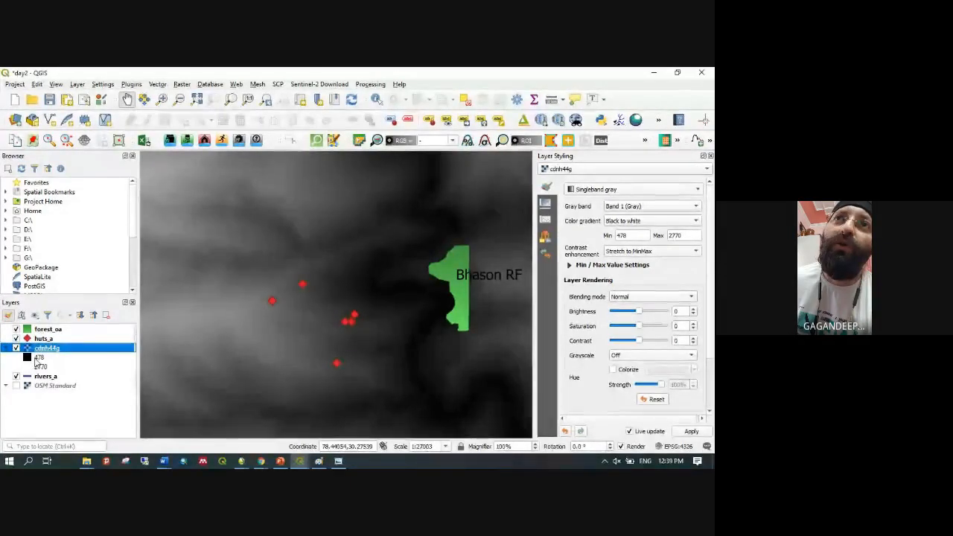
mouse_move(44, 349)
mouse_down()
mouse_move(46, 389)
mouse_move(54, 379)
mouse_up()
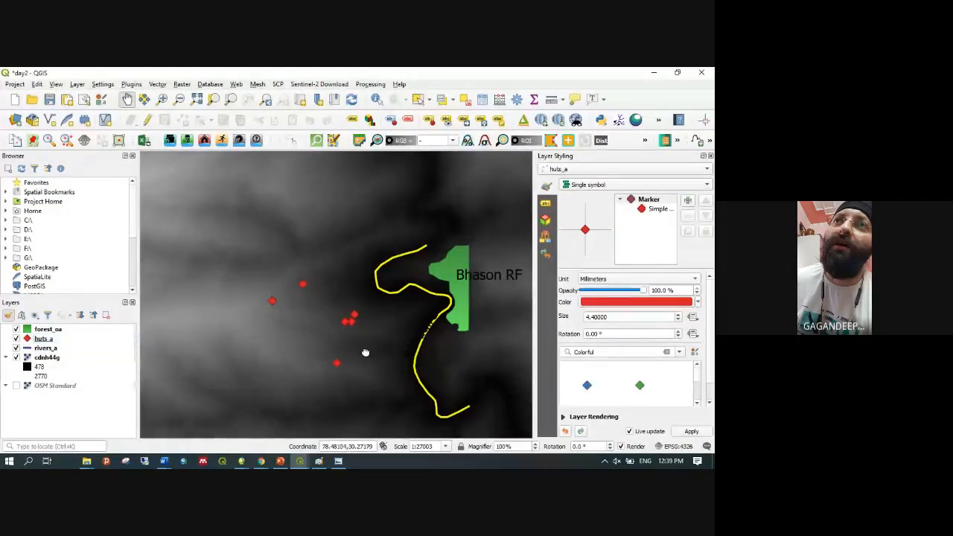
scroll(353, 310, down, 4)
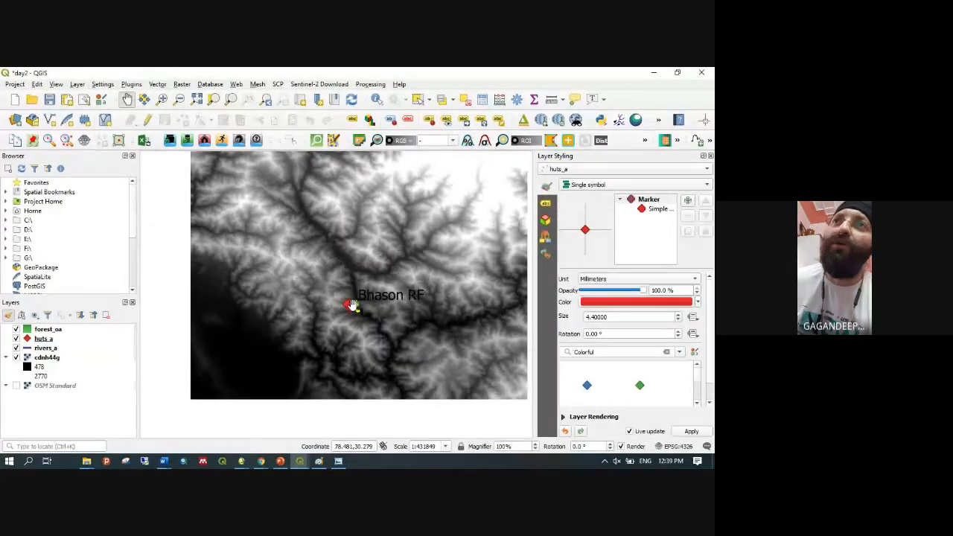
scroll(354, 223, down, 1)
scroll(356, 225, up, 1)
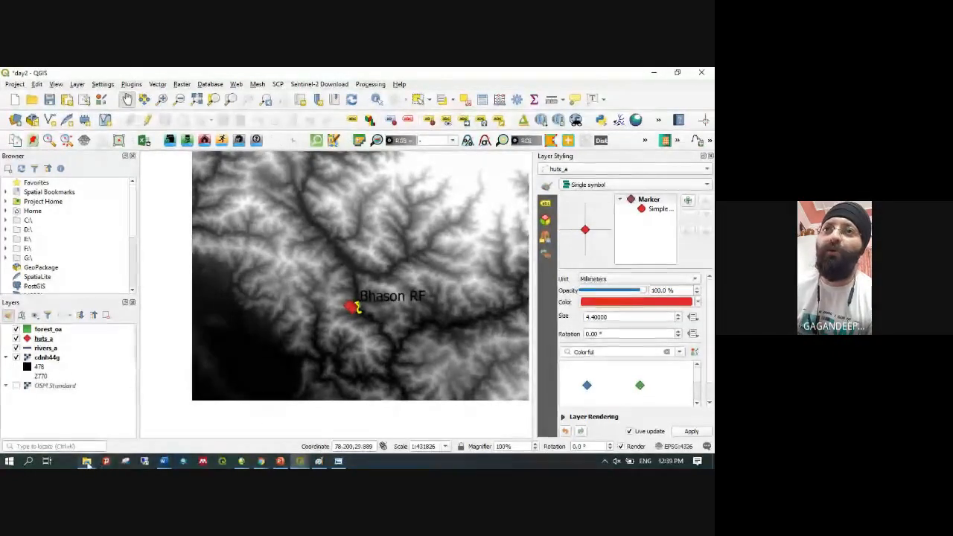
Open the "QGIS for making maps DAY-2" presentation from the Personal folder and switch to PowerPoint
mouse_move(87, 463)
click(175, 426)
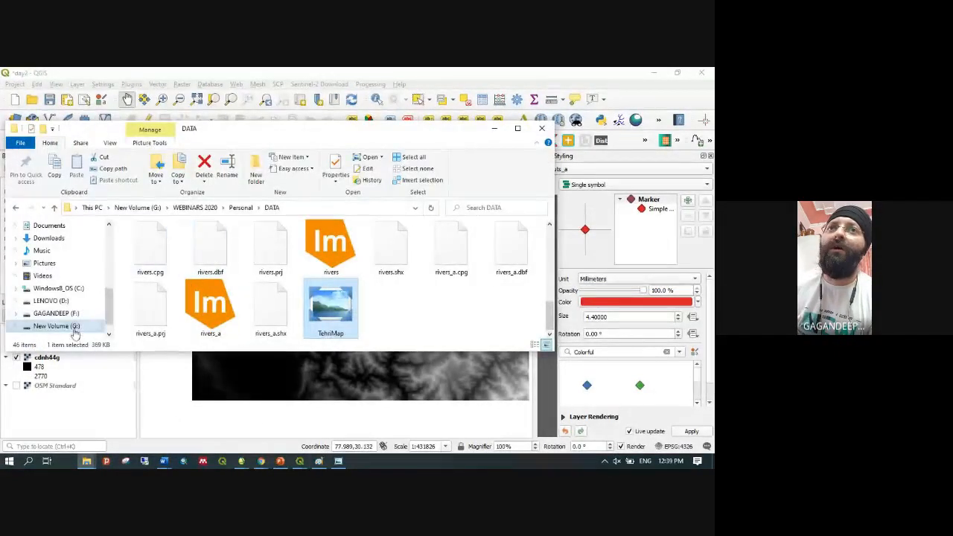
scroll(71, 261, up, 5)
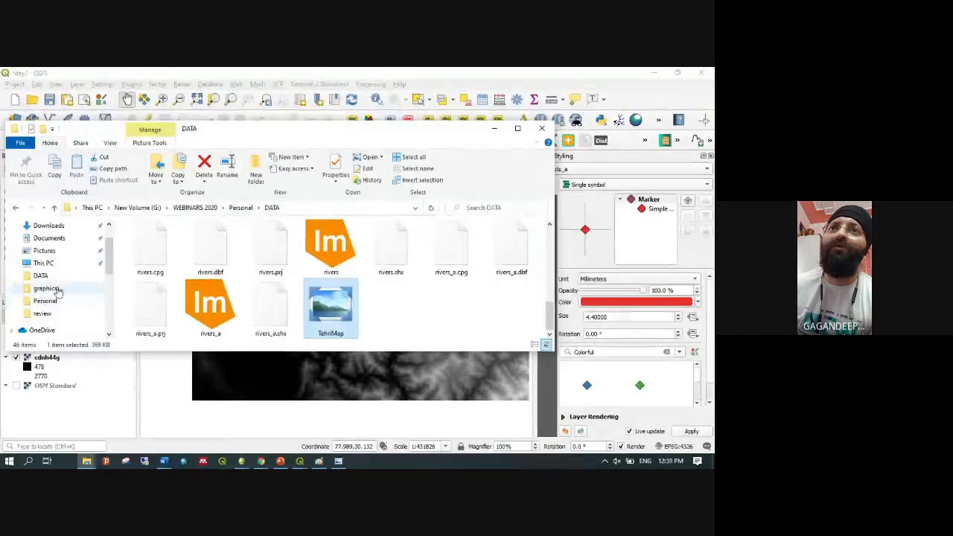
click(46, 301)
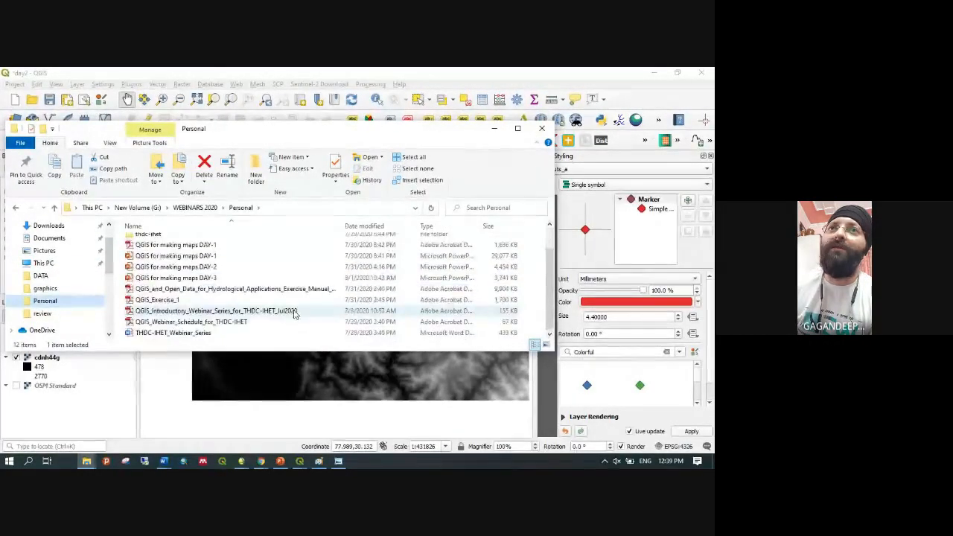
scroll(294, 314, up, 2)
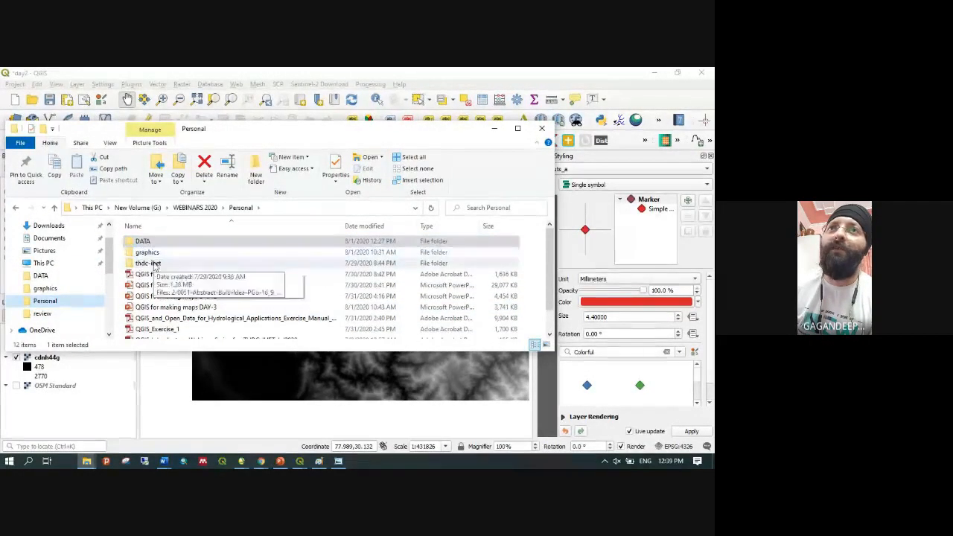
scroll(204, 268, down, 1)
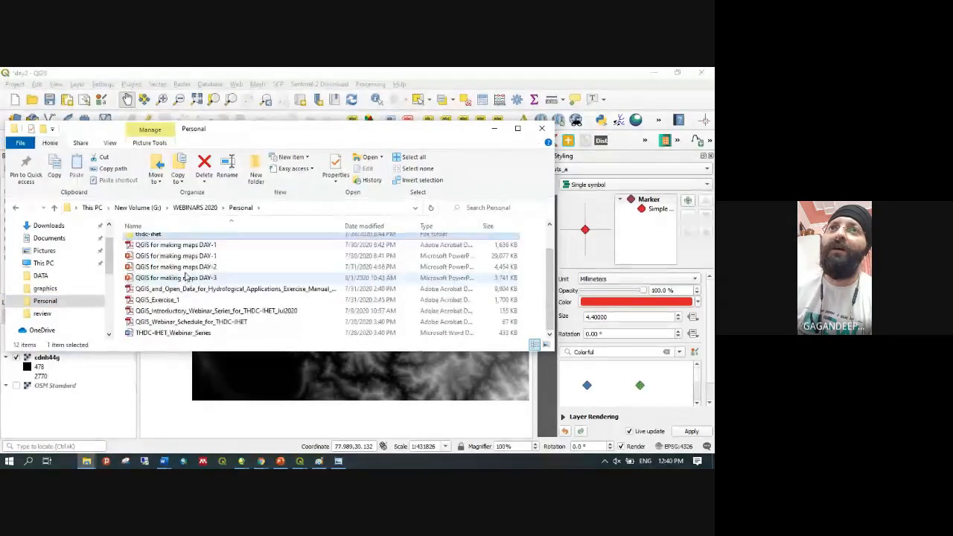
click(209, 266)
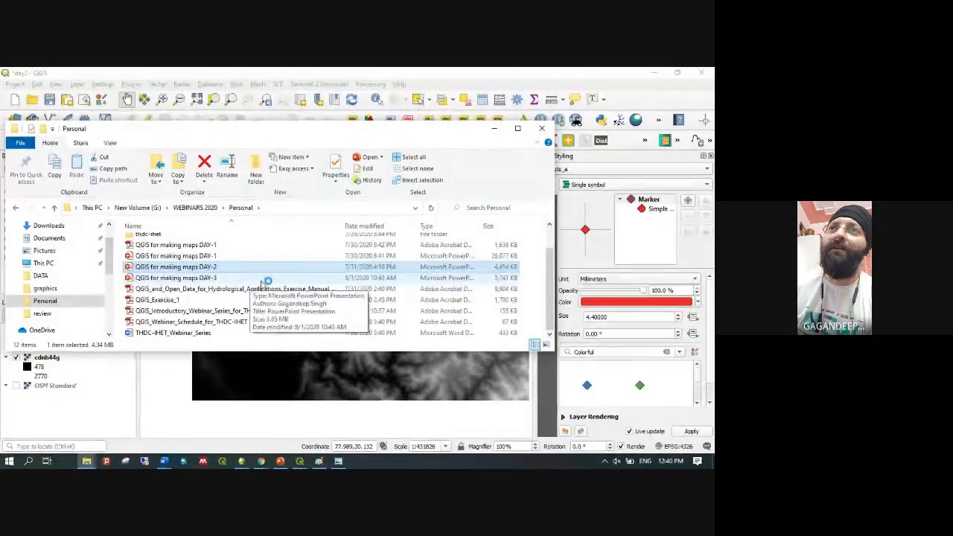
click(493, 128)
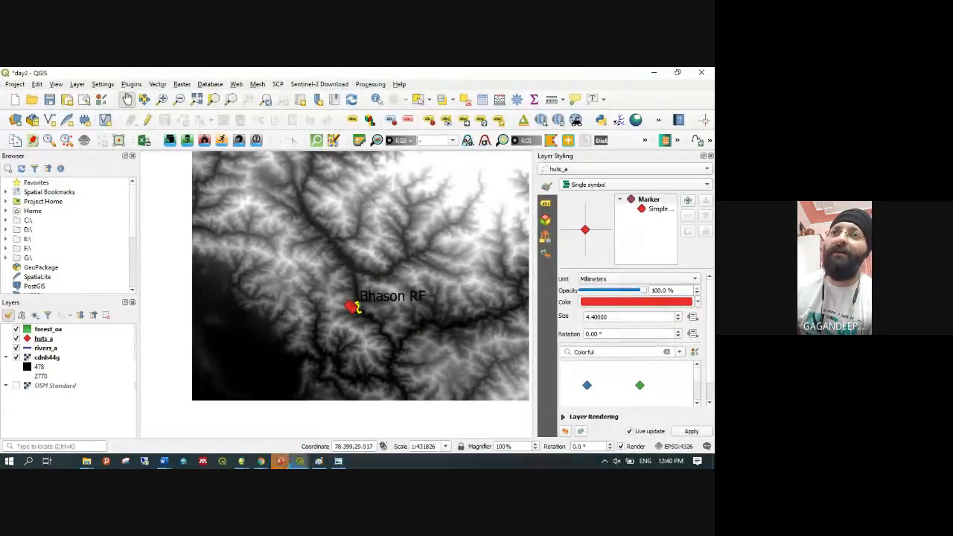
click(277, 462)
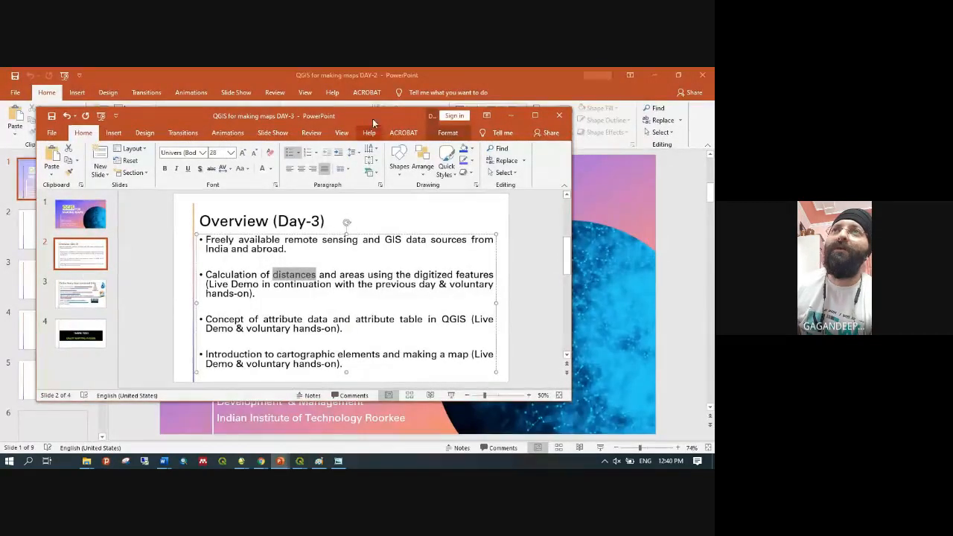
Examine the catchment elevation map on slide 6, Raster Data Type, of the "QGIS for making maps DAY-2" presentation
click(510, 116)
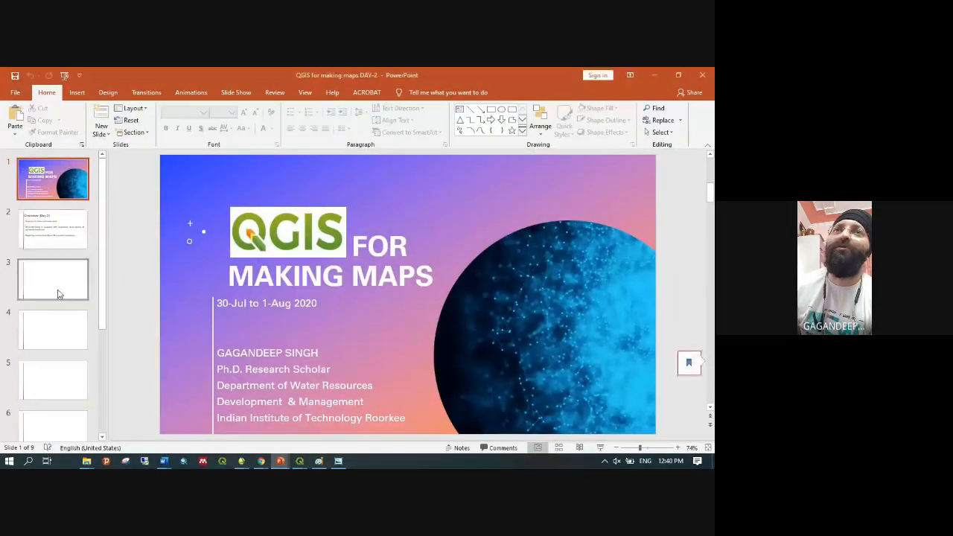
scroll(52, 297, down, 3)
click(53, 255)
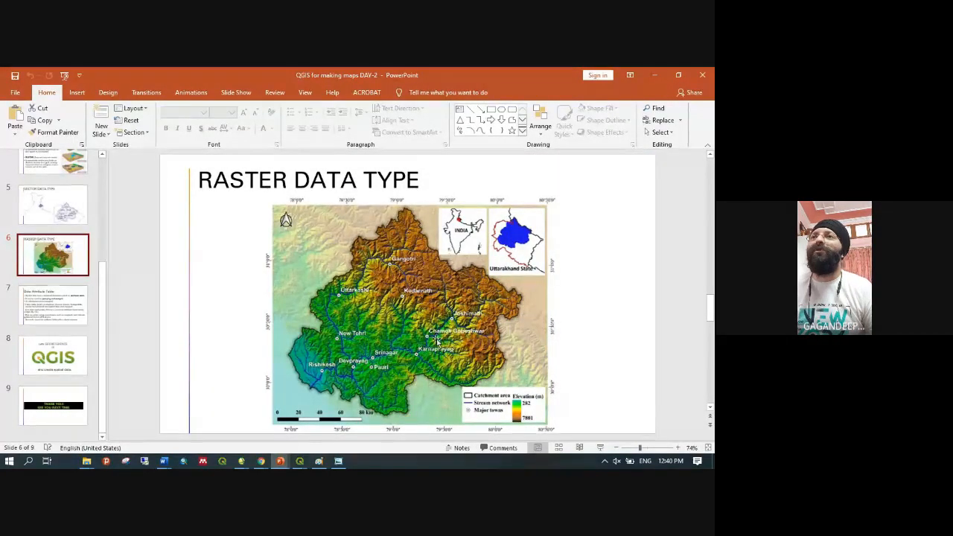
ctrl+scroll(432, 329, up, 15)
ctrl+scroll(430, 327, down, 8)
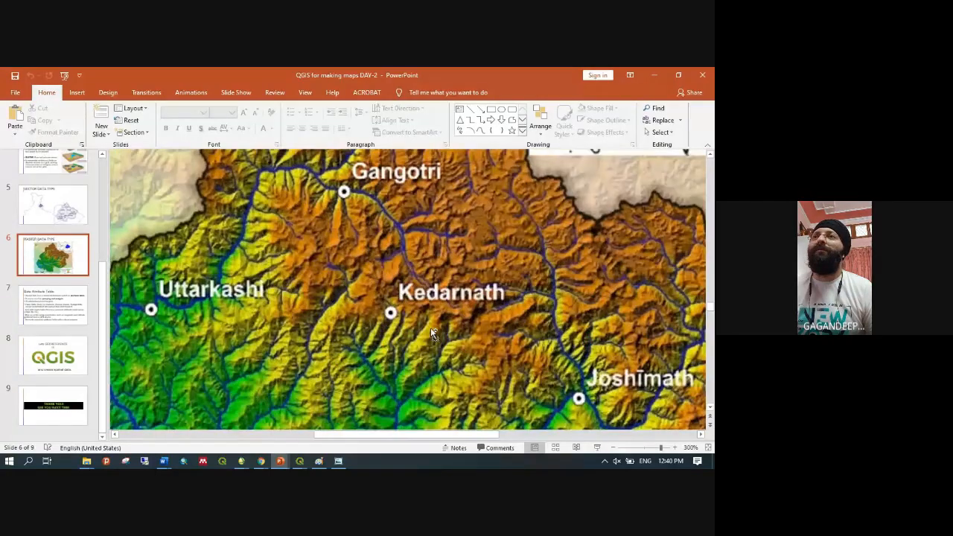
scroll(430, 334, down, 3)
click(625, 338)
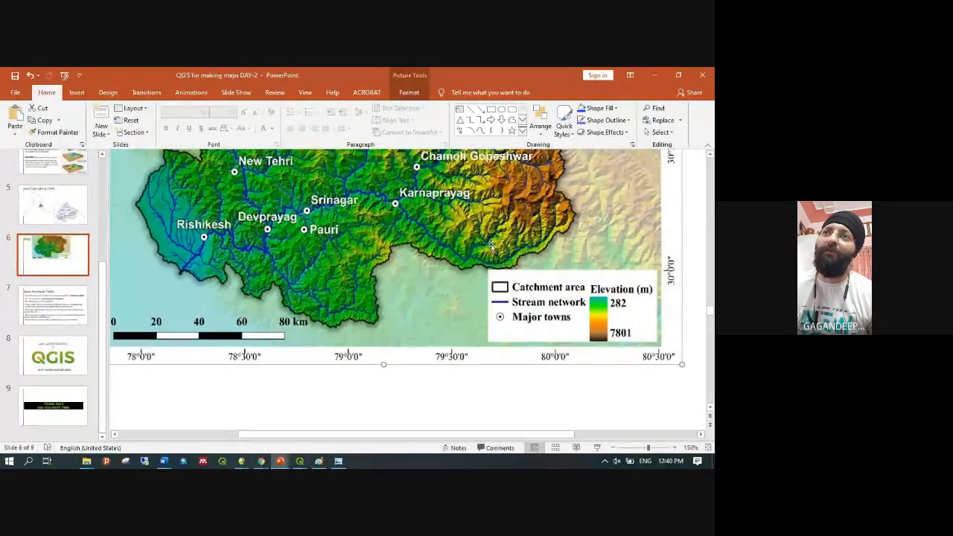
scroll(499, 227, up, 3)
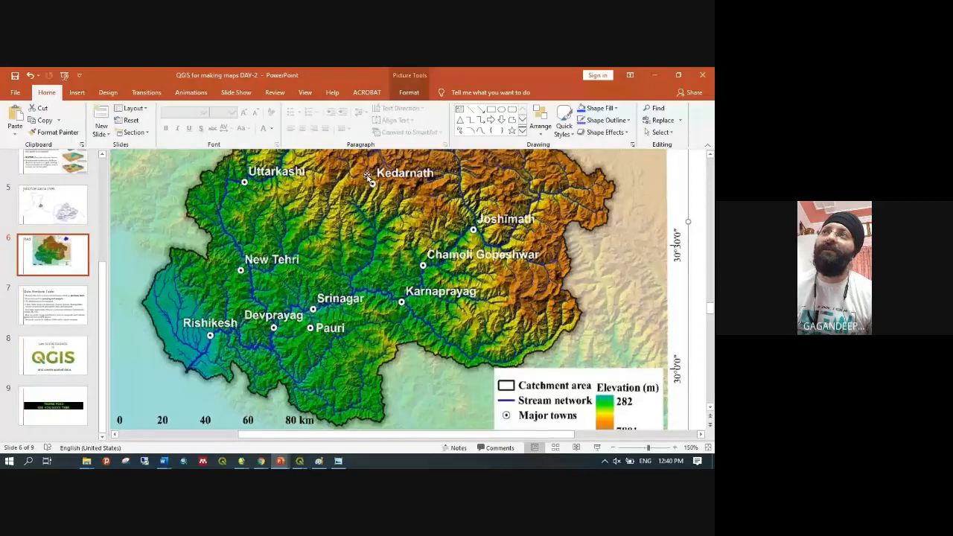
Switch to QGIS and render the cdnh44g layer as Singleband pseudocolor
key(alt+Tab)
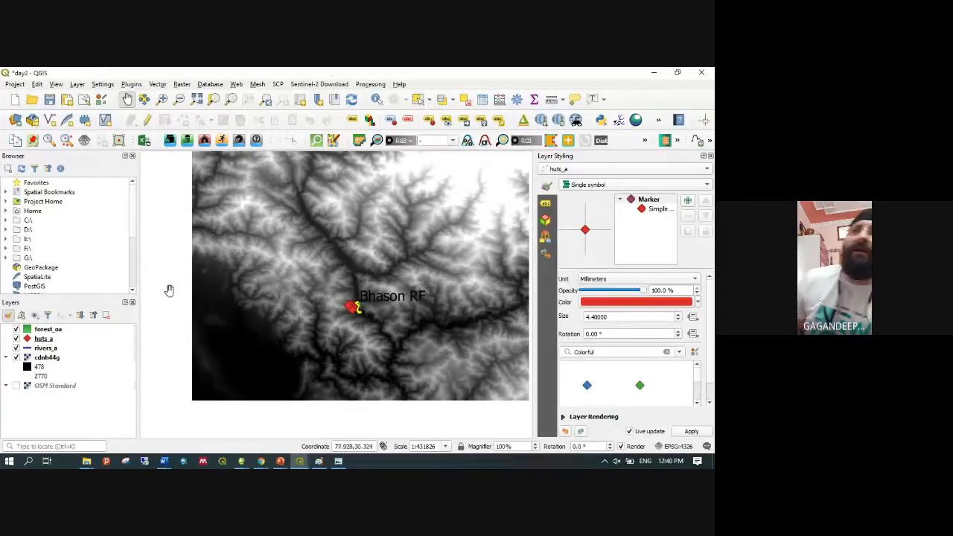
click(45, 357)
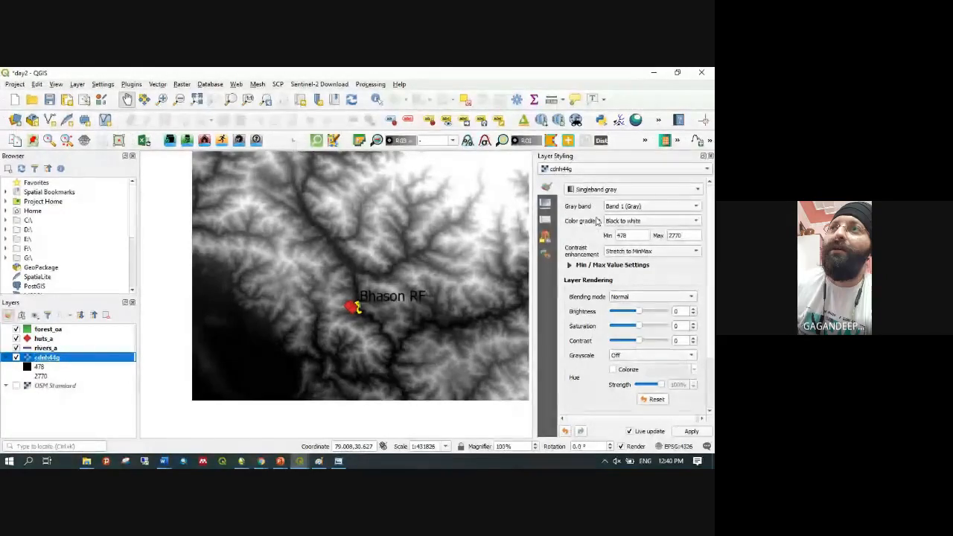
click(667, 192)
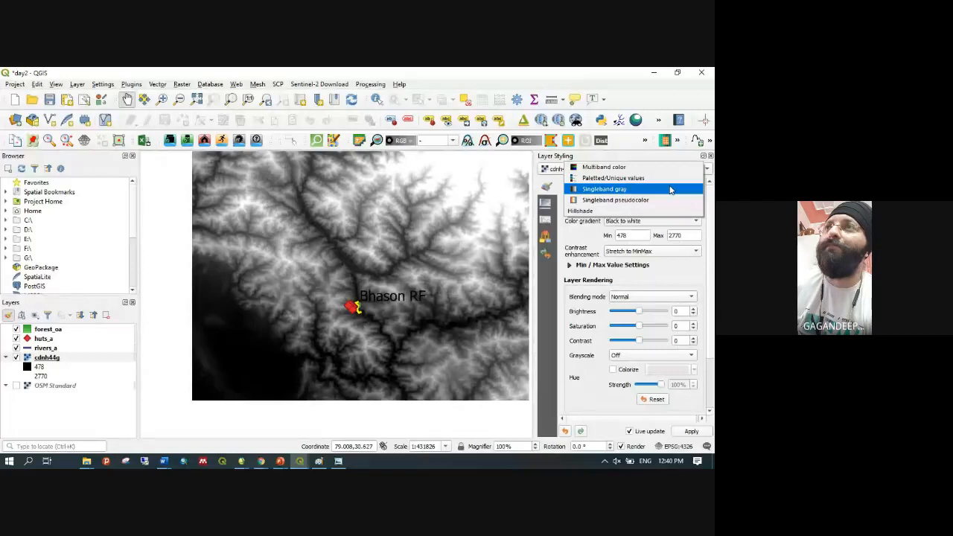
click(623, 201)
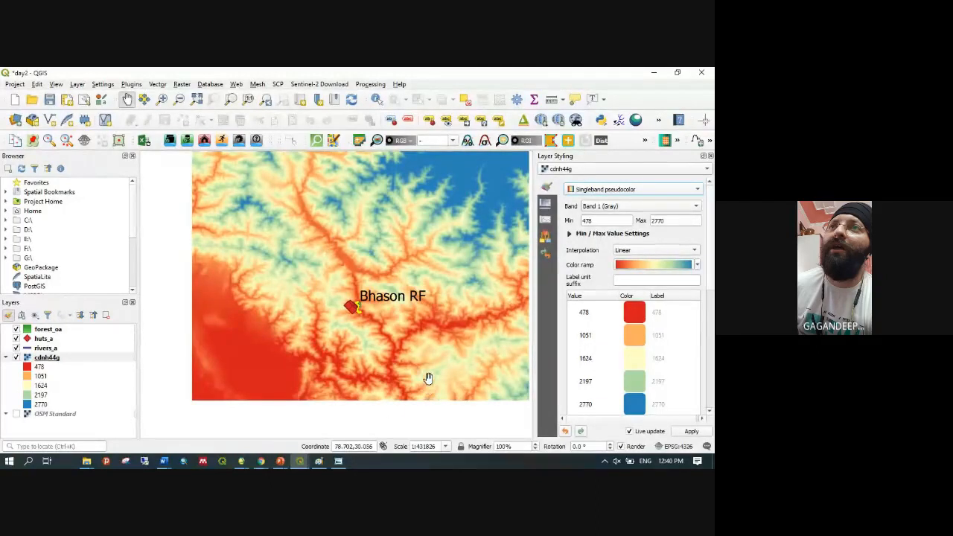
Create a new color ramp for the cdnh44g layer, choosing Catalog: cpt-city as its type
click(698, 265)
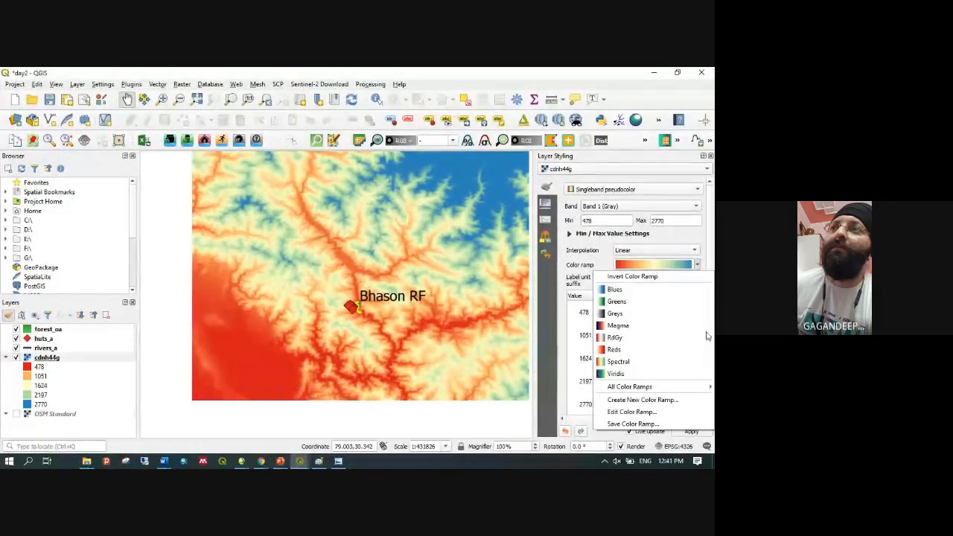
click(646, 403)
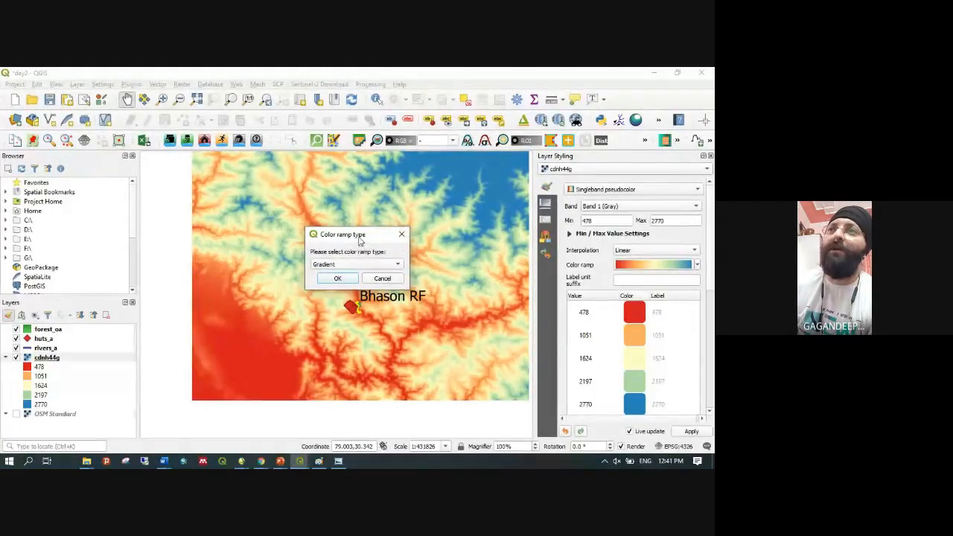
drag(359, 239, 352, 267)
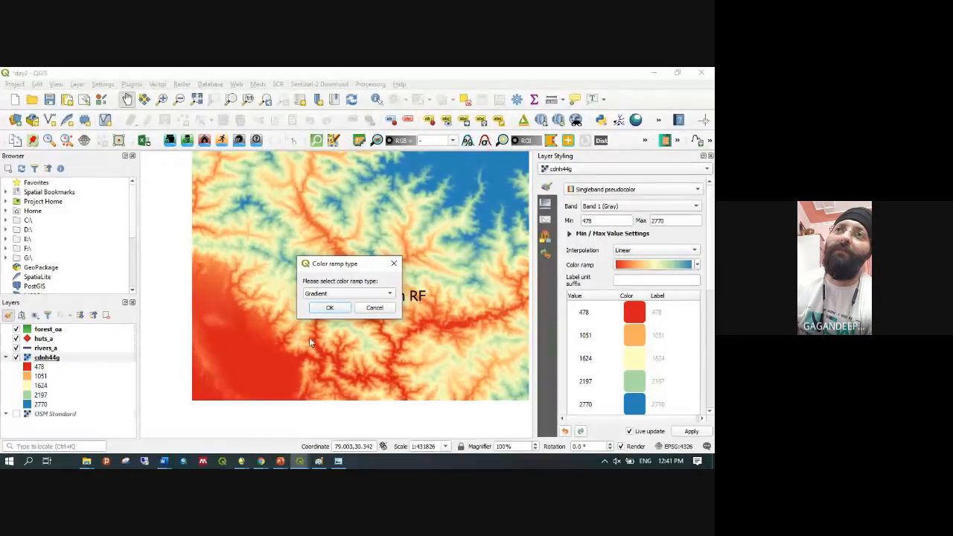
click(383, 296)
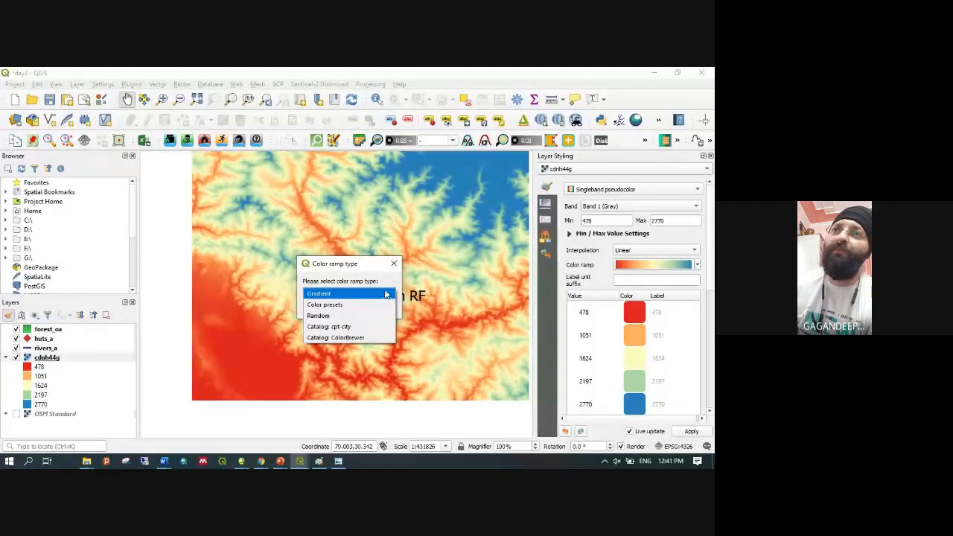
click(361, 328)
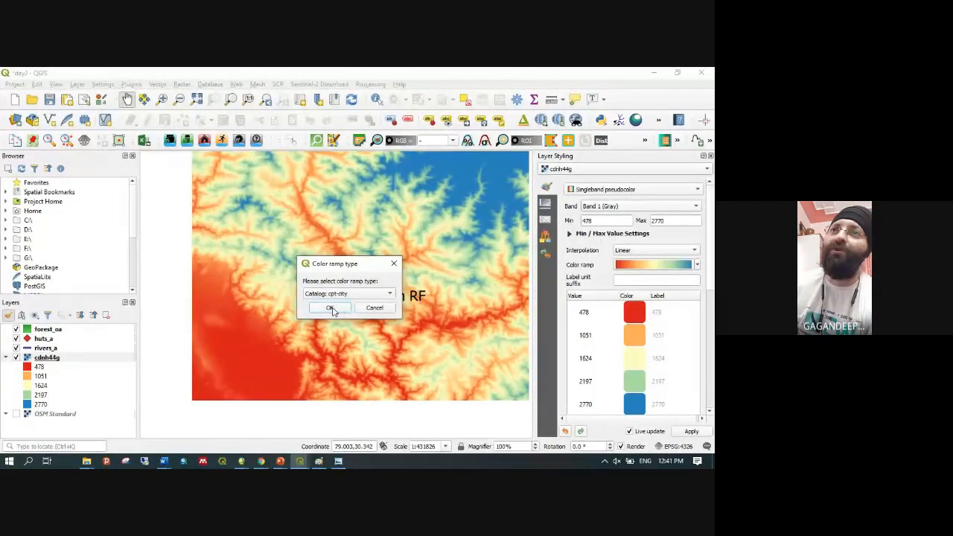
click(330, 308)
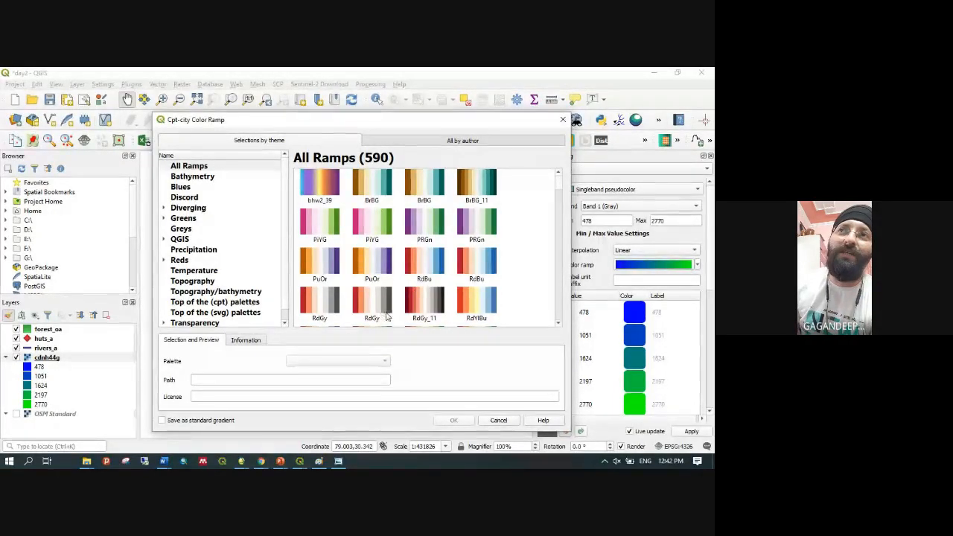
Apply the elevation palette from the cpt-city Topography theme to the cdnh44g raster
drag(361, 124, 339, 135)
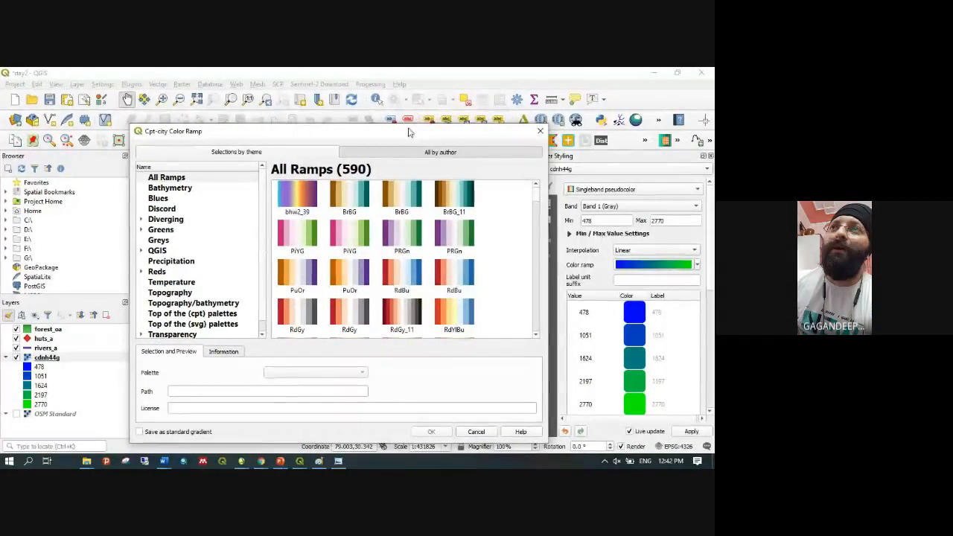
drag(408, 133, 473, 103)
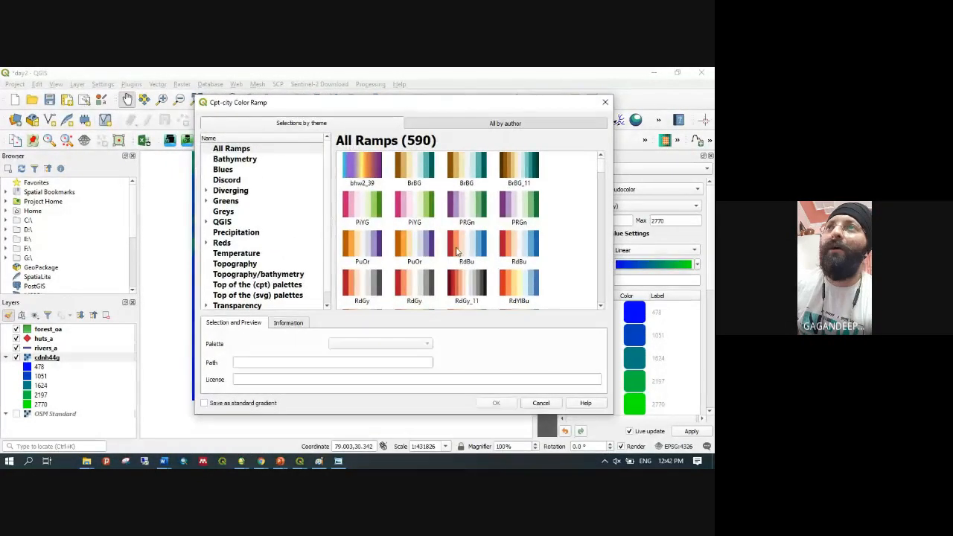
click(244, 264)
click(514, 171)
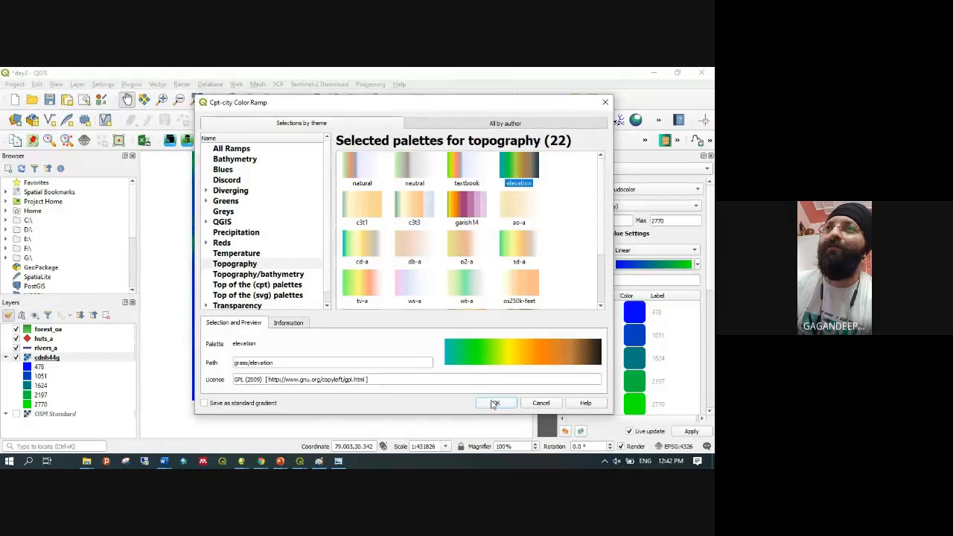
click(493, 403)
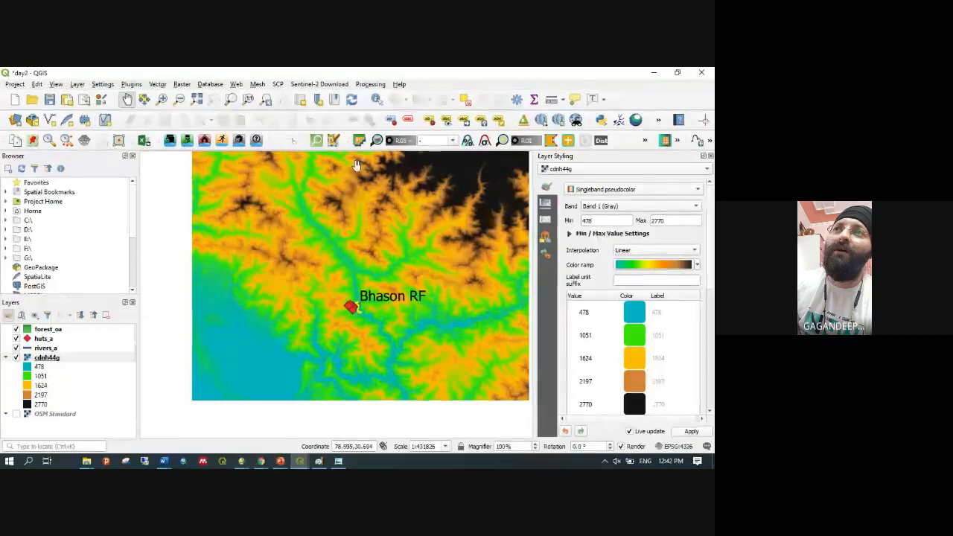
Examine up close how the huts, the Bhagirathi river and the Bhason RF forest sit on the elevation colours
scroll(363, 318, up, 4)
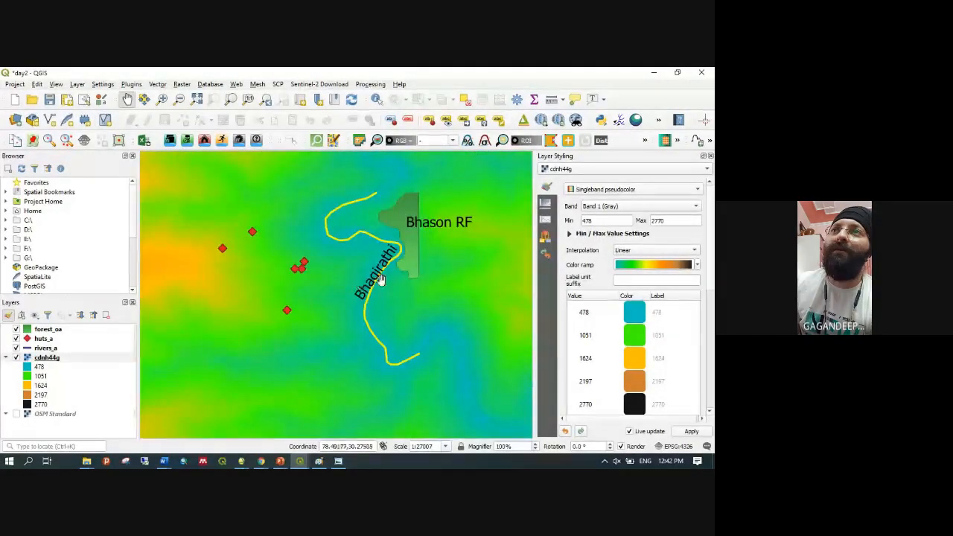
drag(423, 282, 496, 261)
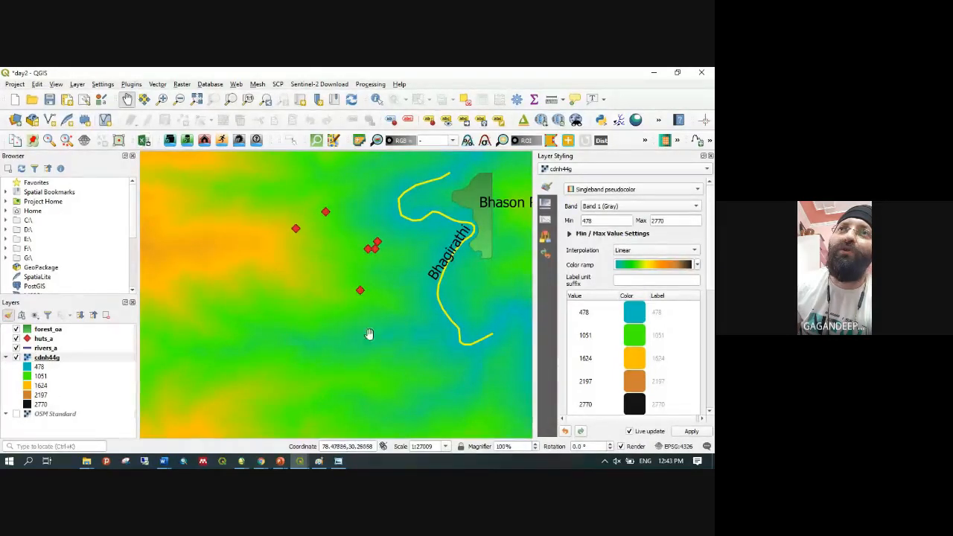
drag(367, 334, 462, 277)
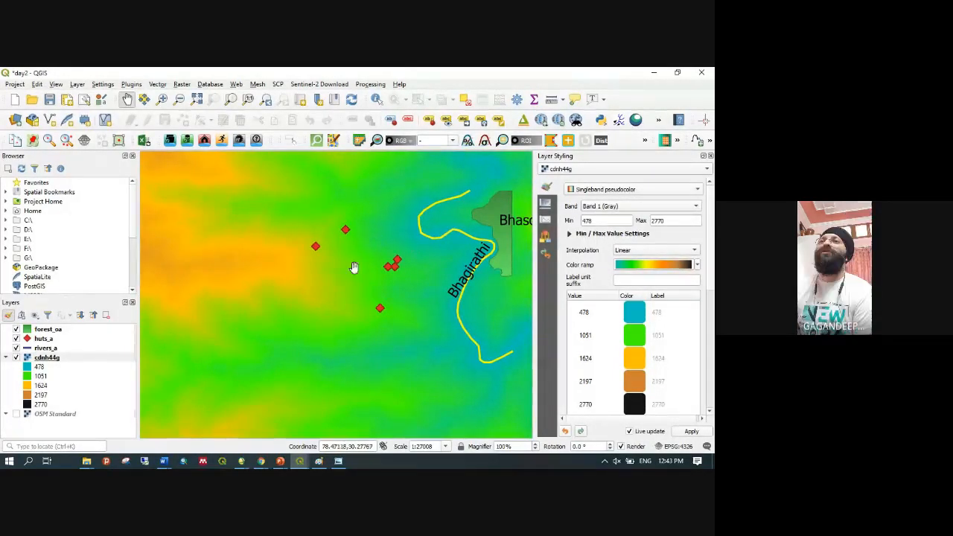
scroll(331, 287, up, 5)
scroll(331, 286, down, 7)
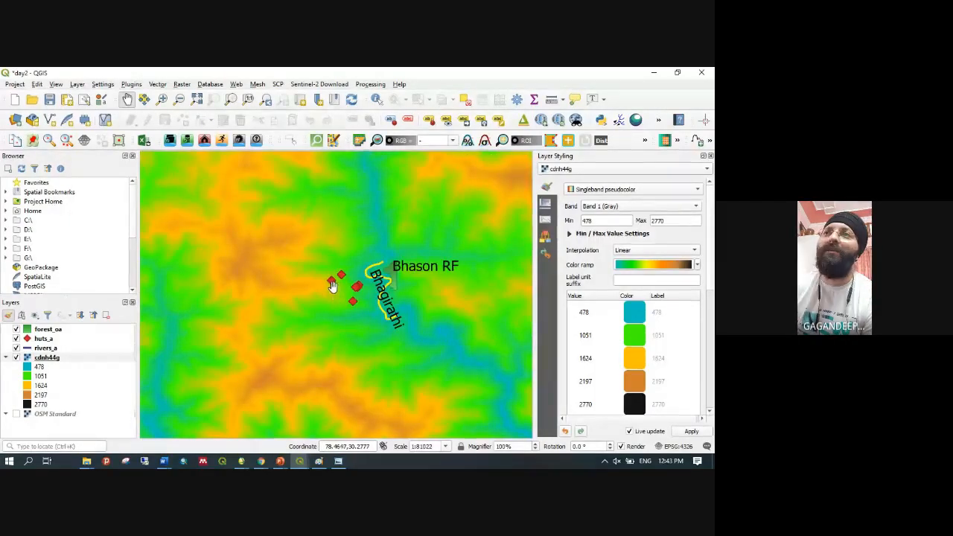
scroll(332, 287, up, 3)
scroll(332, 287, down, 1)
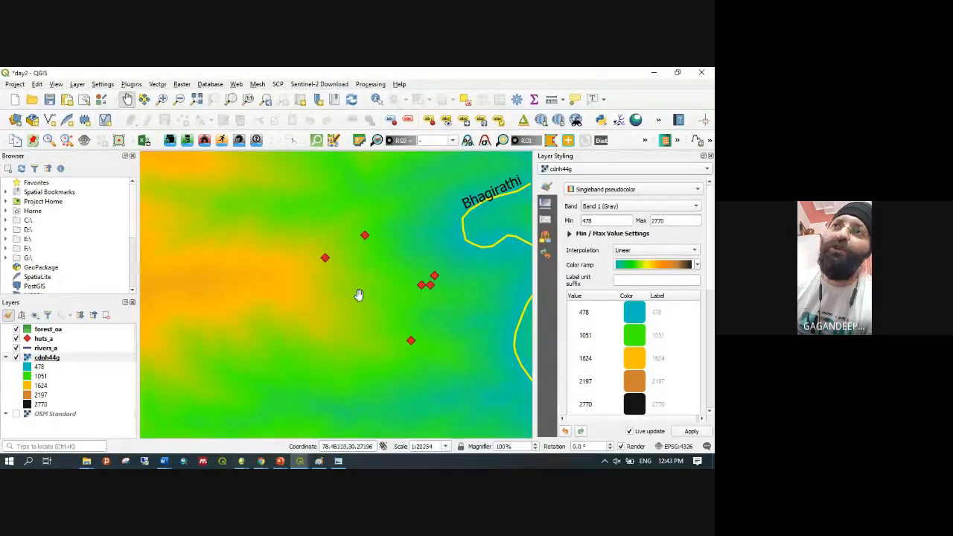
right_click(42, 359)
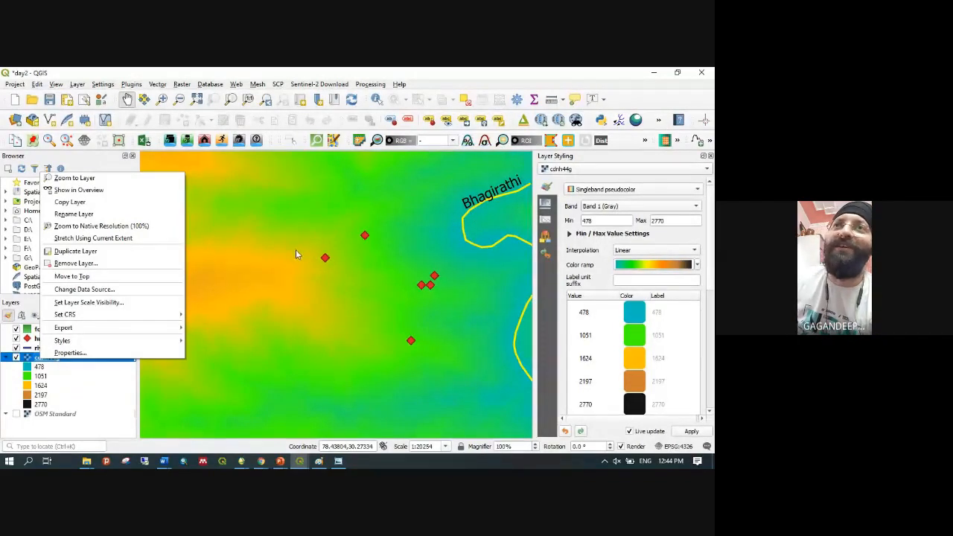
drag(295, 253, 237, 260)
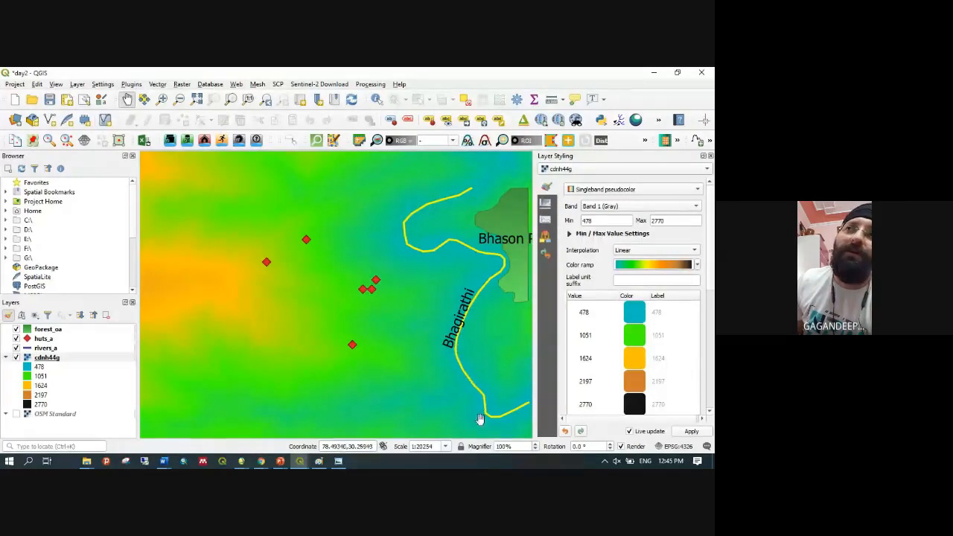
drag(494, 400, 496, 400)
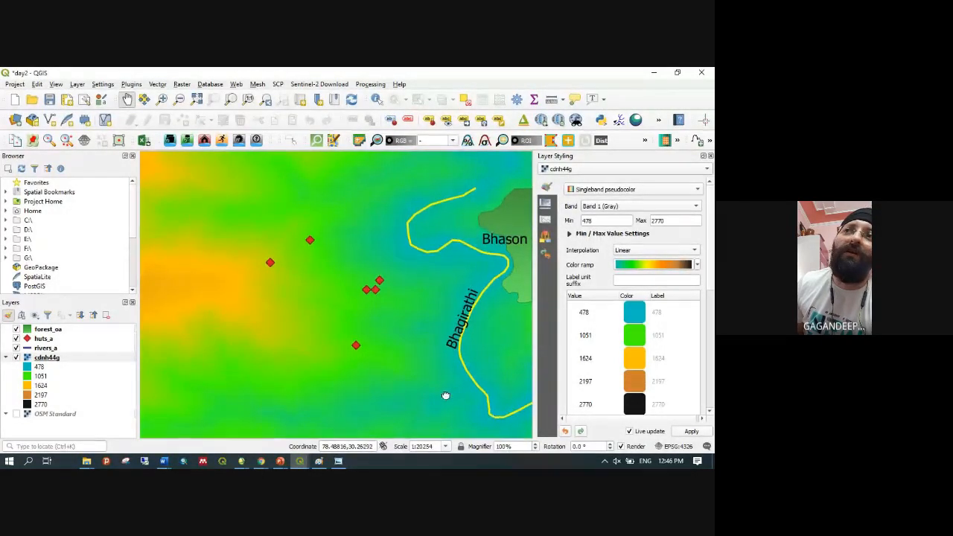
Examine the wider DEM relief and the course of the river valleys around Bhason RF
drag(447, 393, 432, 345)
scroll(434, 344, down, 1)
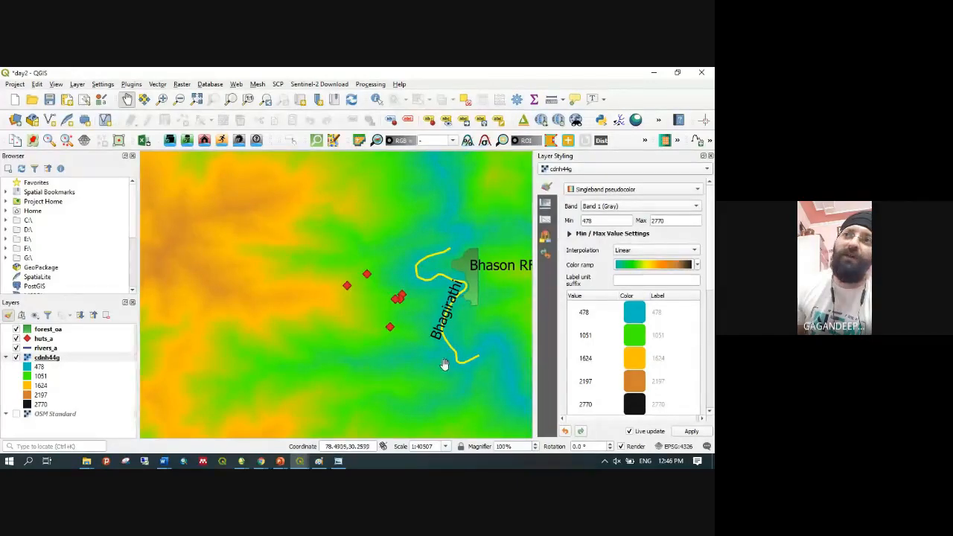
scroll(437, 369, down, 3)
drag(430, 339, 384, 328)
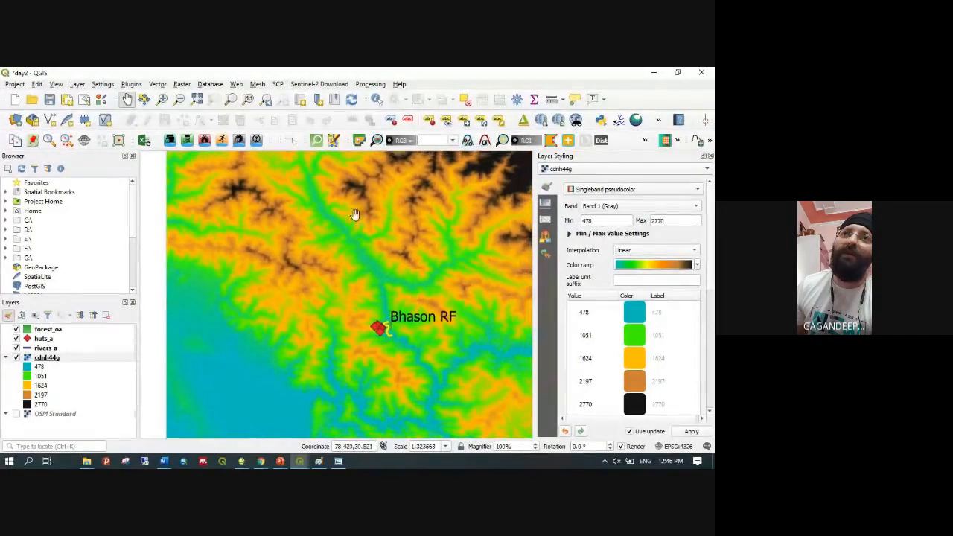
drag(328, 175, 337, 227)
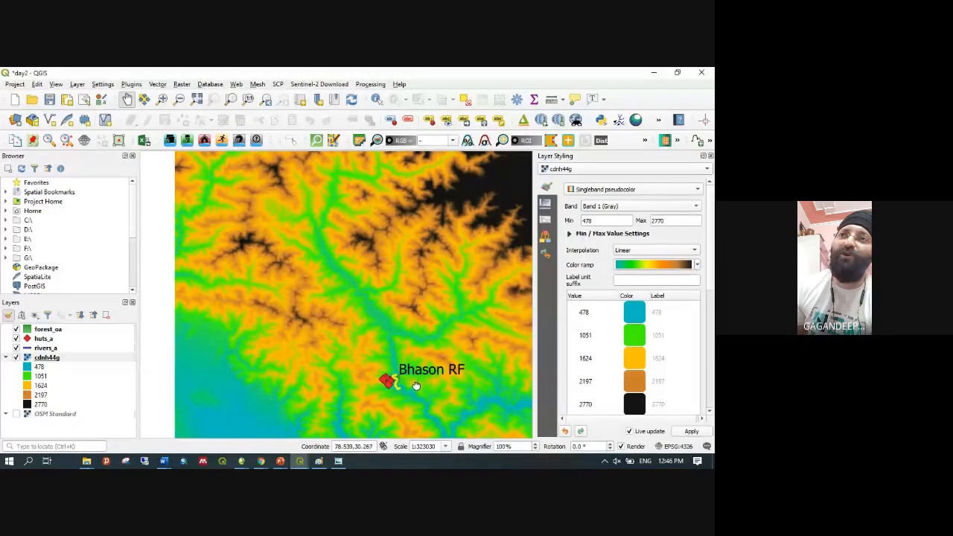
drag(416, 385, 376, 302)
drag(518, 327, 480, 318)
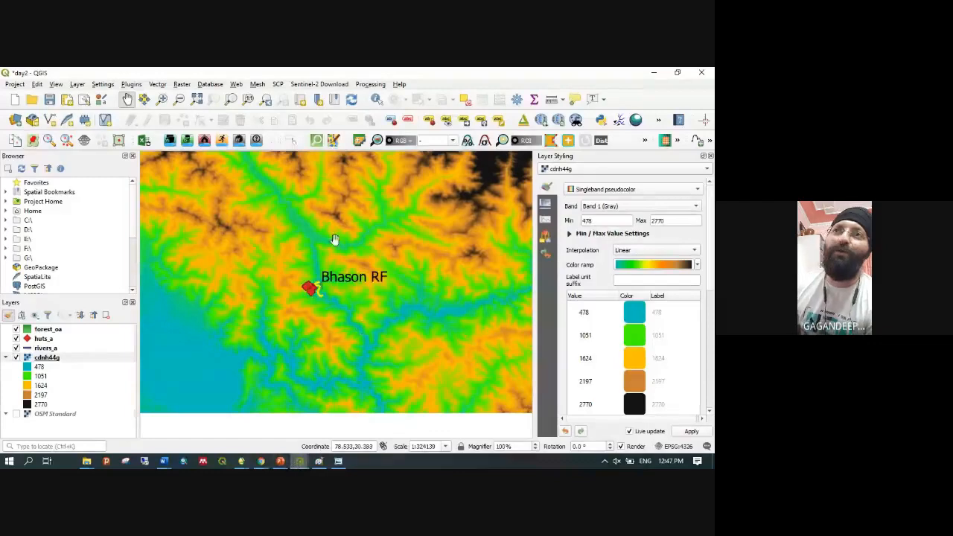
scroll(332, 300, up, 2)
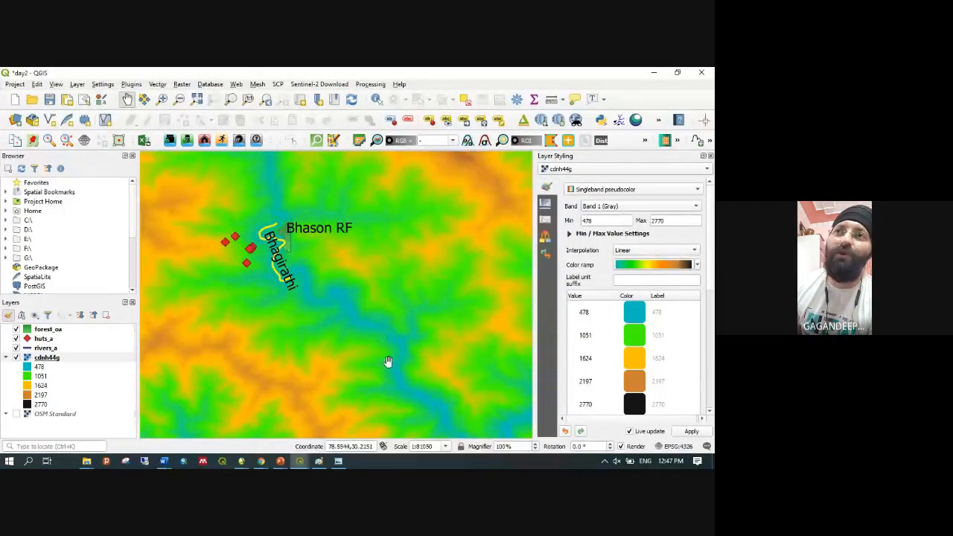
Switch to the DAY-2 presentation in PowerPoint and view the stream network map on slide 5
click(280, 461)
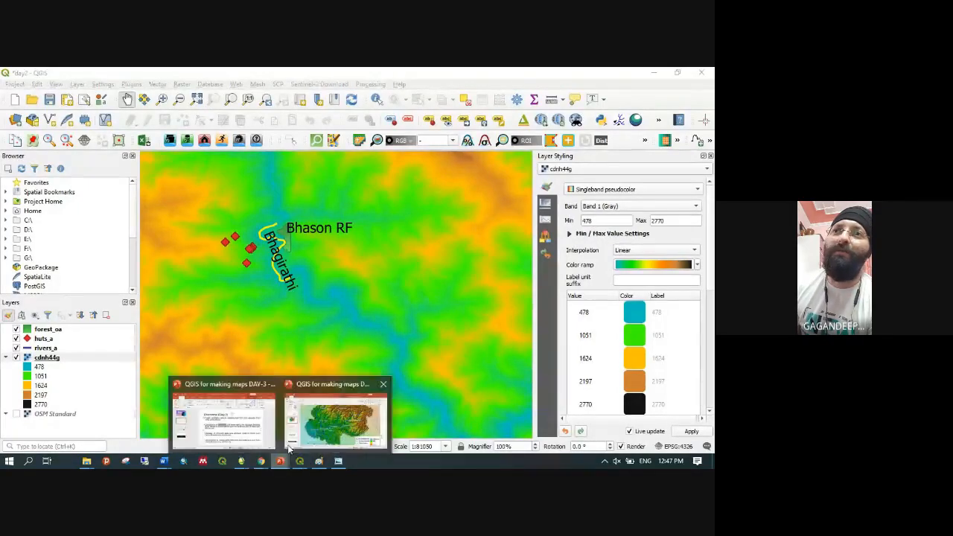
click(290, 447)
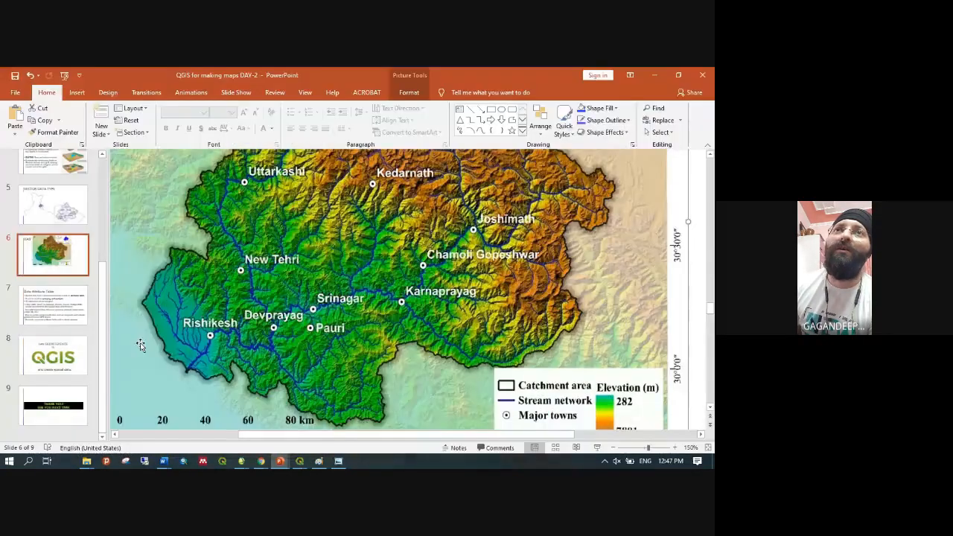
key(Page_Up)
drag(554, 321, 515, 247)
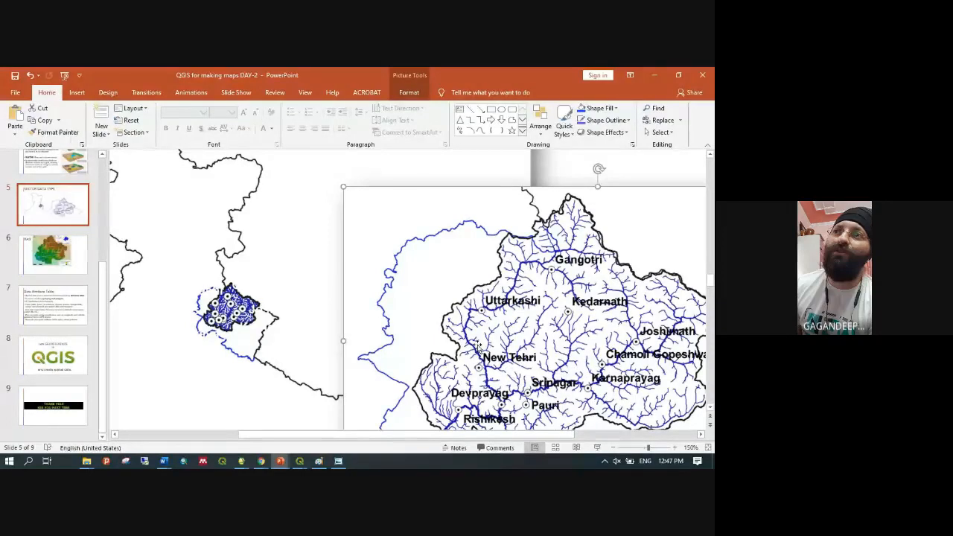
Reposition the enlarged stream network map on slide 5 slightly left and further up, bringing its lower part into view
scroll(527, 340, up, 2)
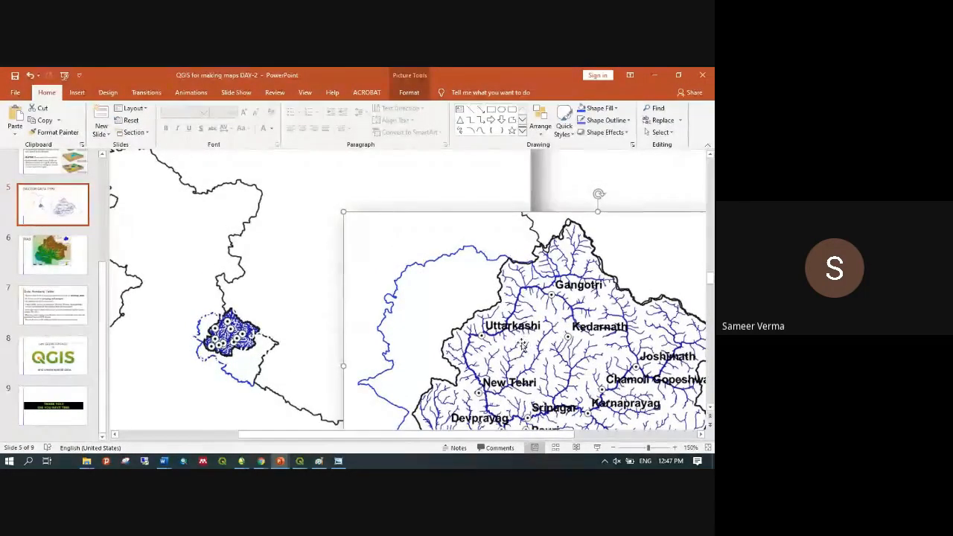
drag(523, 344, 514, 335)
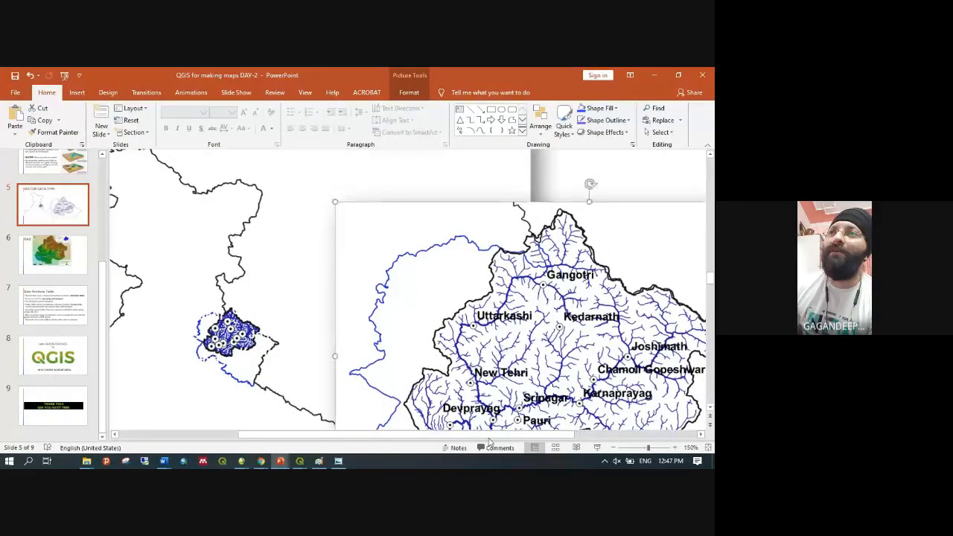
key(Up)
key(Up)
key(Up)
key(Up)
key(Up)
key(Up)
key(Up)
key(Up)
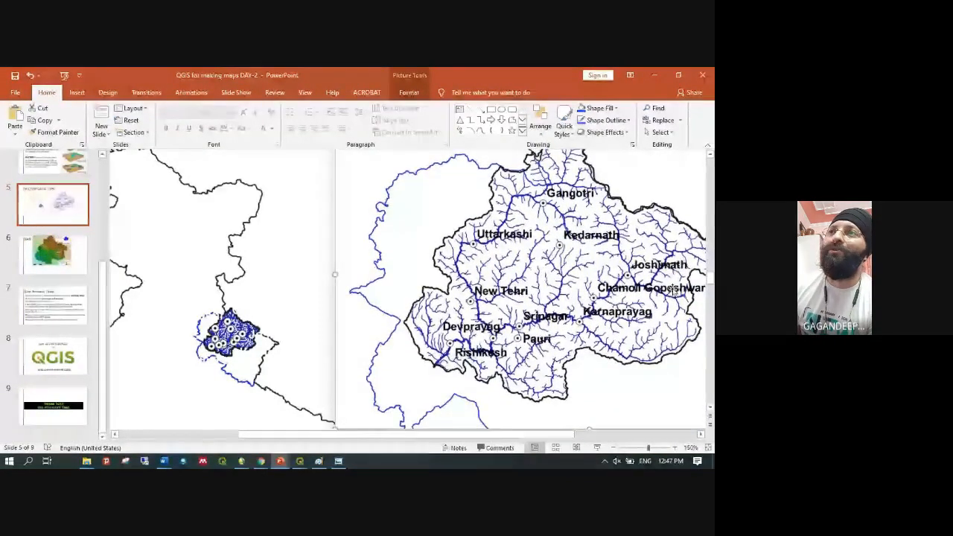
key(Up)
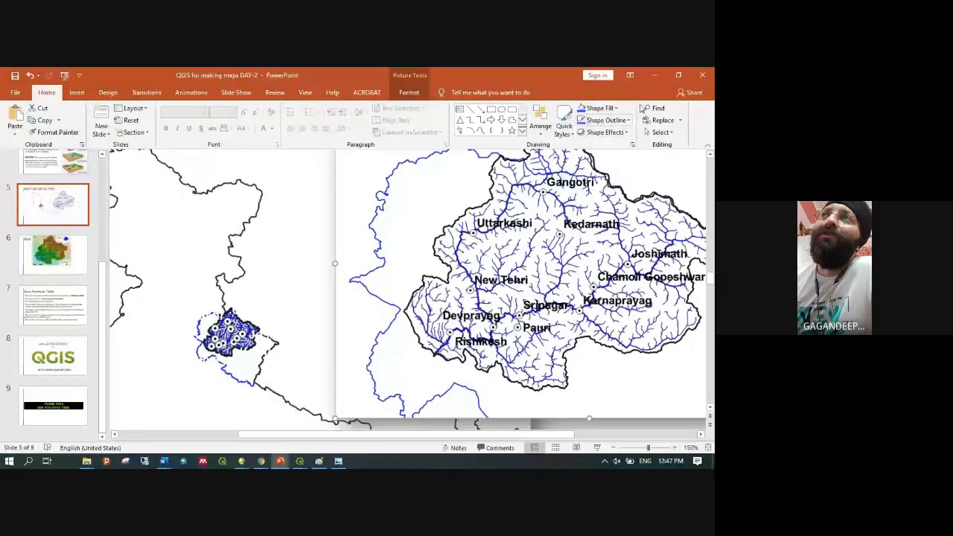
Switch back to QGIS to view the wider DEM relief around Bhason RF, and bring up the Google Meet window in Chrome
key(alt+Tab)
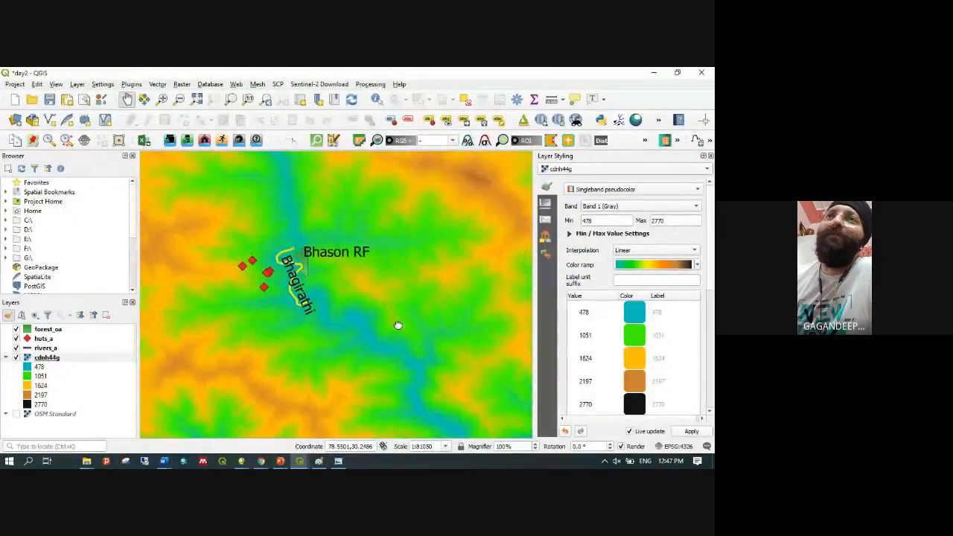
scroll(347, 320, down, 1)
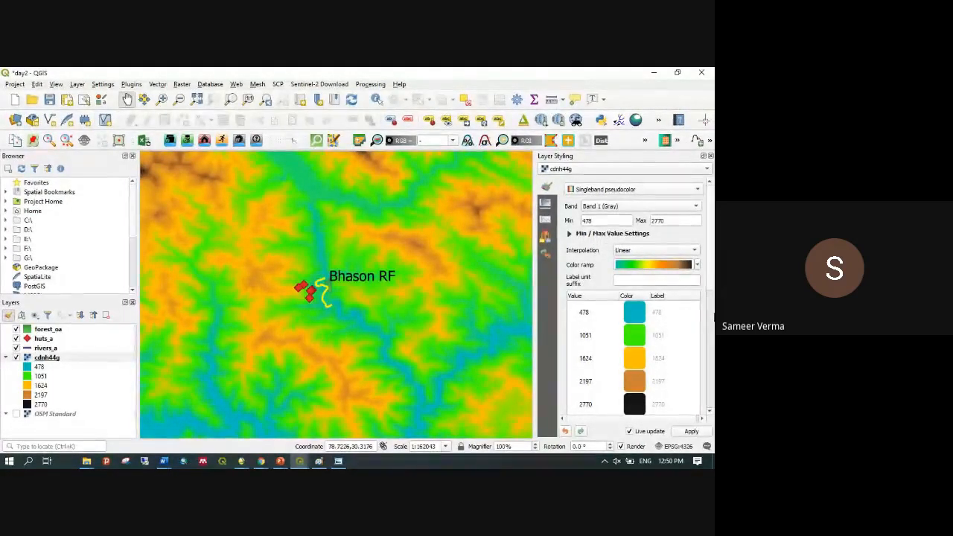
click(260, 460)
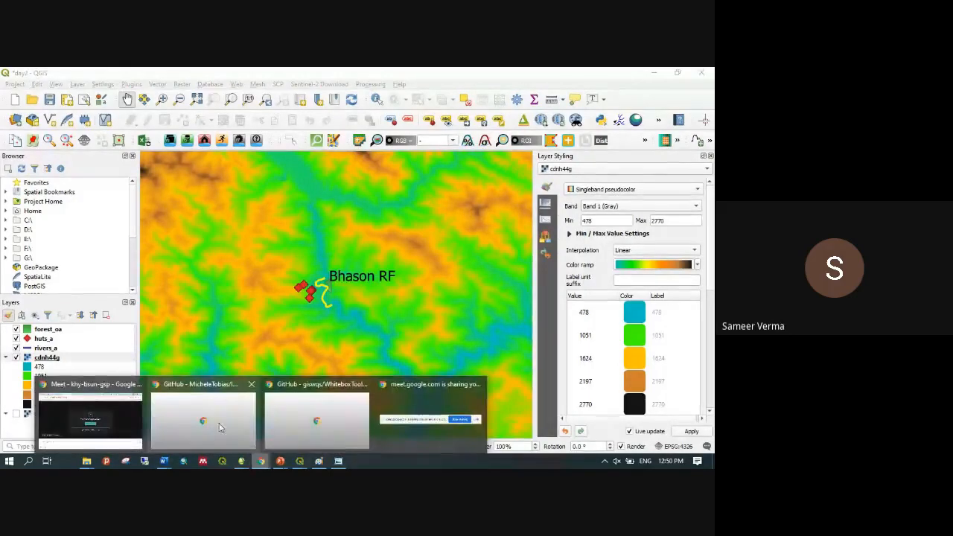
click(89, 417)
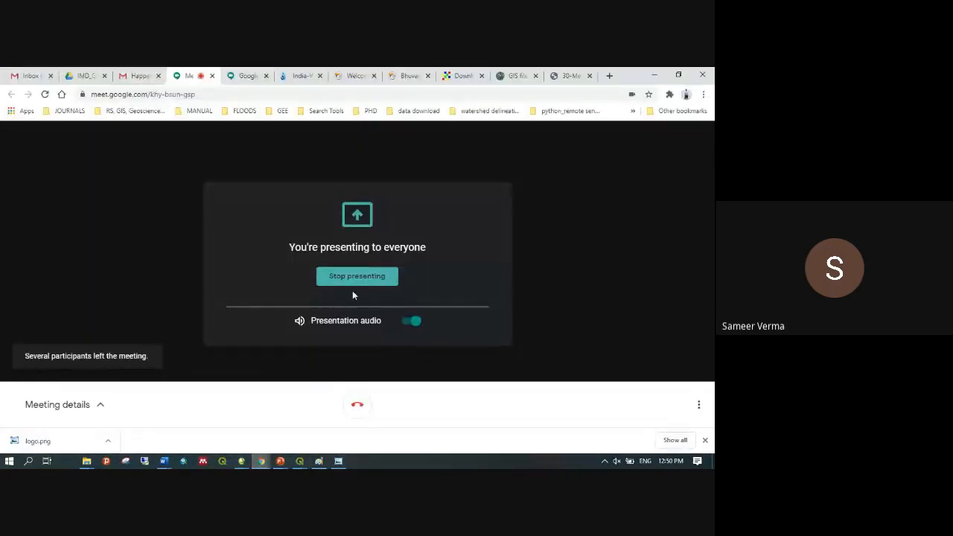